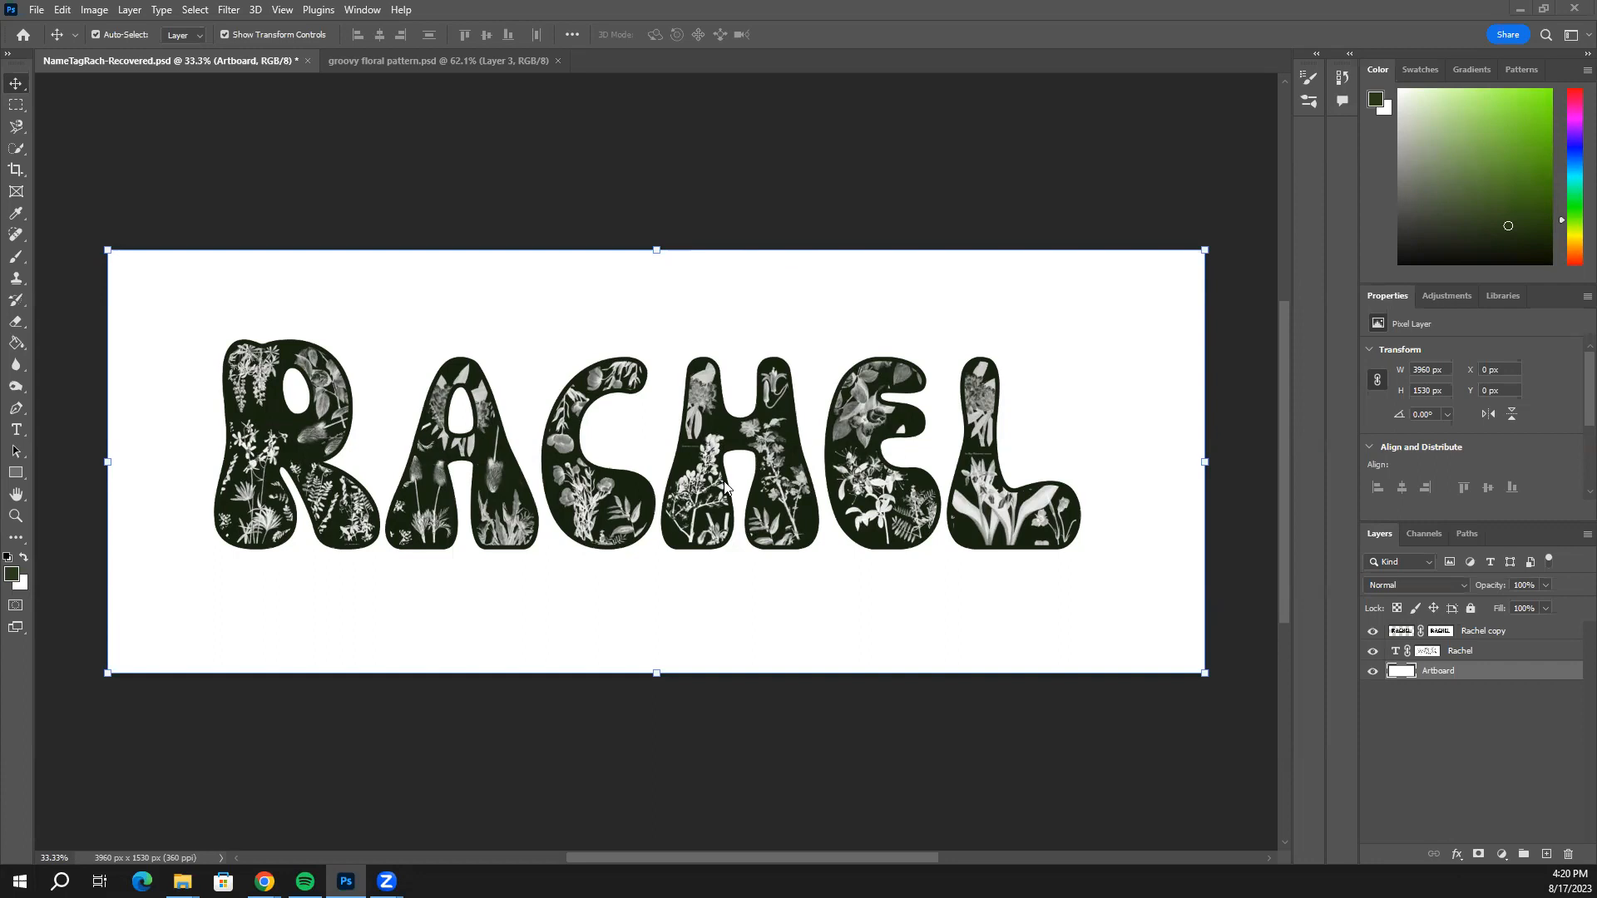
Look through the NameTag folder inside the OneDrive Digital Design folder in File Explorer, and return to Photoshop.
left_click(183, 881)
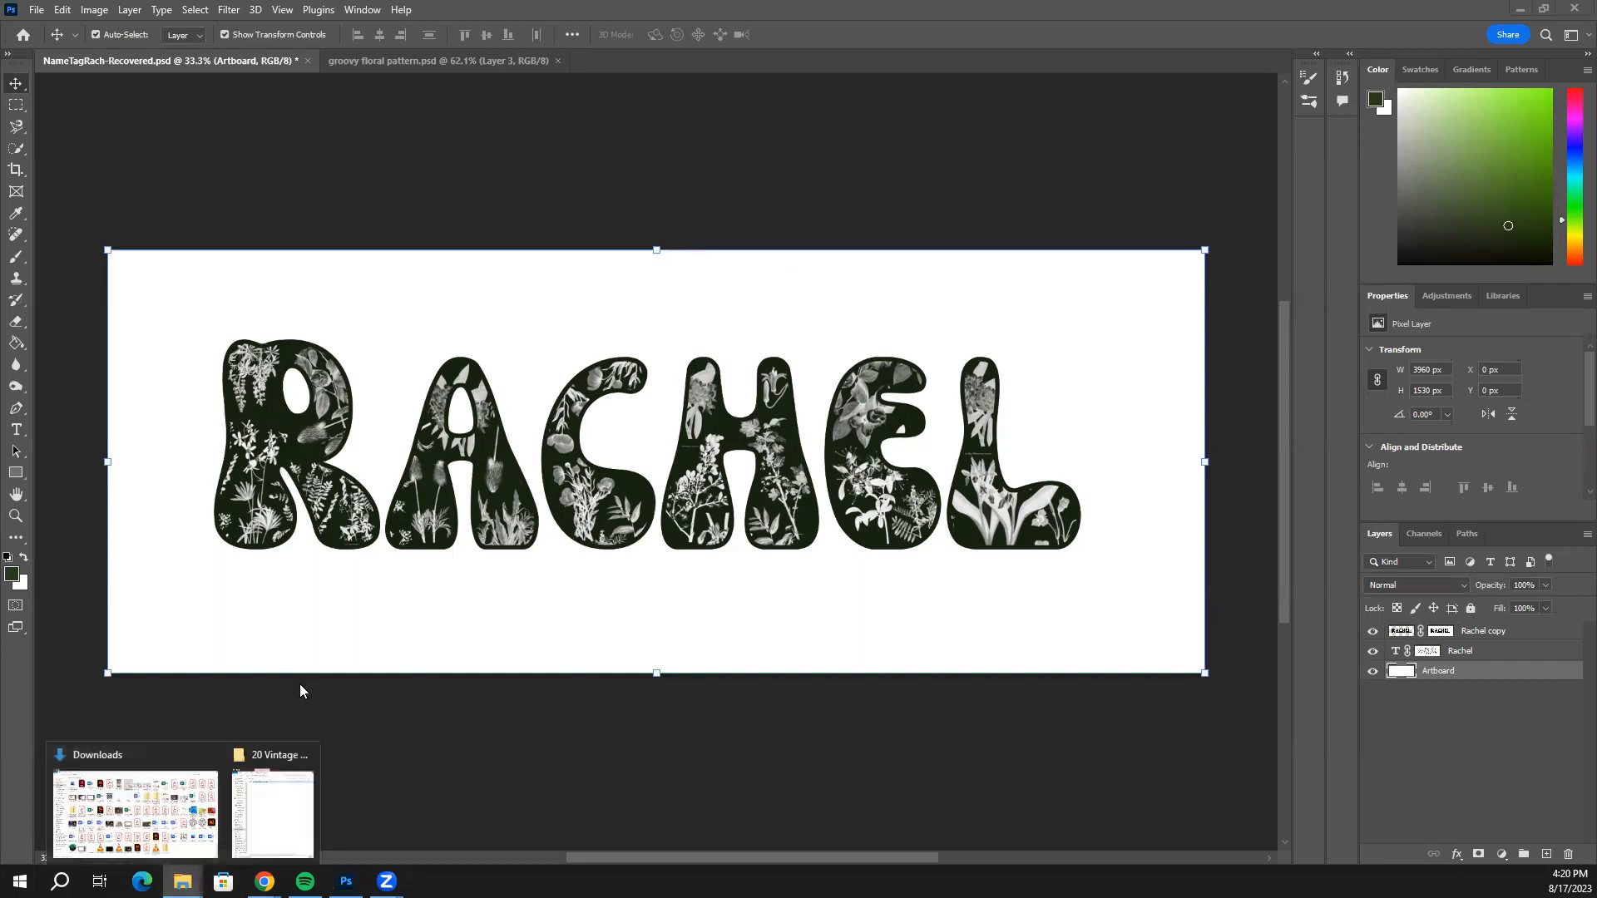
left_click(121, 815)
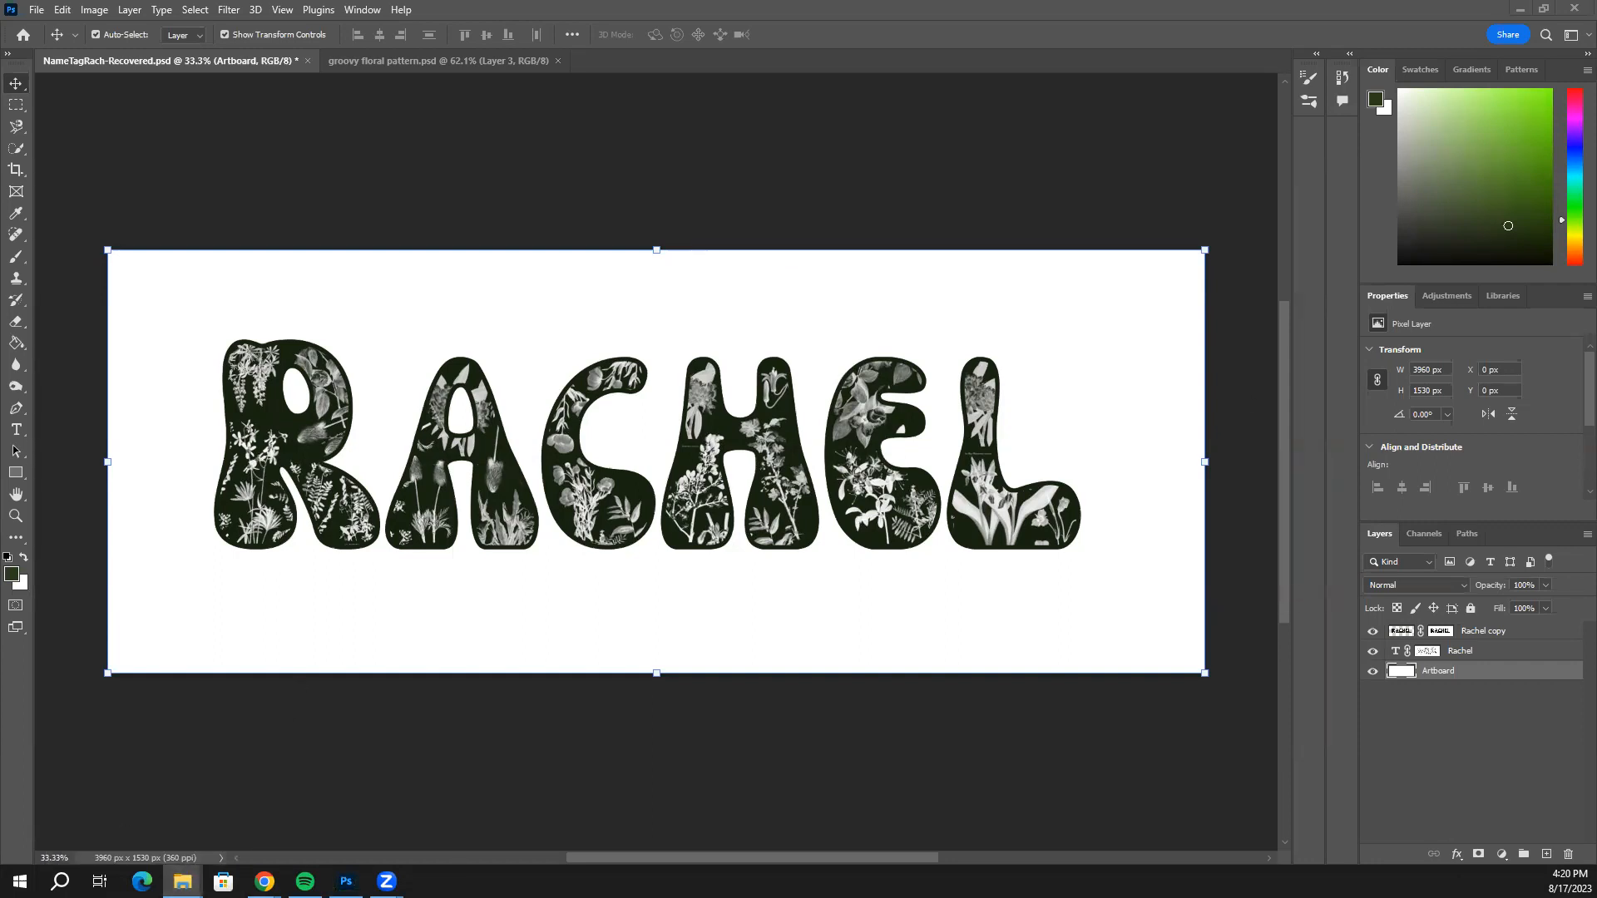
left_click(970, 84)
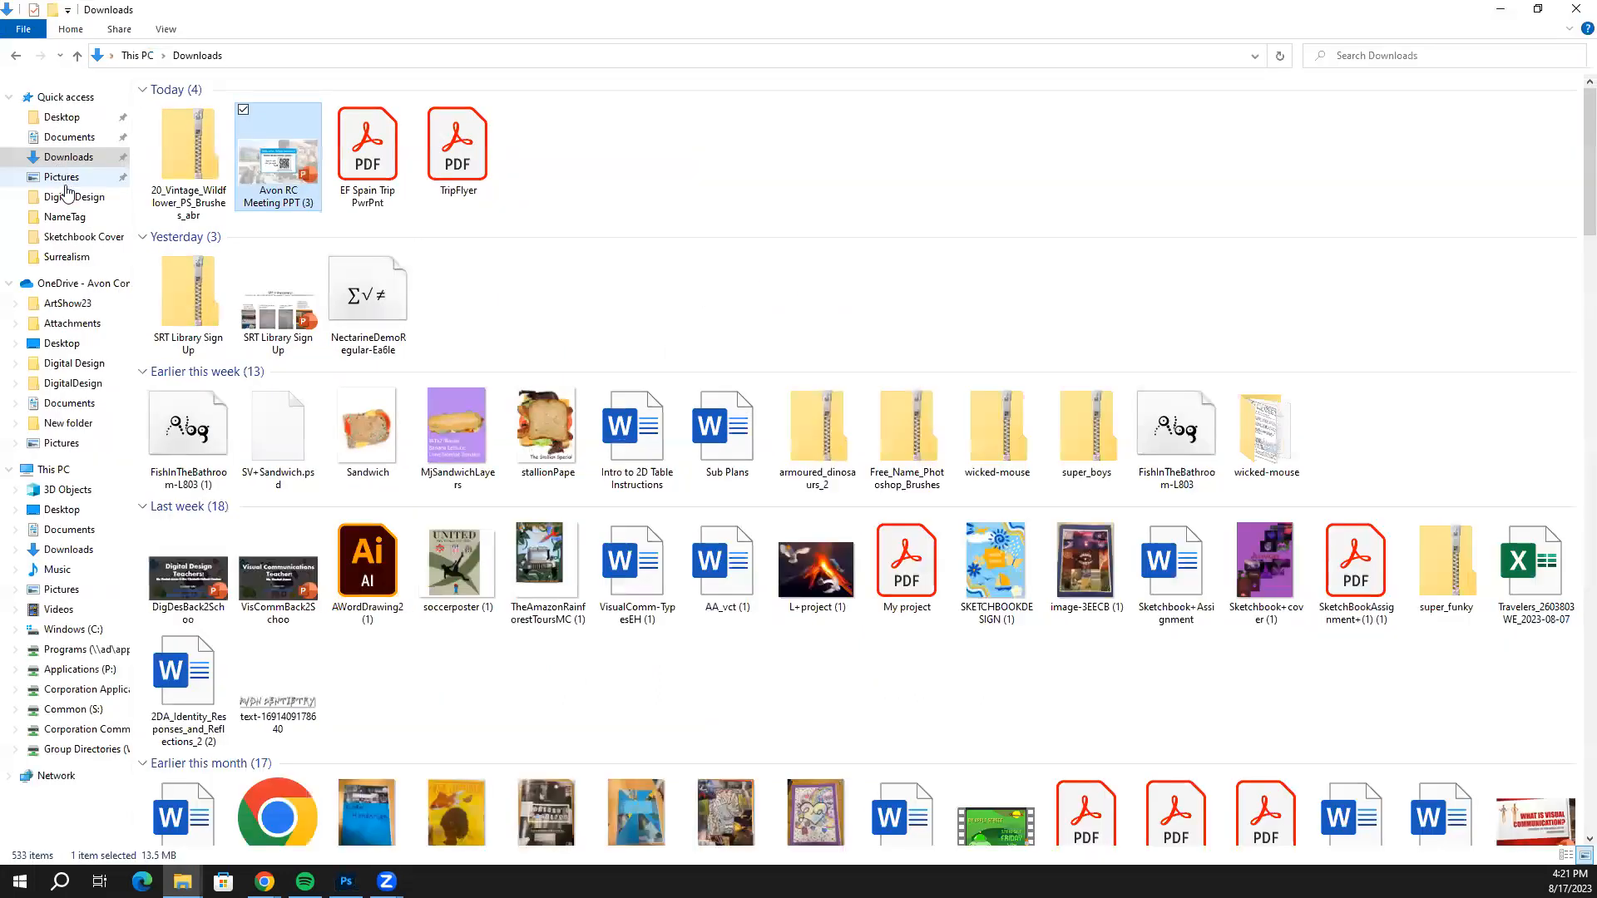
left_click(75, 283)
left_click(83, 364)
double_click(185, 159)
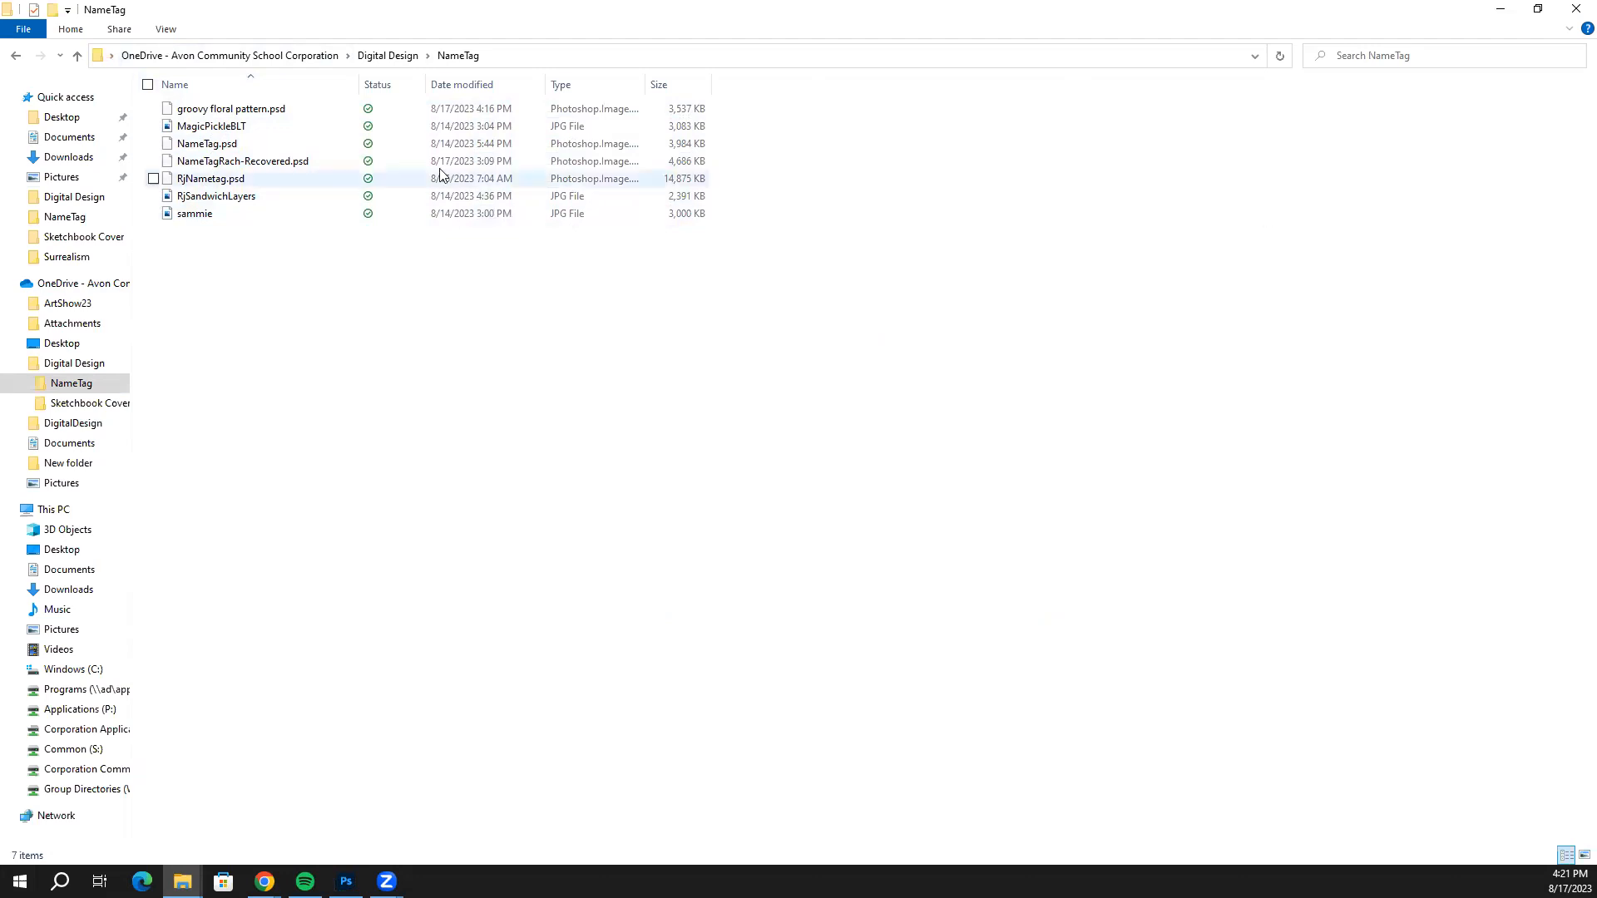
left_click(1501, 8)
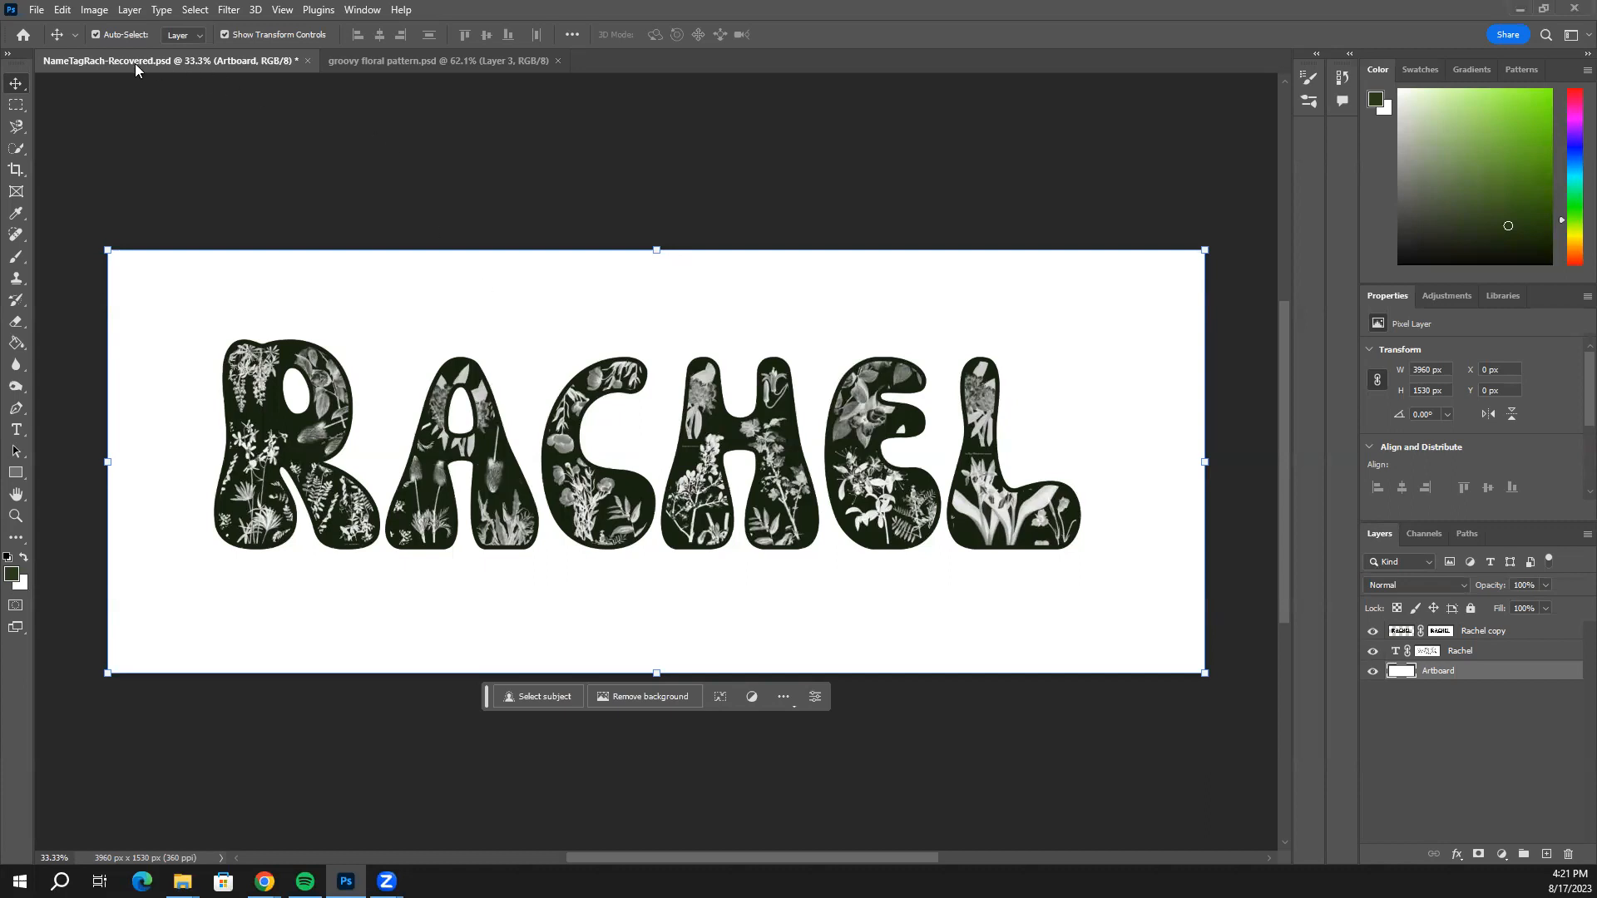
Start a new document from the Print presets and name it RjPattern.
left_click(37, 11)
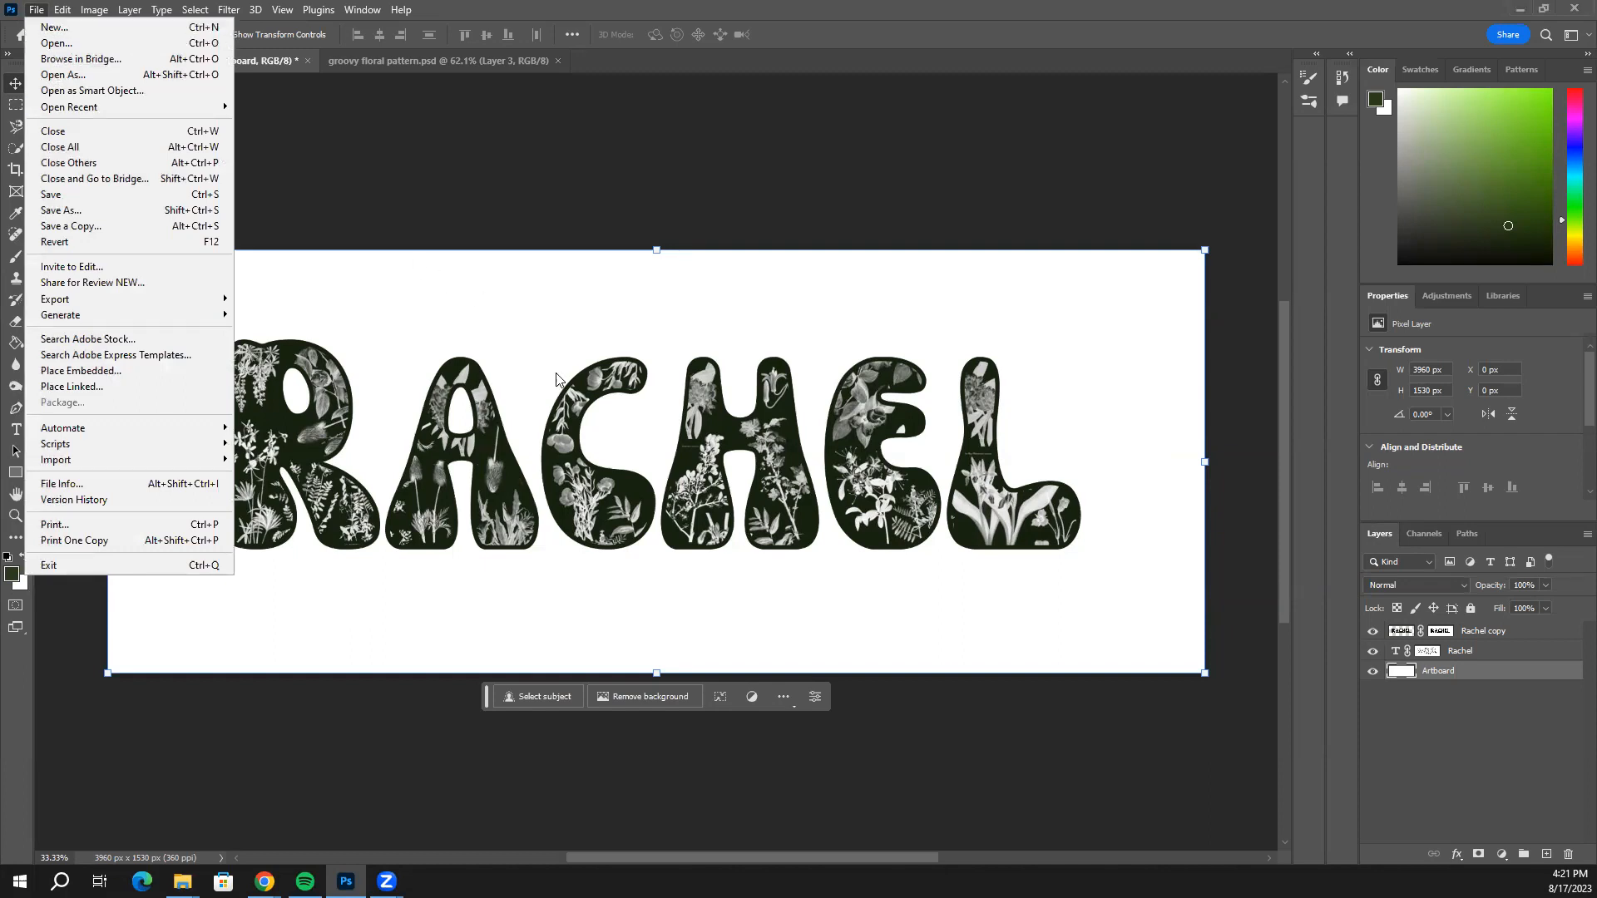
left_click(69, 33)
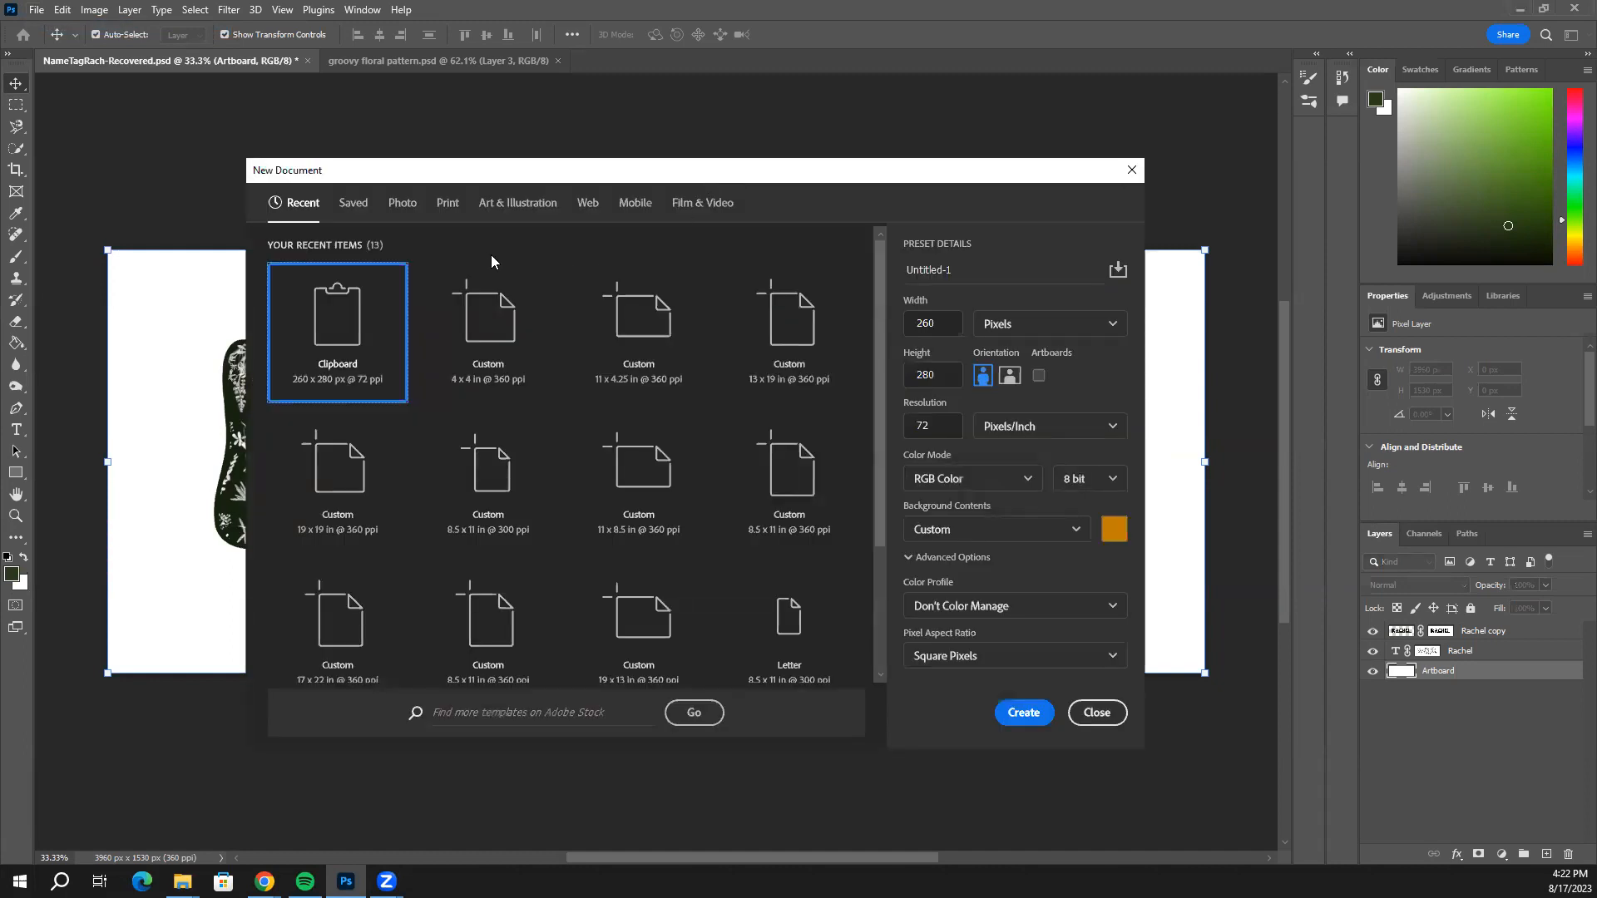
left_click(450, 206)
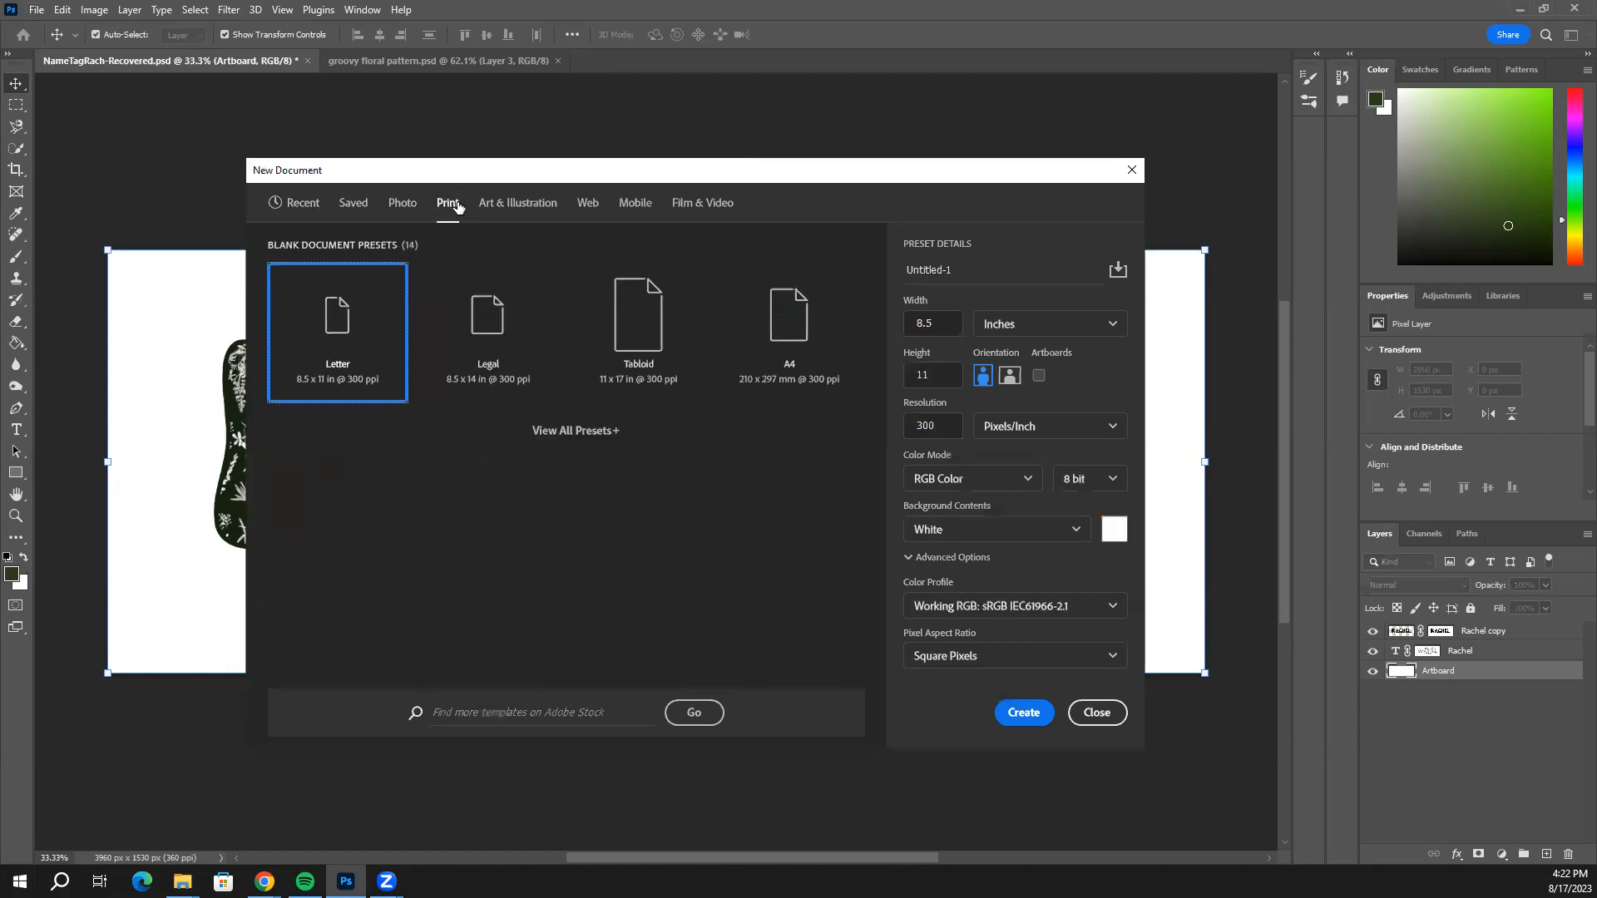
left_click(975, 275)
key("BackSpace")
type("Rj")
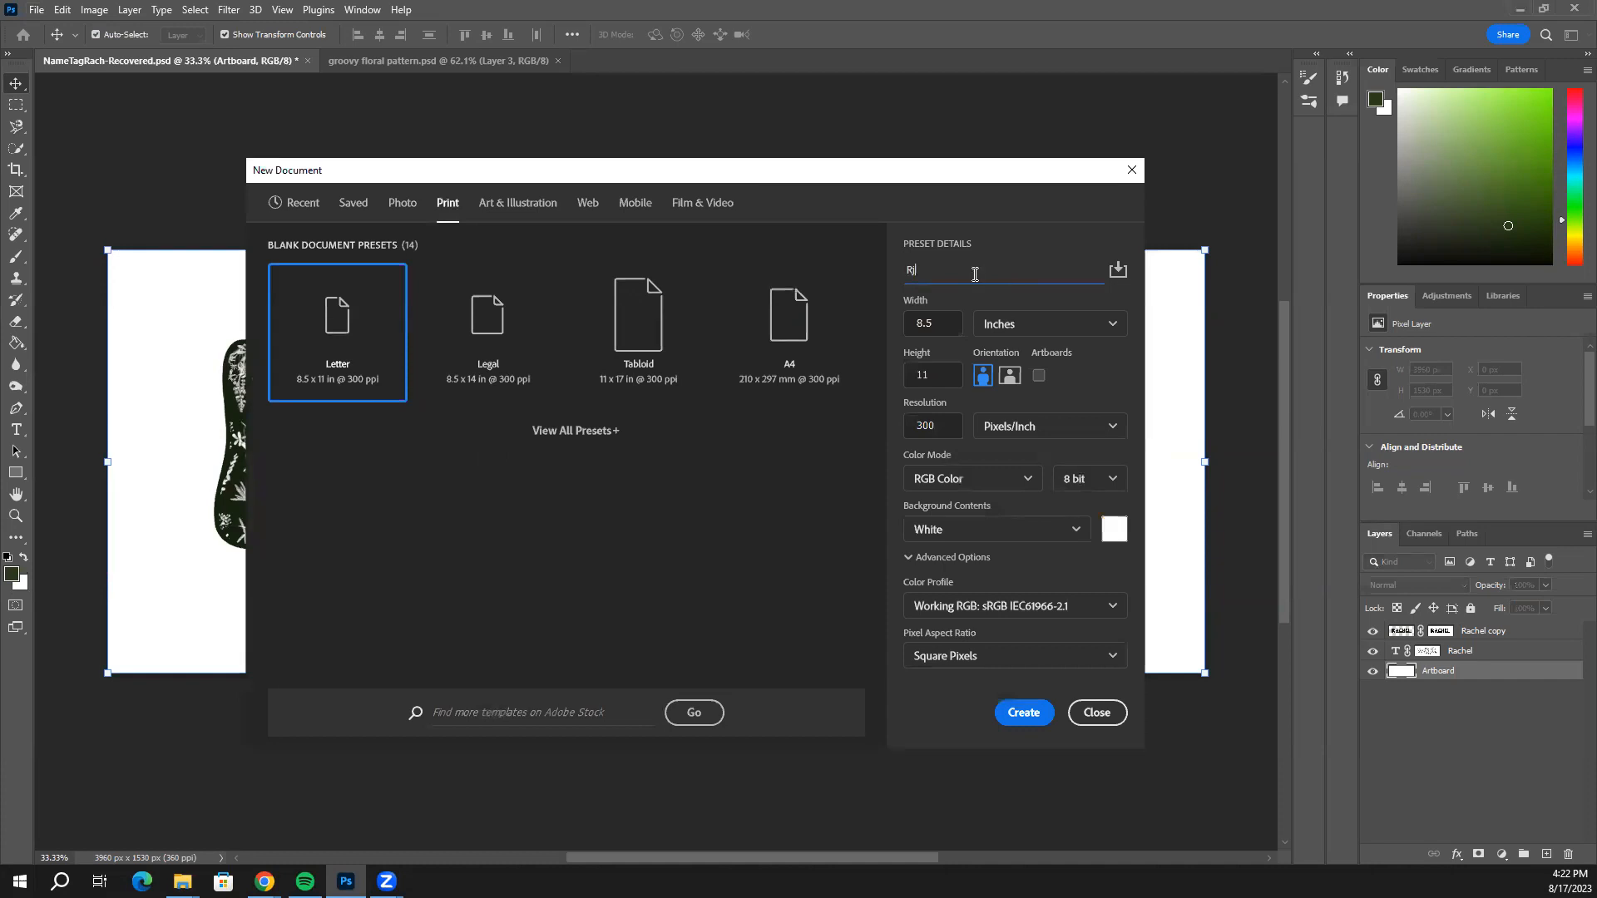
type("PA")
key("BackSpace")
type("attern")
Set the new document's width and height to 4 inches and its resolution to 360 pixels per inch.
left_click(933, 326)
type("4")
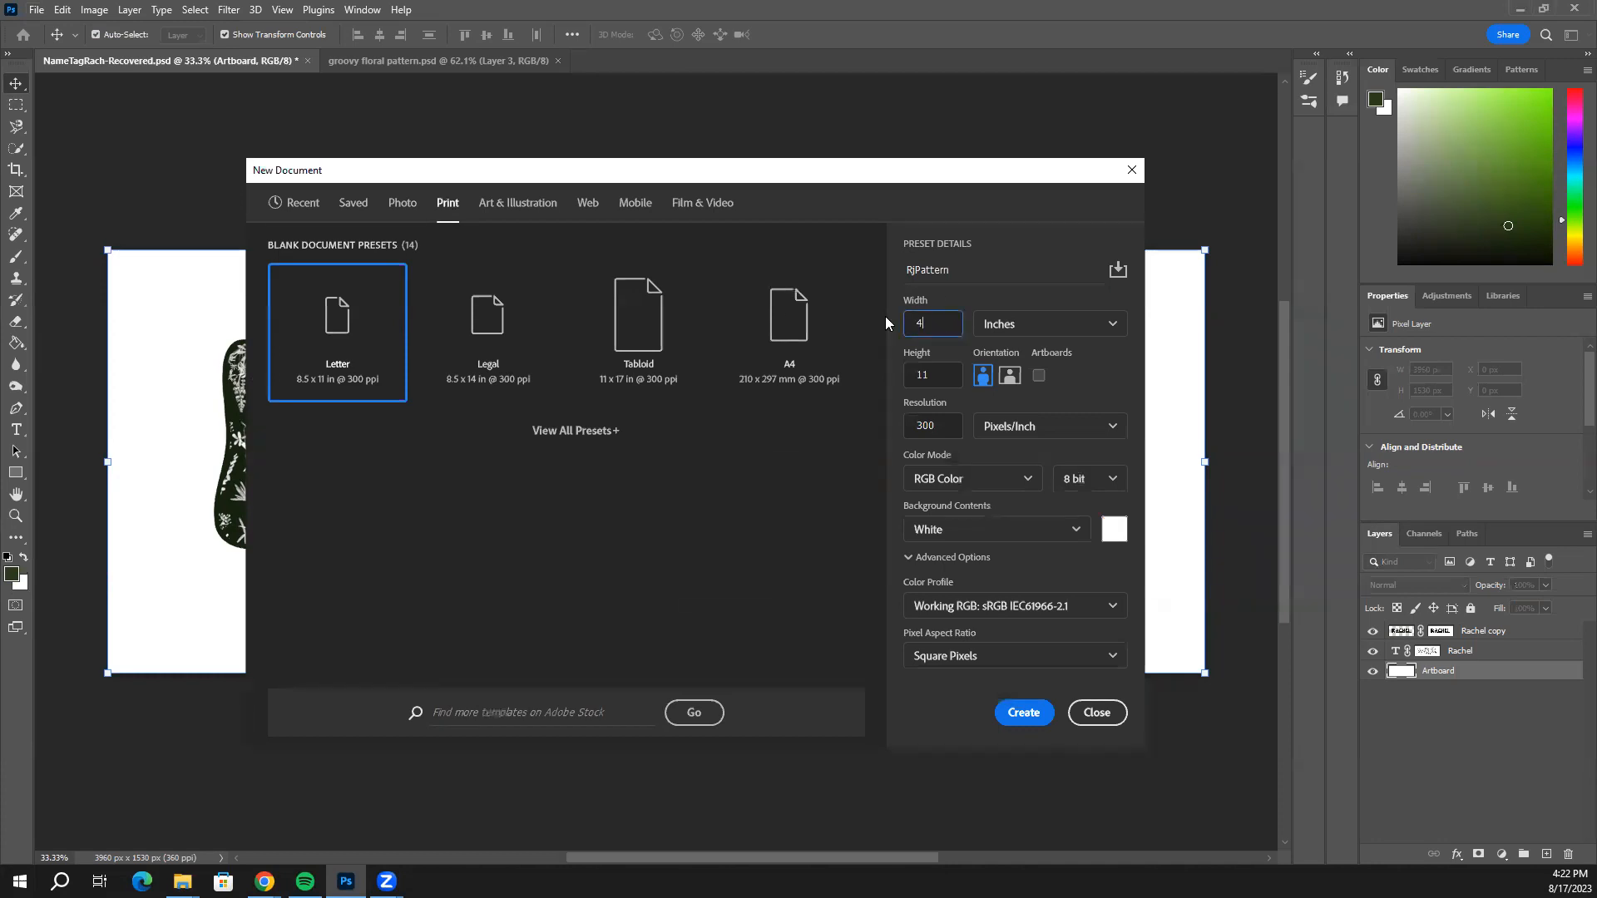
left_click(940, 377)
key("BackSpace")
type("4")
left_click(950, 426)
type("60")
left_click_drag(563, 172, 545, 561)
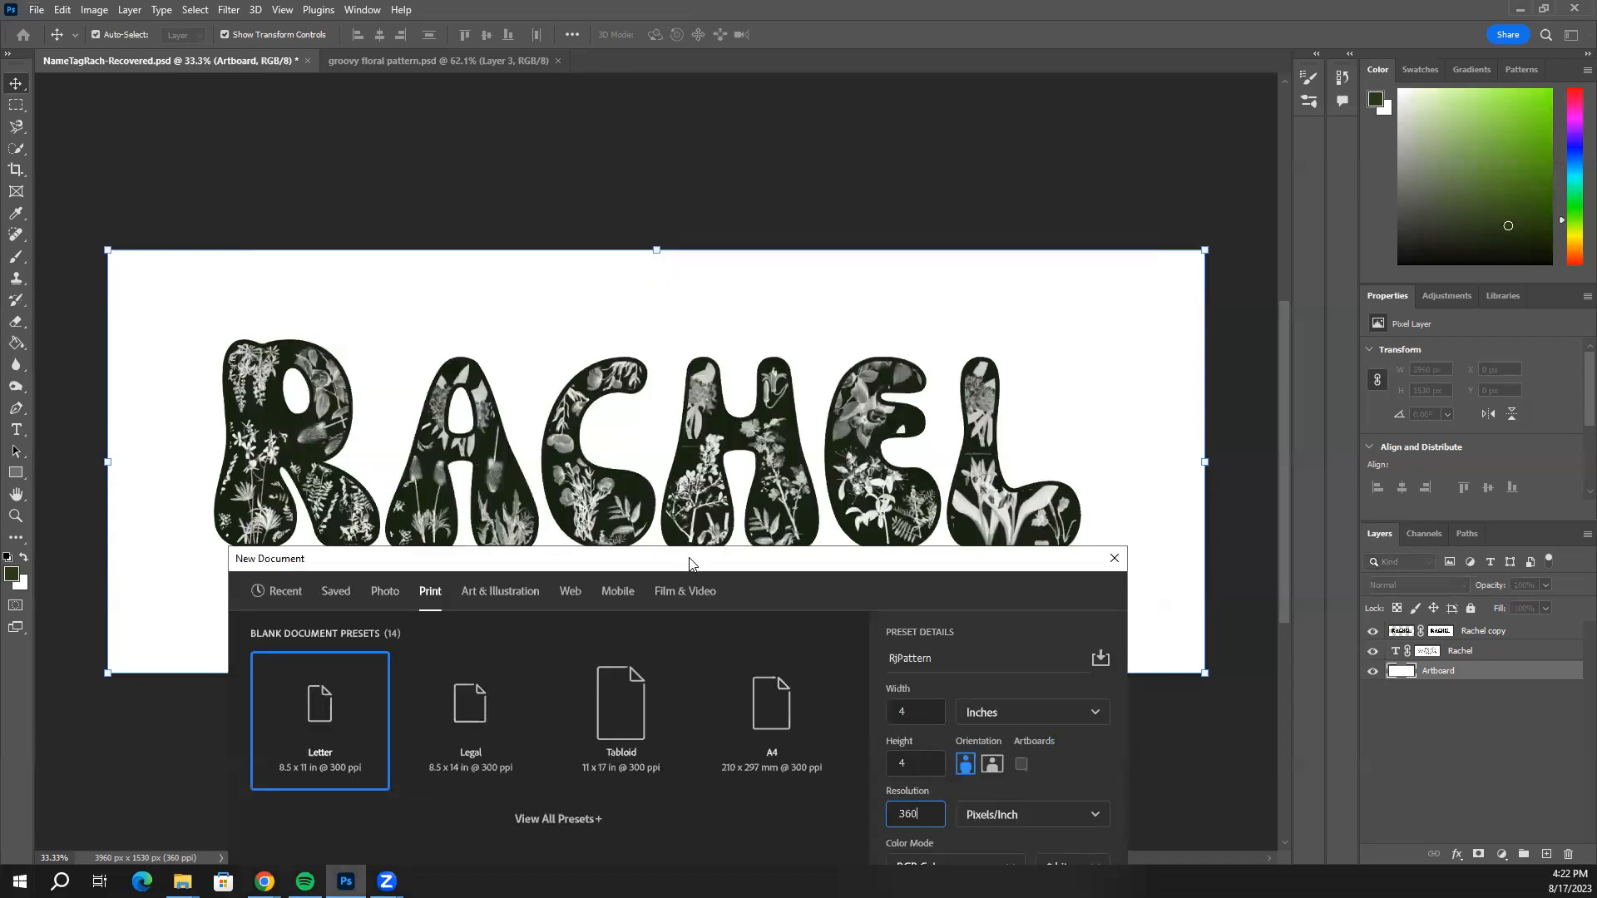
left_click_drag(692, 556, 695, 183)
Set the new document's background to a custom orange, d88900.
left_click(1100, 547)
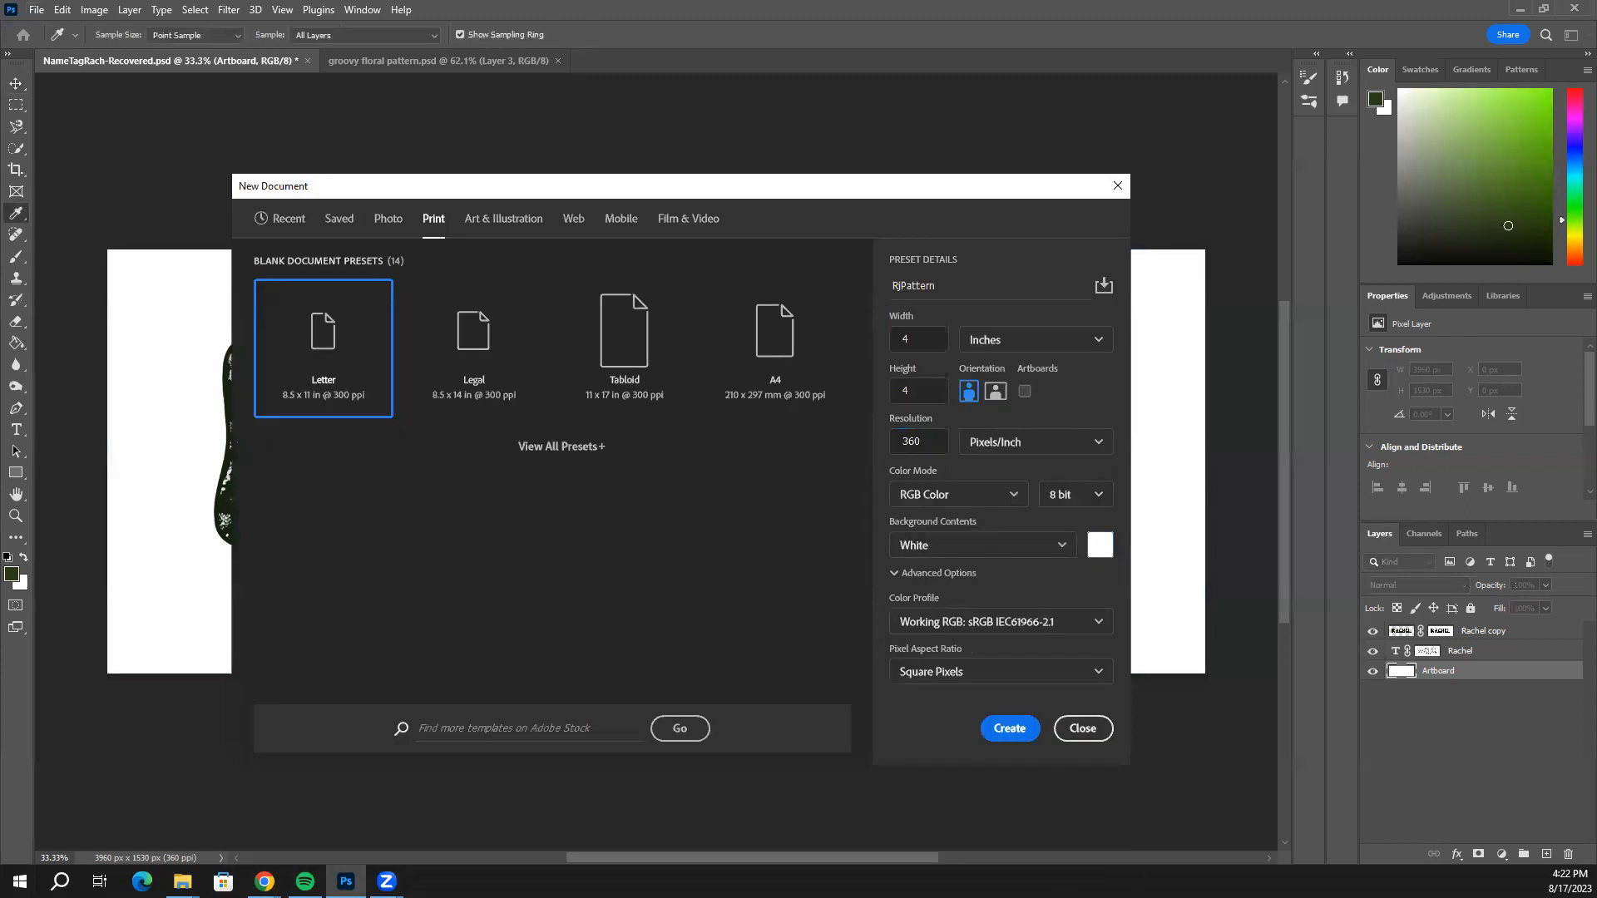
mouse_move(710, 539)
left_mouse_down()
mouse_move(712, 525)
mouse_move(717, 548)
left_mouse_up()
left_click(697, 413)
left_click_drag(697, 414, 704, 389)
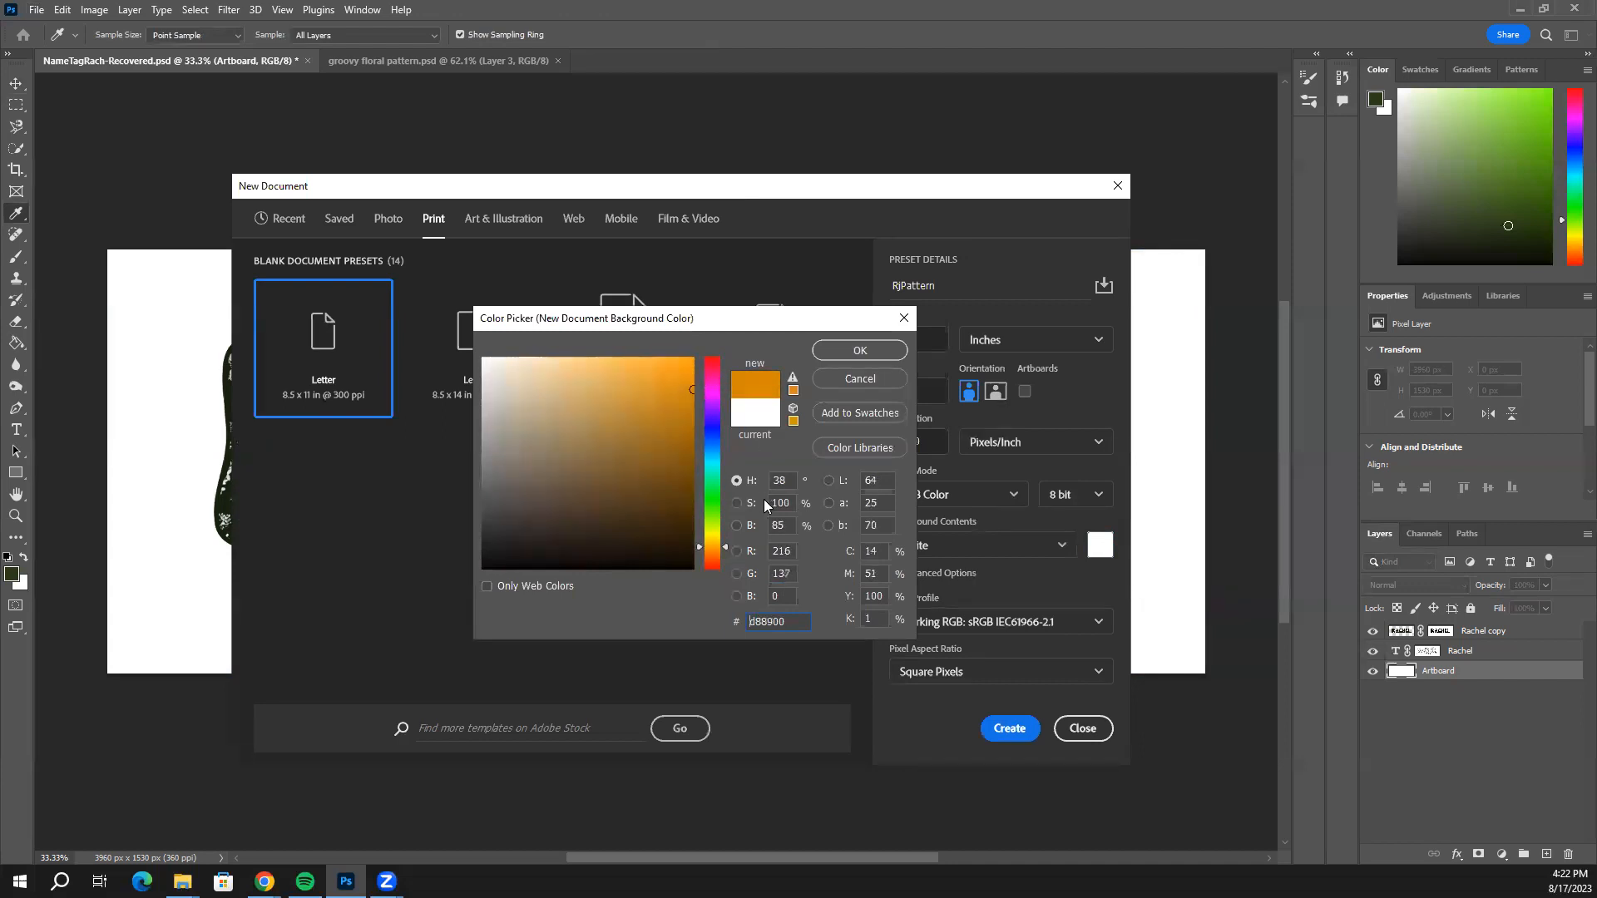
left_click(862, 350)
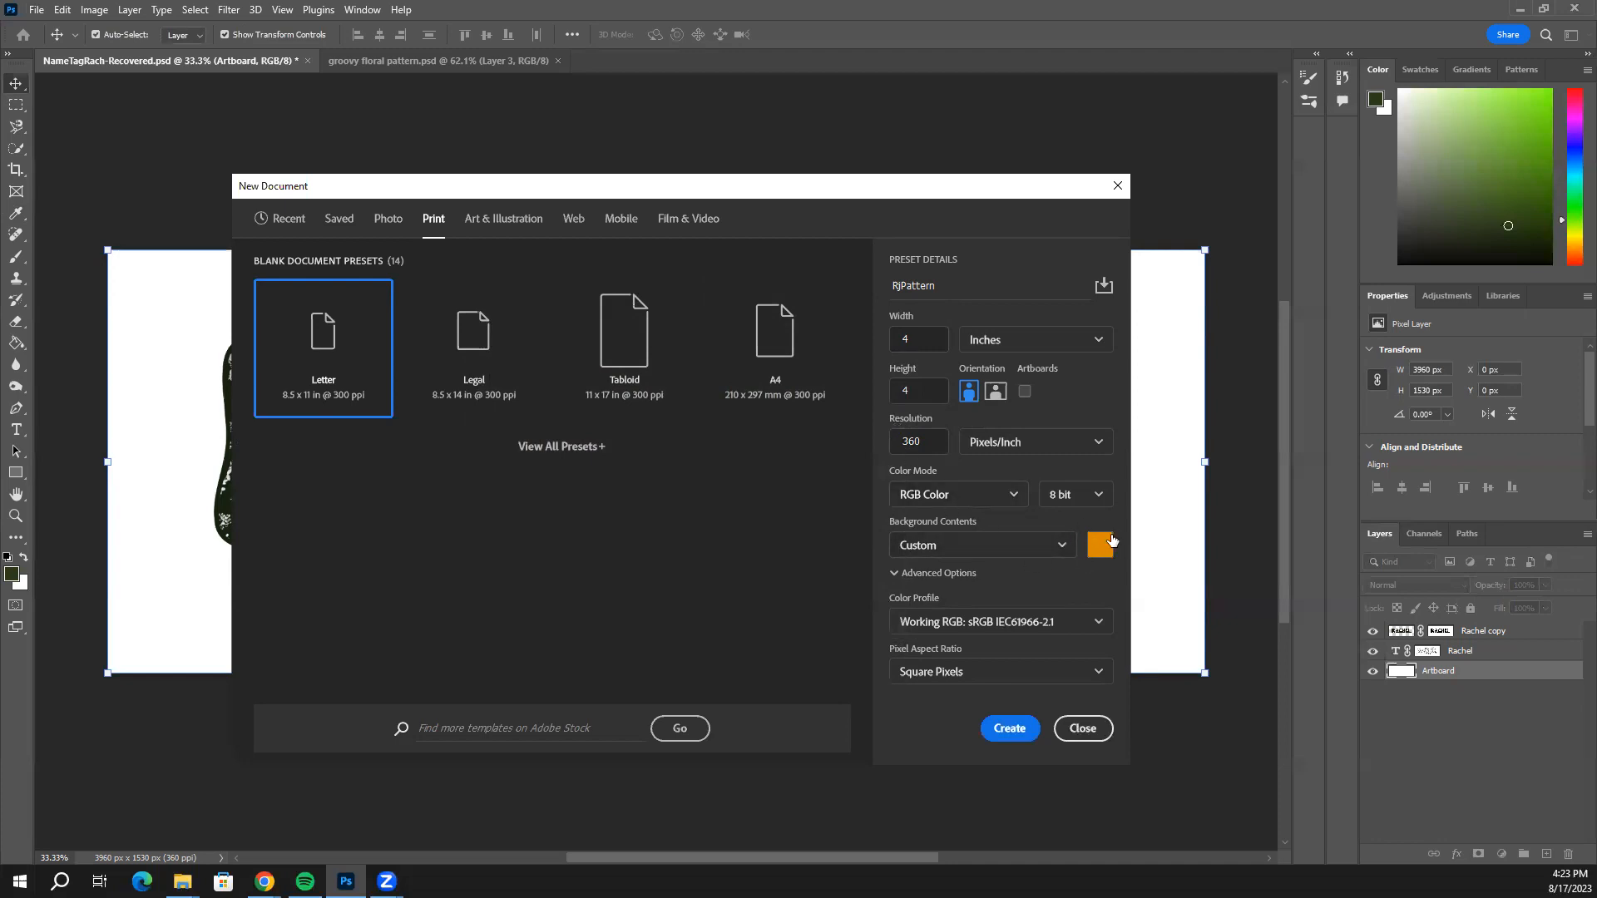
Create the document and unlock its Background layer.
left_click(1009, 729)
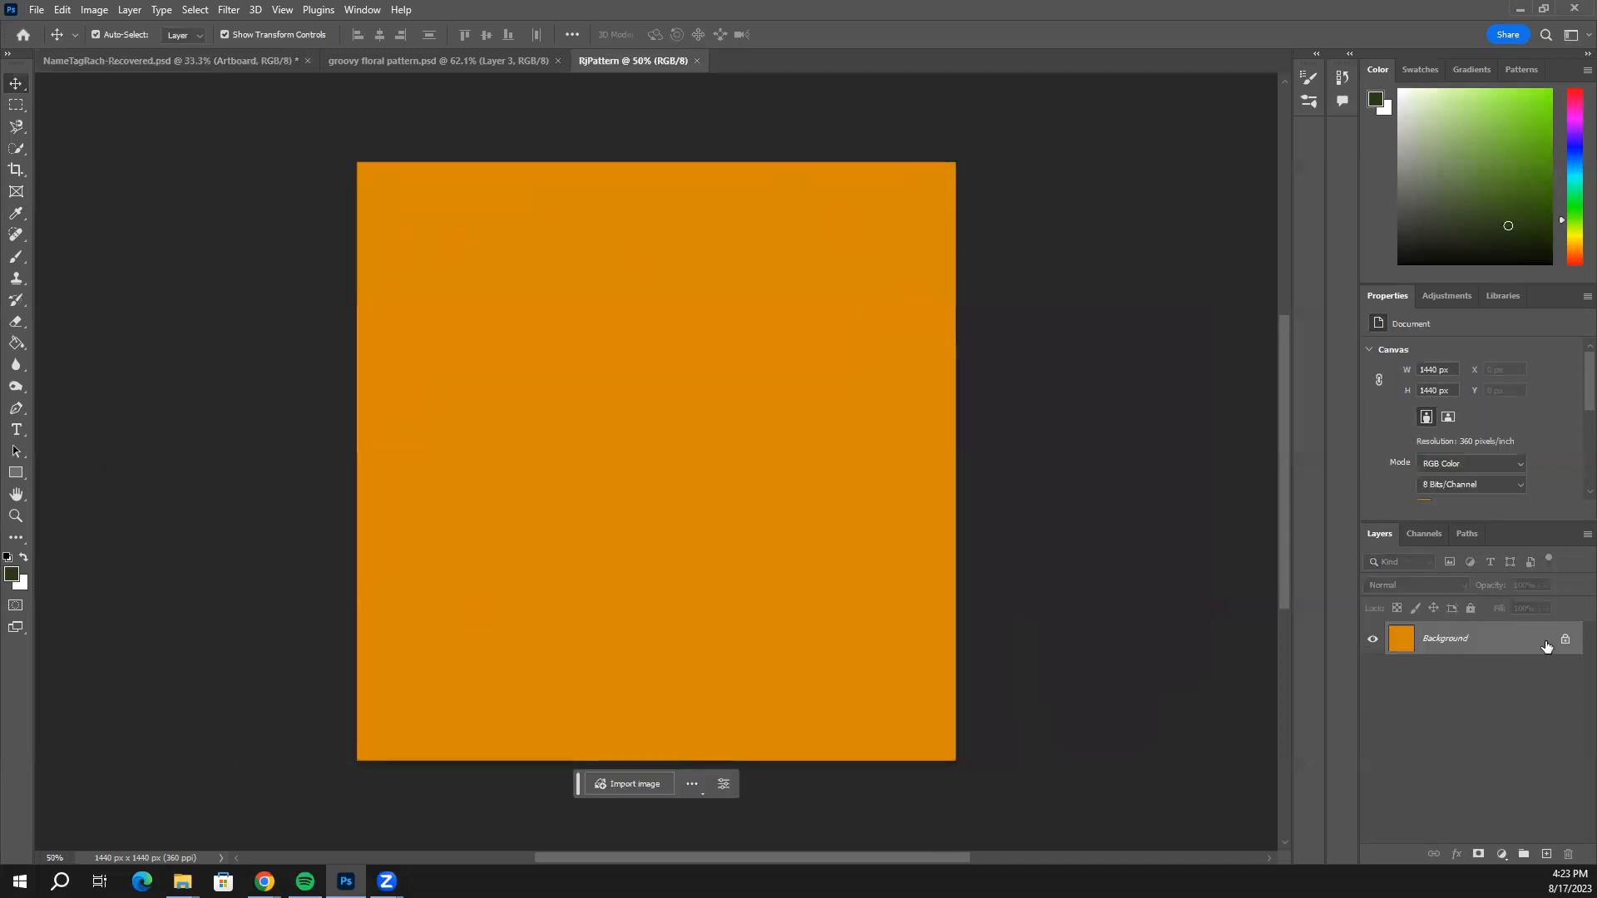
left_click(1565, 642)
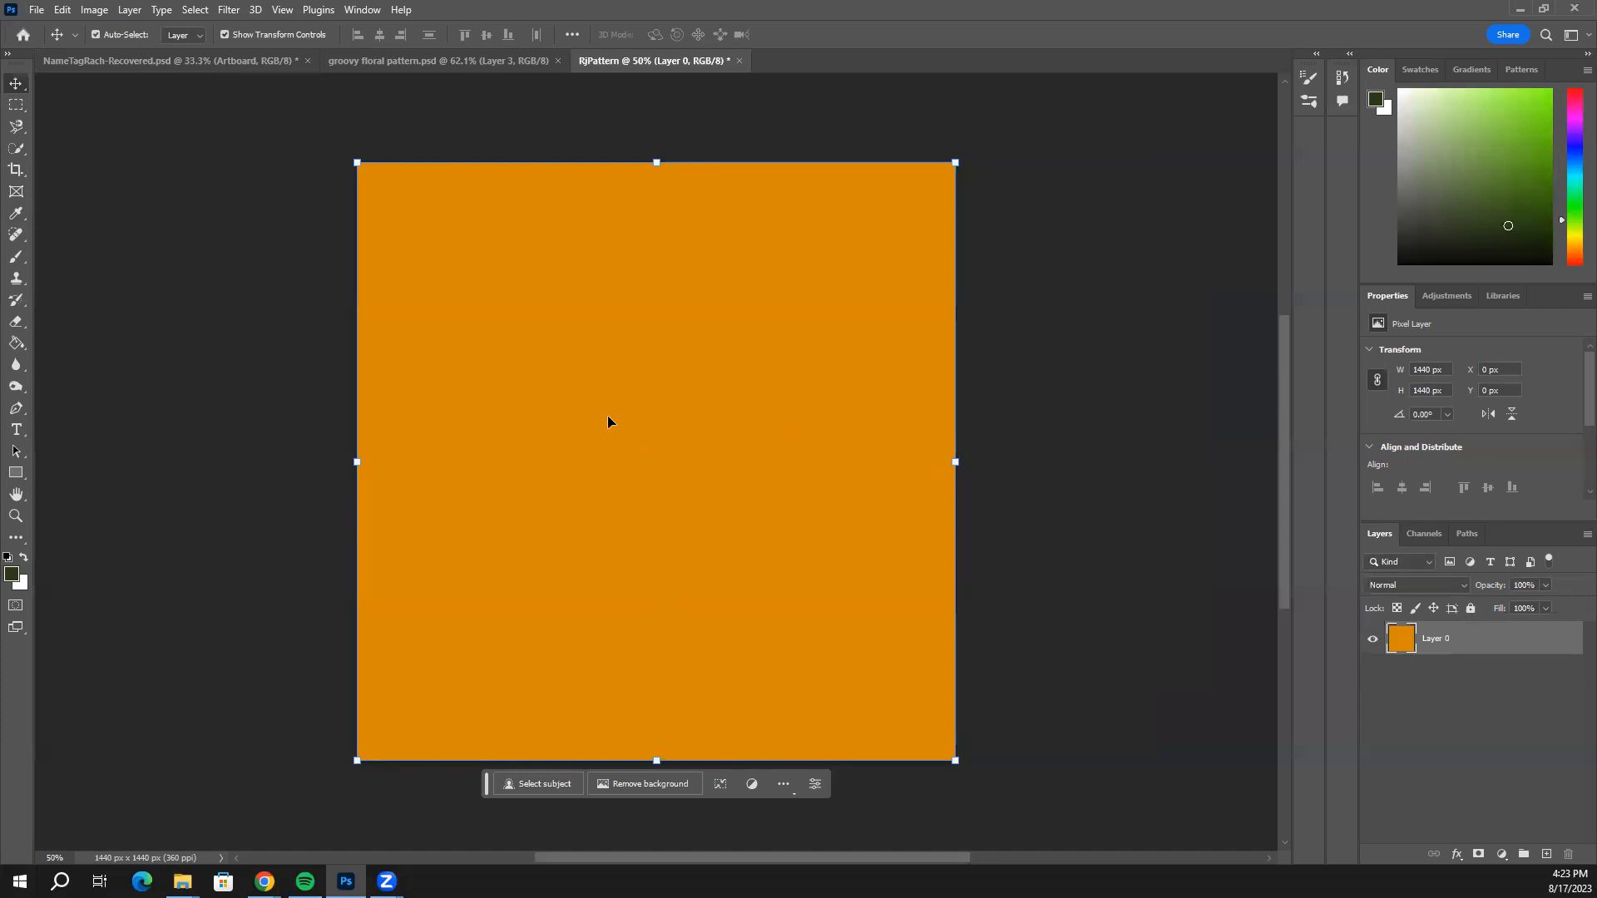
left_click(38, 10)
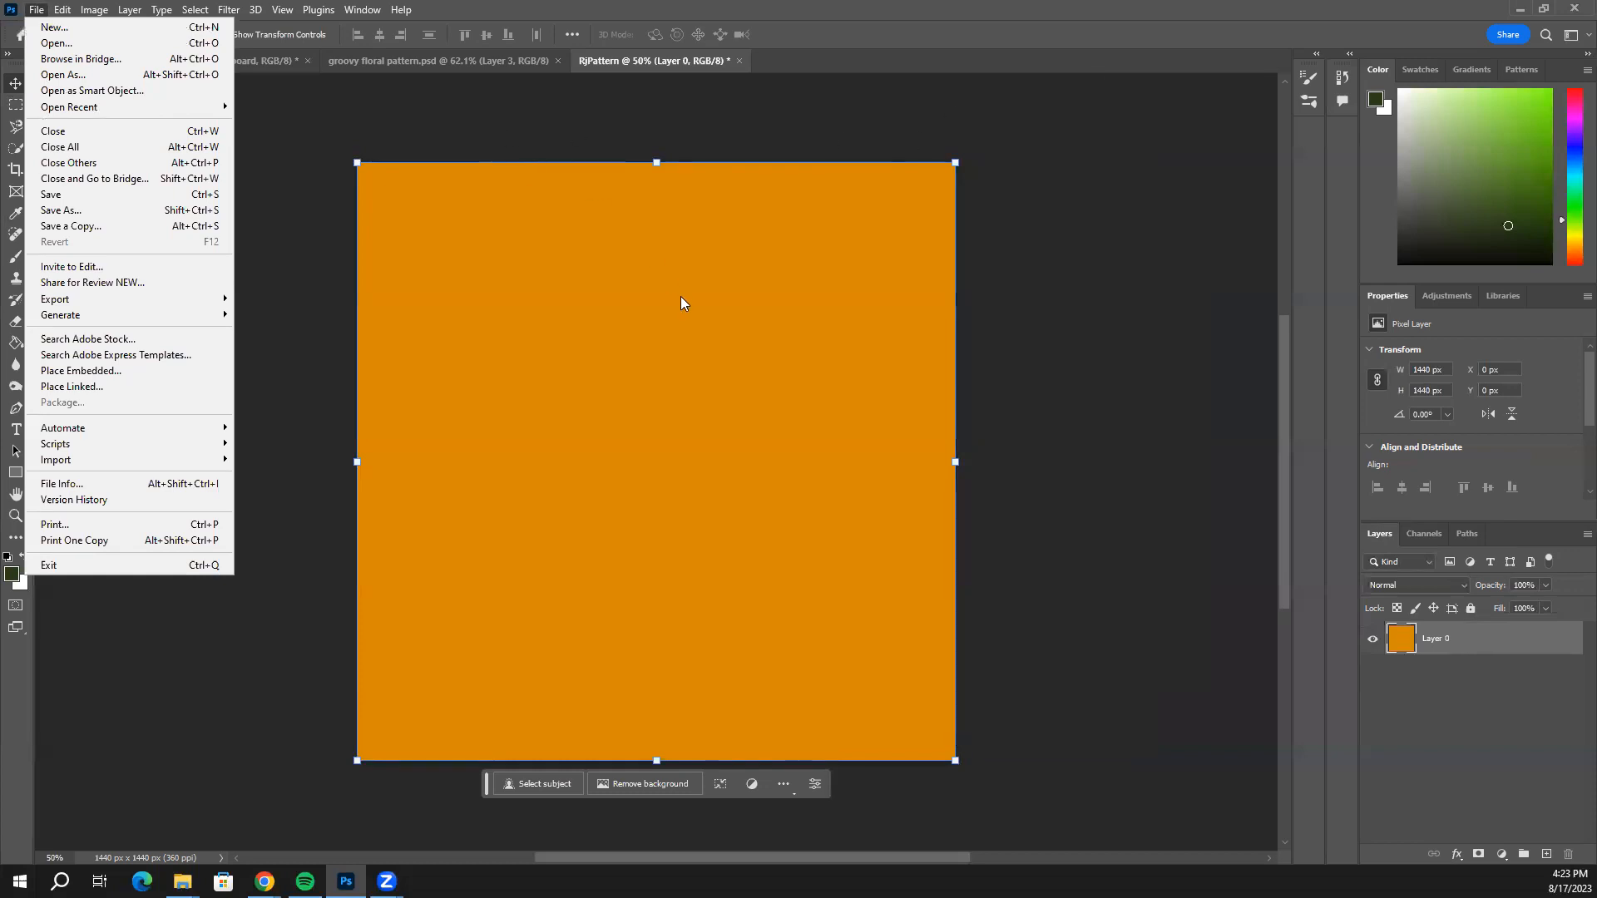
left_click(700, 358)
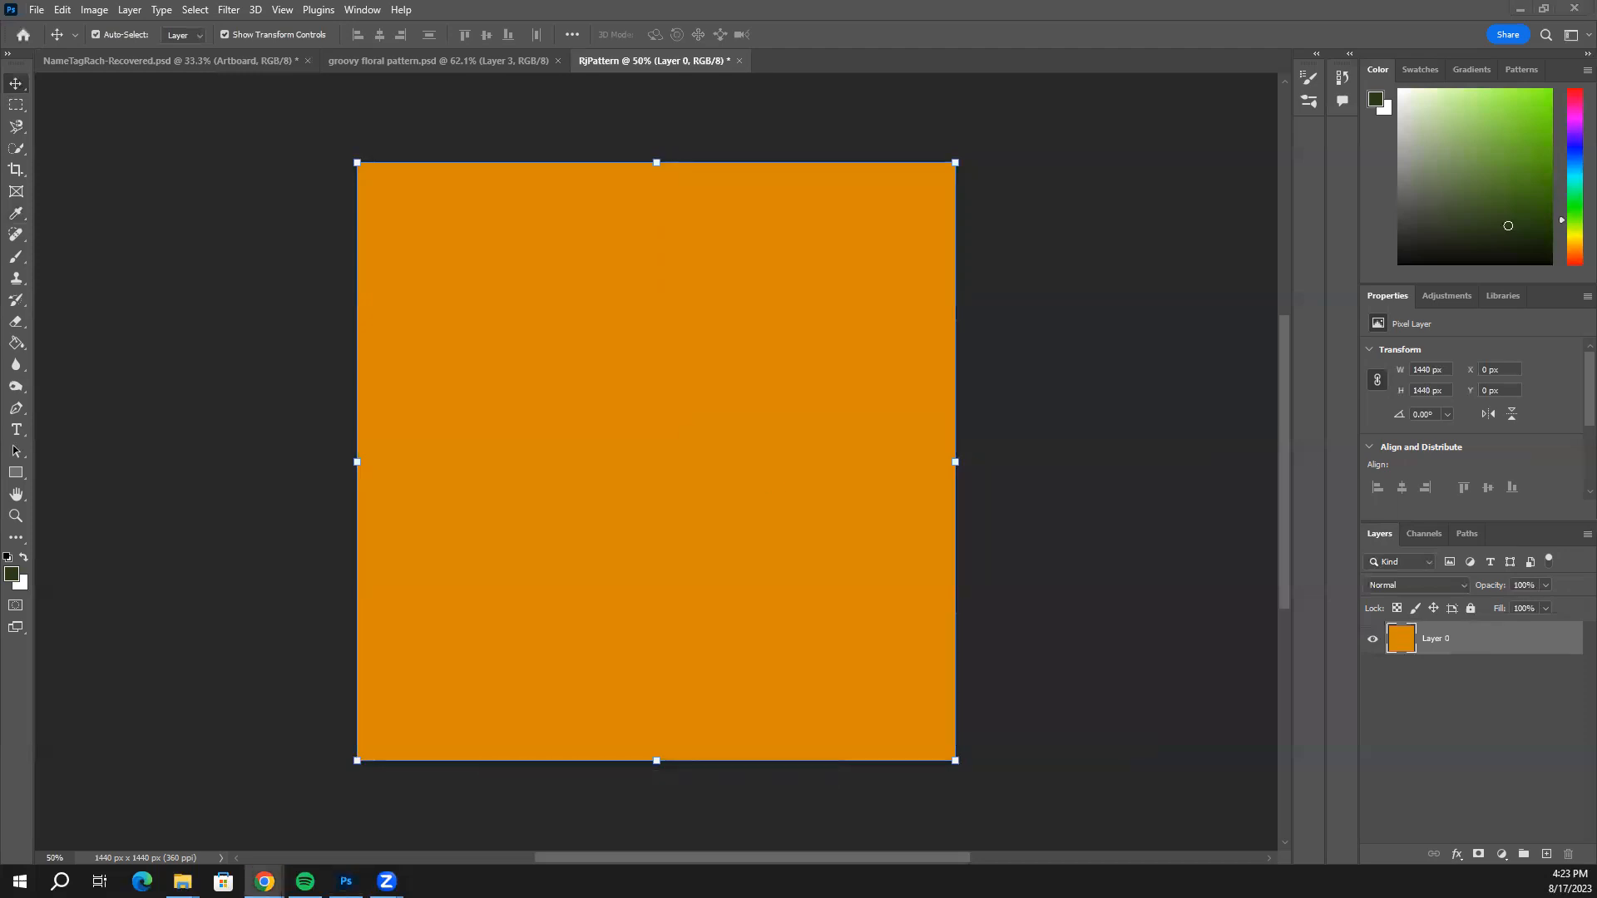
Switch to Chrome and examine the "groovy line png" image results and related content for a retro striped graphic.
left_click(264, 881)
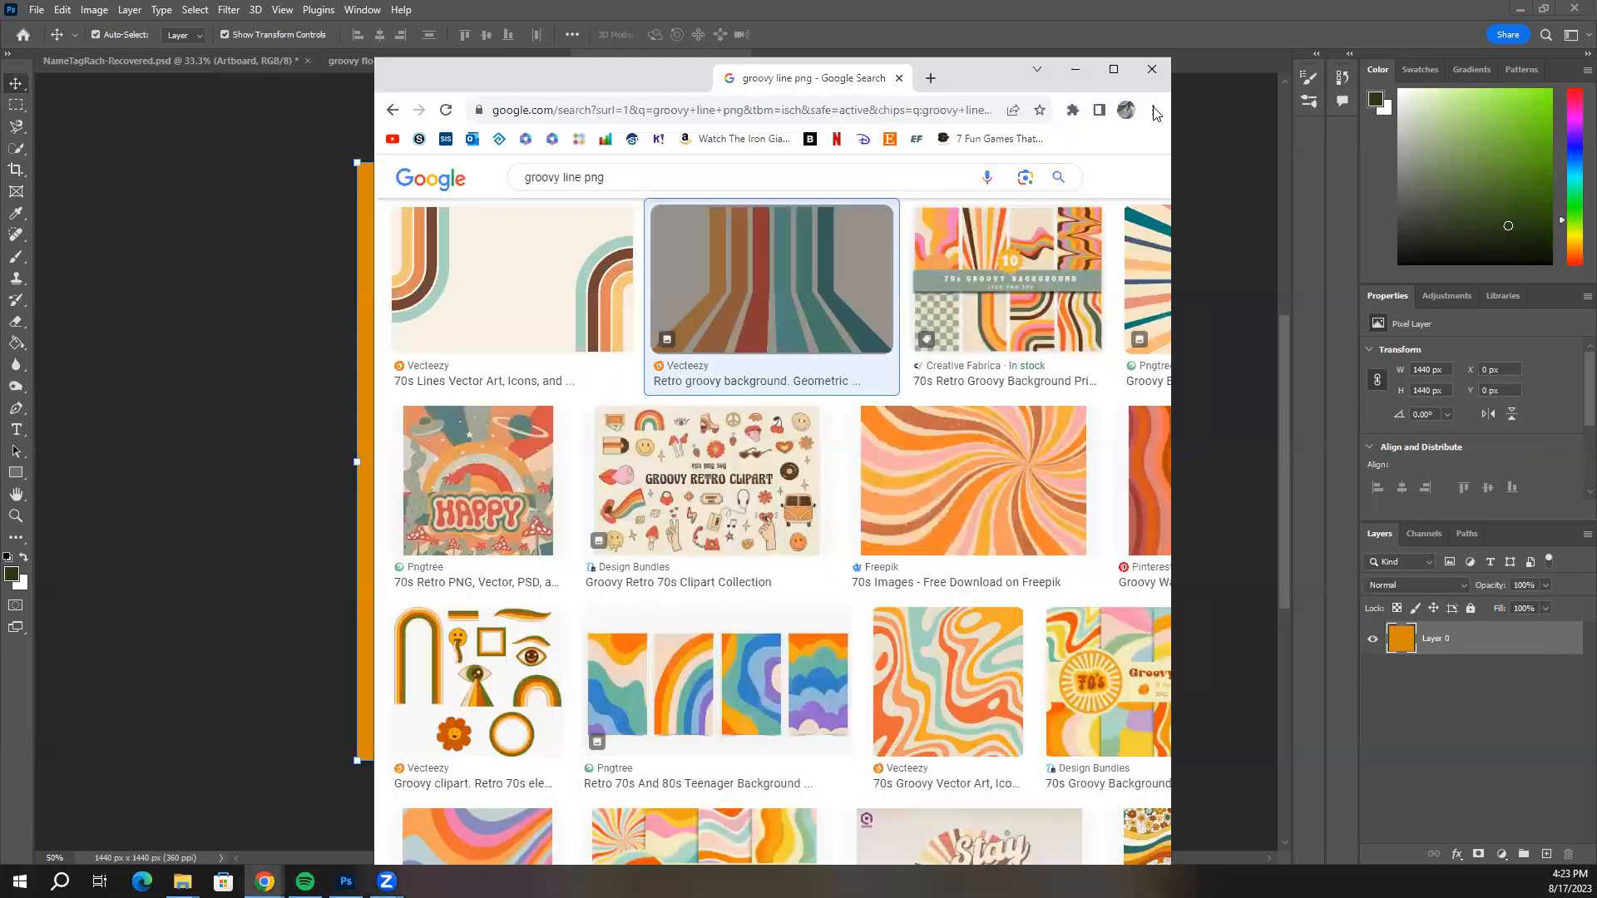
left_click(1113, 74)
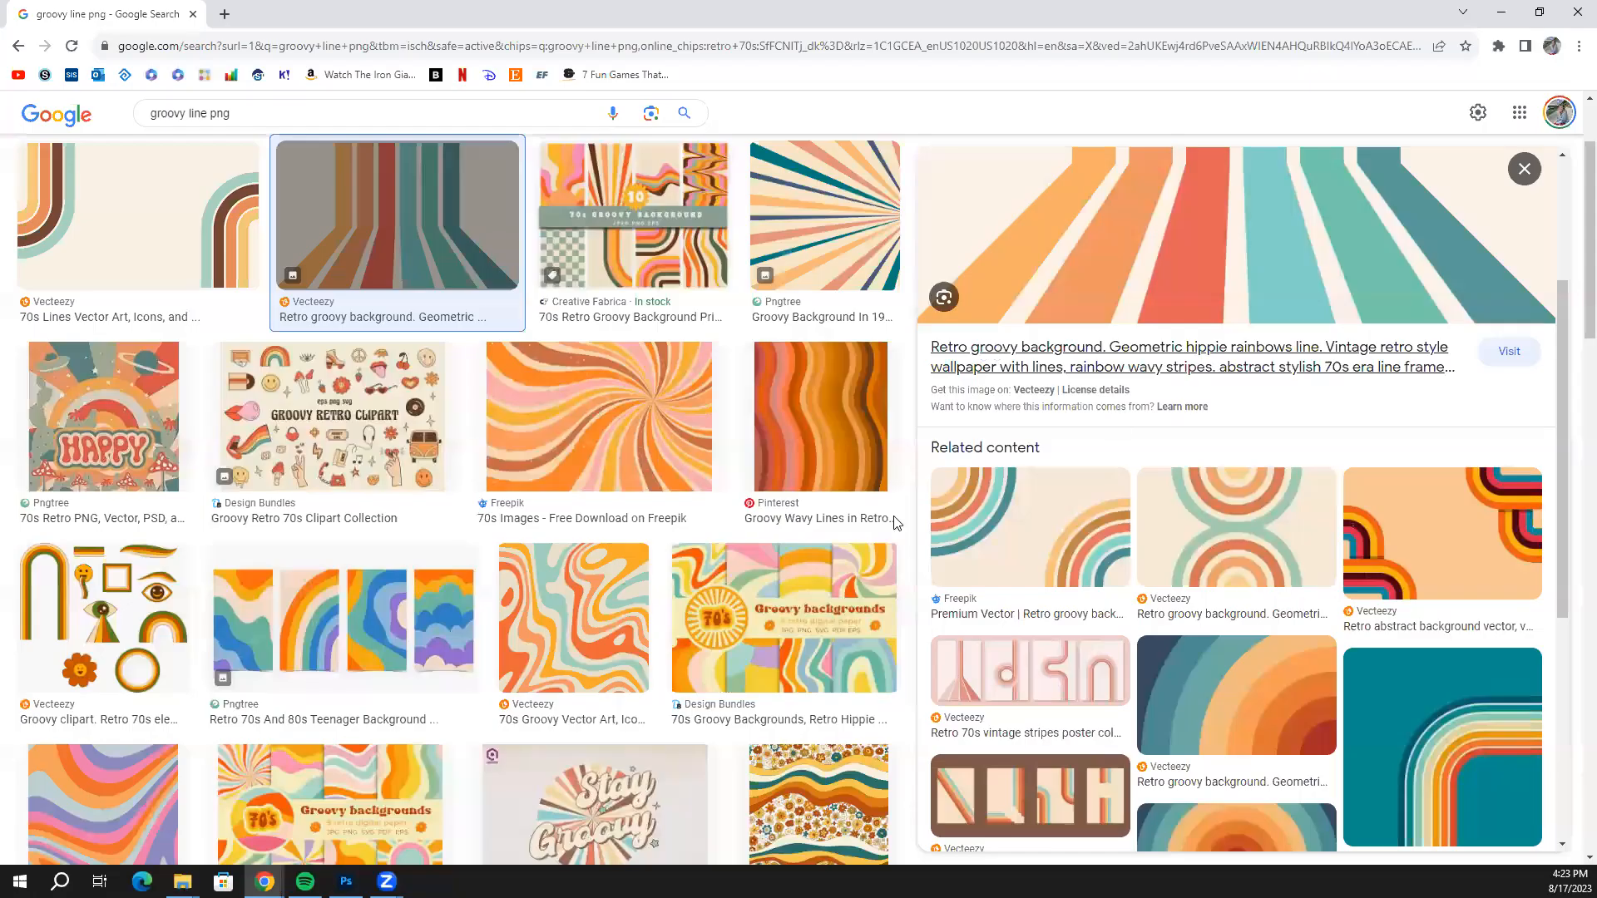
scroll(1194, 516, "down", 5)
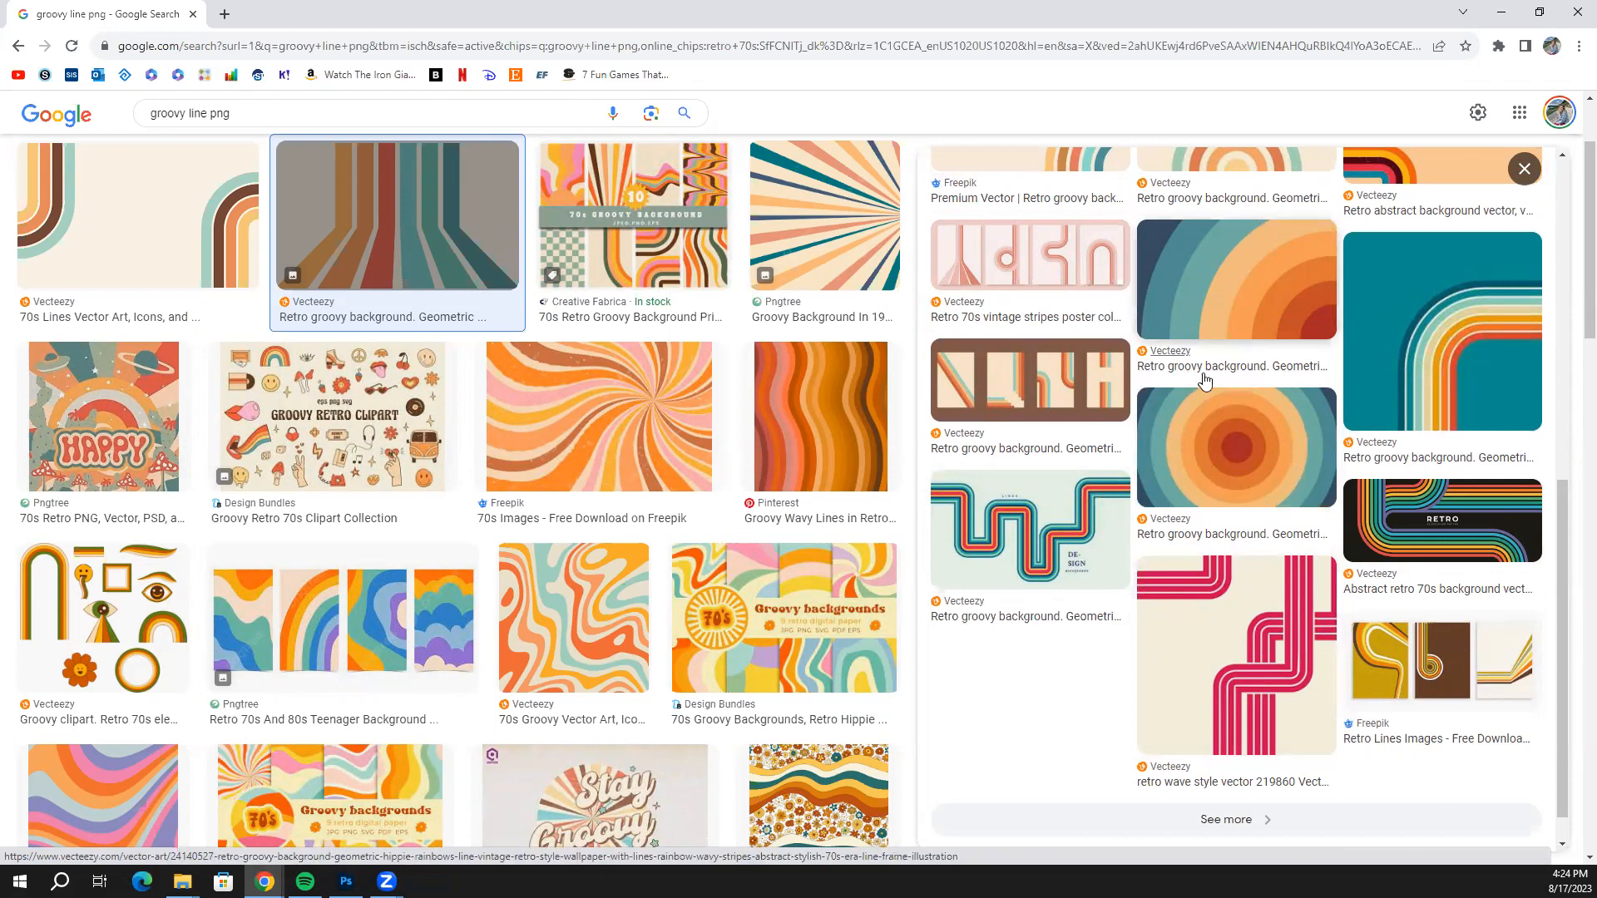
scroll(1314, 559, "down", 1)
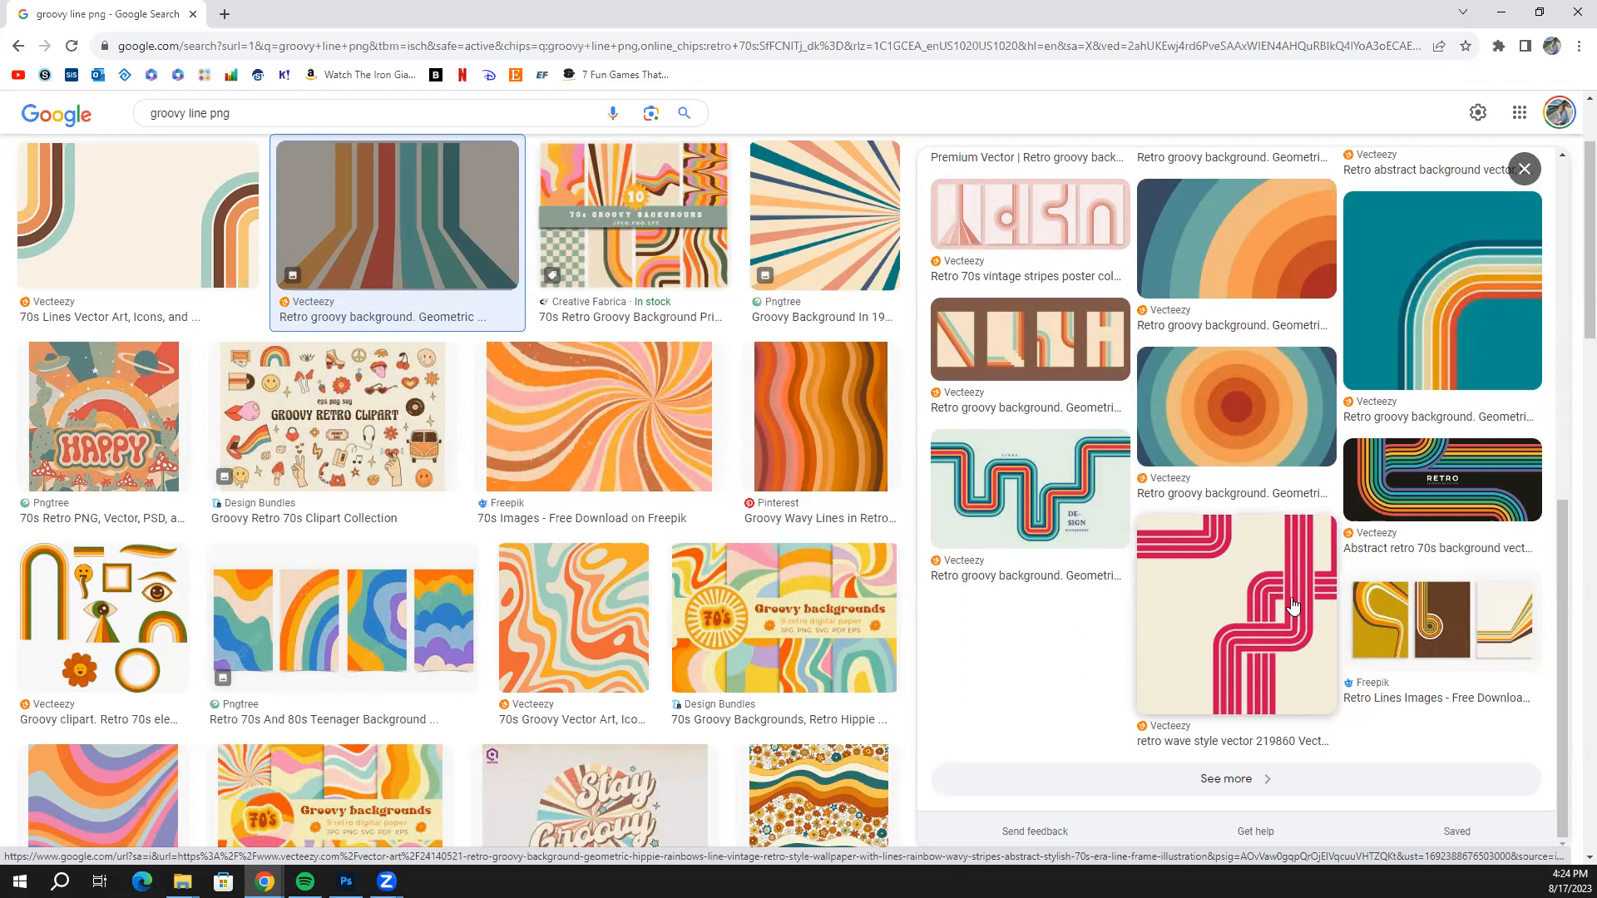
scroll(1300, 610, "up", 3)
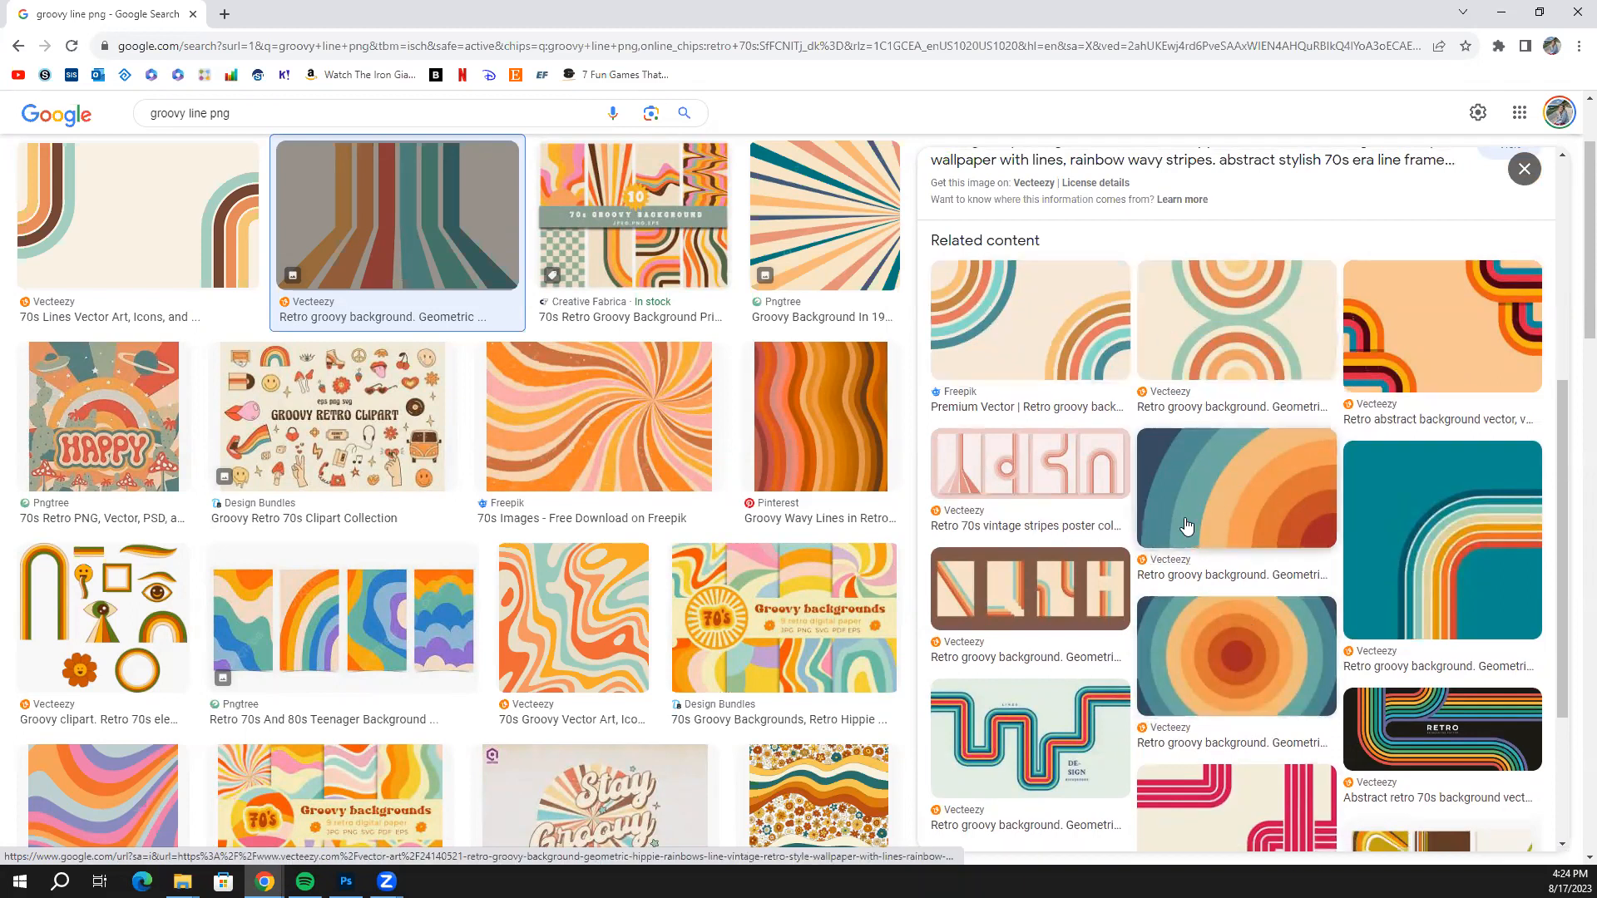
scroll(703, 589, "down", 1)
scroll(399, 549, "down", 5)
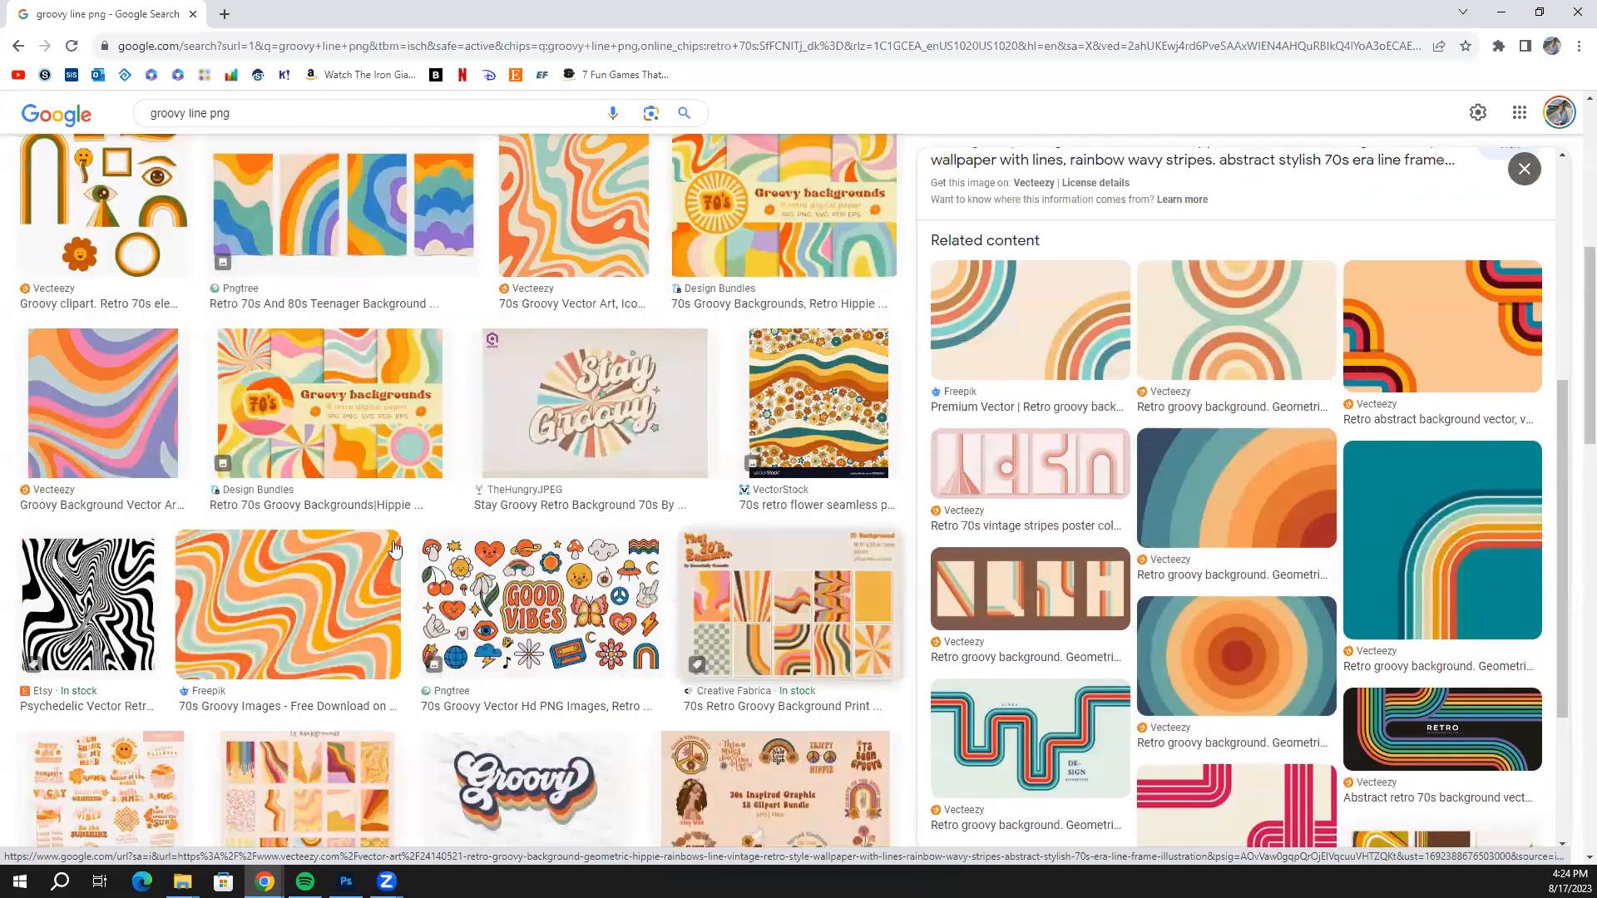
scroll(408, 549, "down", 5)
scroll(416, 546, "up", 10)
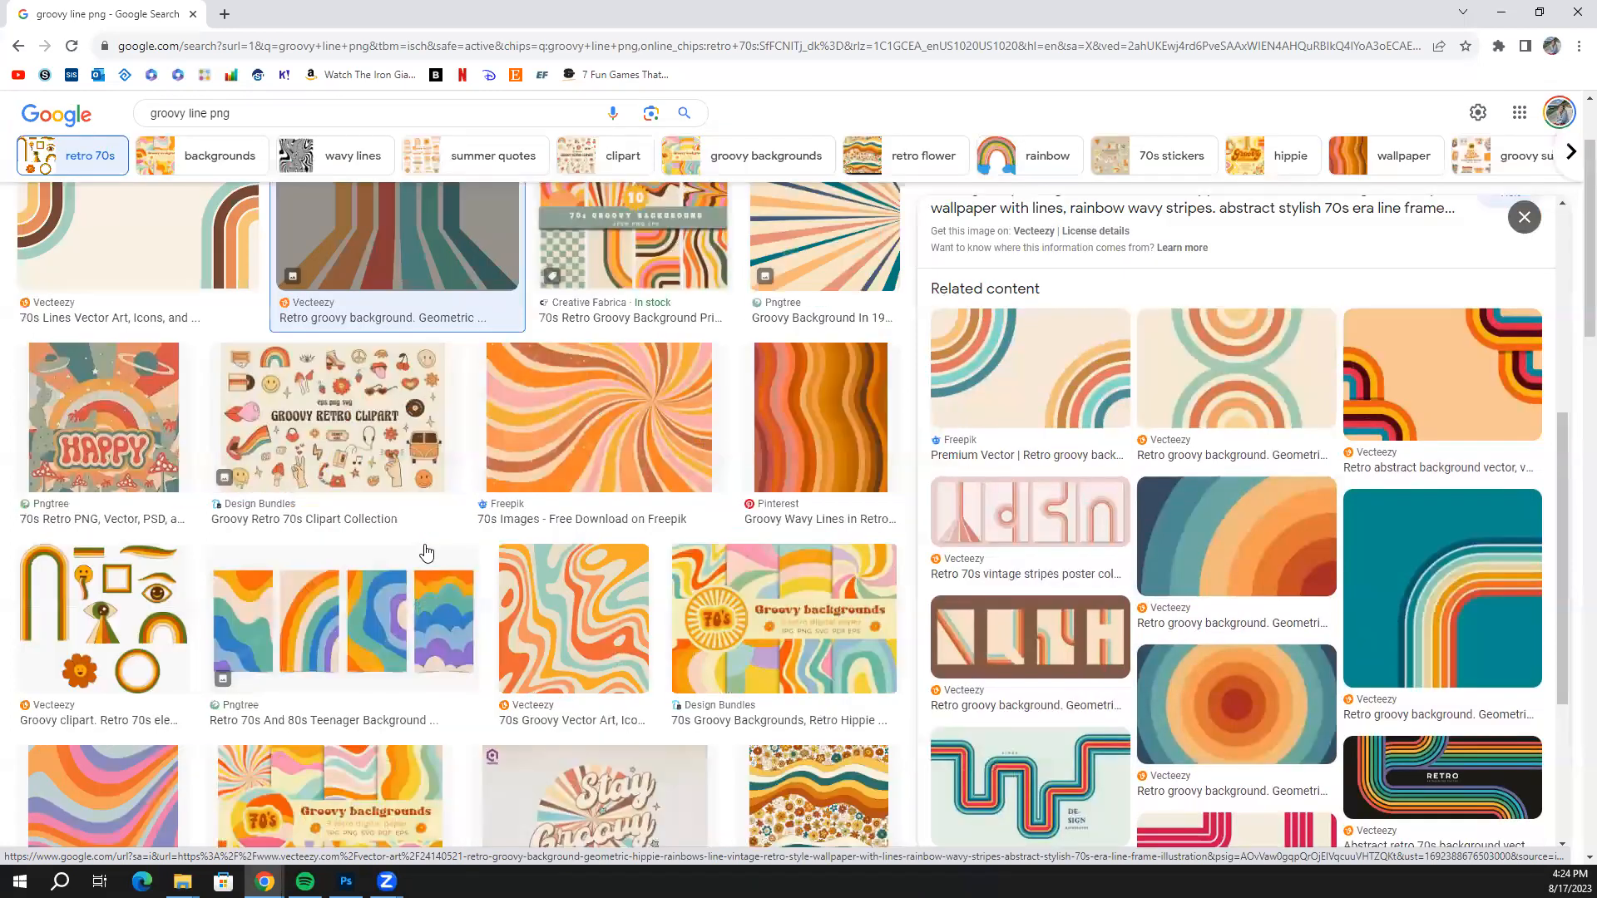
scroll(426, 552, "up", 3)
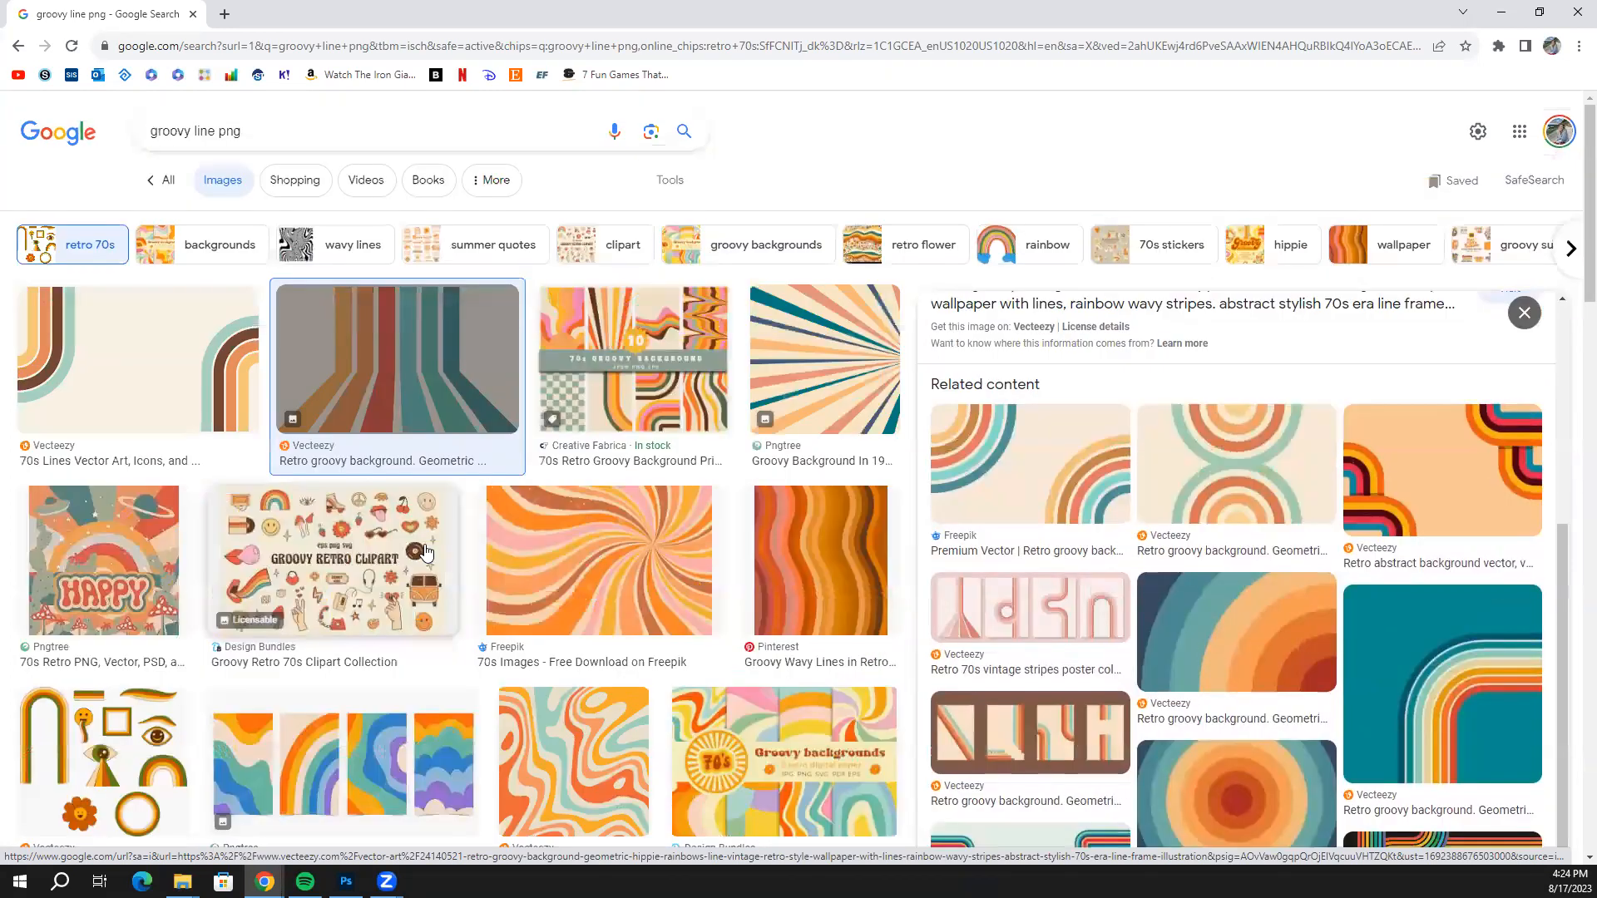
left_click(1433, 693)
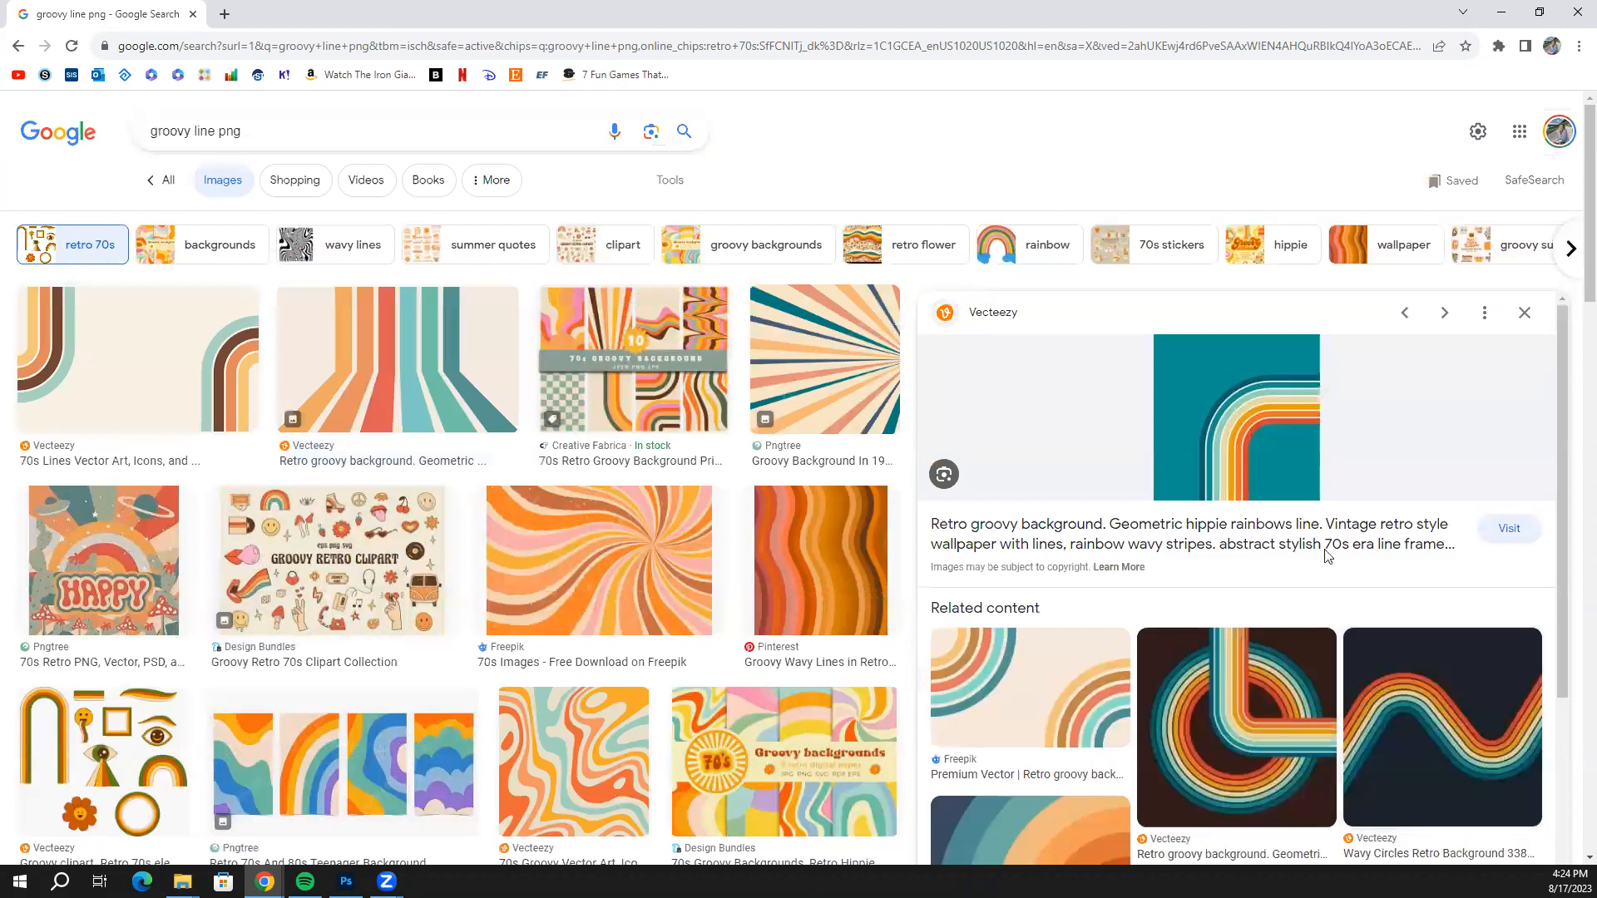
scroll(1327, 555, "down", 4)
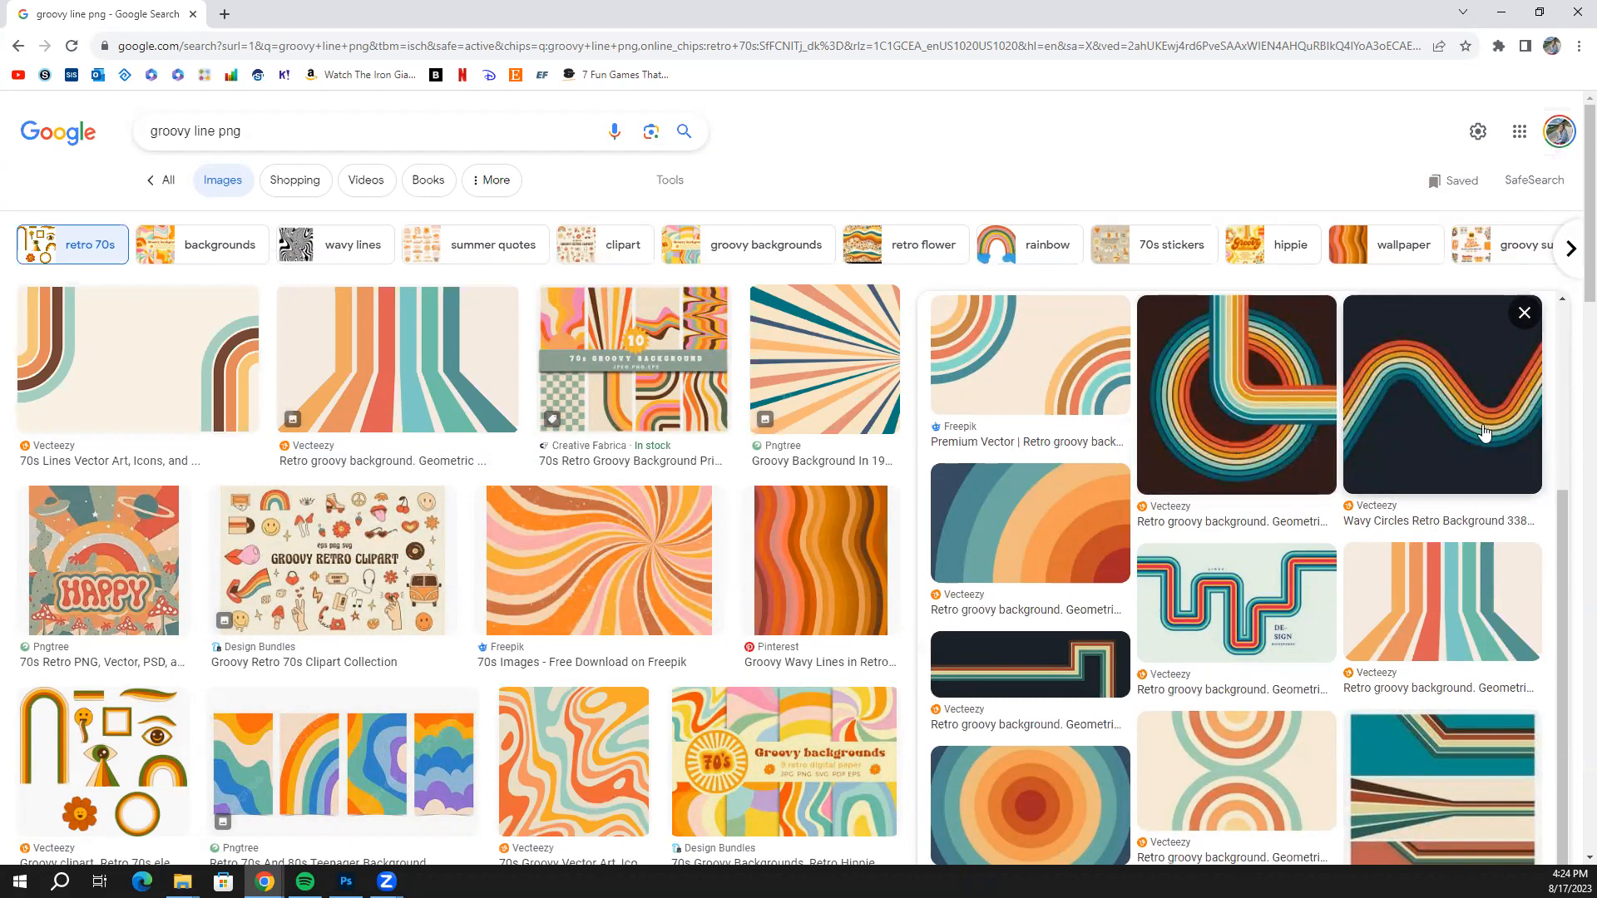
scroll(1239, 665, "down", 2)
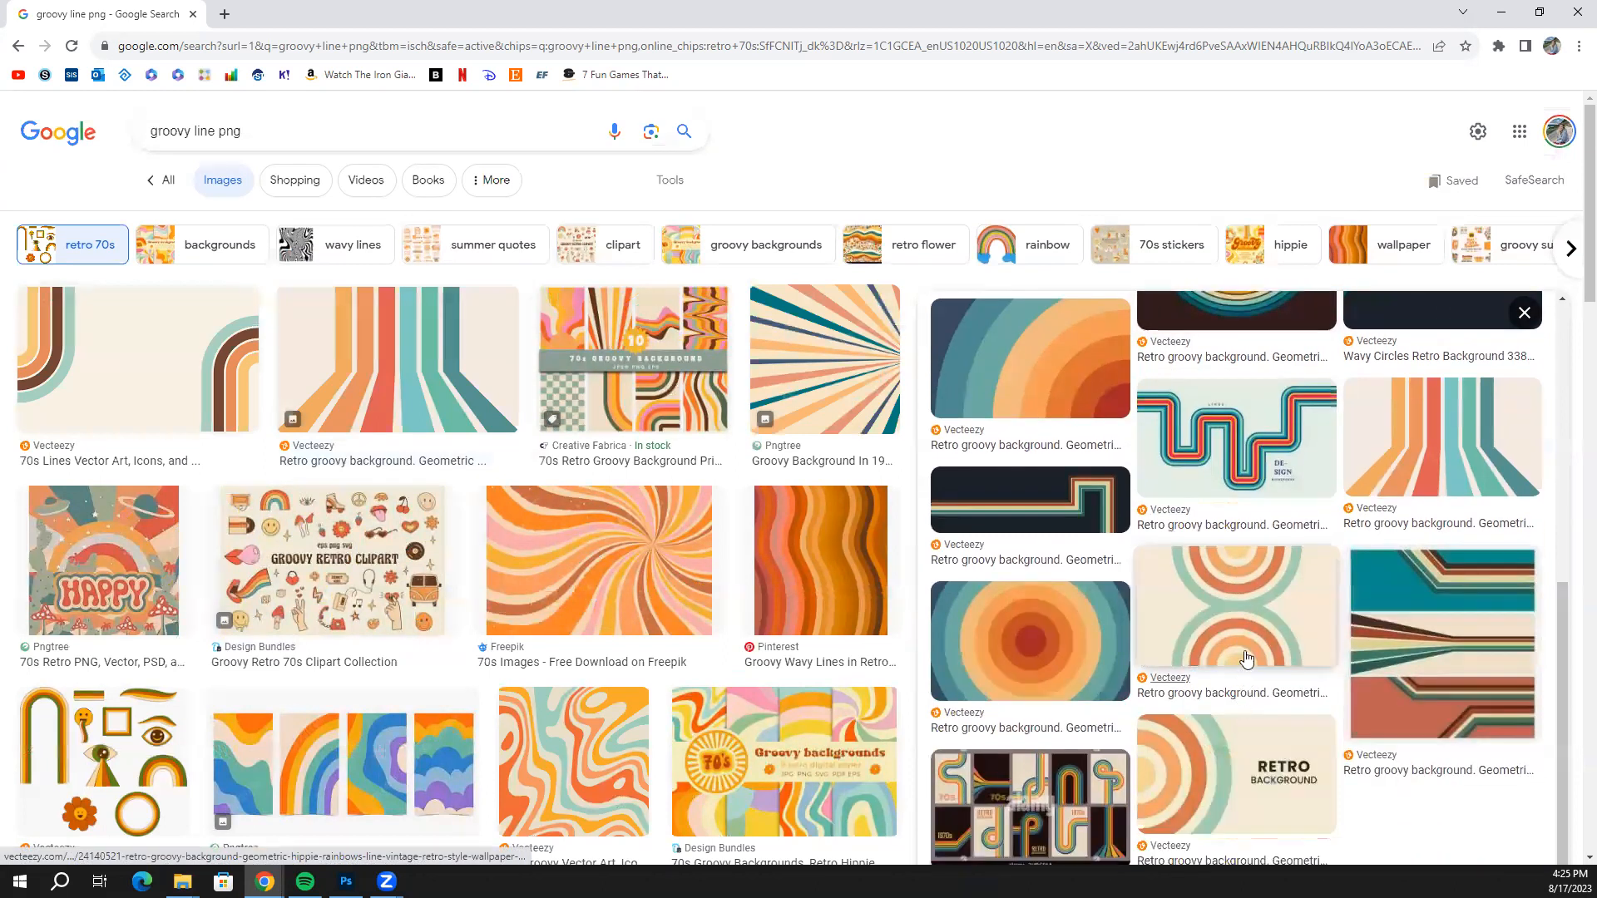
Copy the Vecteezy image of mirrored striped arches on cream and paste it into the RjPattern document in Photoshop.
left_click(1246, 604)
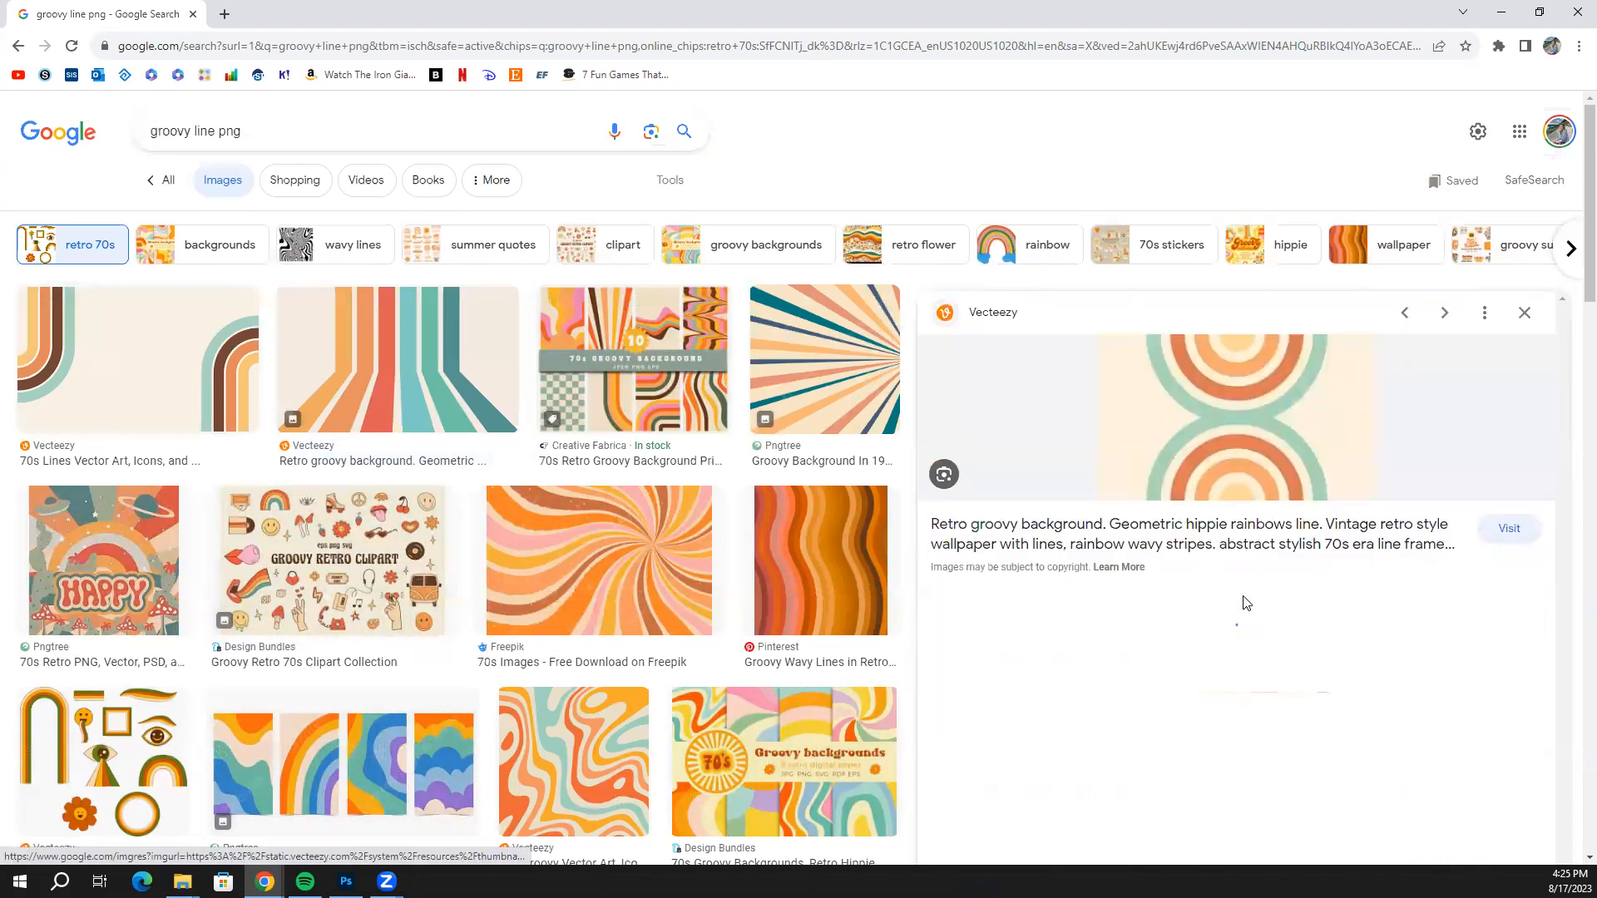
right_click(1255, 428)
left_click(1078, 294)
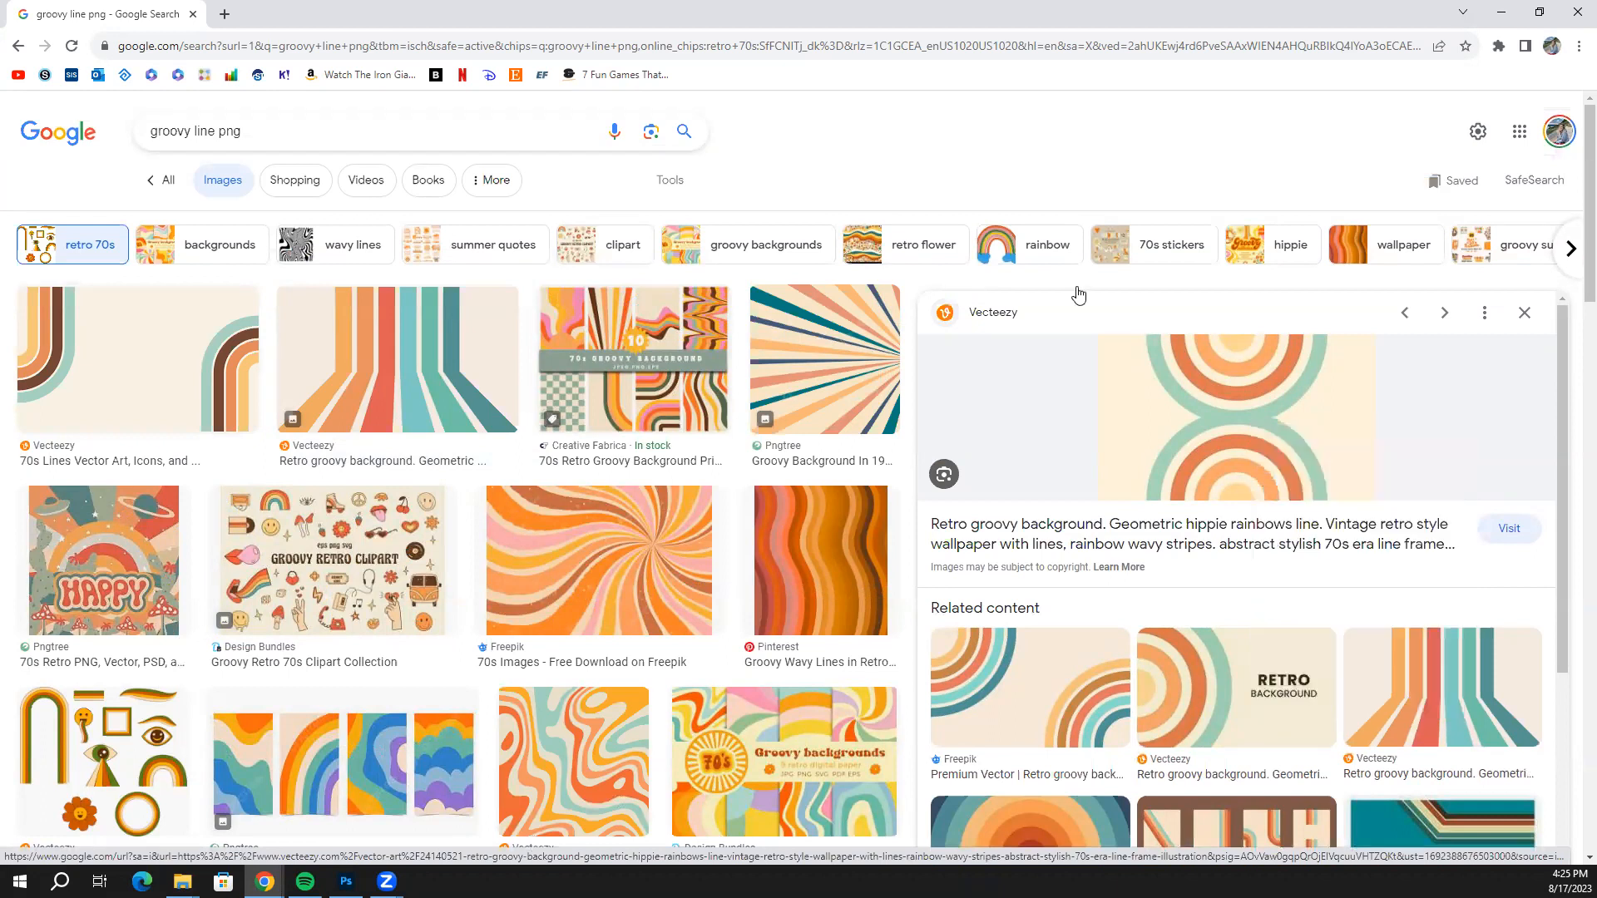
left_click(1502, 12)
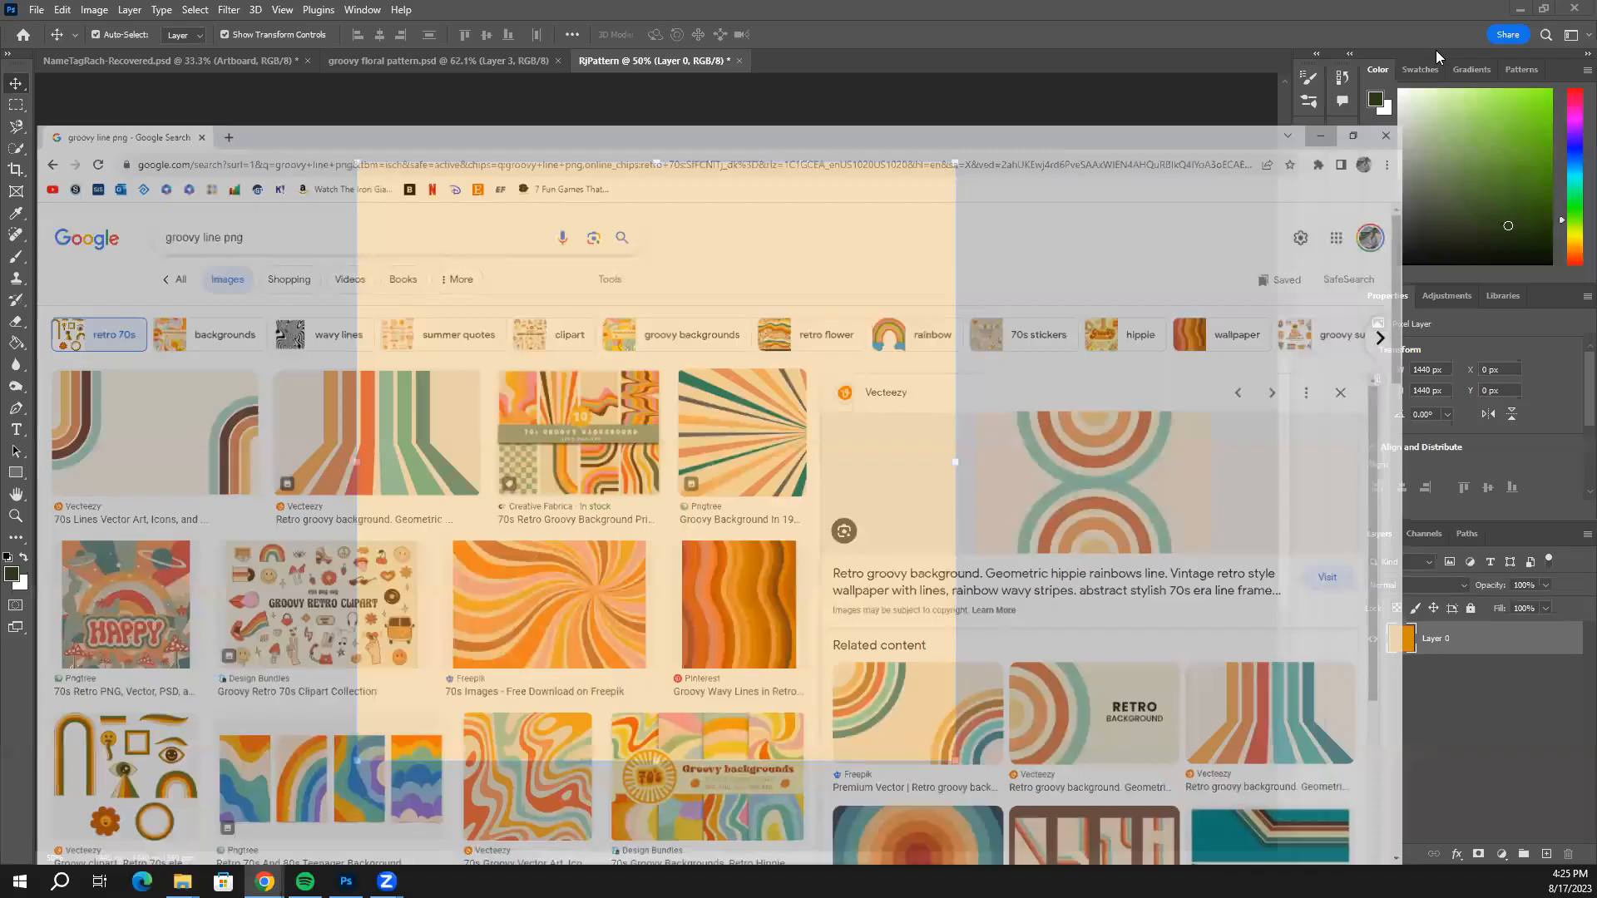
key("ctrl+v")
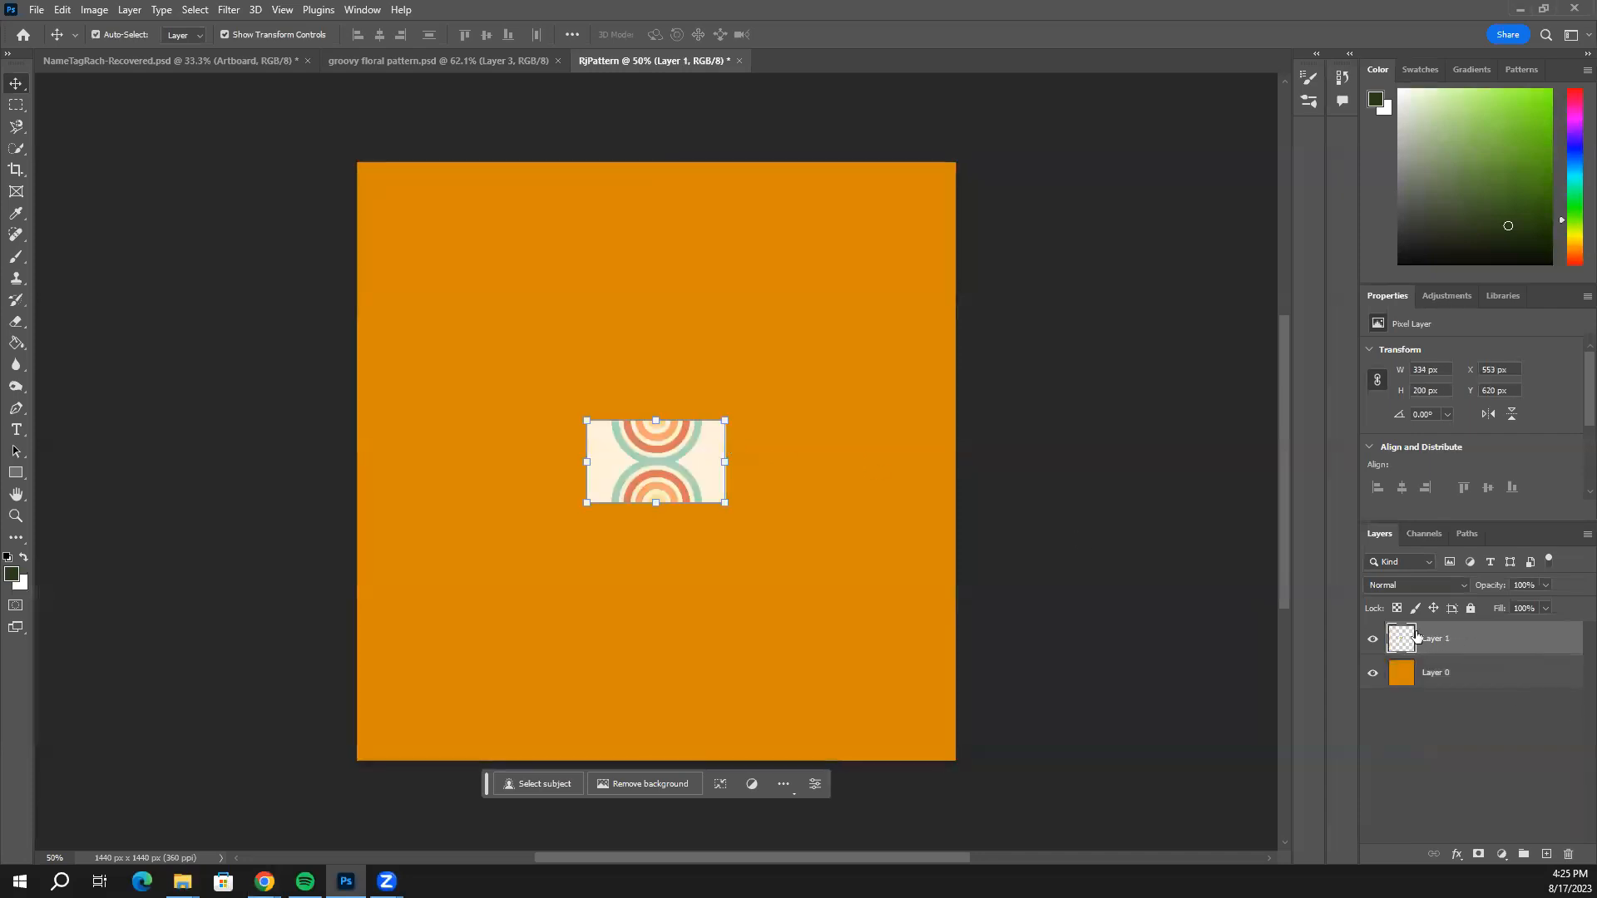
Rename the orange background layer "artboard" and the pasted arches layer "circle".
double_click(1443, 674)
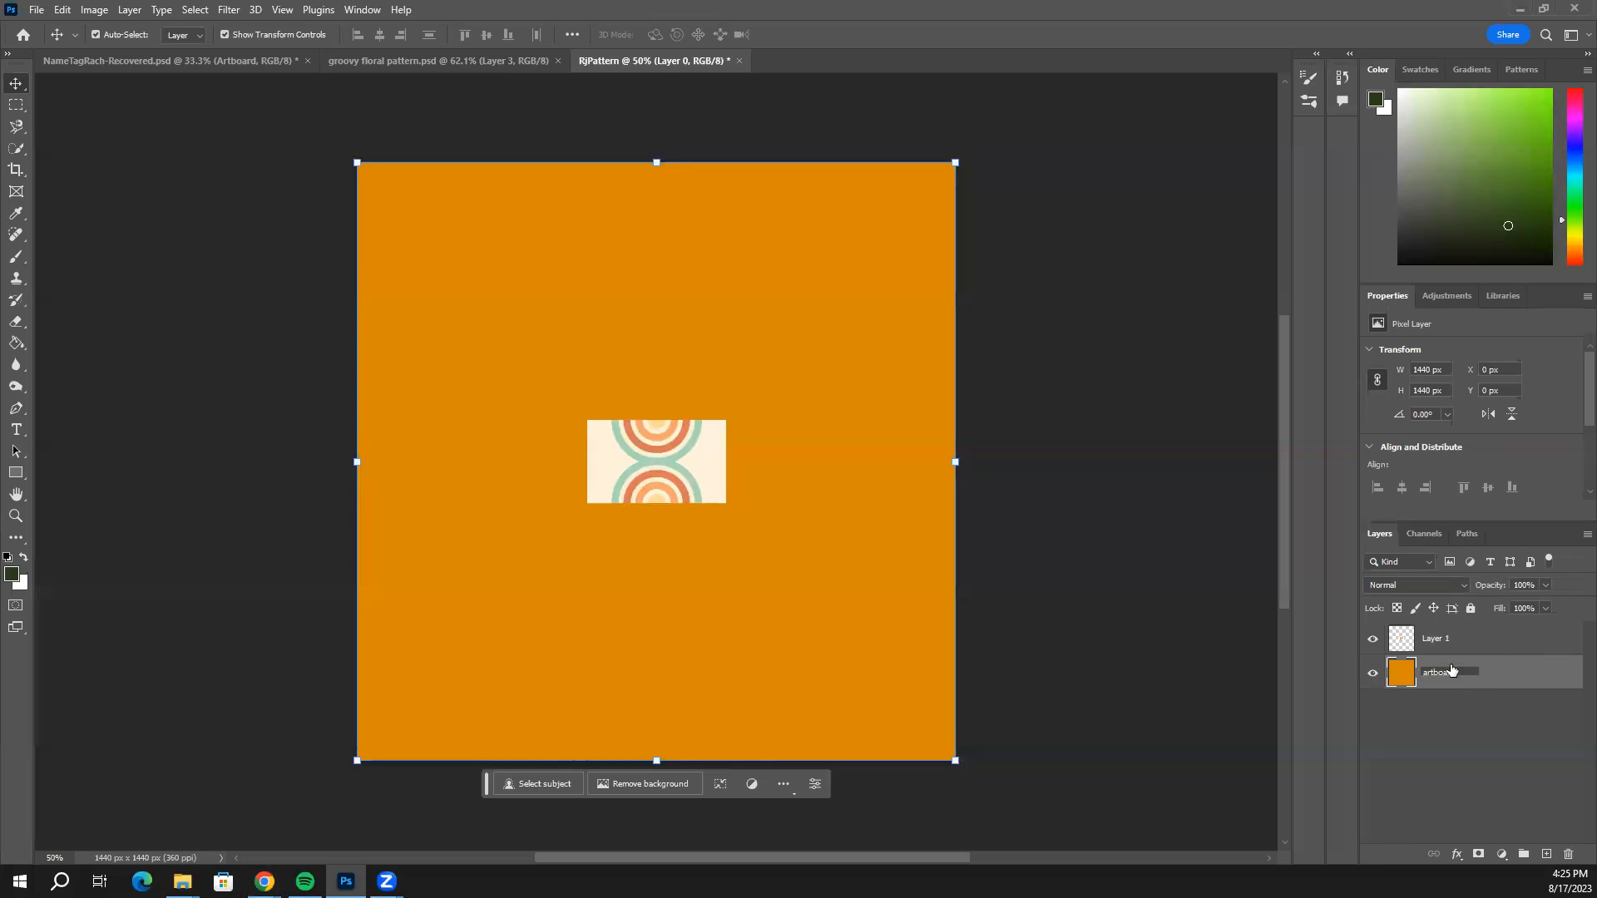
double_click(1439, 638)
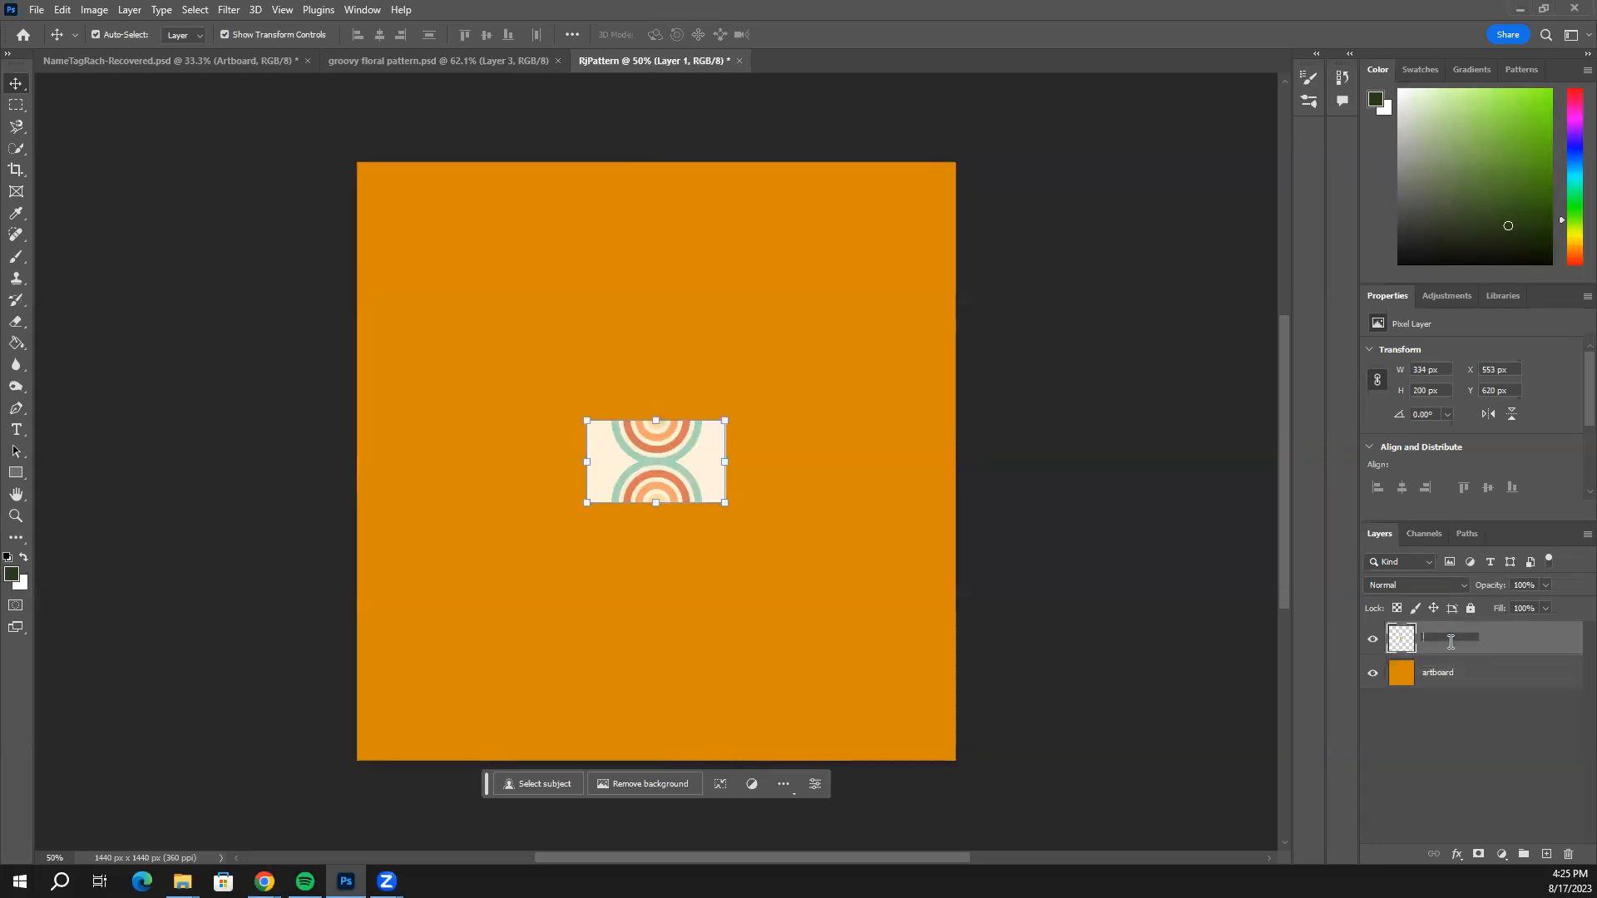
type("circle")
key("Return")
Scale the arches graphic up proportionally to about 938 x 562 px and place it near the canvas centre.
left_click_drag(699, 459, 887, 488)
left_click_drag(753, 429, 709, 499)
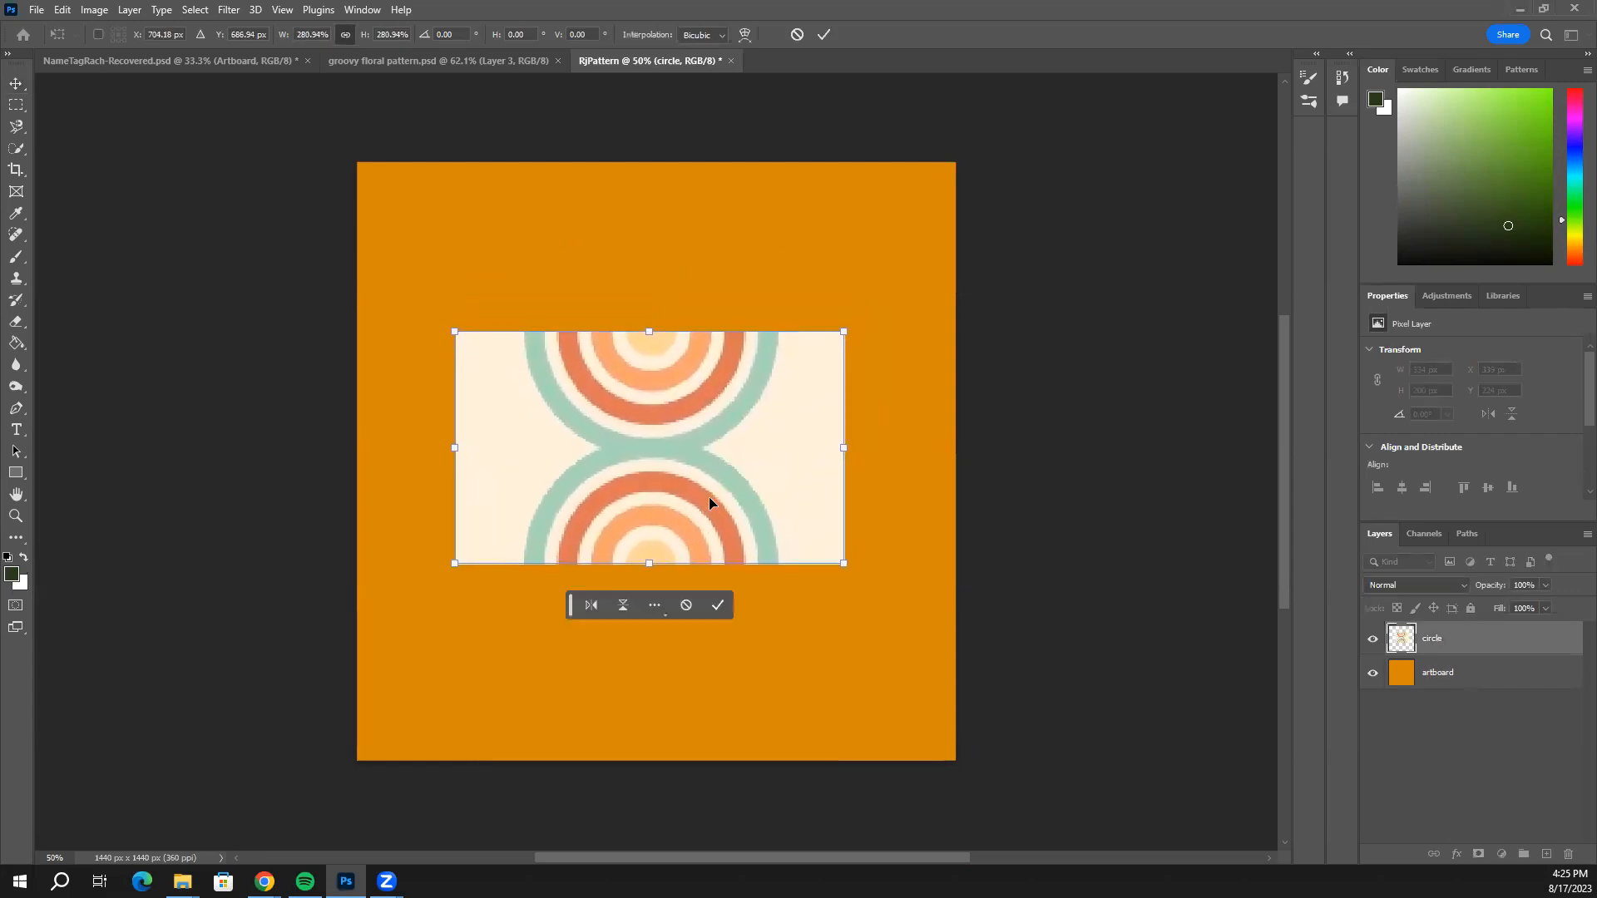
left_click(717, 612)
mouse_move(684, 443)
left_mouse_down()
mouse_move(665, 453)
mouse_move(717, 454)
mouse_move(695, 453)
mouse_move(699, 417)
mouse_move(675, 438)
left_mouse_up()
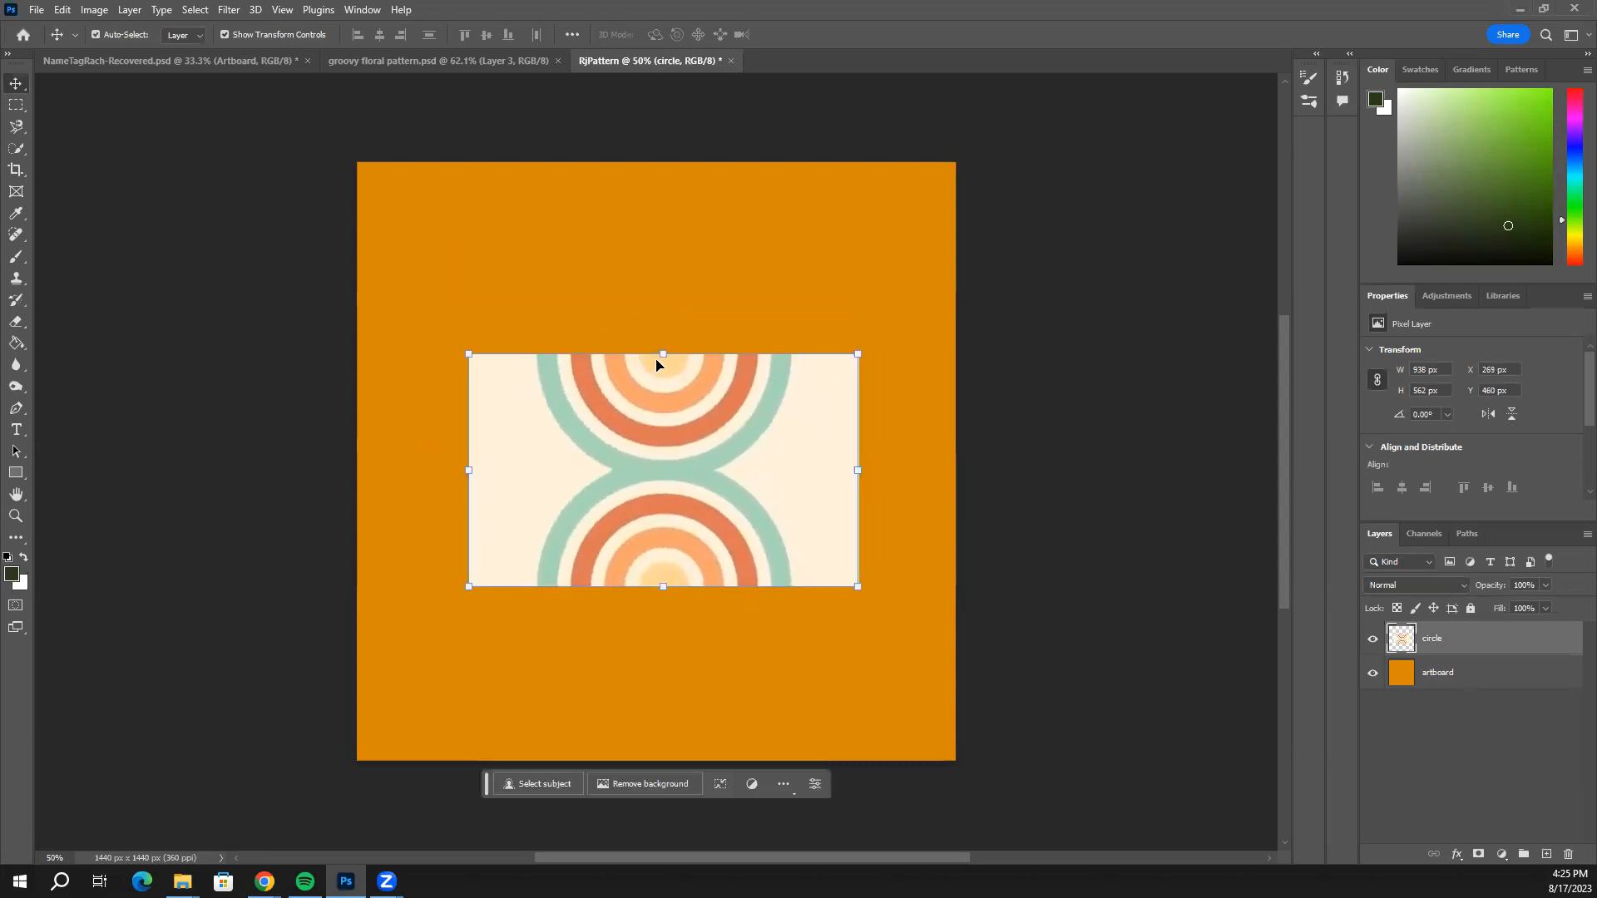
Stretch the arches graphic without keeping proportions to cover the whole canvas, about 1446 x 1449 px.
left_click_drag(661, 356, 688, 182)
left_click_drag(725, 362, 679, 534)
left_click_drag(663, 373, 676, 164)
left_click_drag(728, 392, 721, 394)
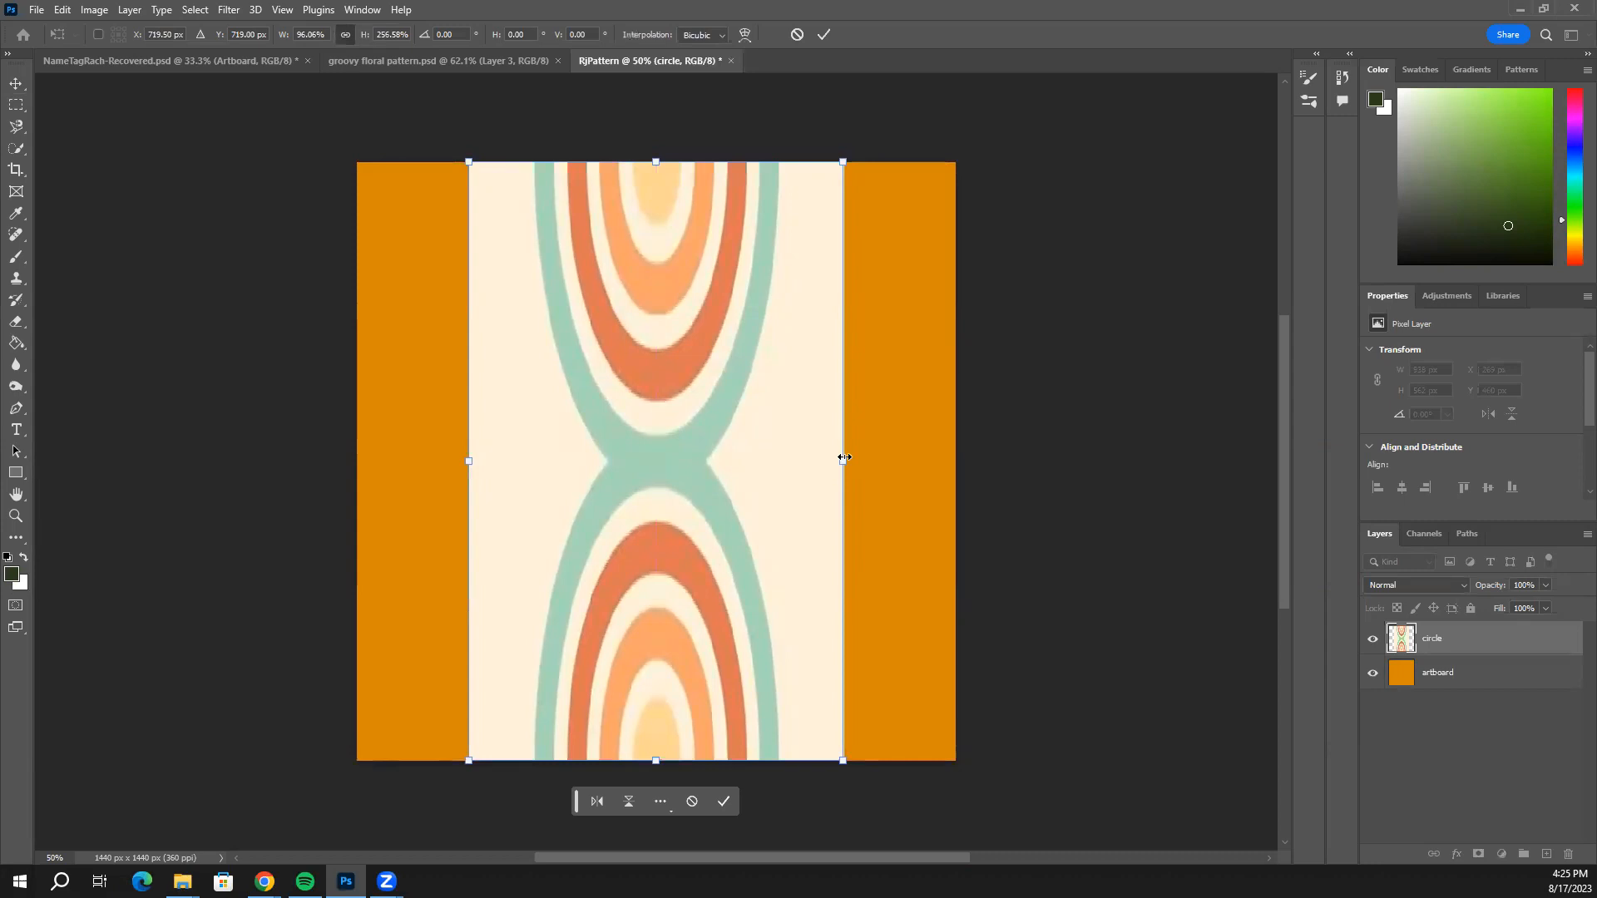
left_click_drag(844, 457, 956, 456)
left_click_drag(461, 463, 358, 467)
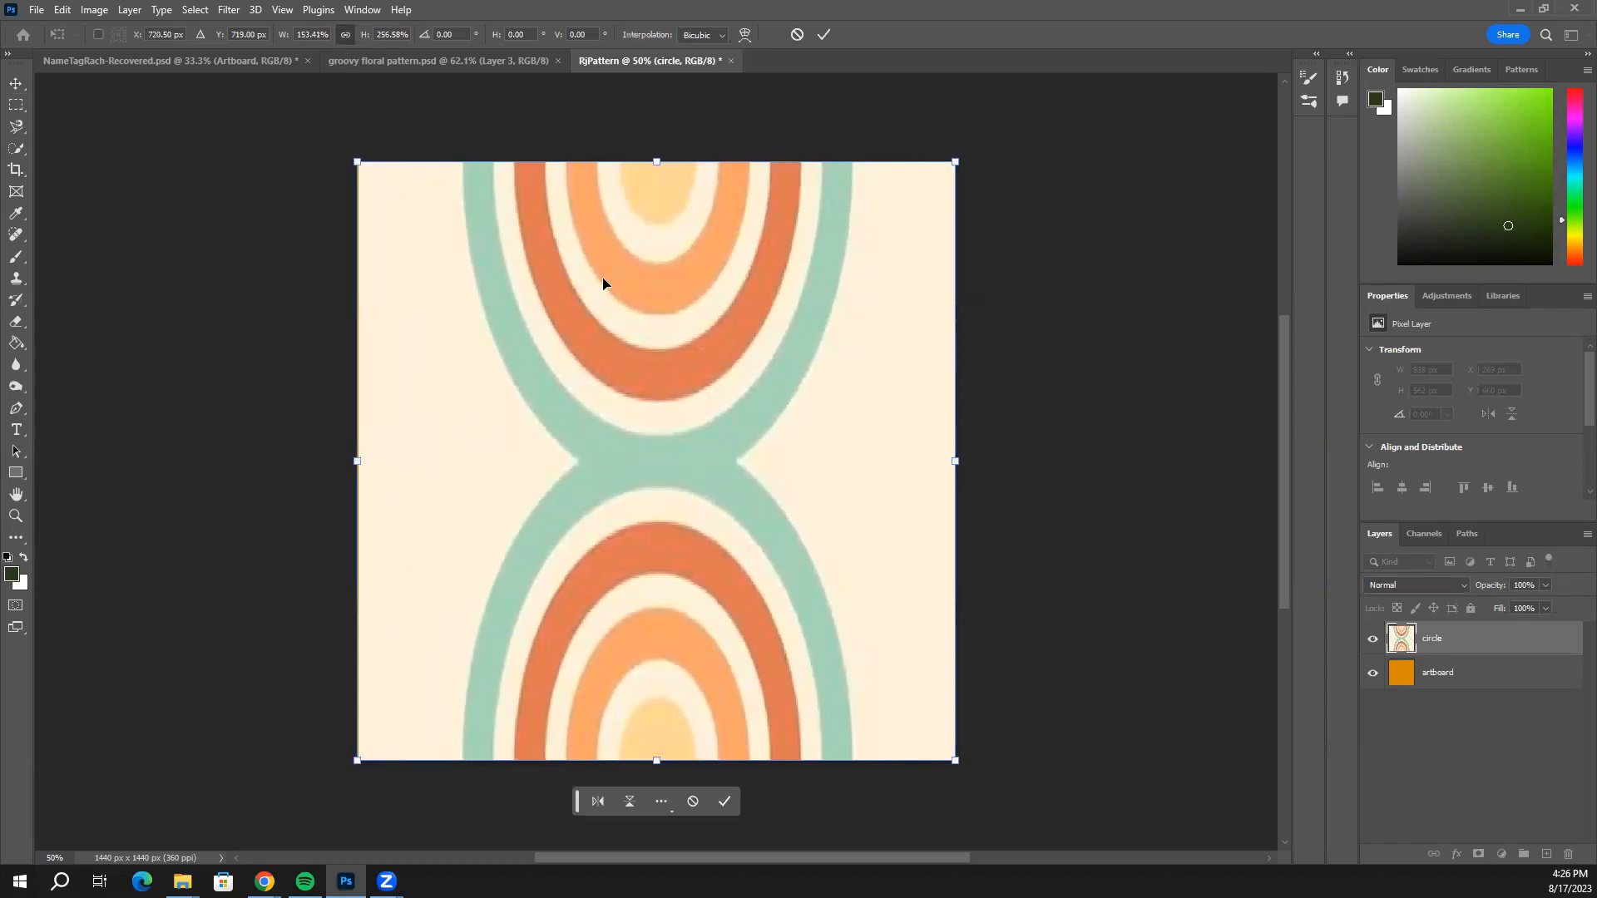
mouse_move(352, 162)
left_mouse_down()
mouse_move(532, 321)
mouse_move(425, 242)
mouse_move(355, 158)
left_mouse_up()
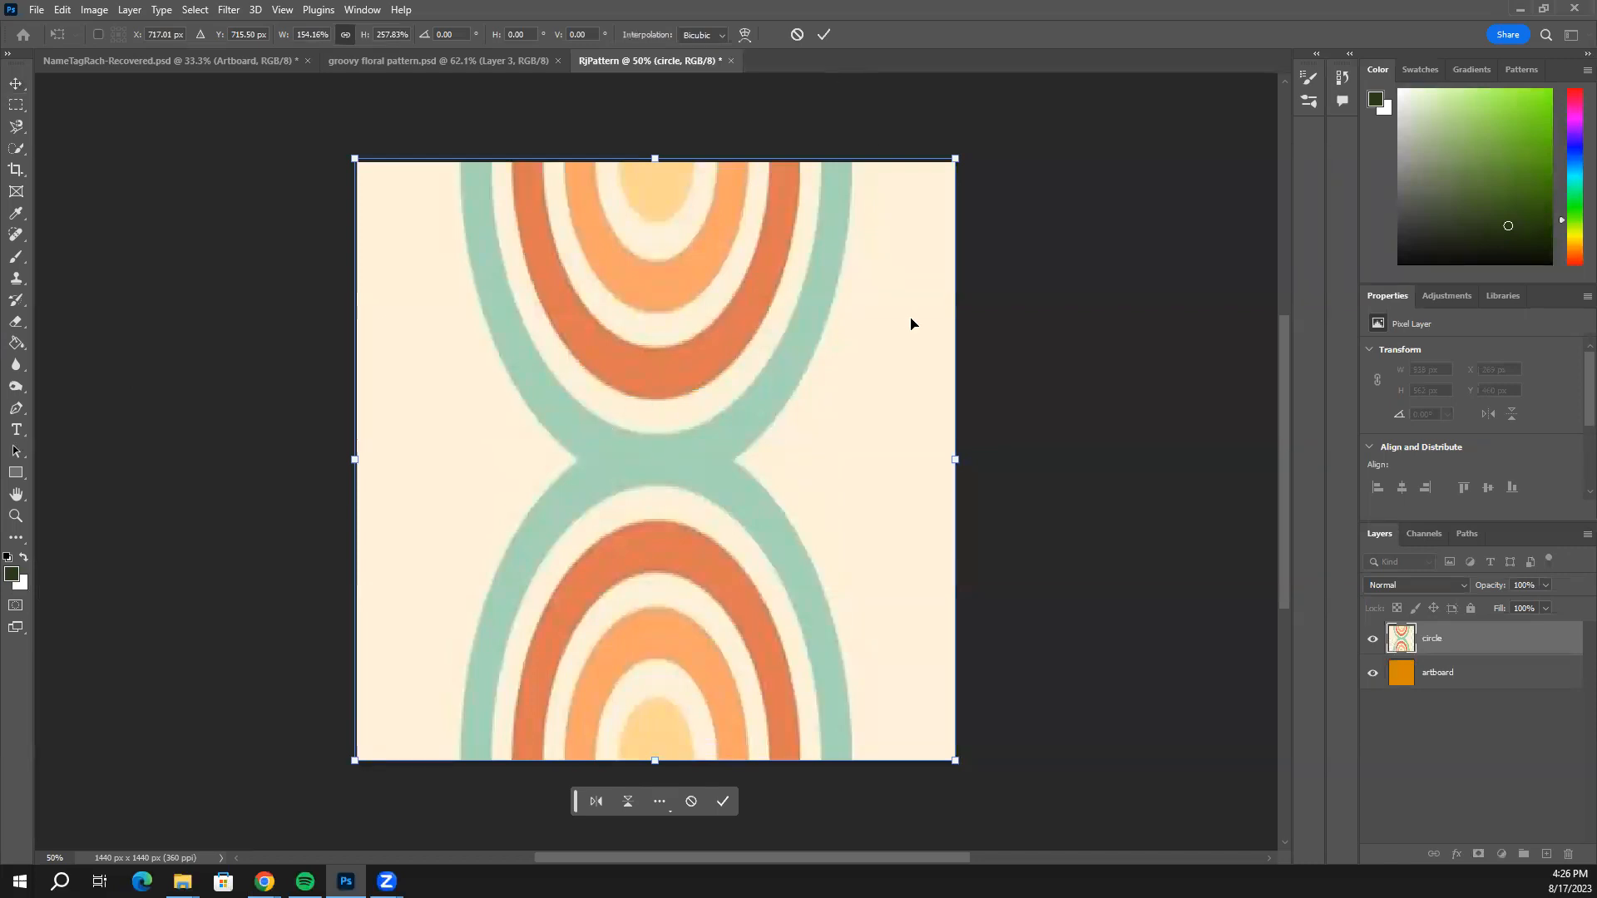
key("Return")
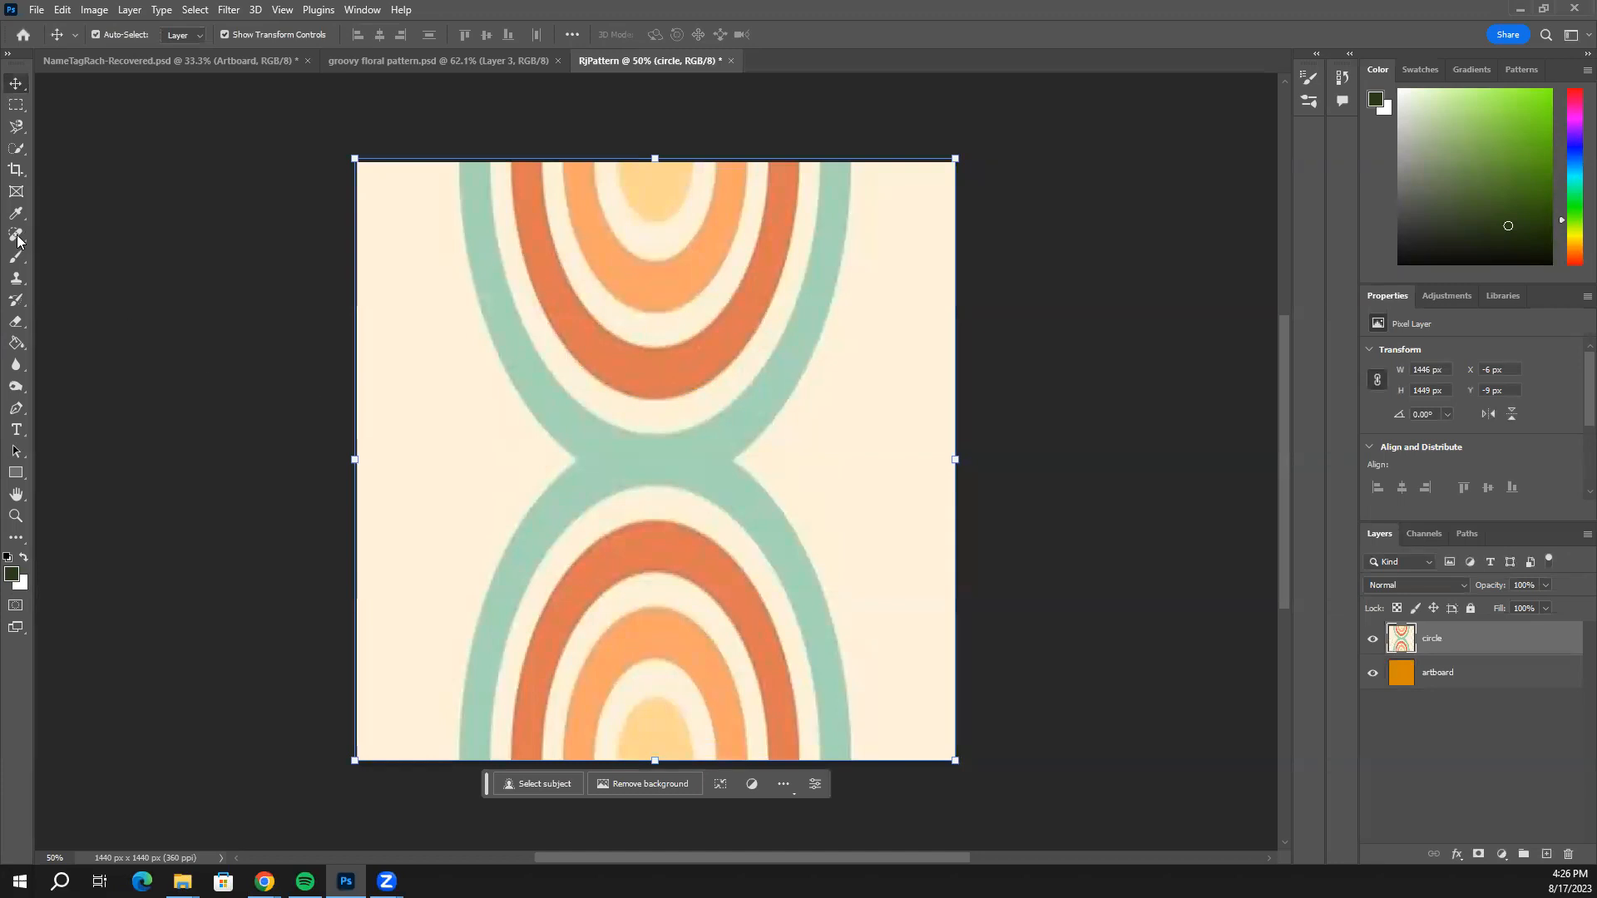
Remove all the cream areas around and between the stripes of the circle layer with the Magic Eraser.
right_click(23, 333)
left_click(112, 353)
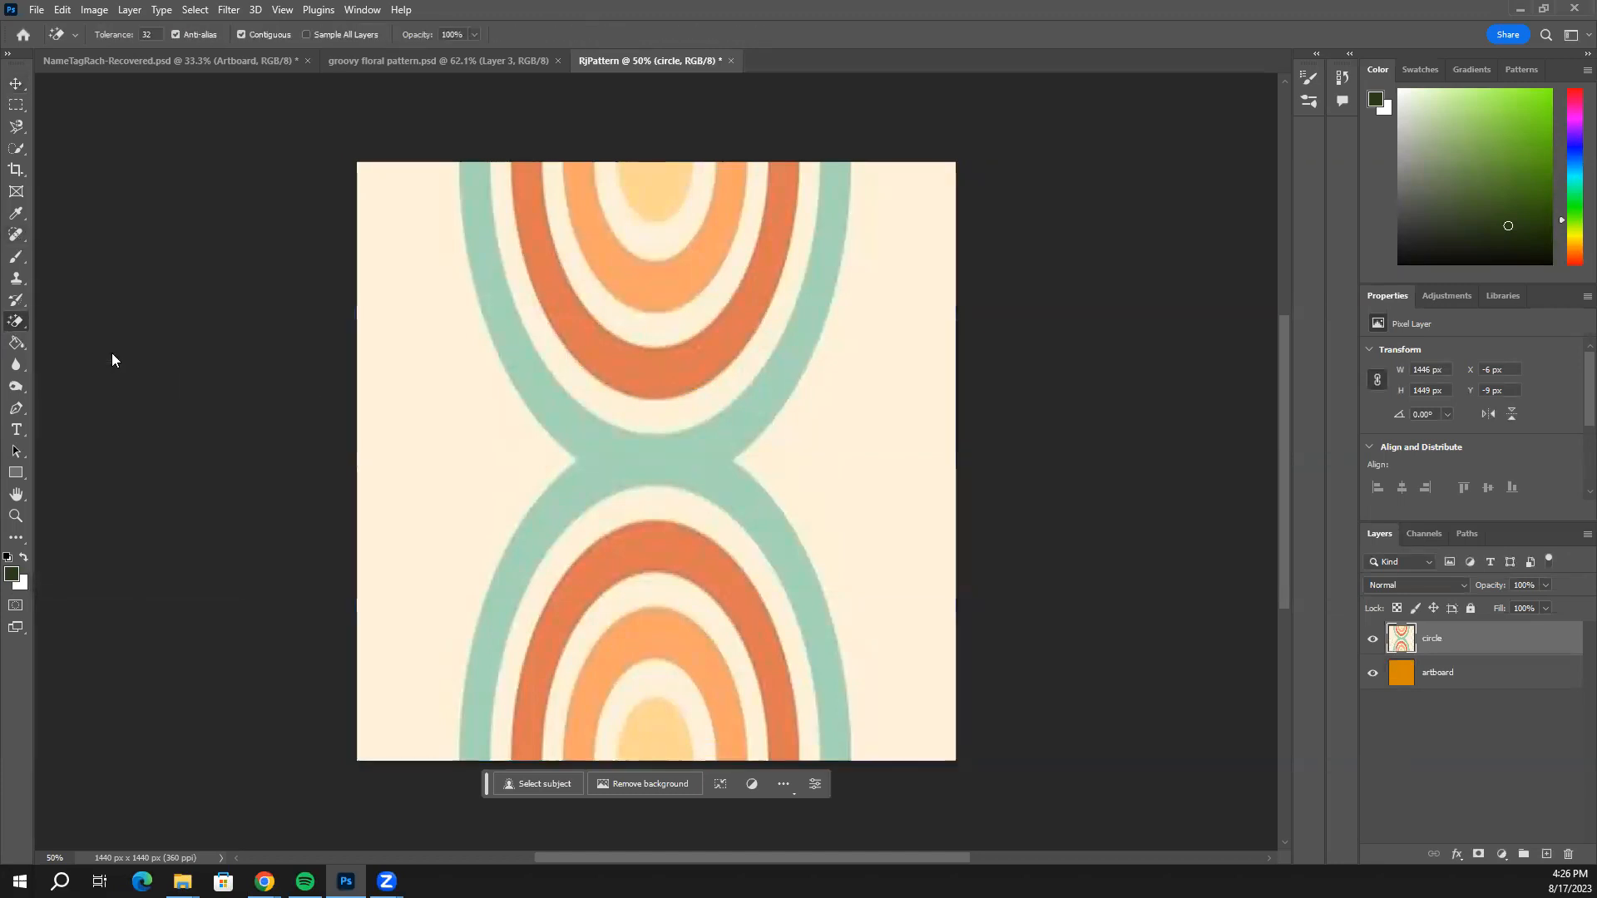
left_click(467, 433)
left_click(821, 426)
left_click(718, 515)
left_click(688, 402)
left_click(674, 329)
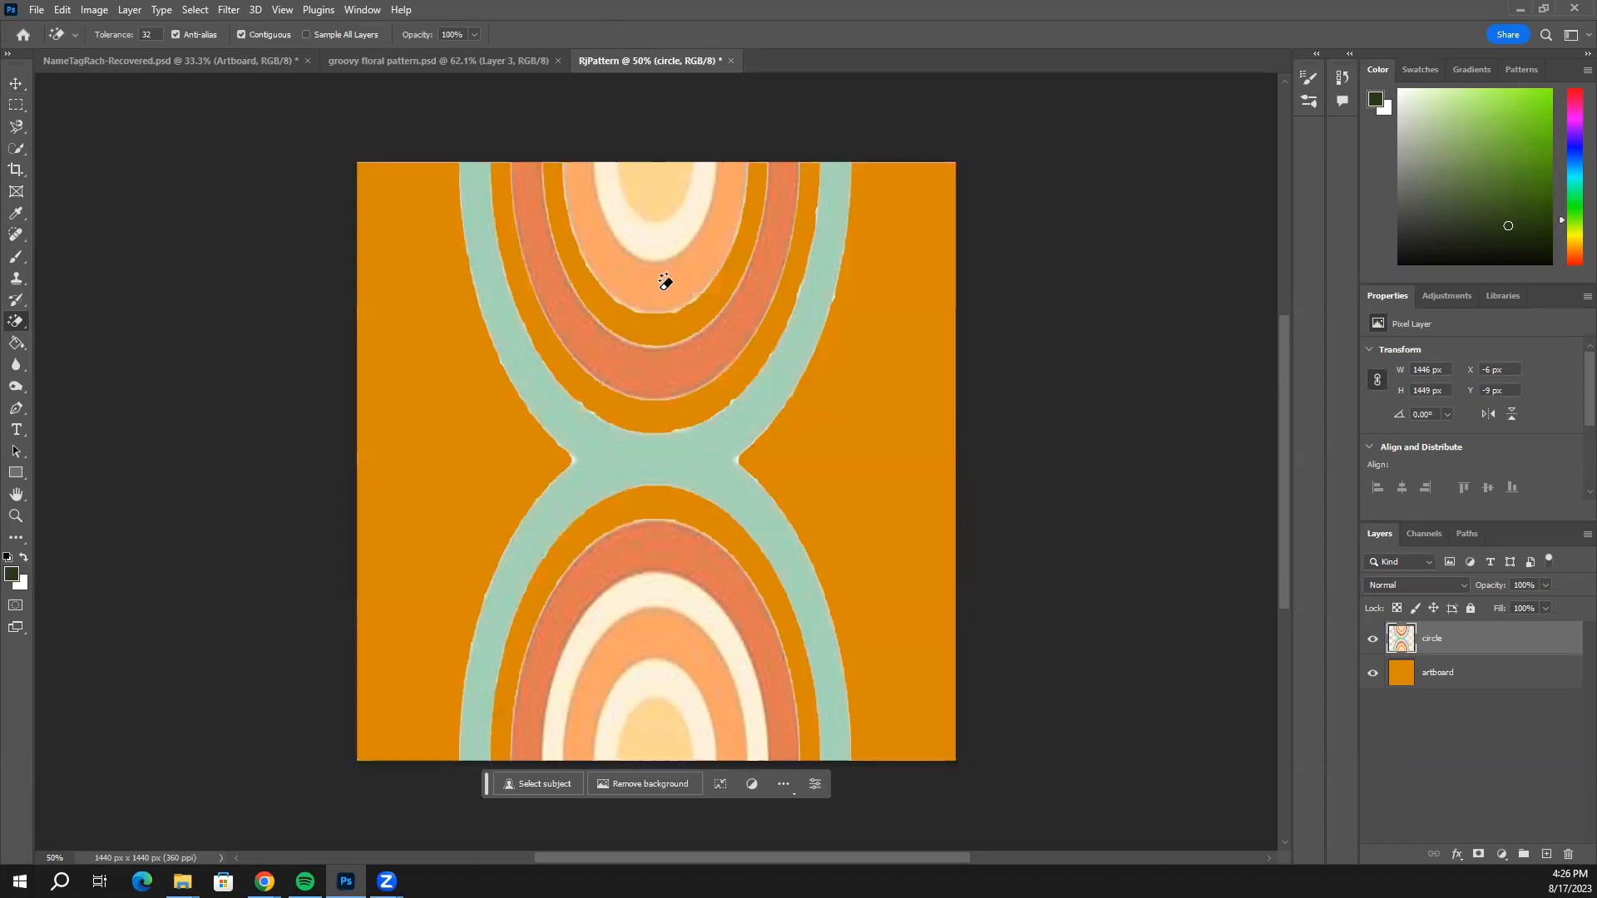
left_click(657, 240)
left_click(691, 589)
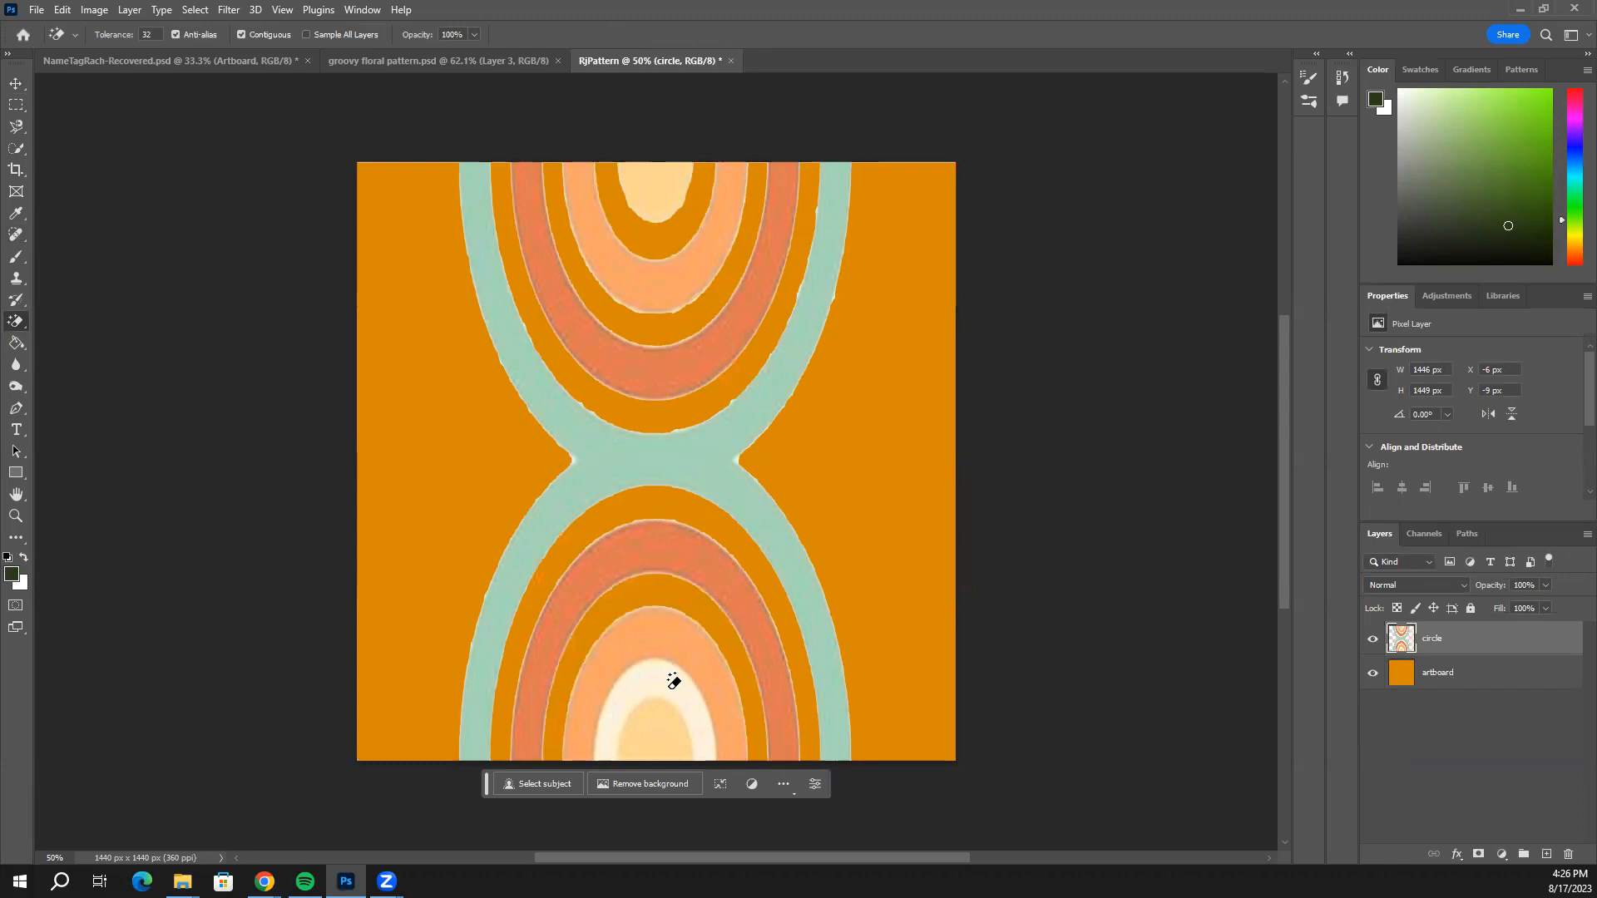
left_click(671, 677)
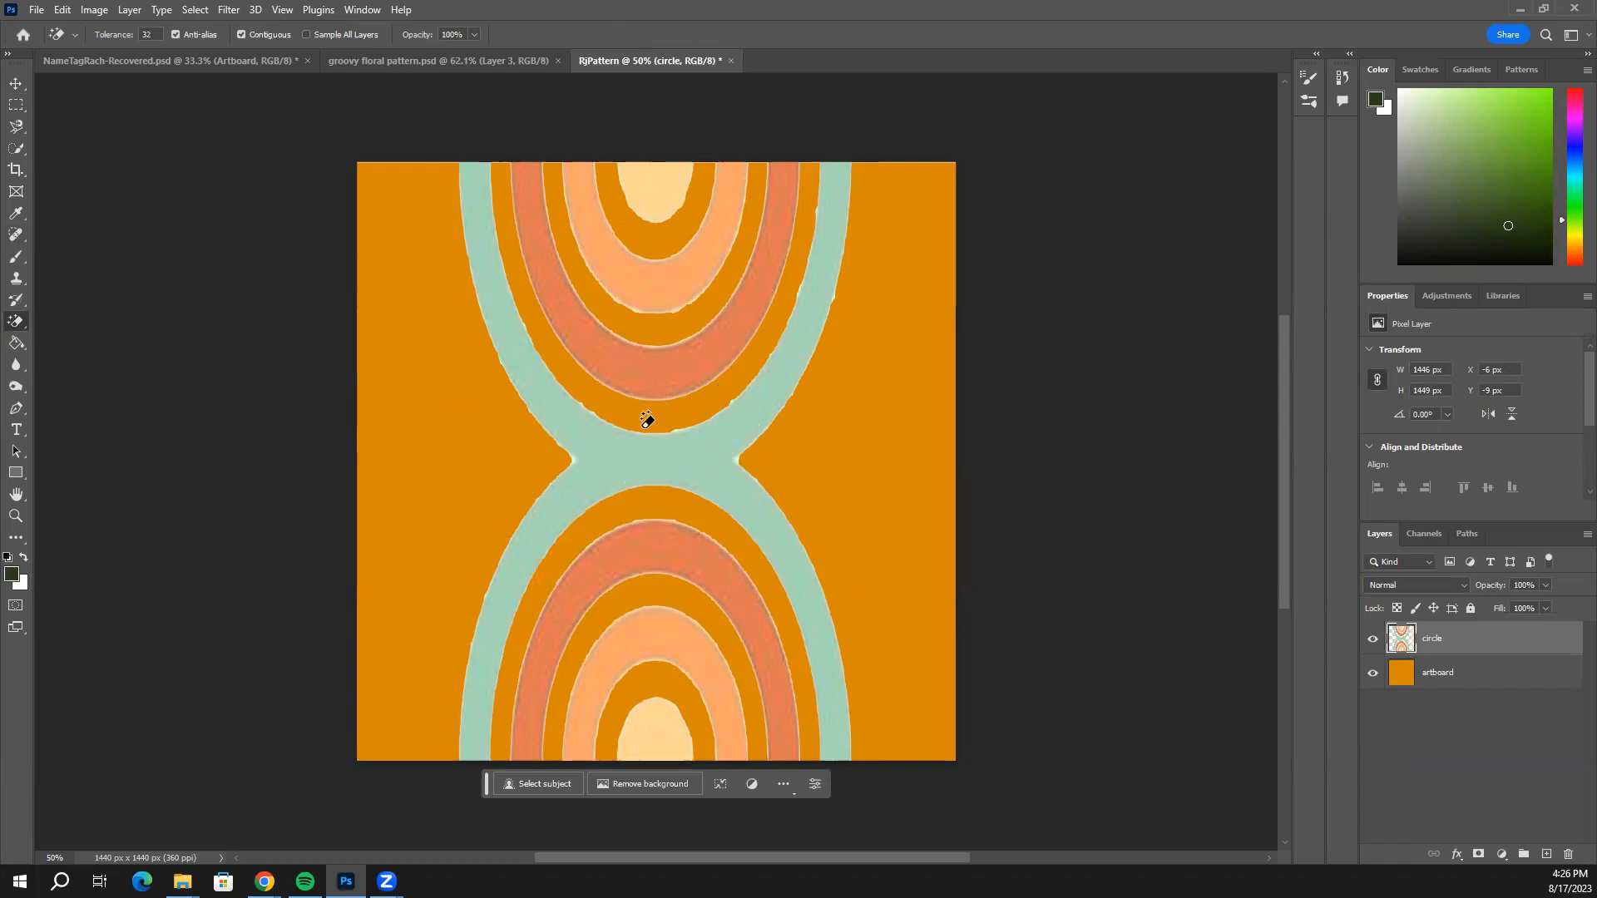
Switch to the standard Eraser and set its brush size to 105 px.
right_click(20, 322)
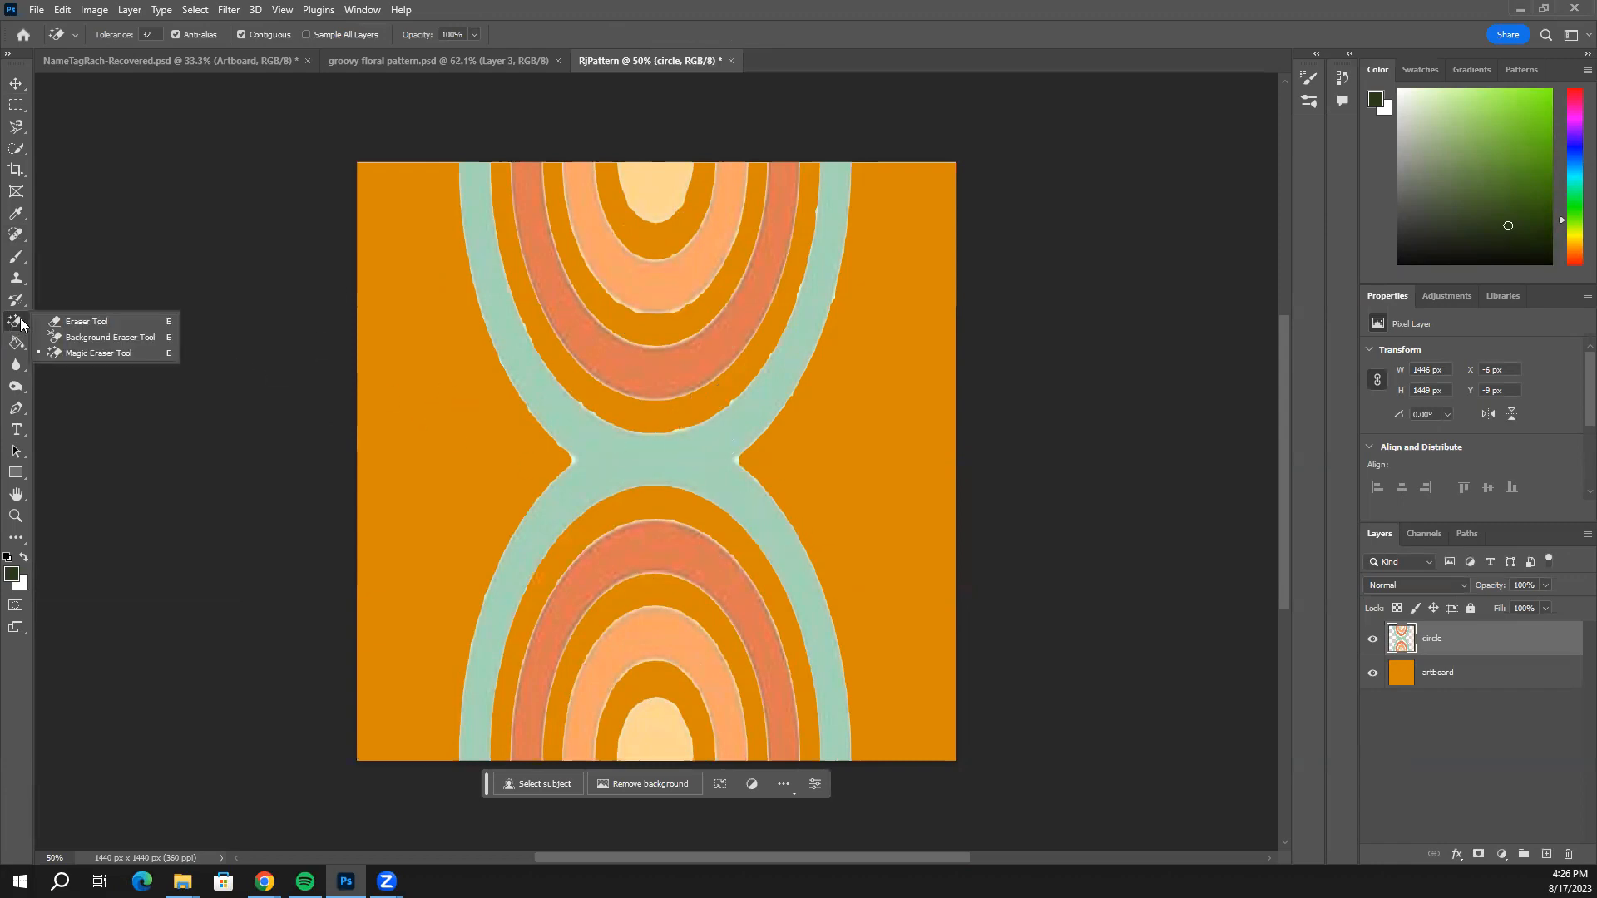
left_click(79, 321)
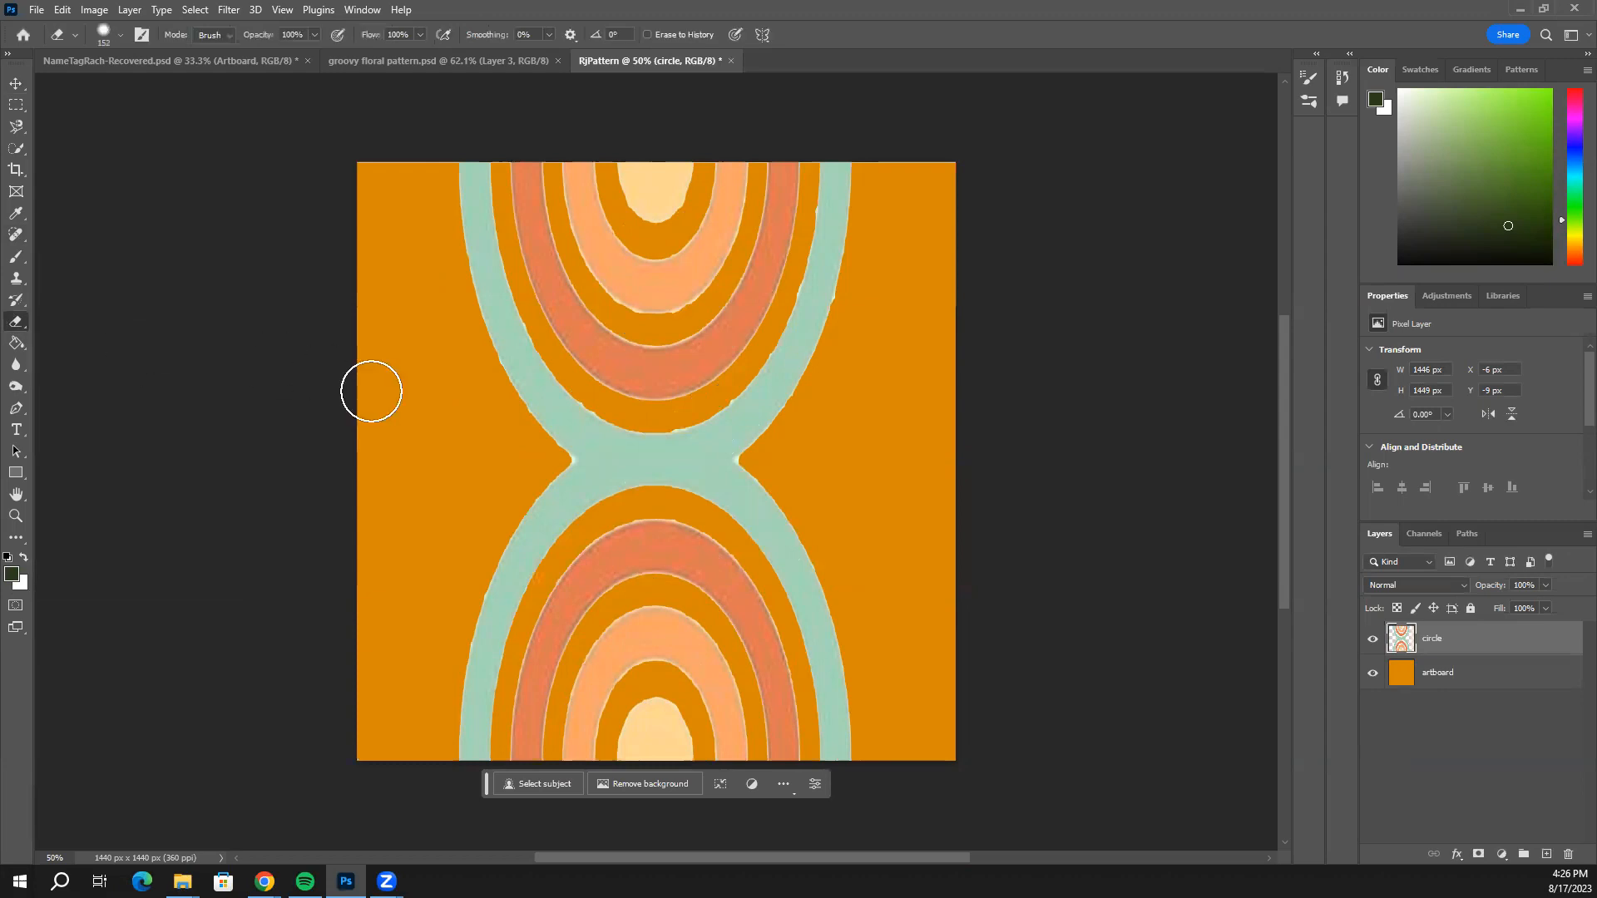
left_click(114, 38)
left_click_drag(150, 92, 148, 88)
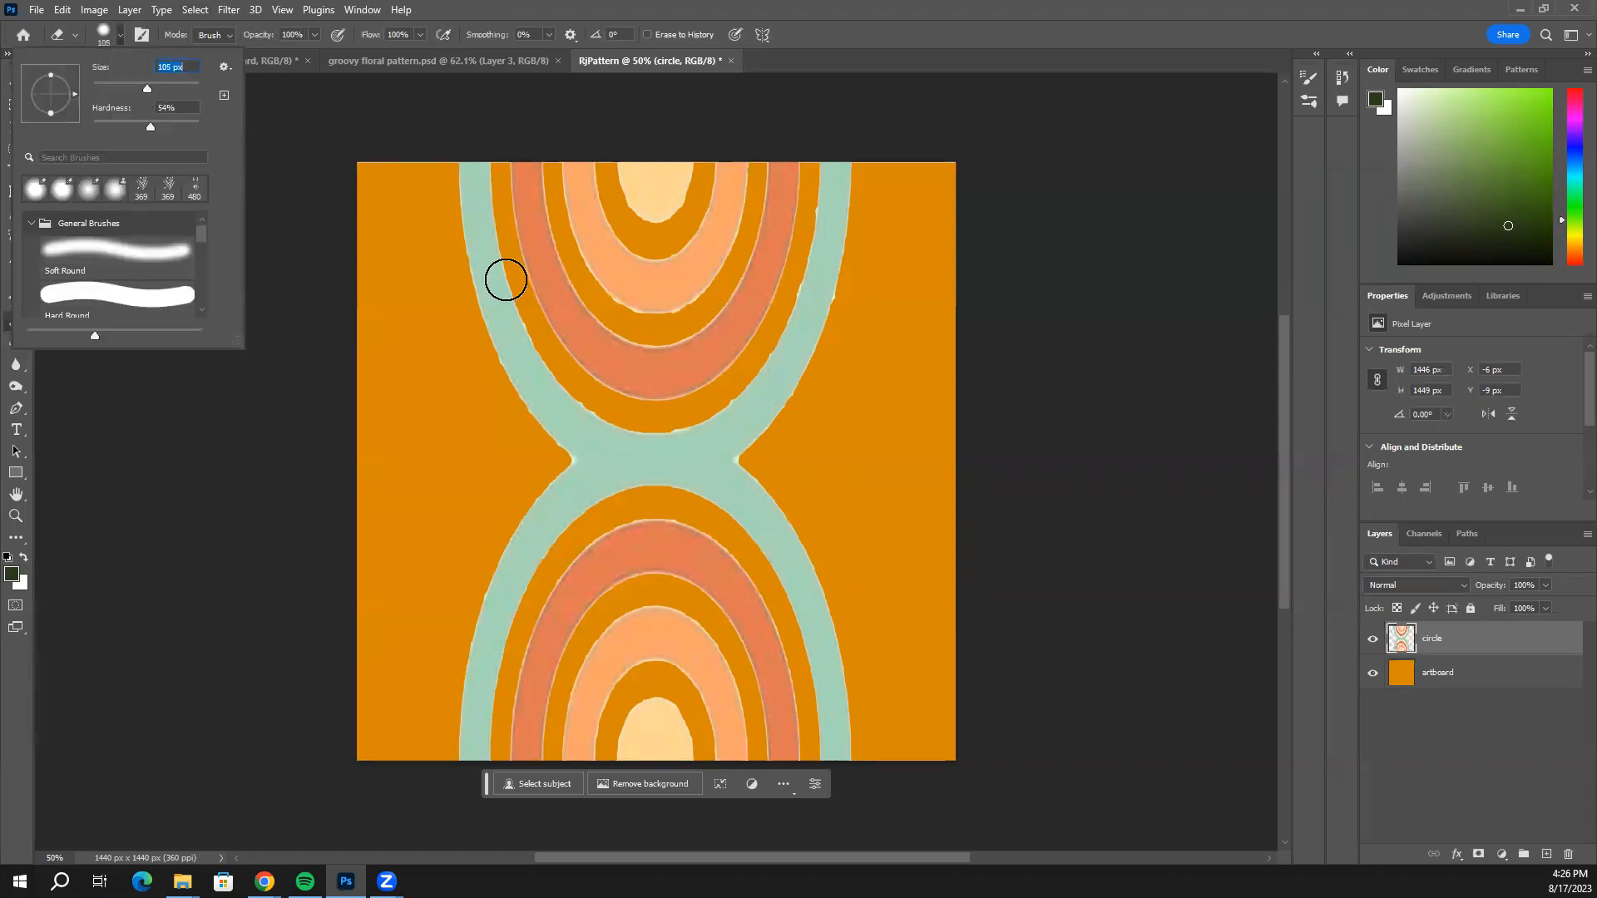
left_click(119, 37)
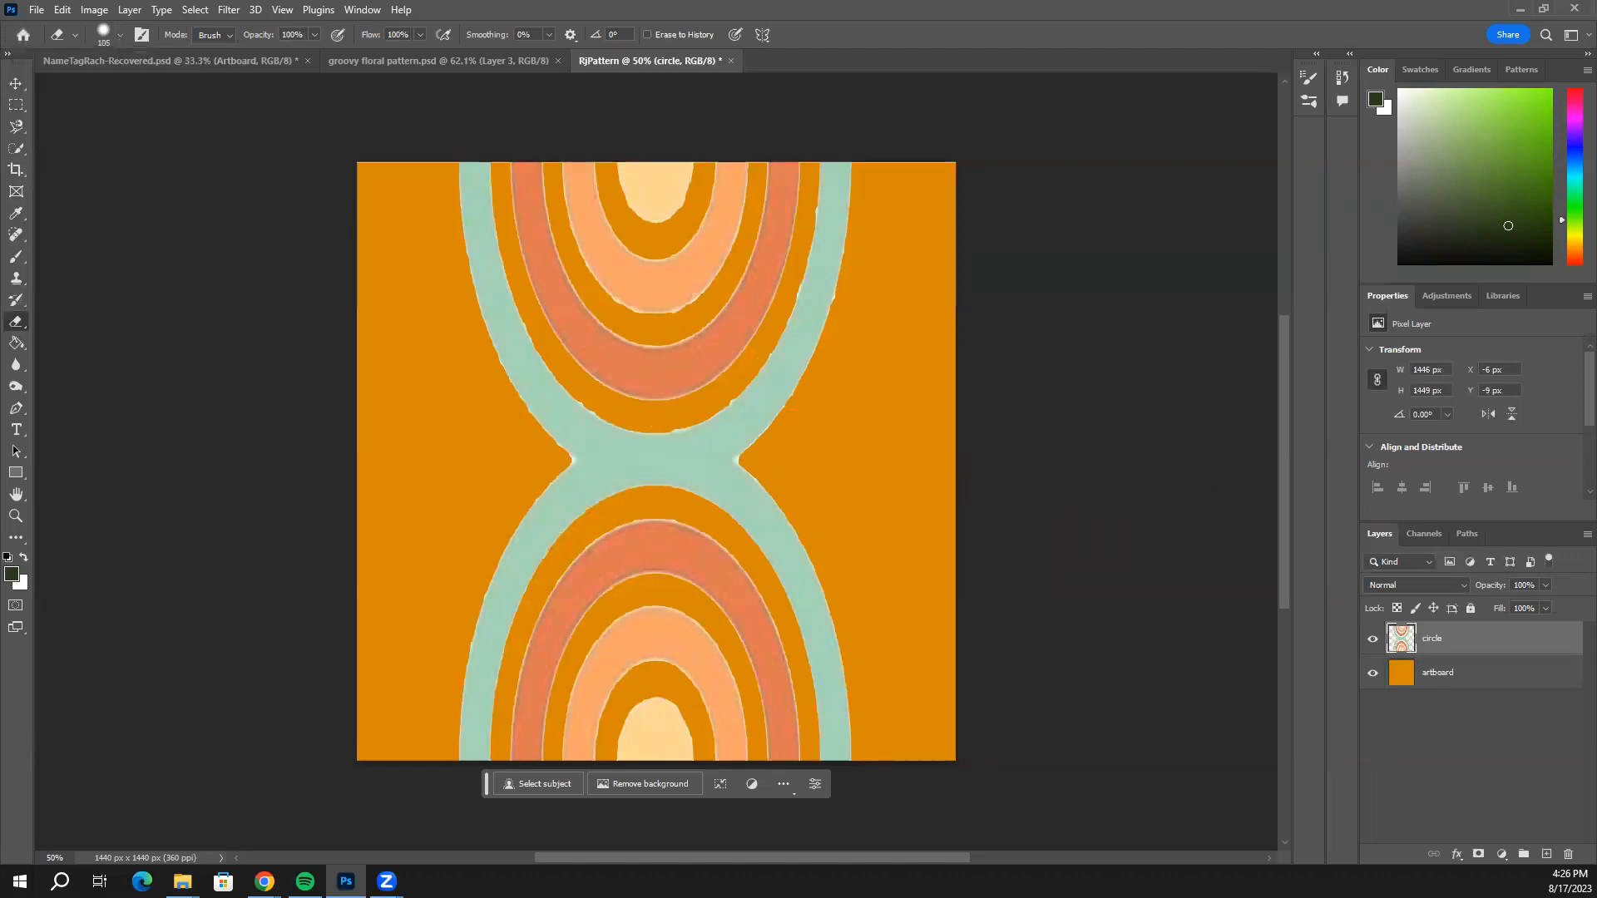
Switch to Chrome, copy the VectorStock "Disco" ball image from the "70s disco ball illustration" results, and paste it into the RjPattern document in Photoshop.
key("alt+Tab")
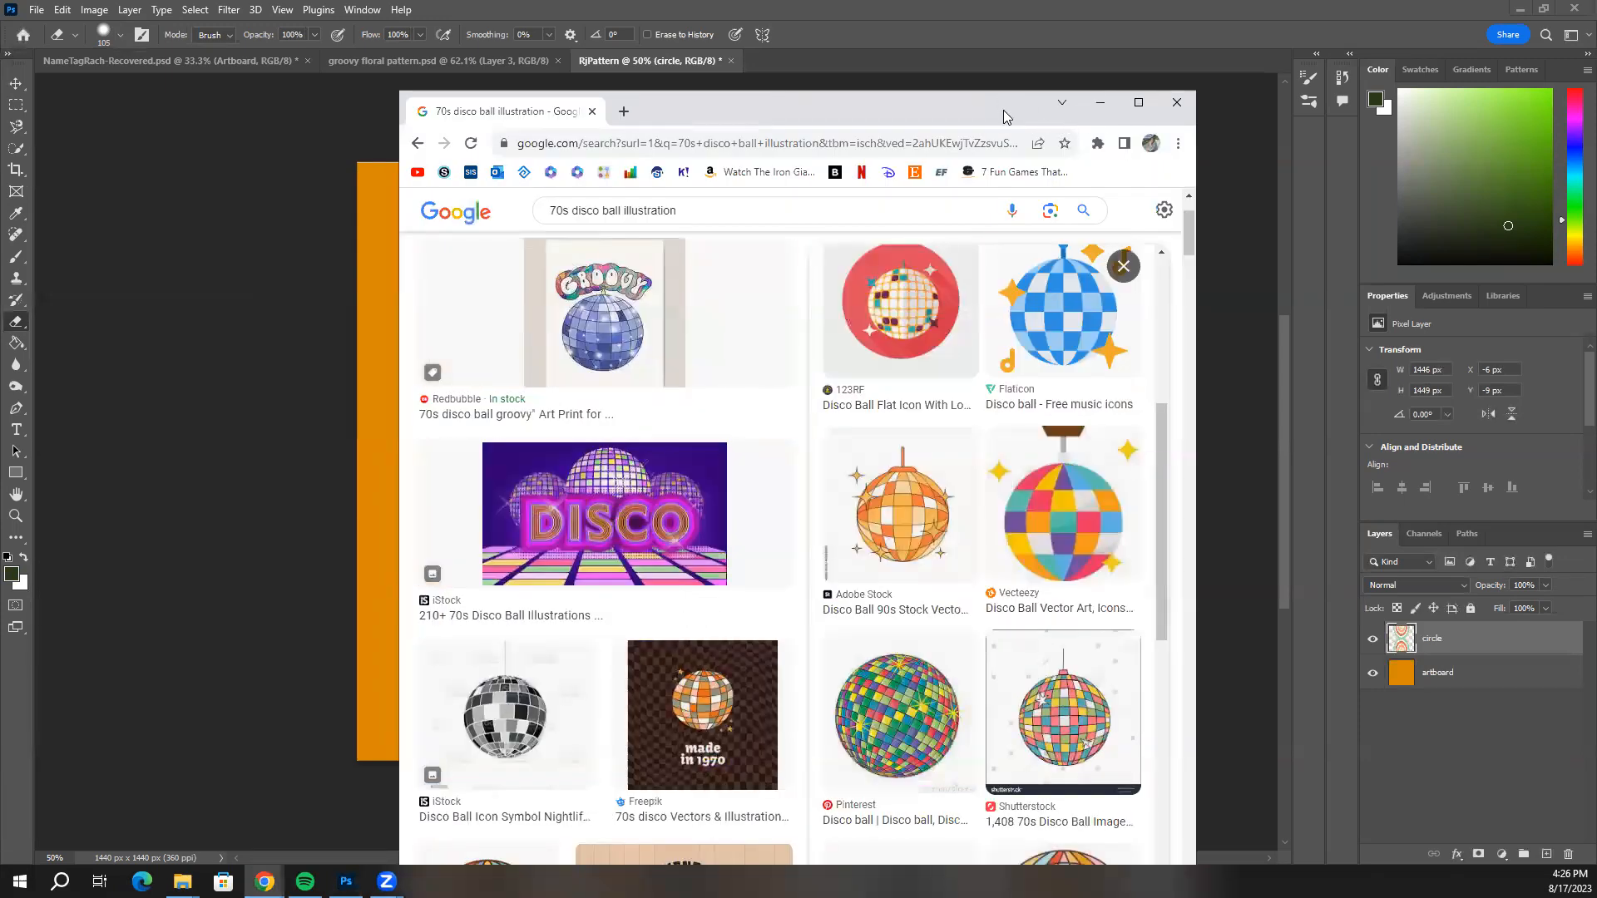
left_click(1139, 102)
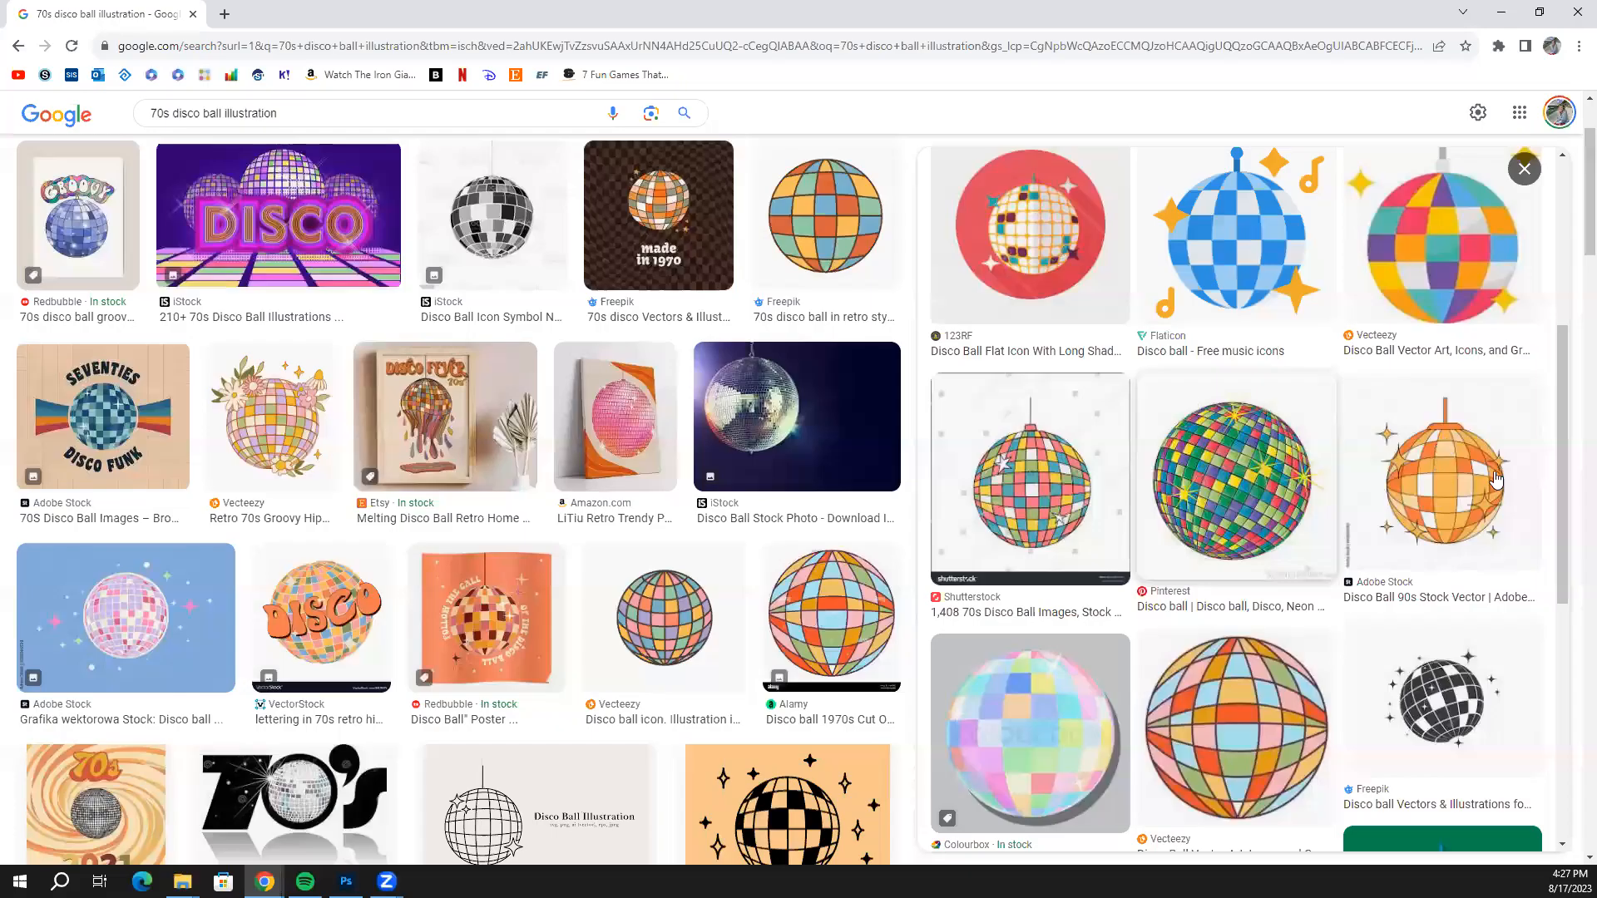
scroll(1260, 549, "down", 2)
scroll(1245, 545, "down", 4)
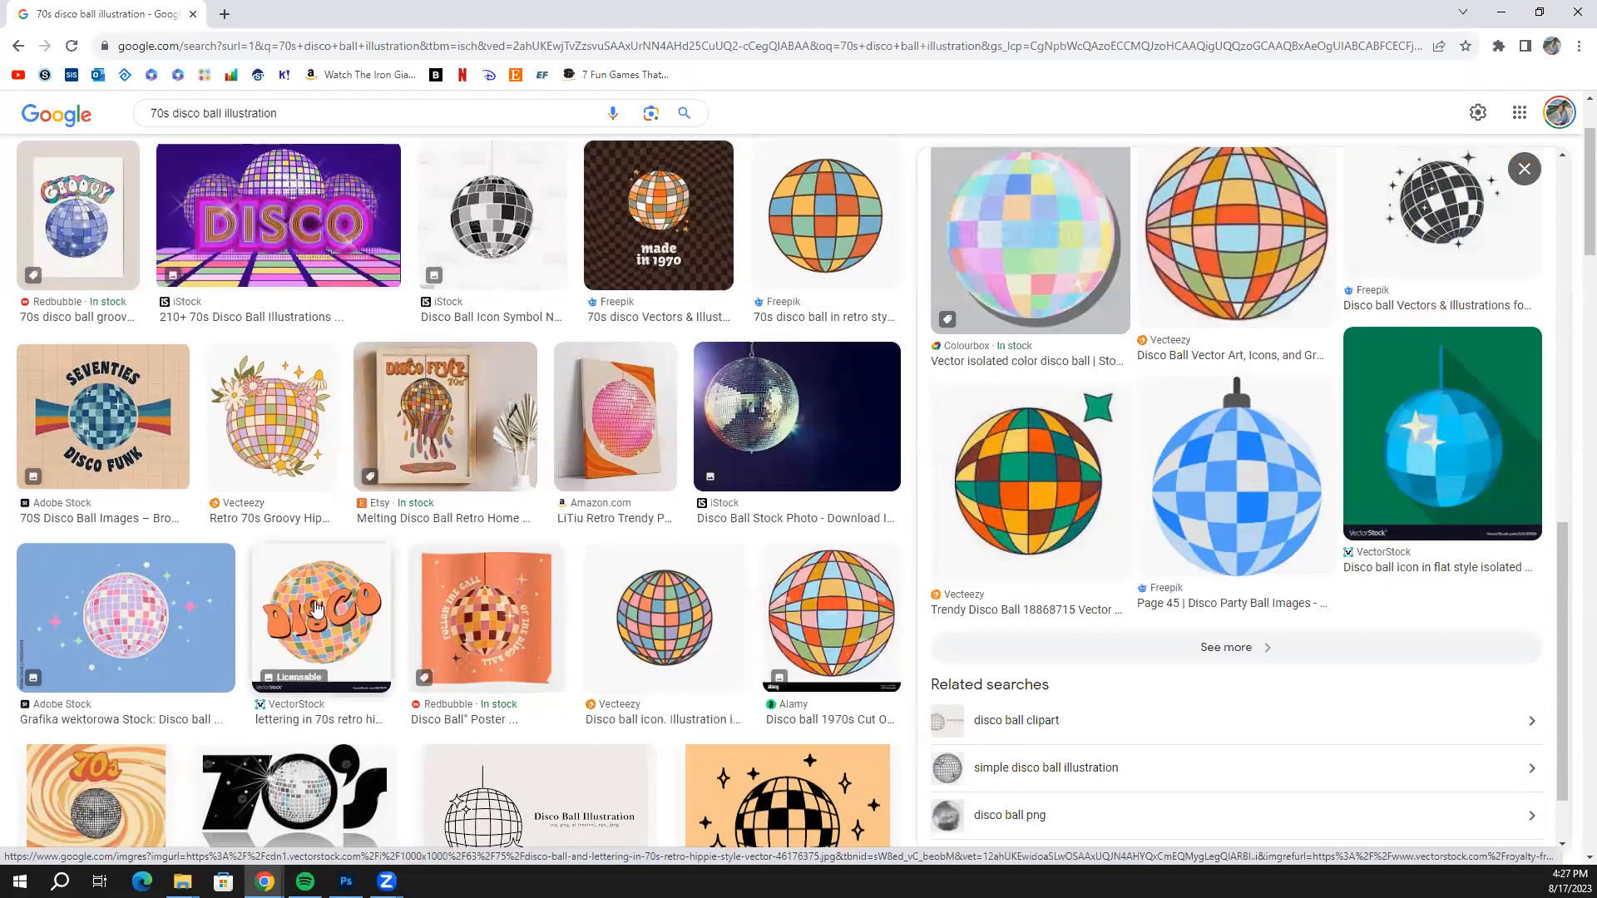
left_click(262, 608)
right_click(1224, 472)
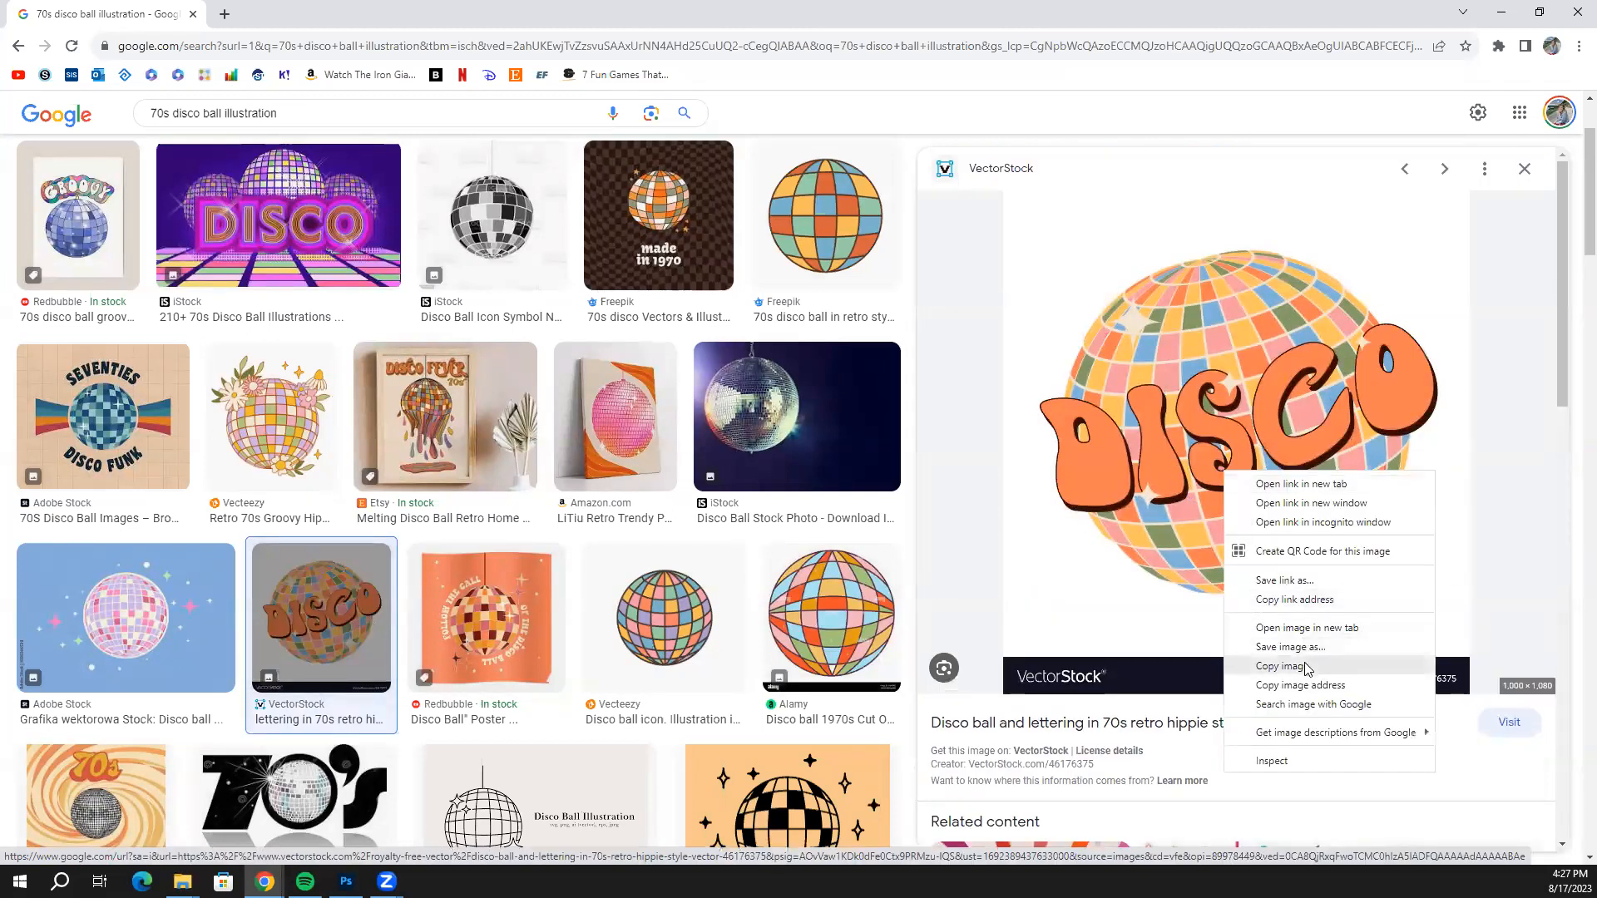
left_click(1304, 666)
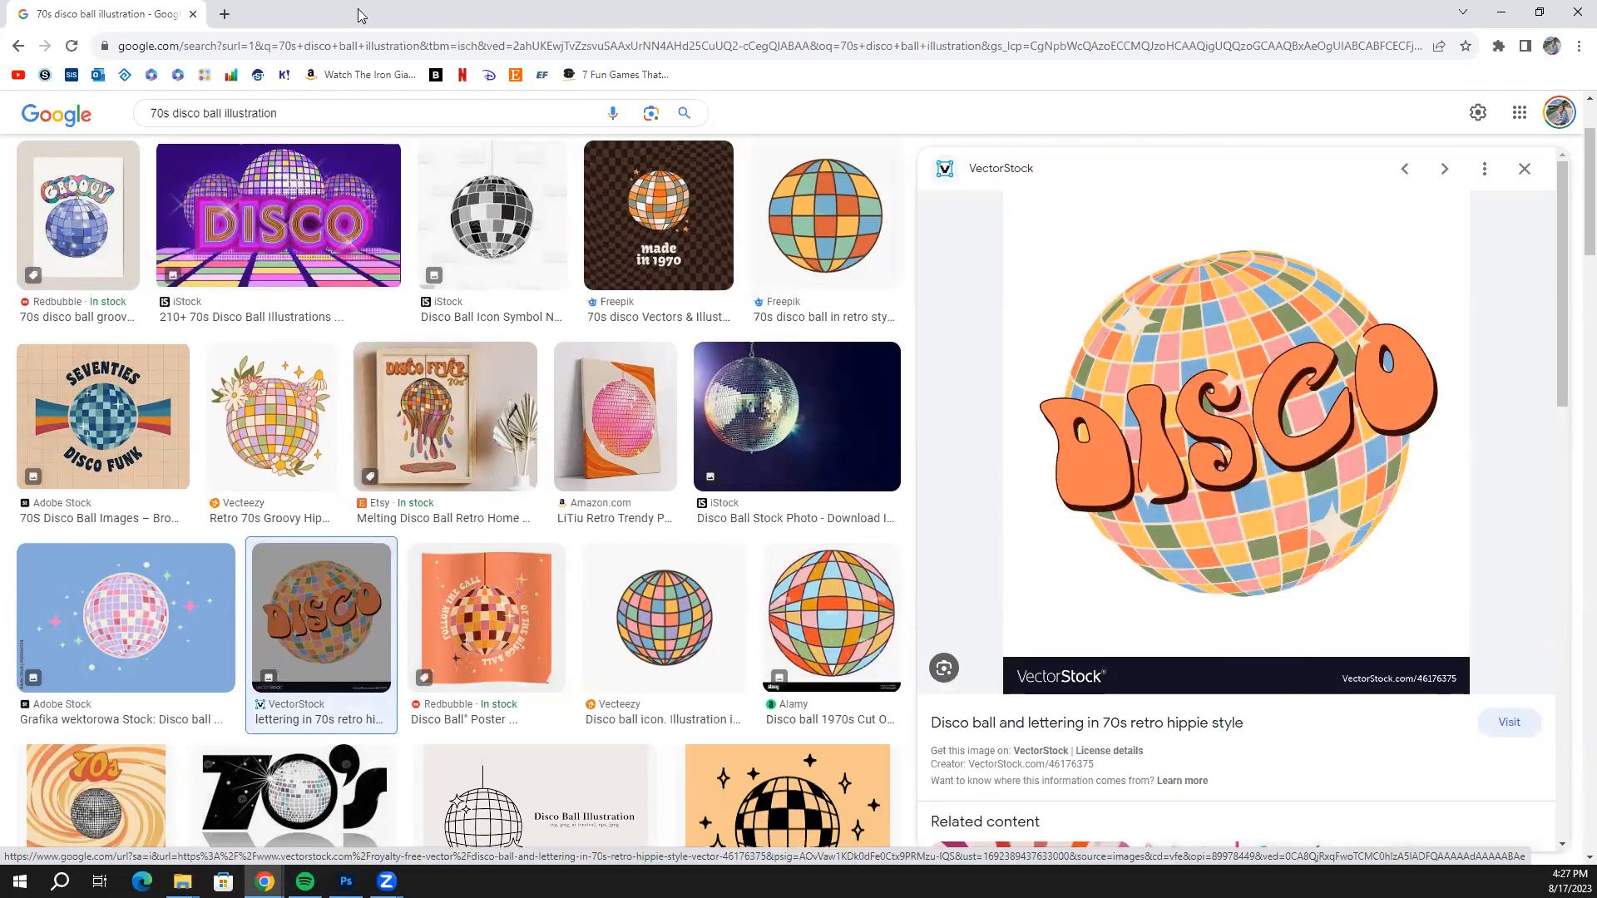
left_click(1502, 11)
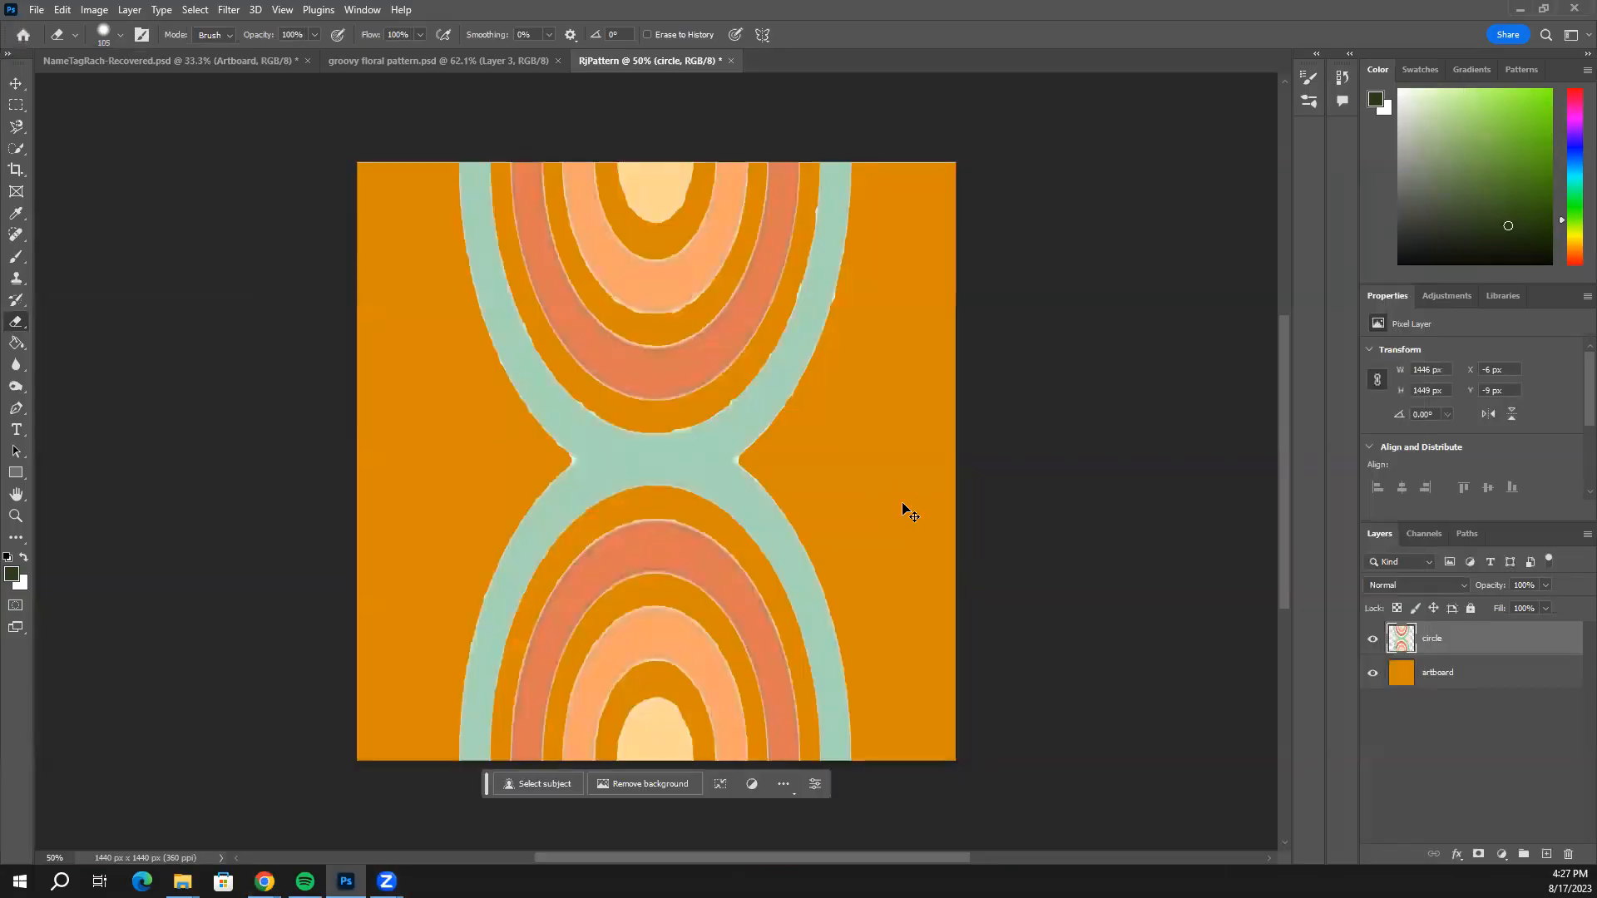
key("ctrl+v")
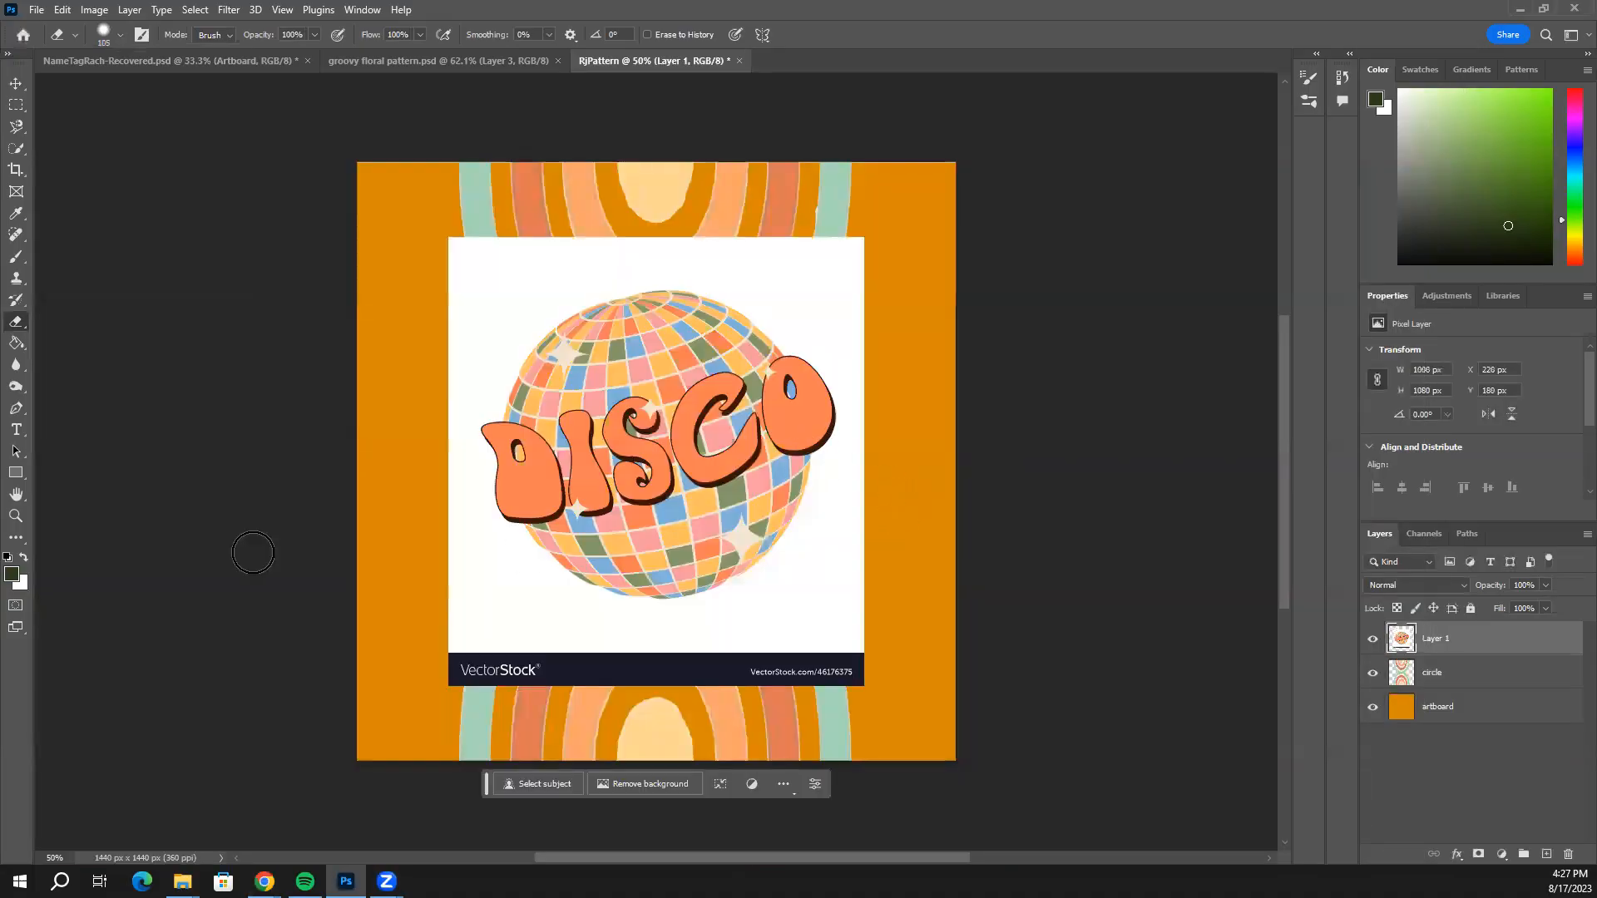
Remove the white background around the disco ball with the Magic Eraser.
right_click(16, 323)
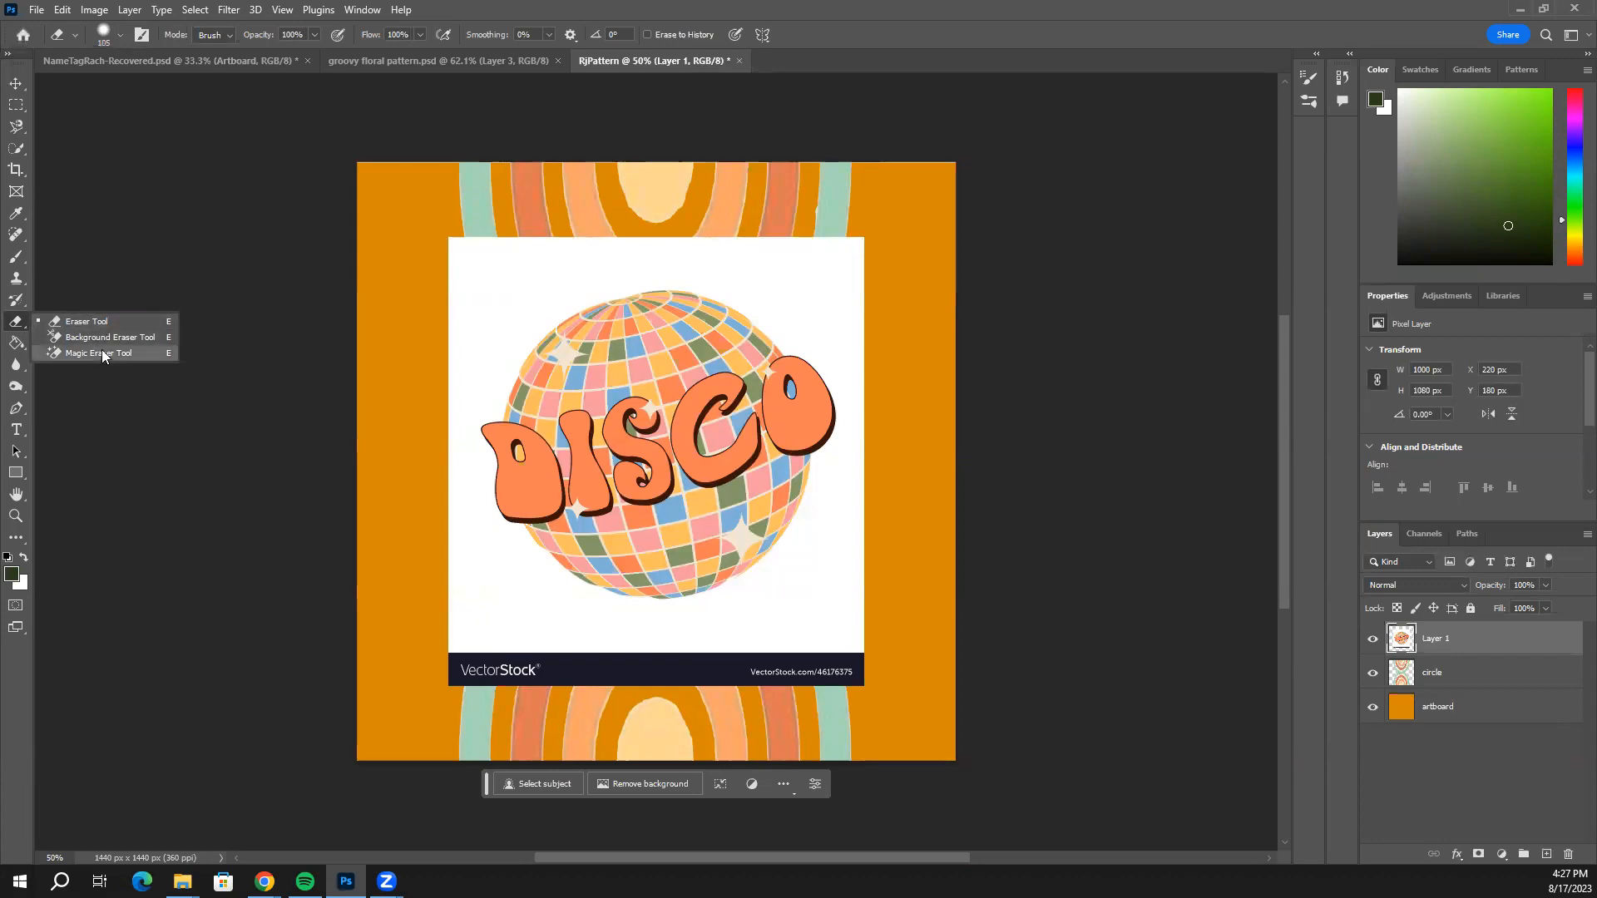
left_click(102, 352)
left_click(511, 327)
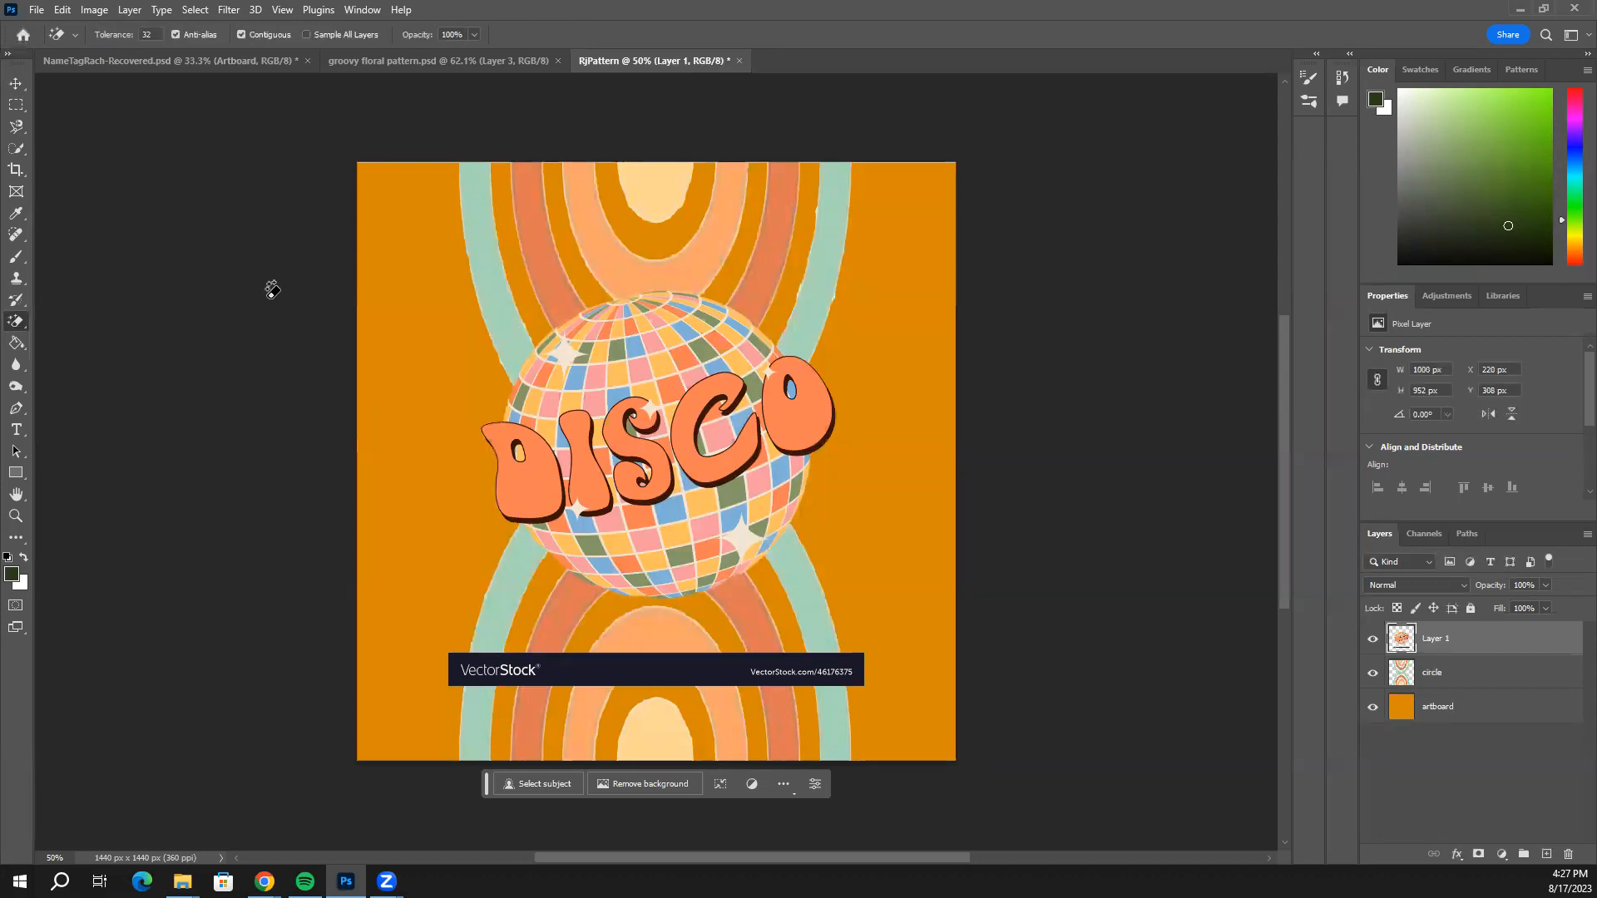
Erase the dark VectorStock banner below the disco ball with the standard Eraser.
left_click(17, 84)
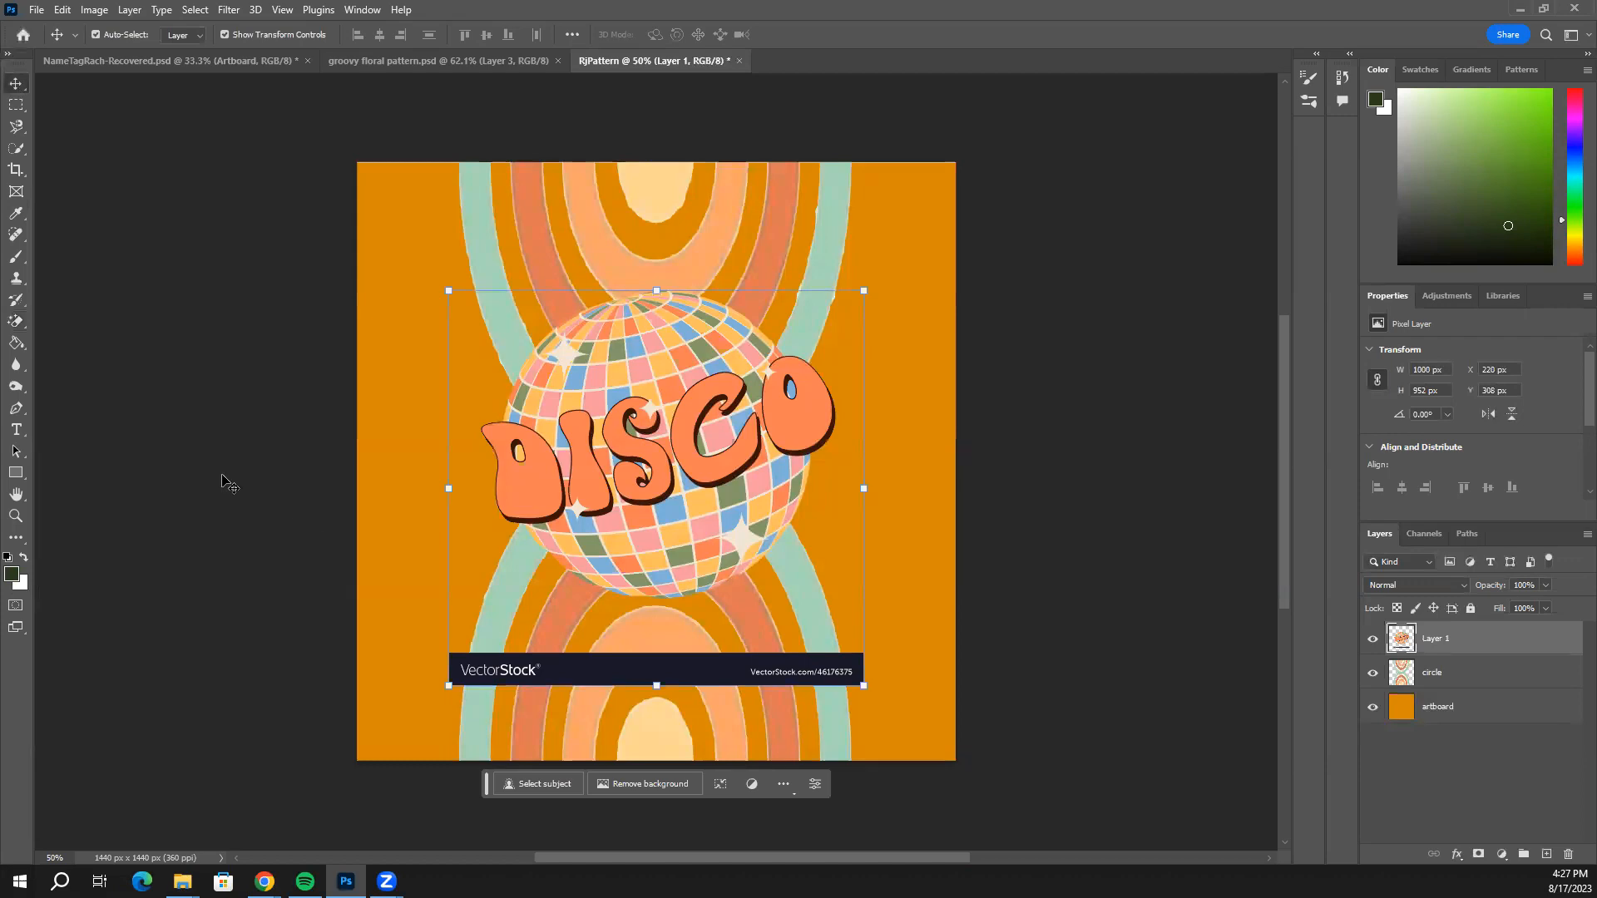
left_click_drag(20, 324, 72, 318)
mouse_move(514, 684)
left_mouse_down()
mouse_move(451, 670)
mouse_move(594, 691)
mouse_move(527, 667)
mouse_move(856, 663)
left_mouse_up()
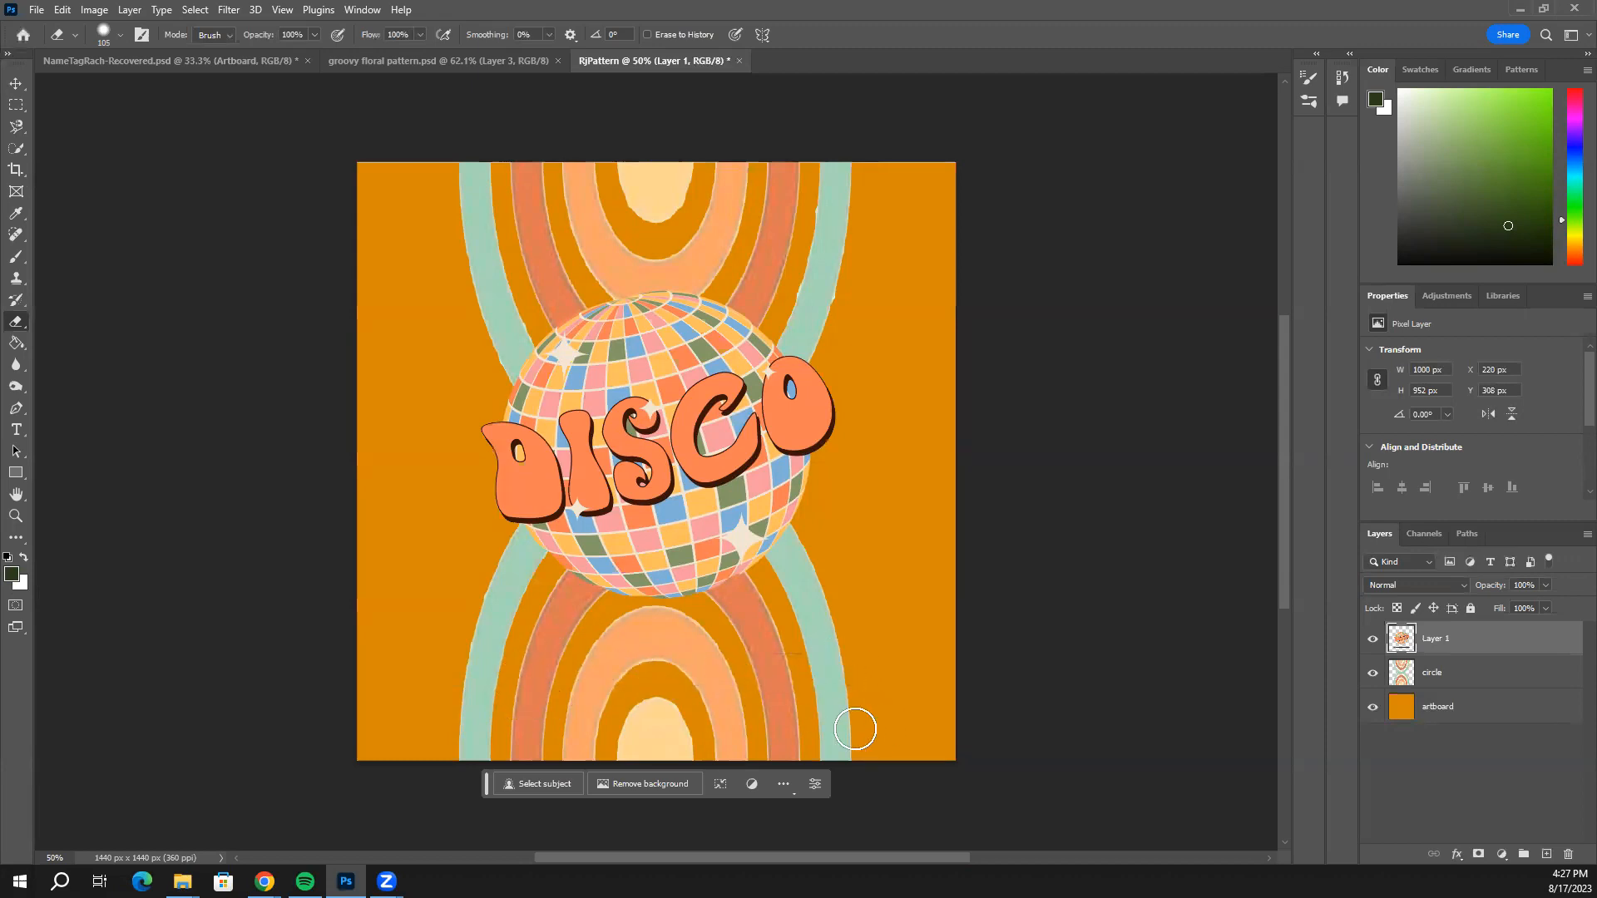
Move the disco ball slightly down to the canvas centre and select the artboard layer.
left_click(15, 83)
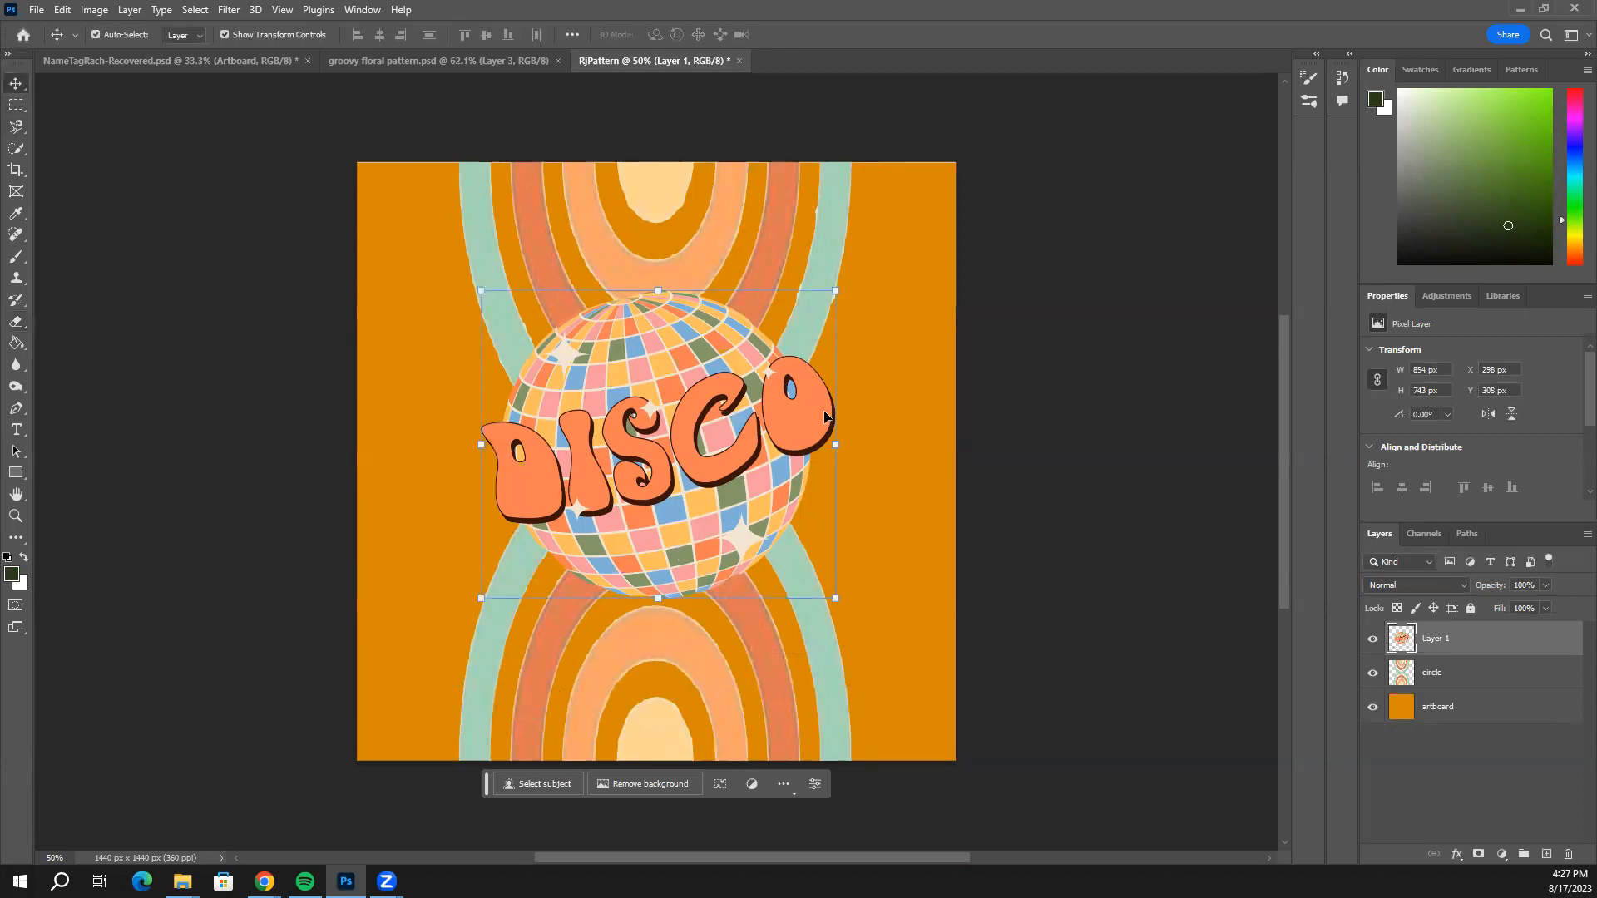
left_click_drag(723, 431, 730, 456)
left_click(875, 465)
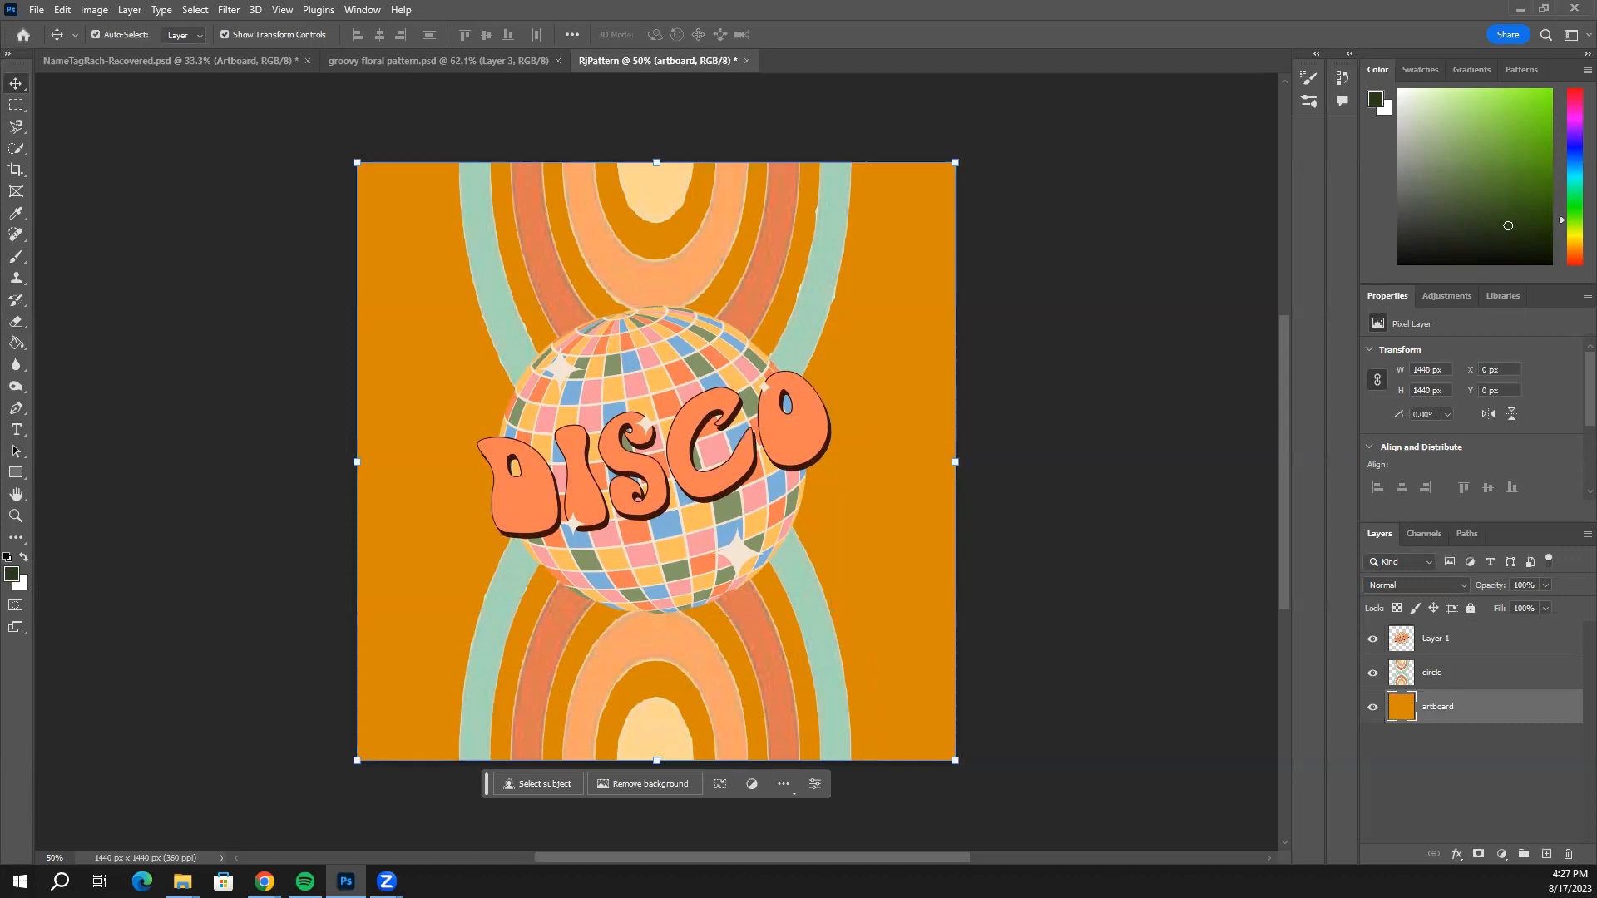
Switch to Chrome, copy the Fidget Stickers pink smiley flower from the "groovy flower png" results, and paste it above the artboard layer in Photoshop.
key("alt+Tab")
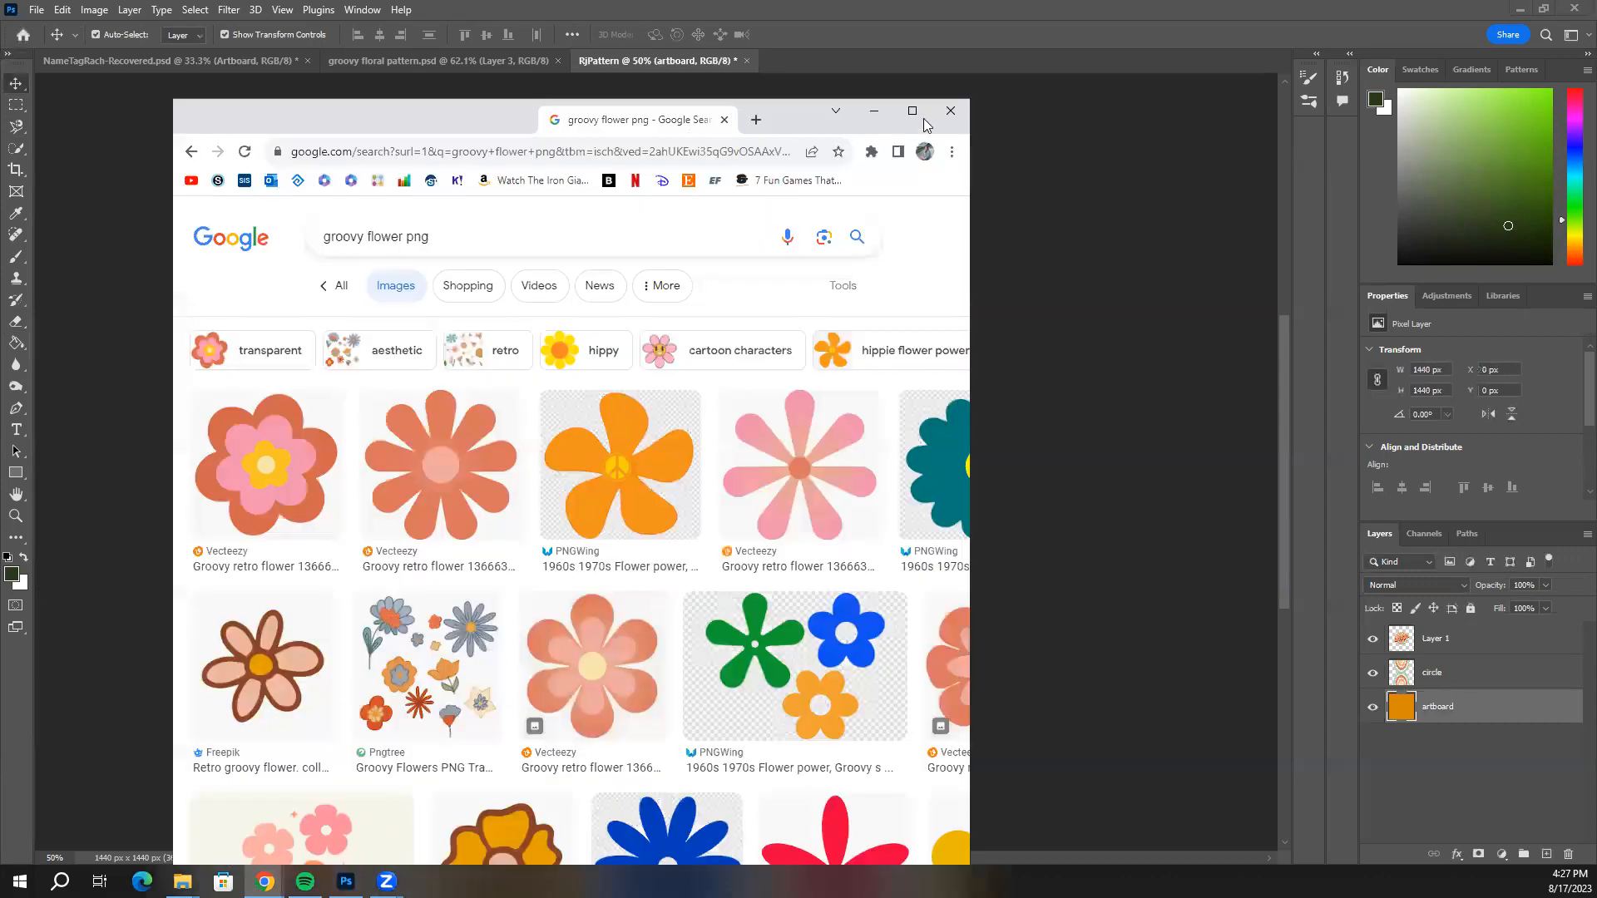
left_click(920, 118)
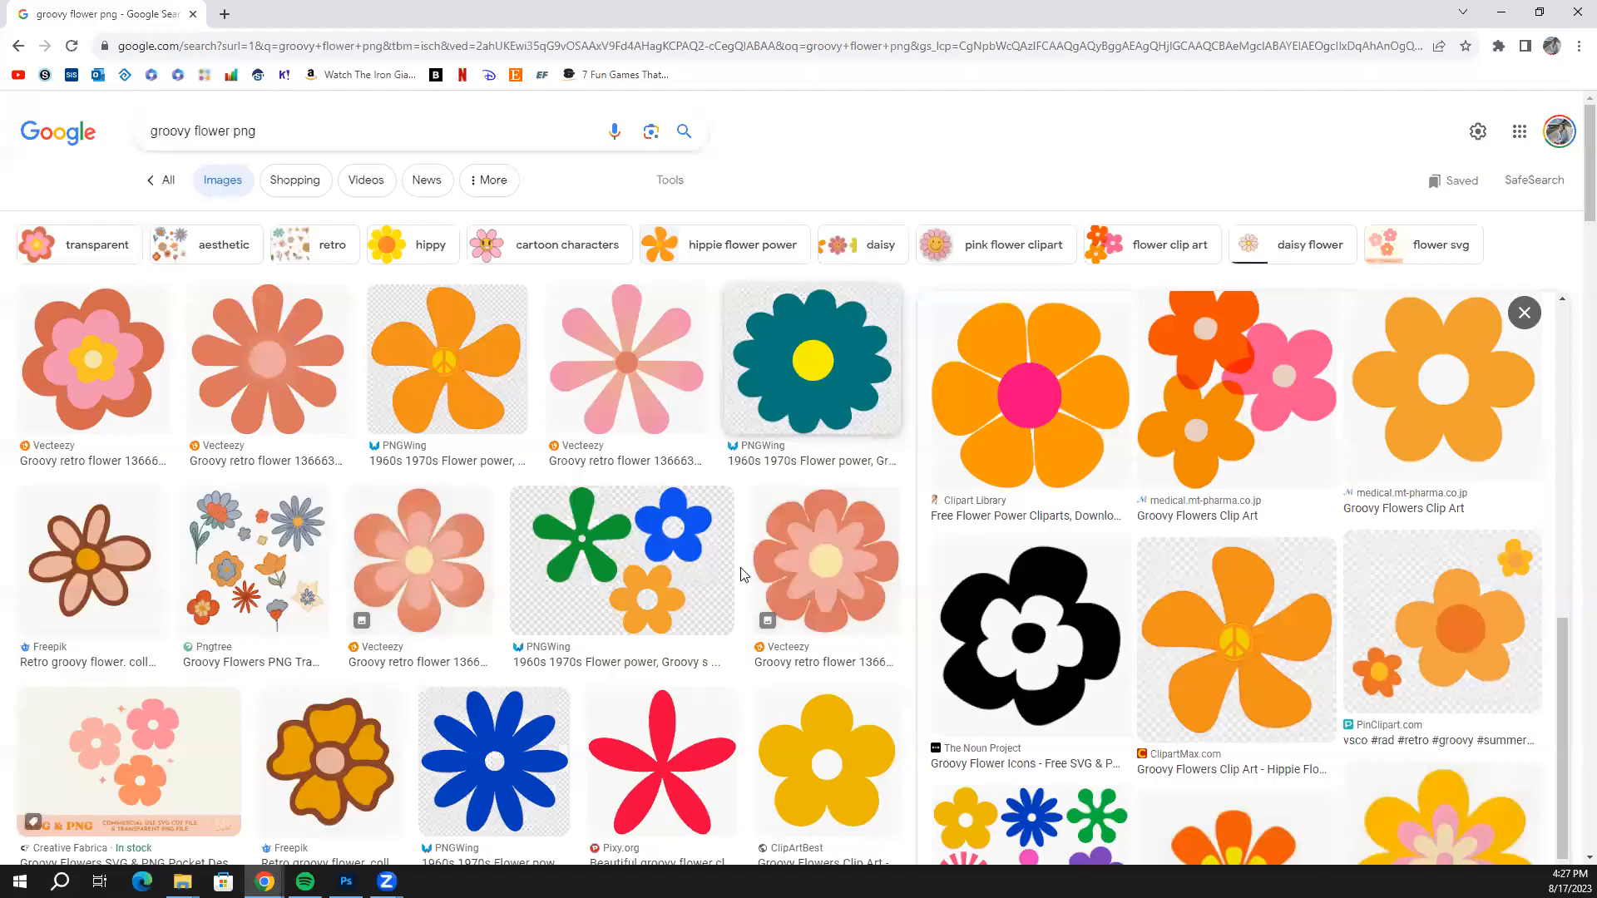
scroll(629, 586, "down", 7)
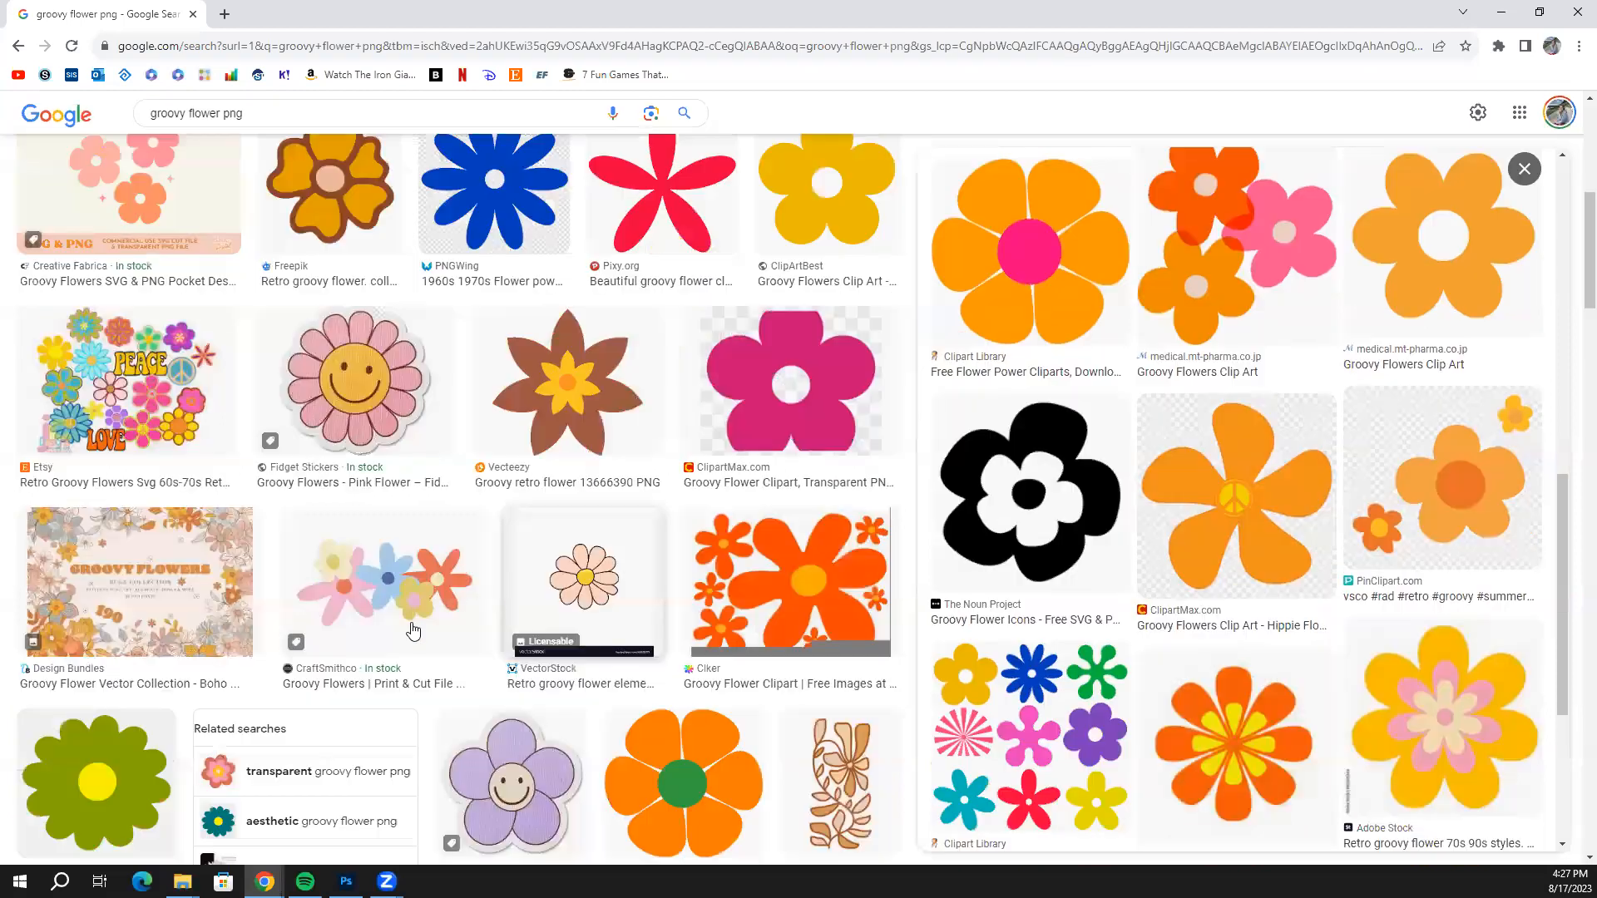
scroll(1206, 516, "up", 5)
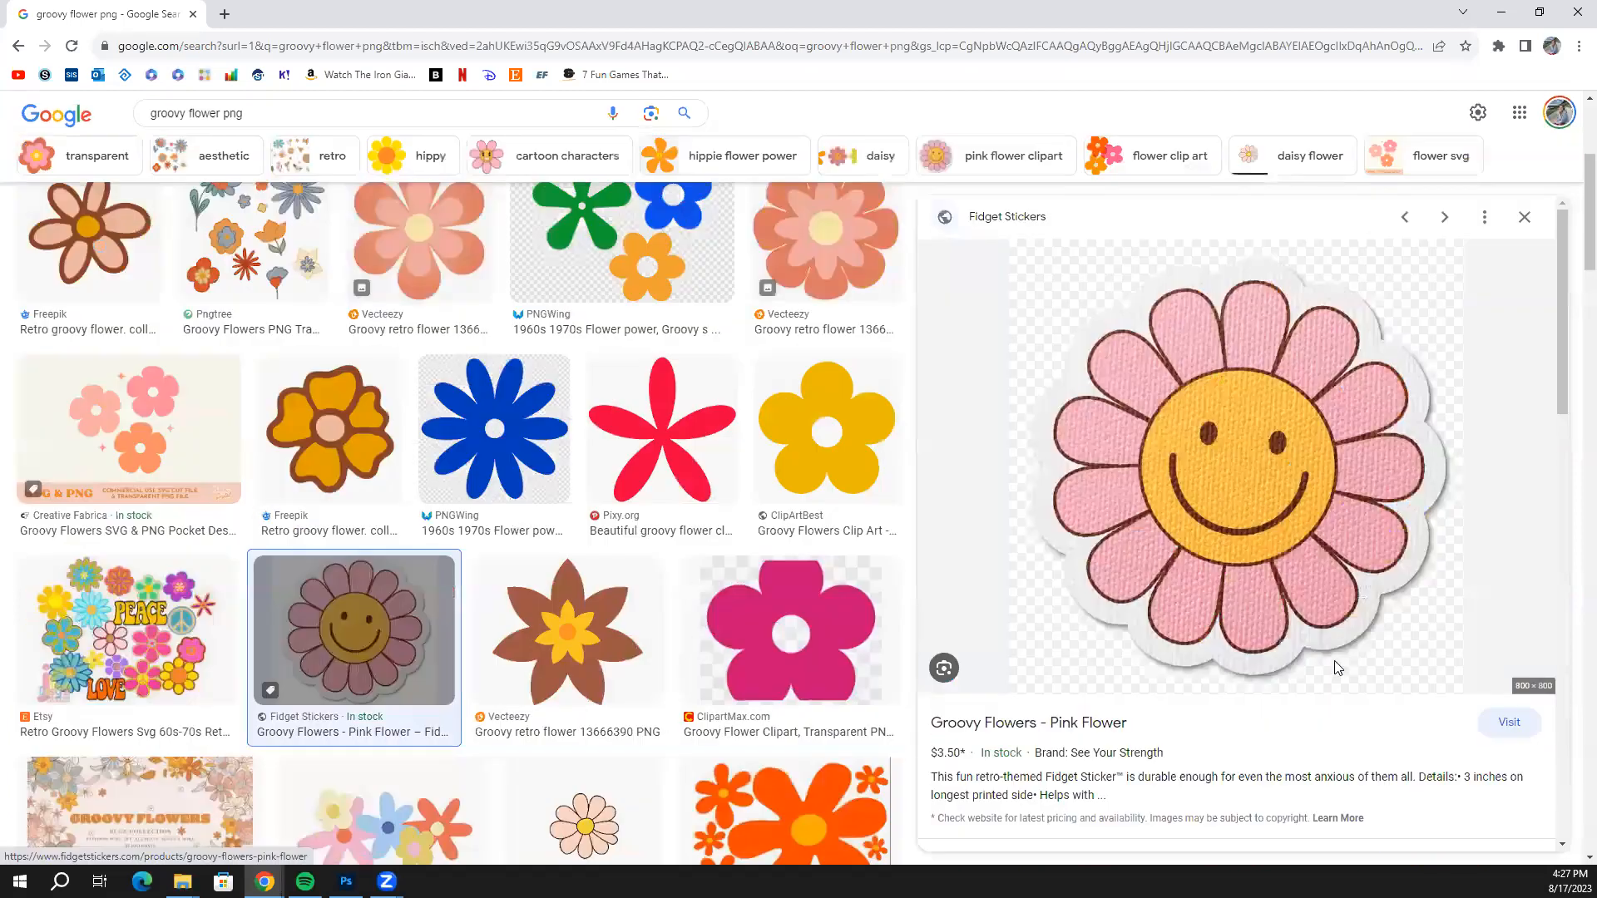
right_click(1337, 668)
left_click(1339, 680)
left_click(1501, 11)
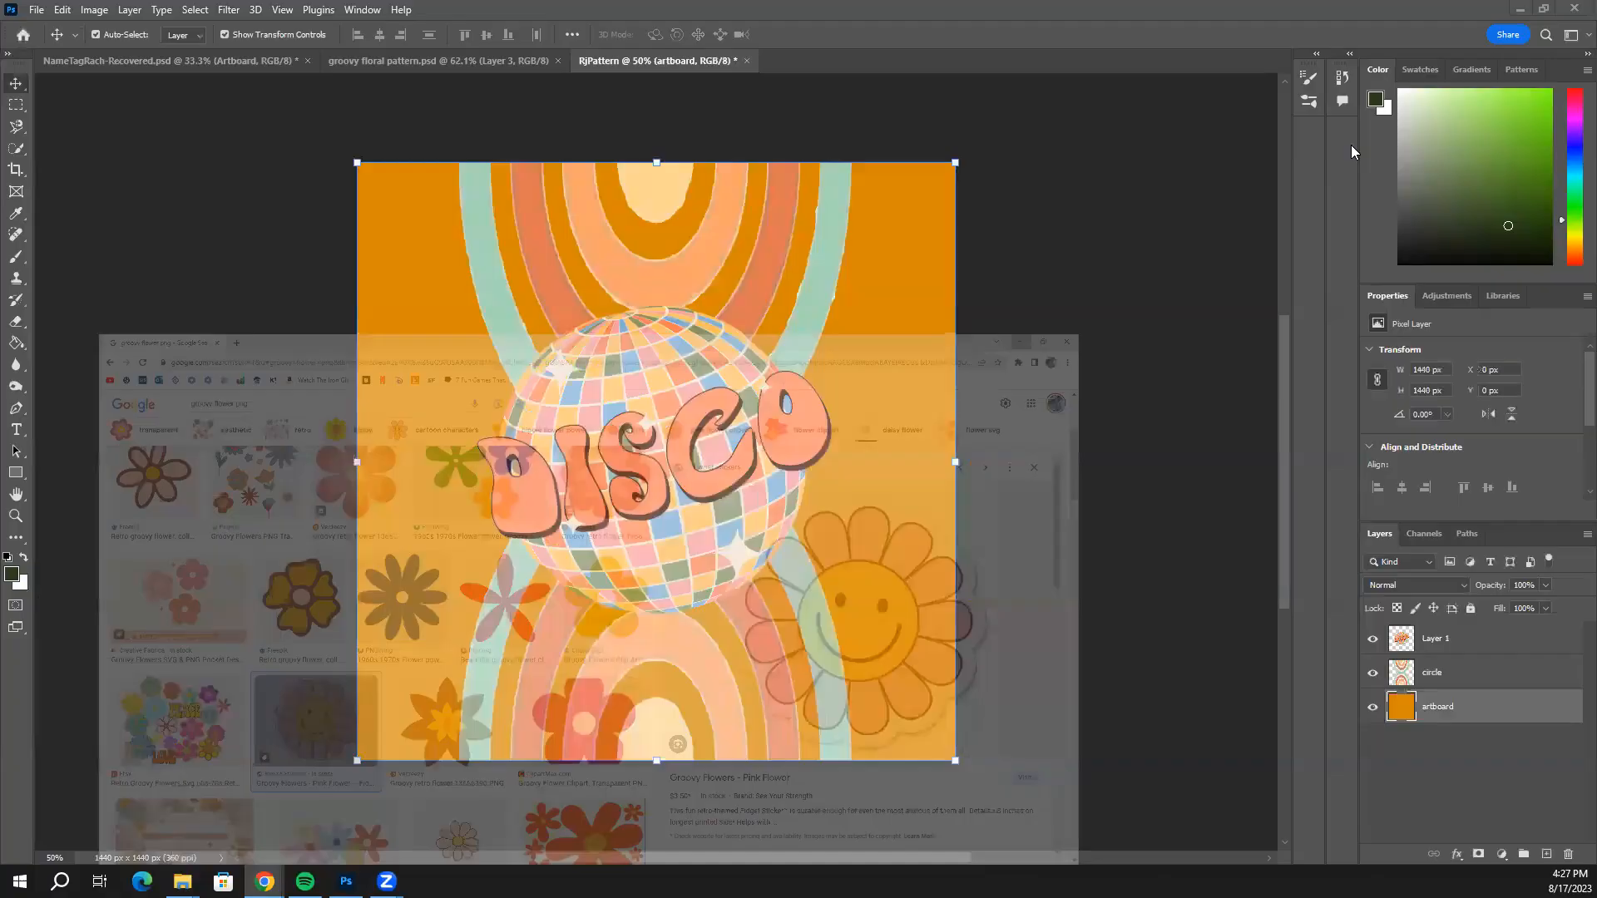
key("ctrl+v")
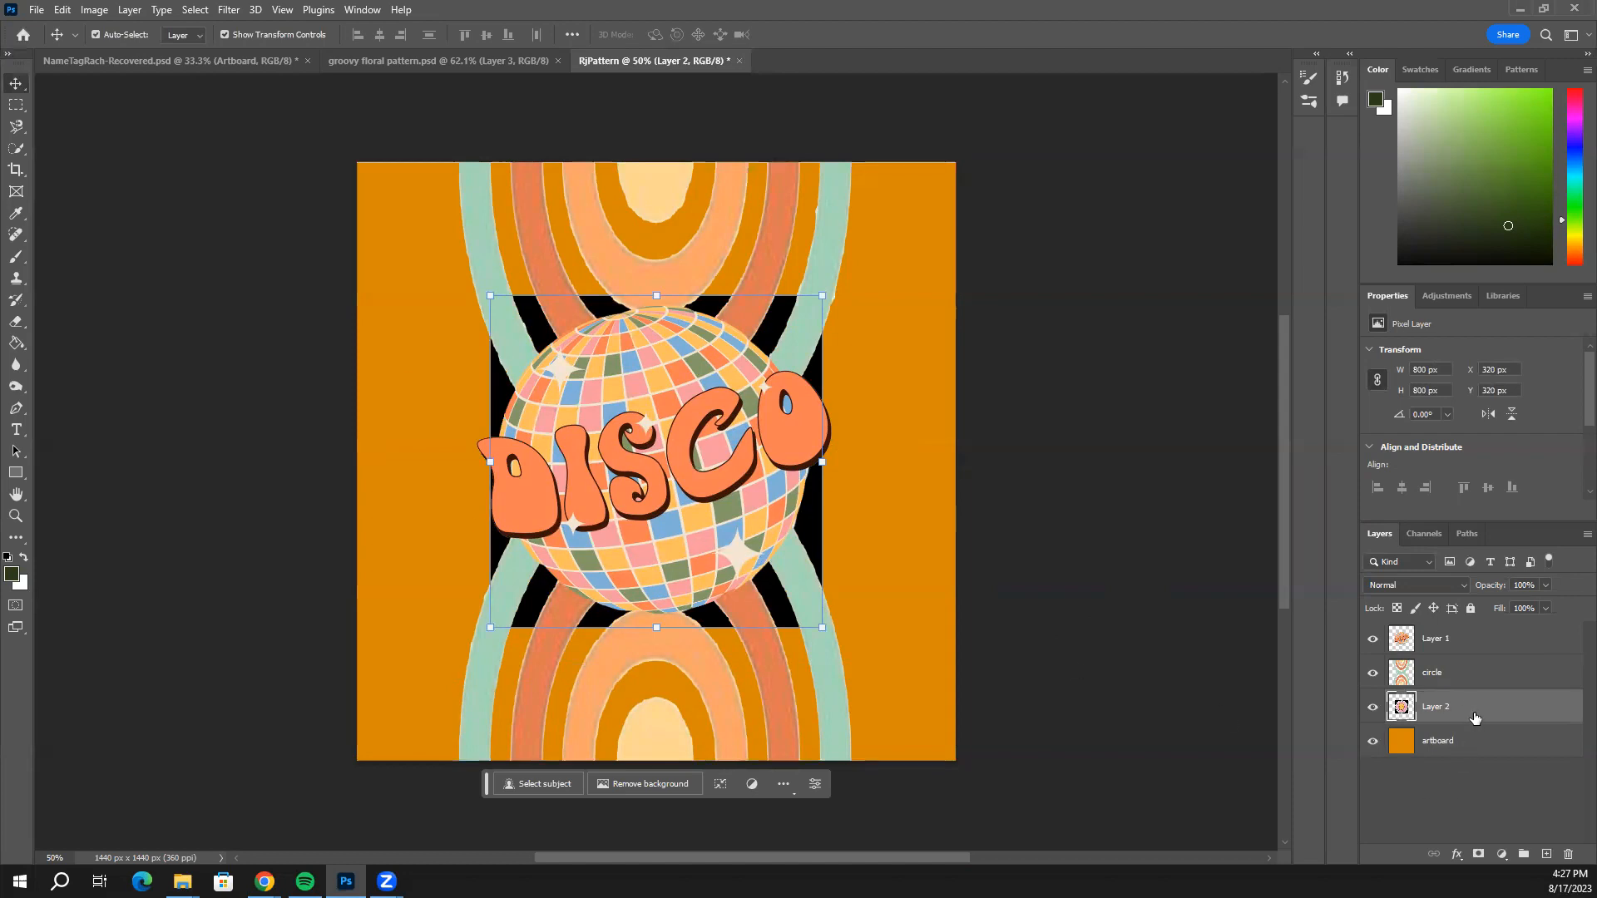
Bring the smiley flower layer to the top of the layer stack and remove its black background with the Magic Eraser.
left_click_drag(1475, 709, 1476, 638)
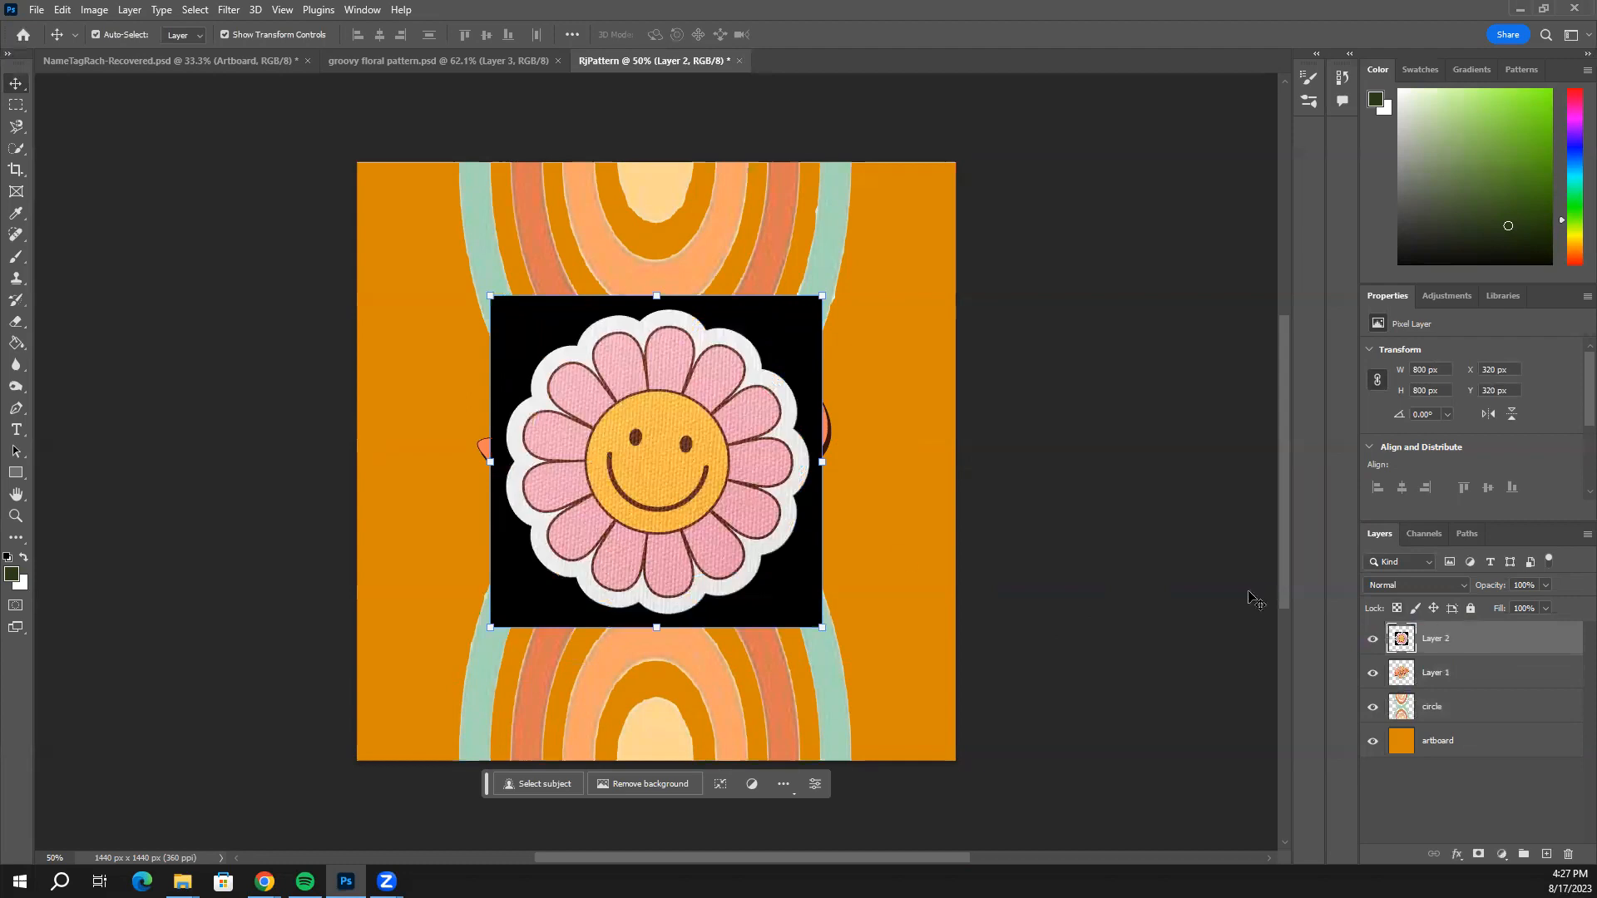
left_click(17, 322)
left_click(67, 323)
left_click(16, 321)
left_click(72, 353)
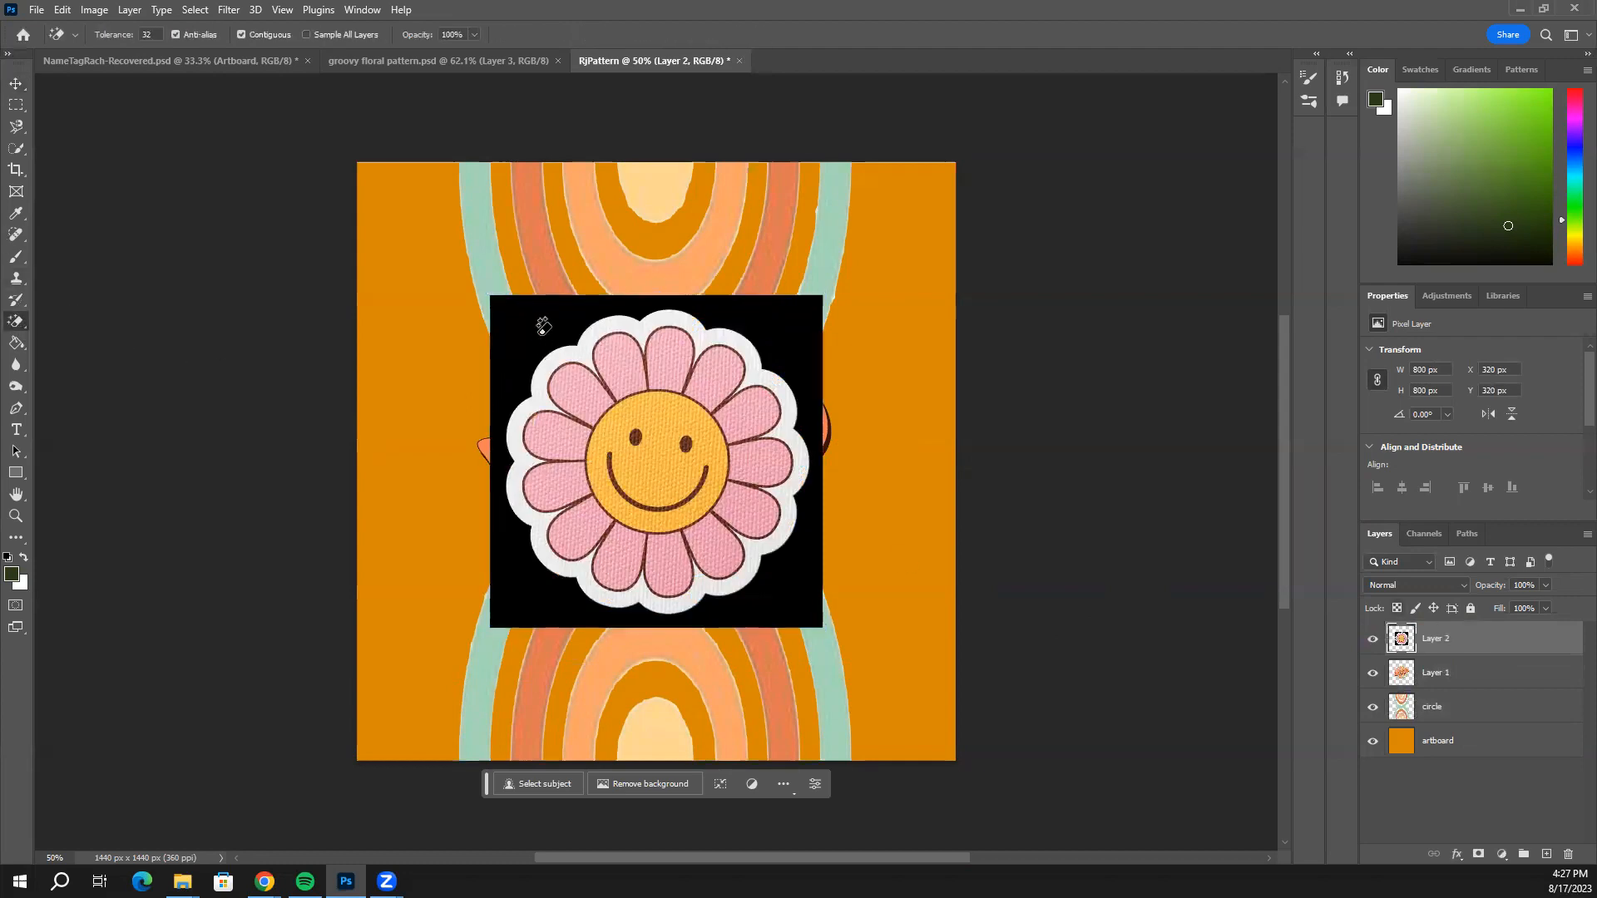
left_click(546, 330)
Scale the smiley flower to about 51% and place it in the lower-left corner of the canvas.
left_click(16, 84)
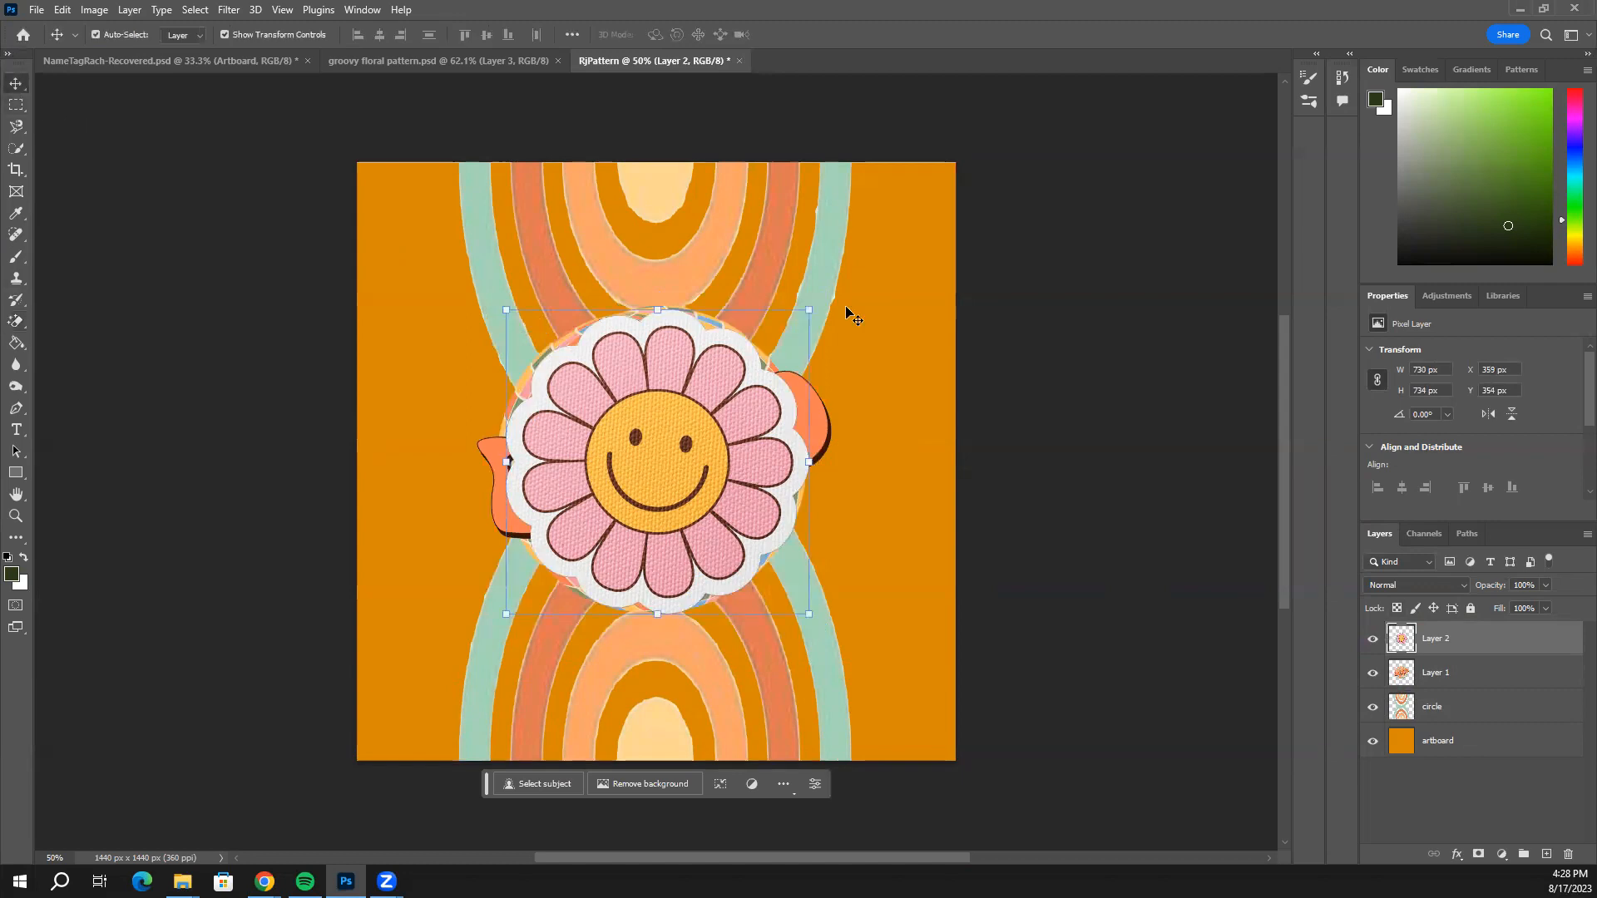
left_click_drag(808, 309, 478, 643)
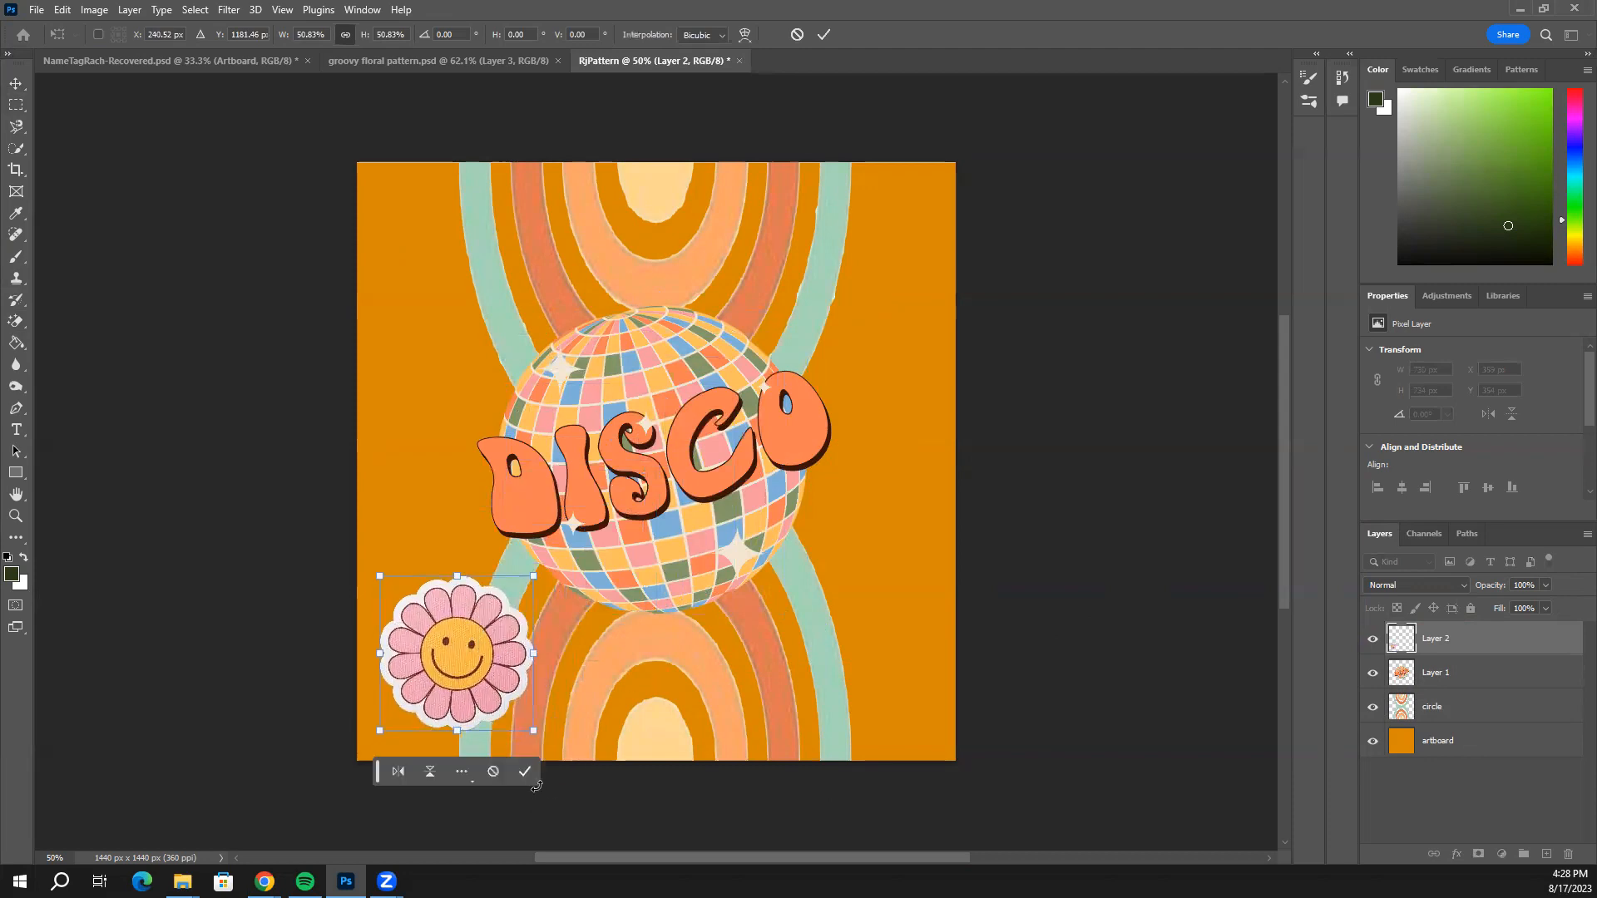
left_click(526, 774)
right_click(456, 637)
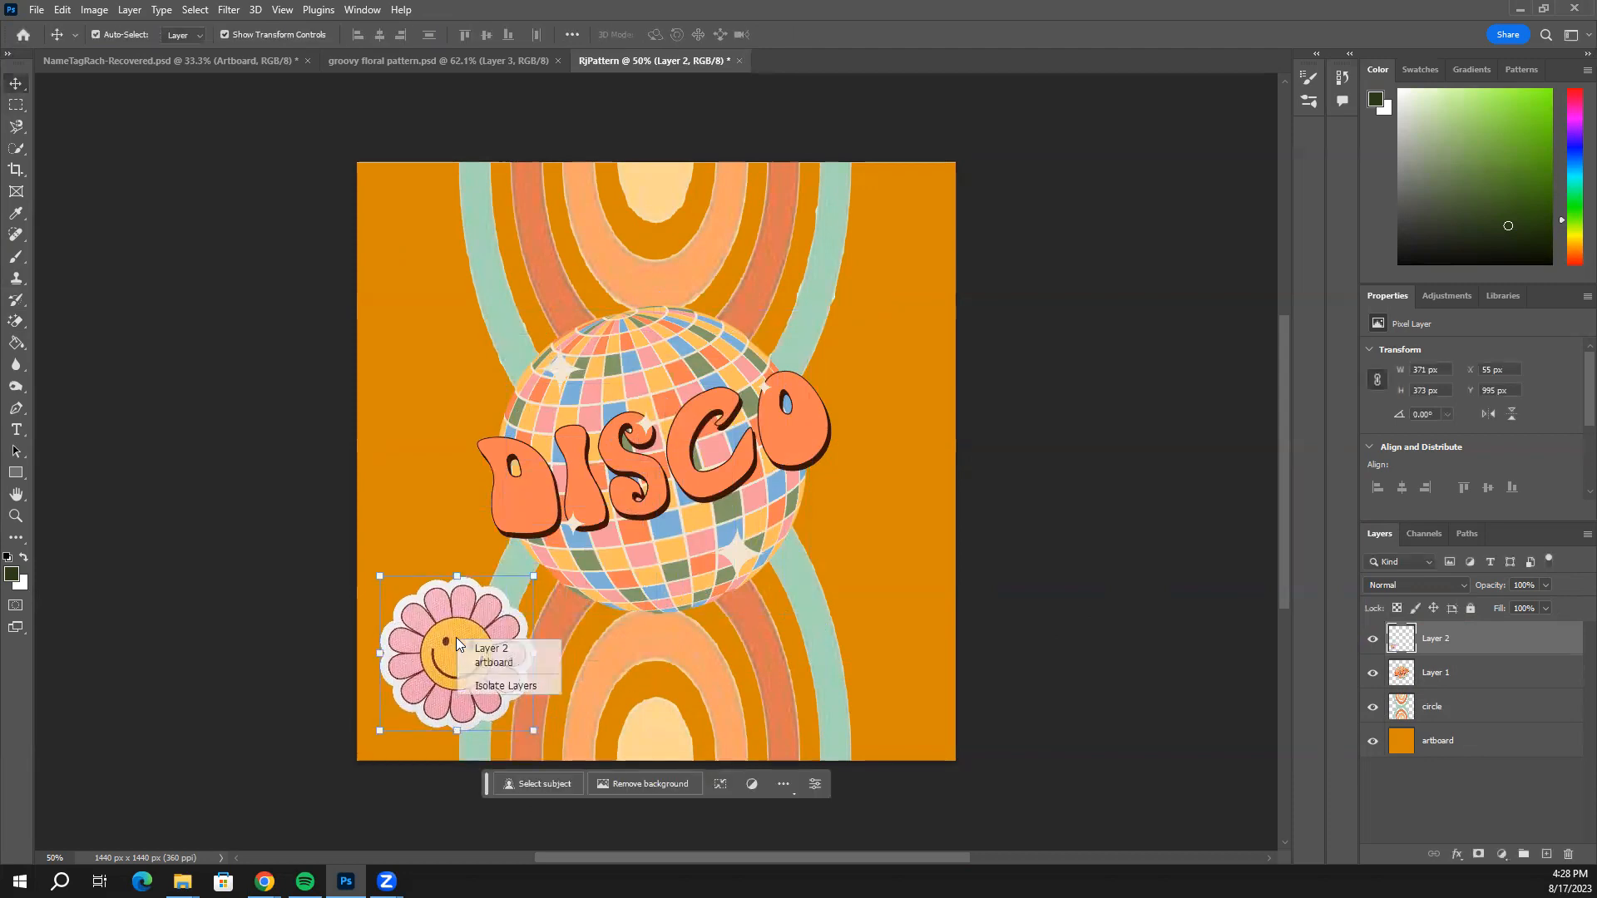
left_click(431, 626)
right_click(462, 638)
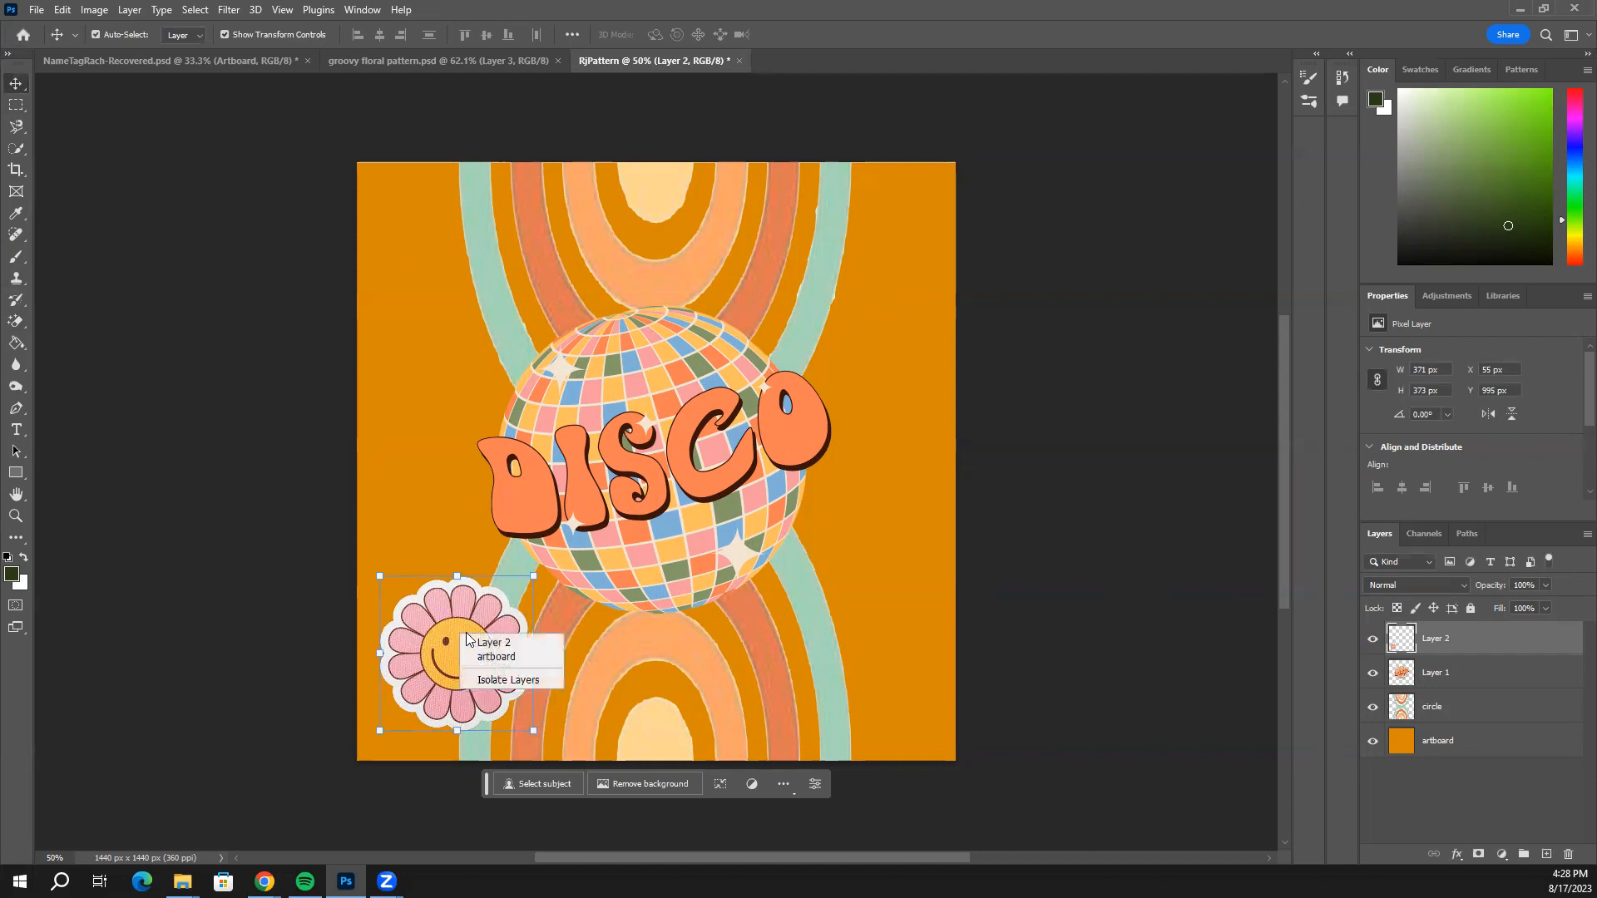
left_click(429, 659)
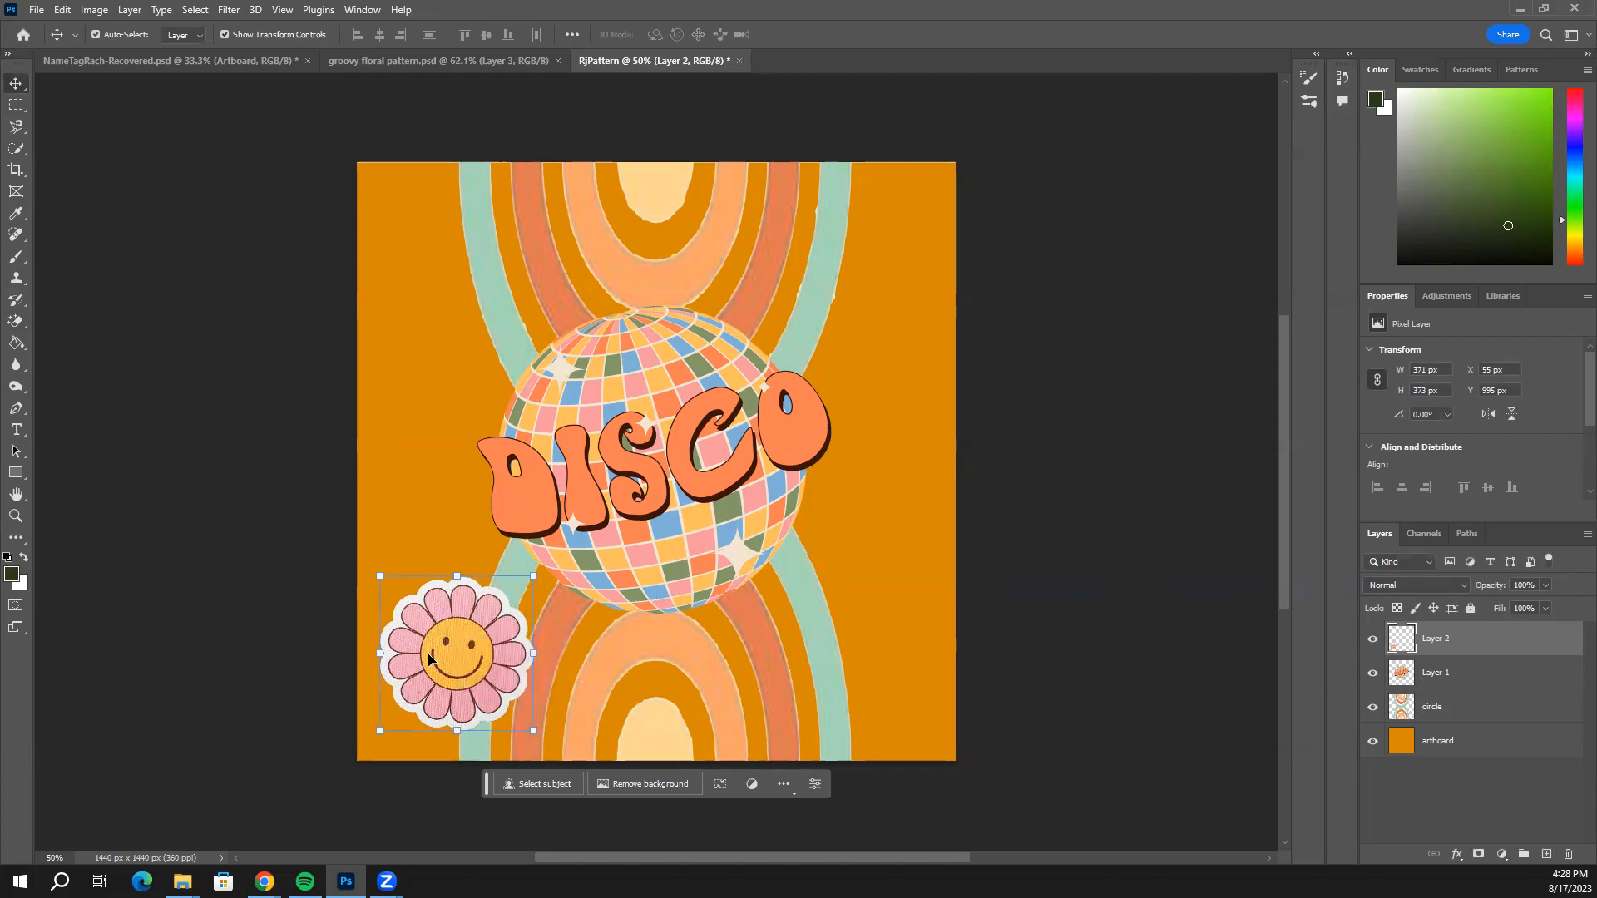
right_click(446, 658)
left_click(468, 629)
right_click(1516, 646)
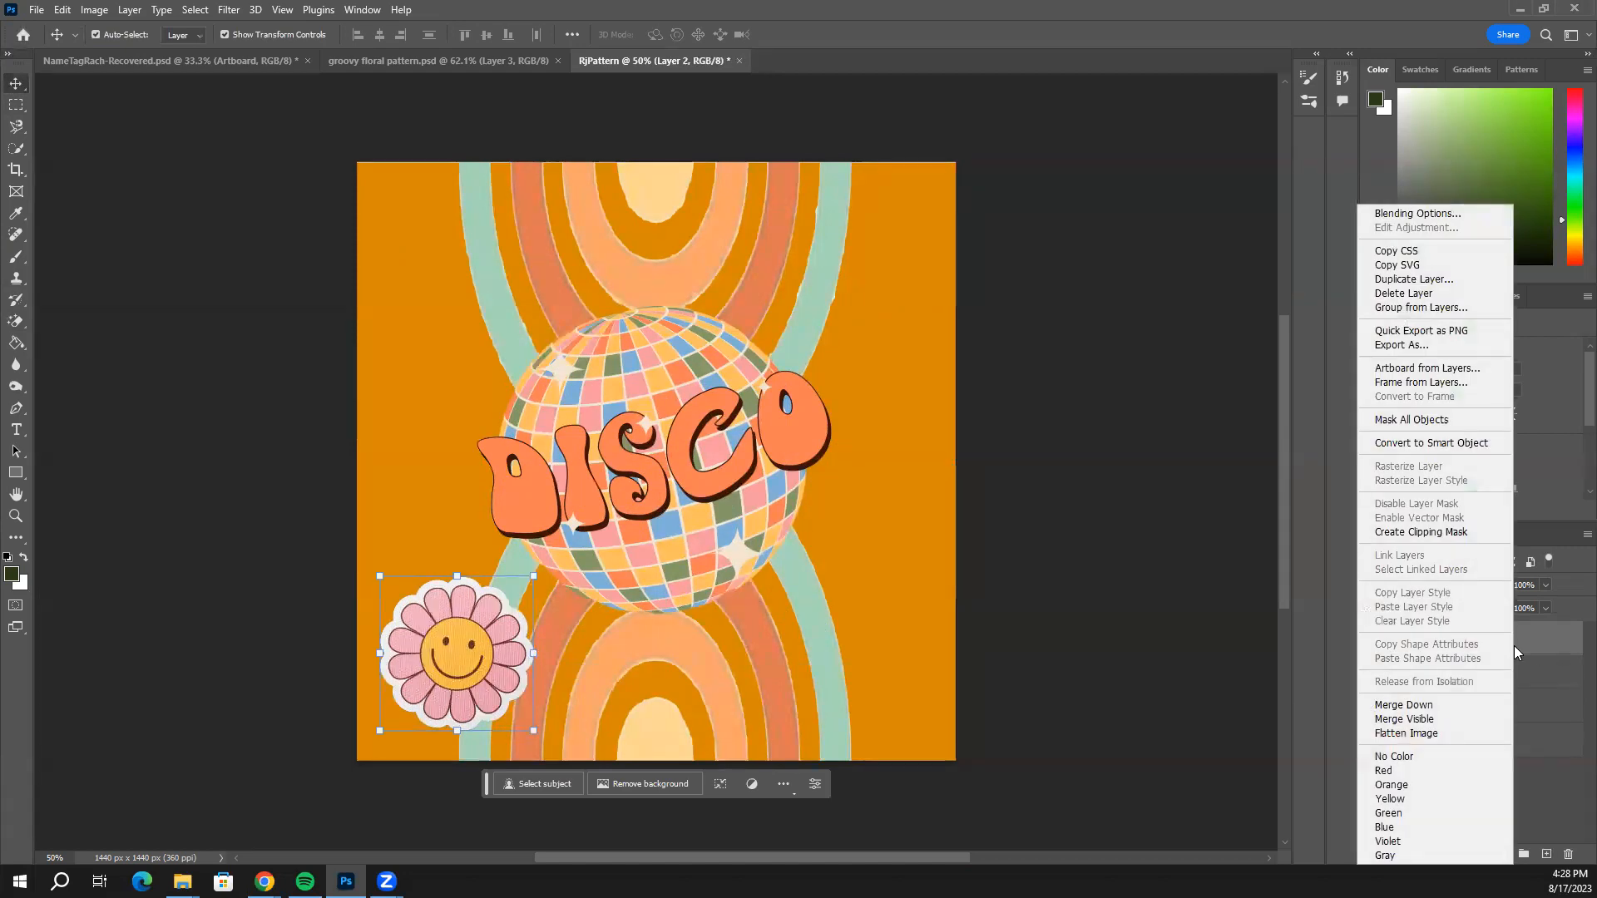
left_click(479, 663)
Move the smiley flower to the canvas's lower-right corner and paste a copy of it in the lower-left corner.
left_click_drag(466, 663, 864, 659)
key("ctrl+v")
right_click(655, 488)
left_click(659, 481)
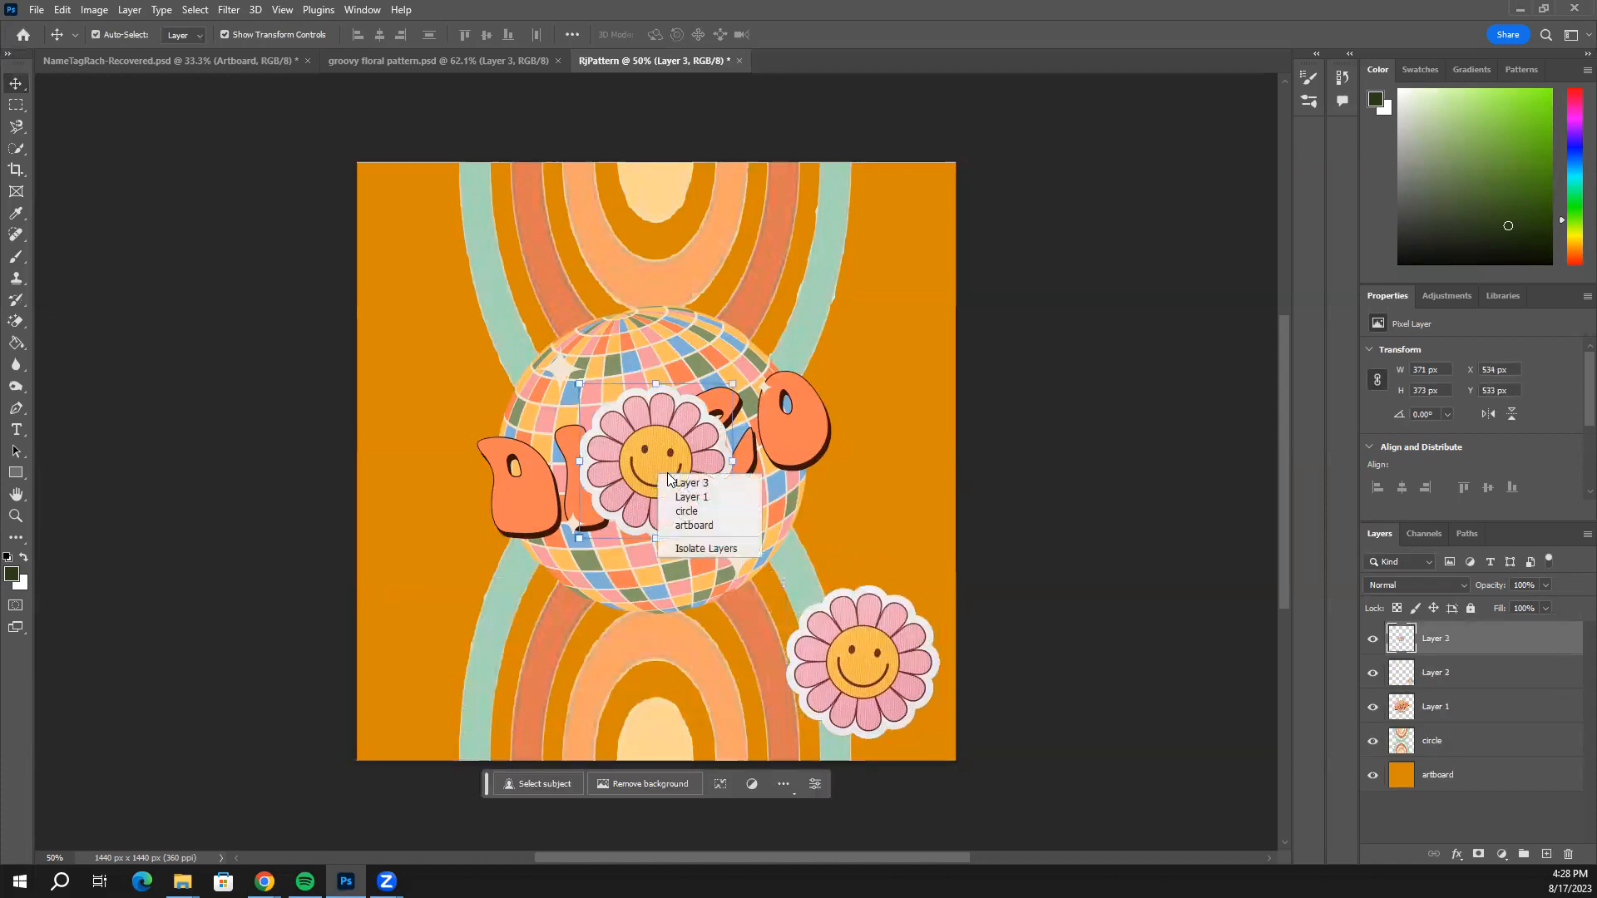
left_click_drag(678, 475, 489, 663)
Flip the copied smiley flower horizontally and move it to the upper-left corner of the canvas.
left_click(94, 10)
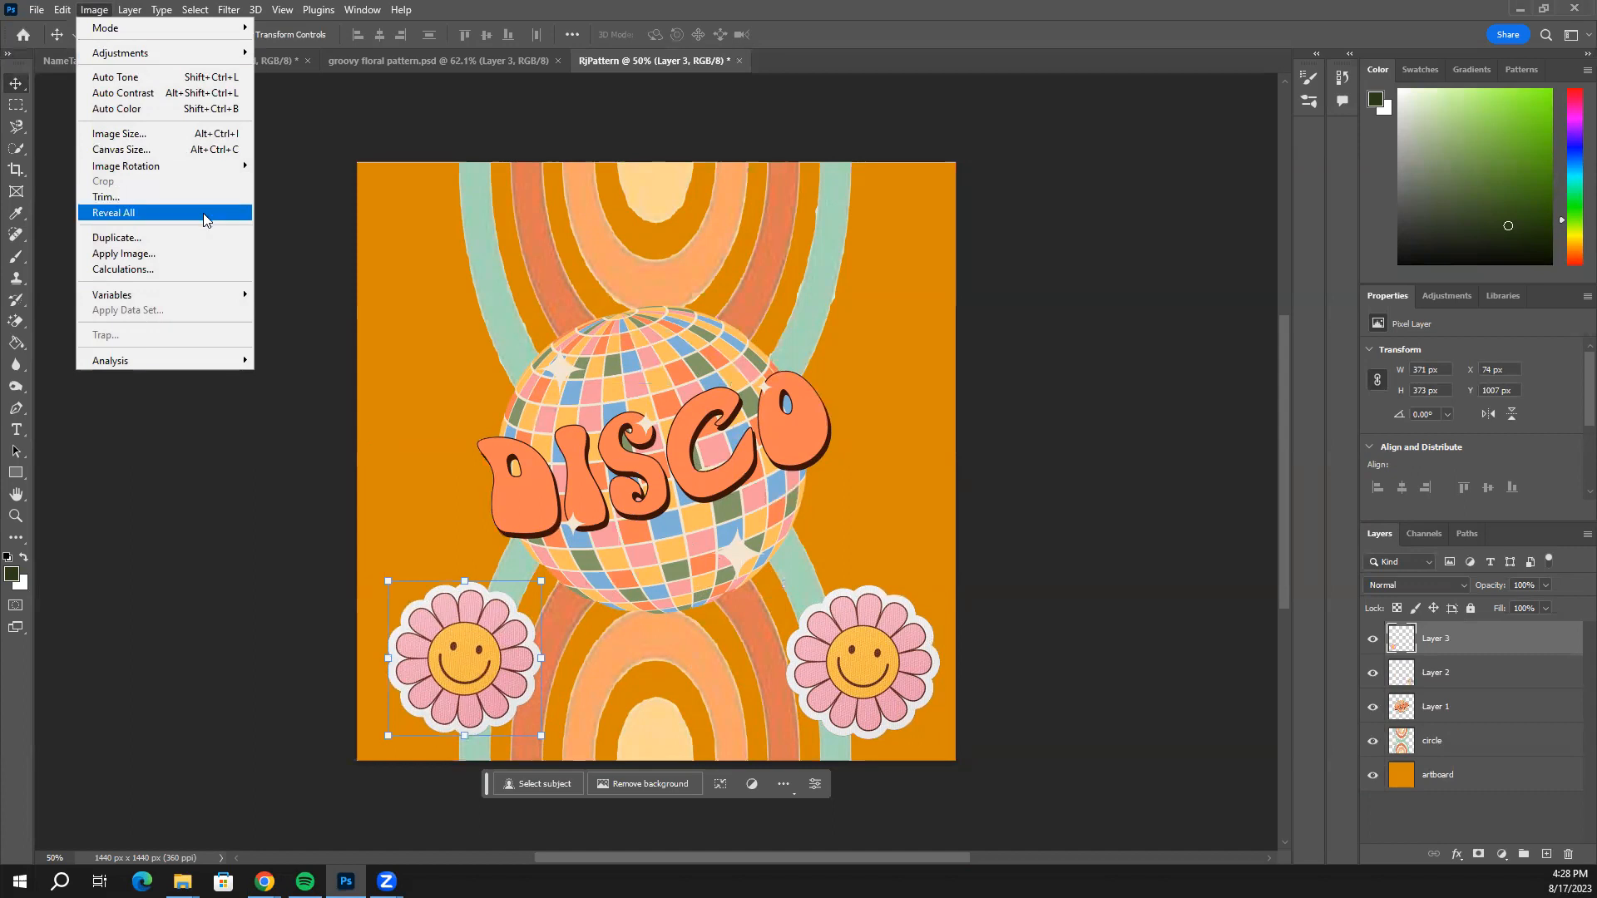
mouse_move(179, 61)
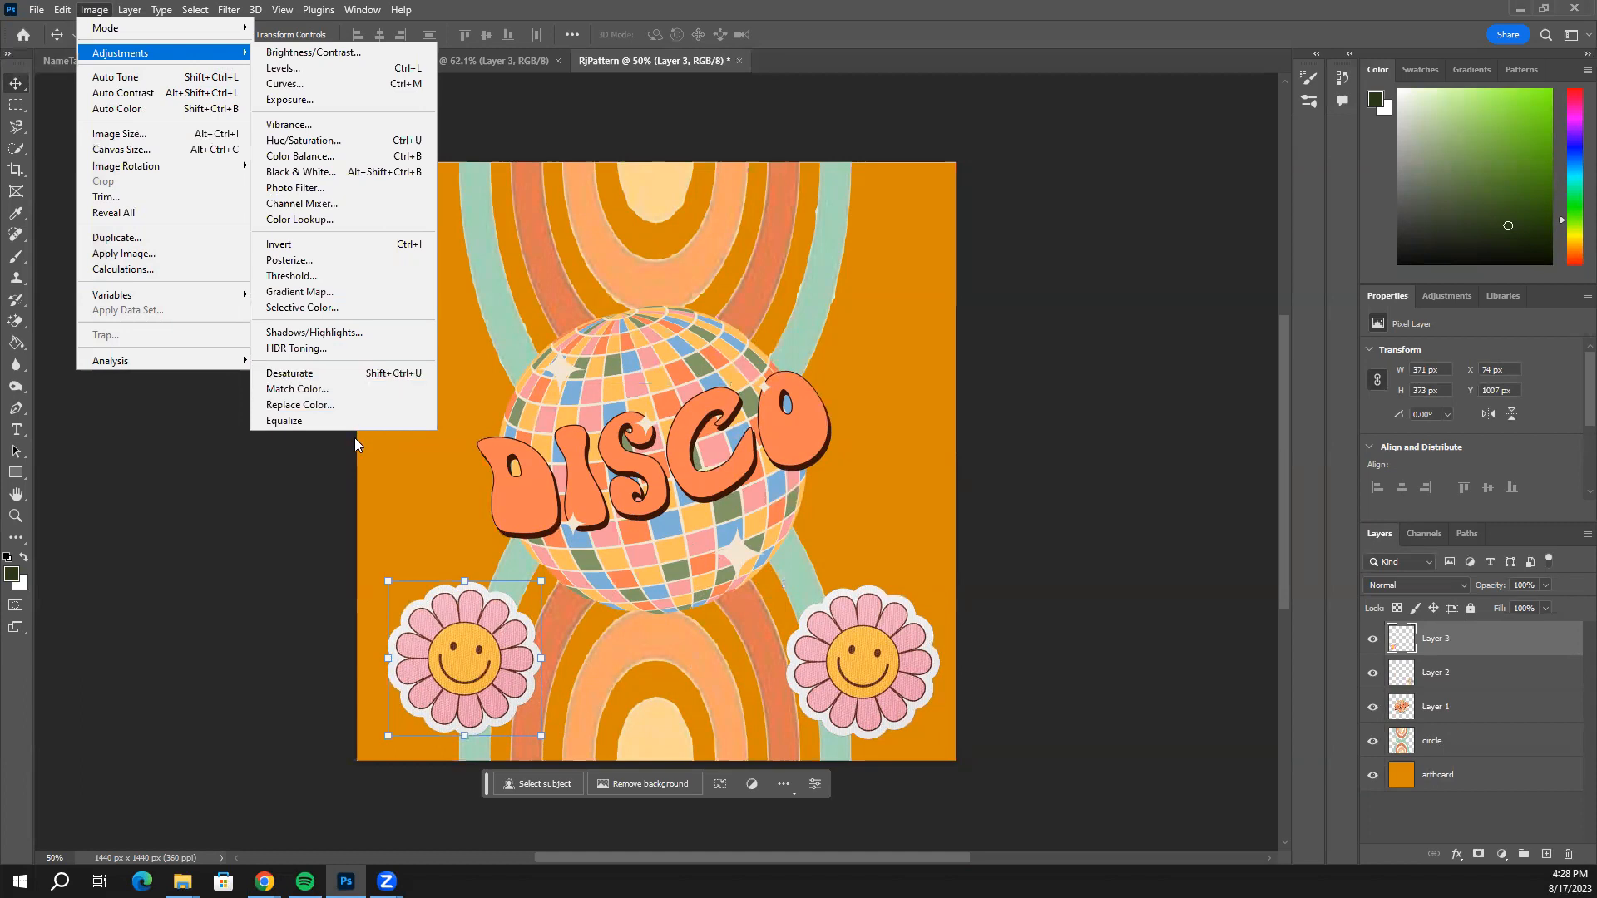
mouse_move(55, 15)
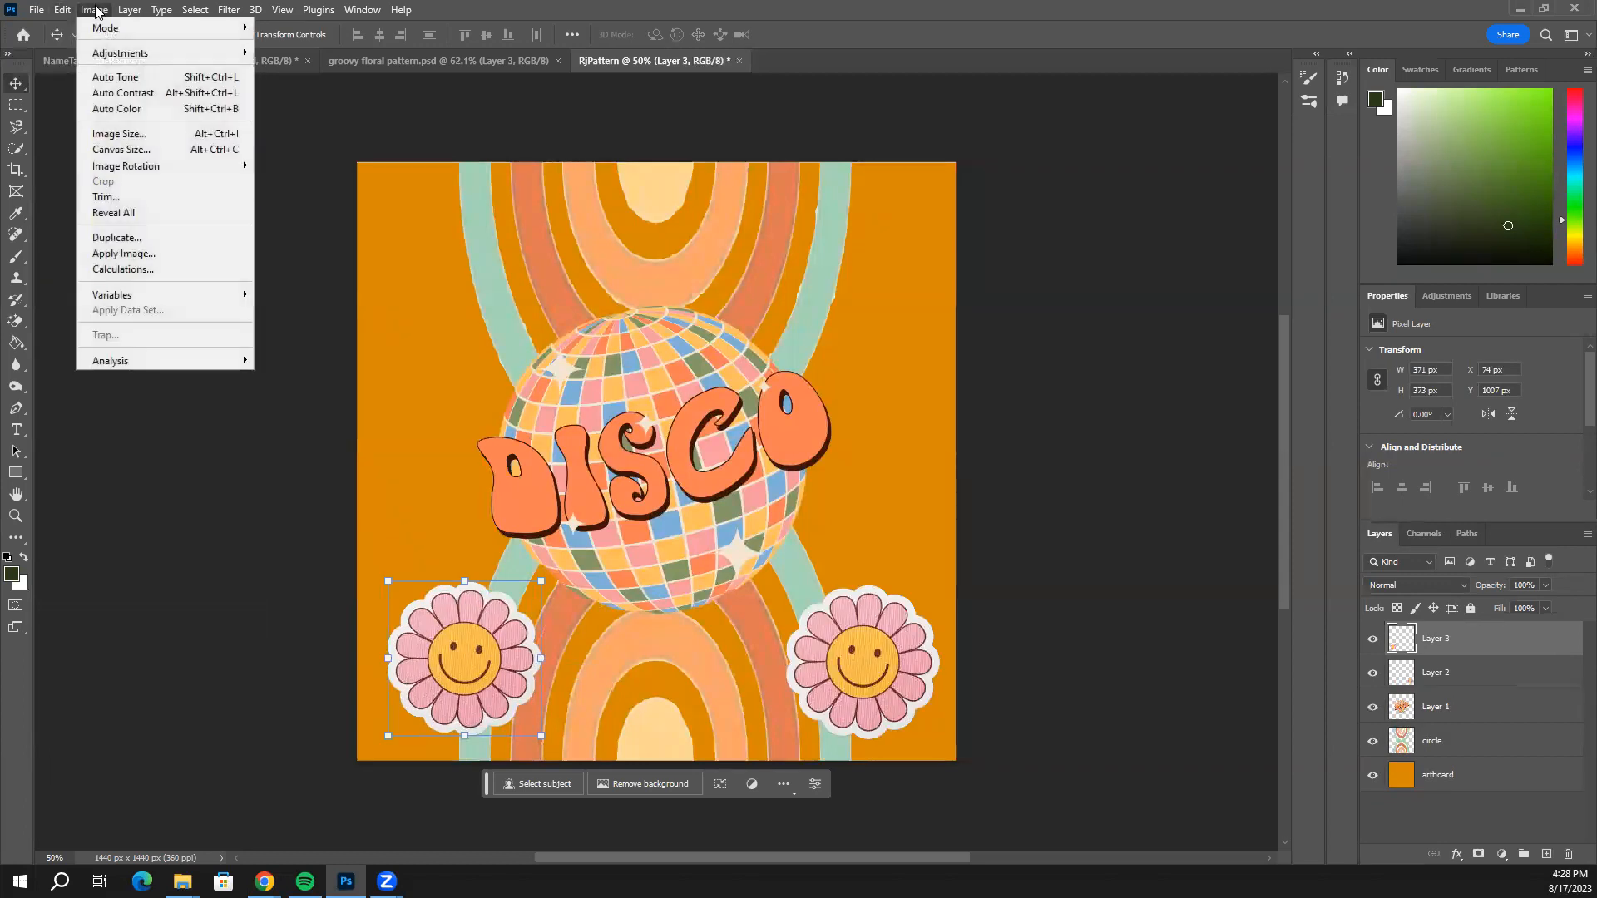
mouse_move(160, 389)
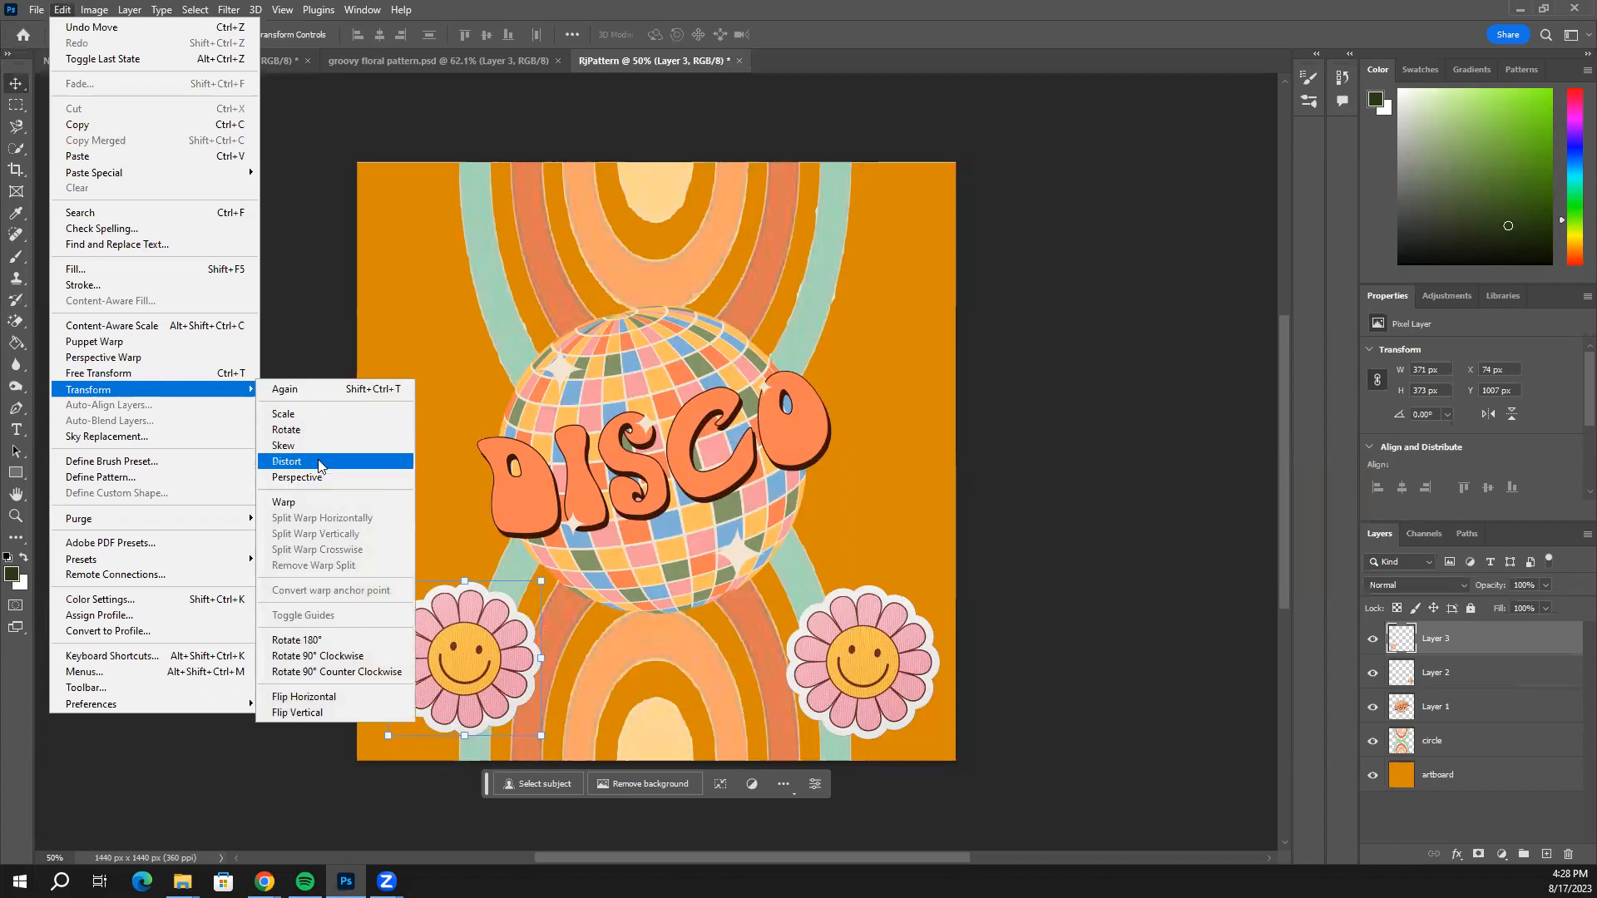
left_click(354, 697)
left_click_drag(467, 657, 447, 258)
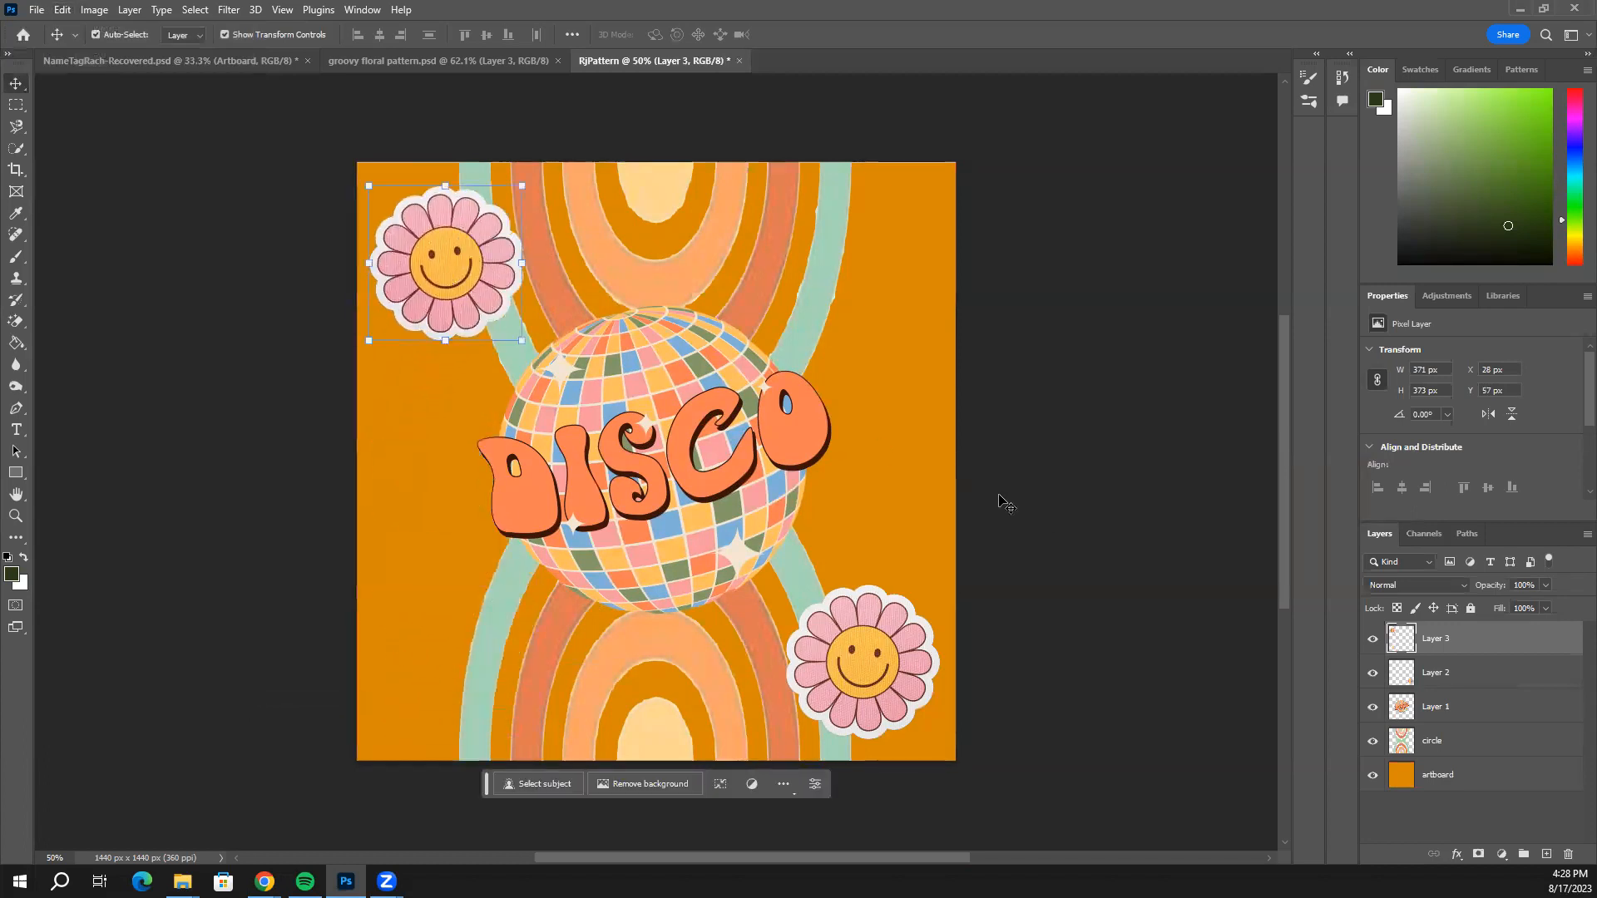
left_click_drag(856, 499, 860, 494)
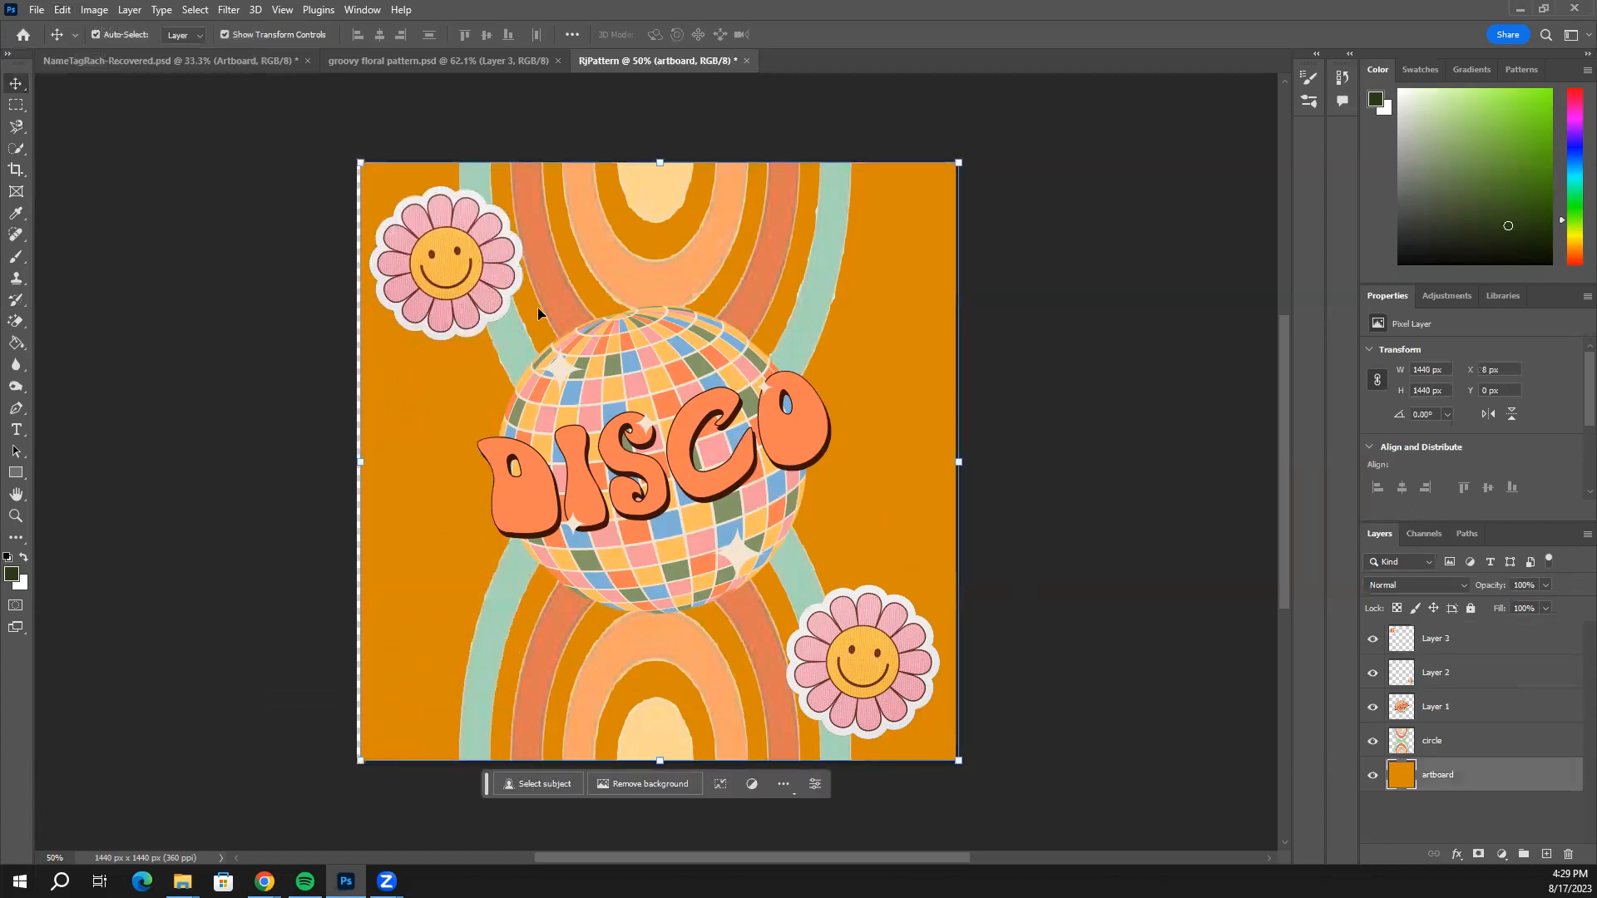
key("ctrl+z")
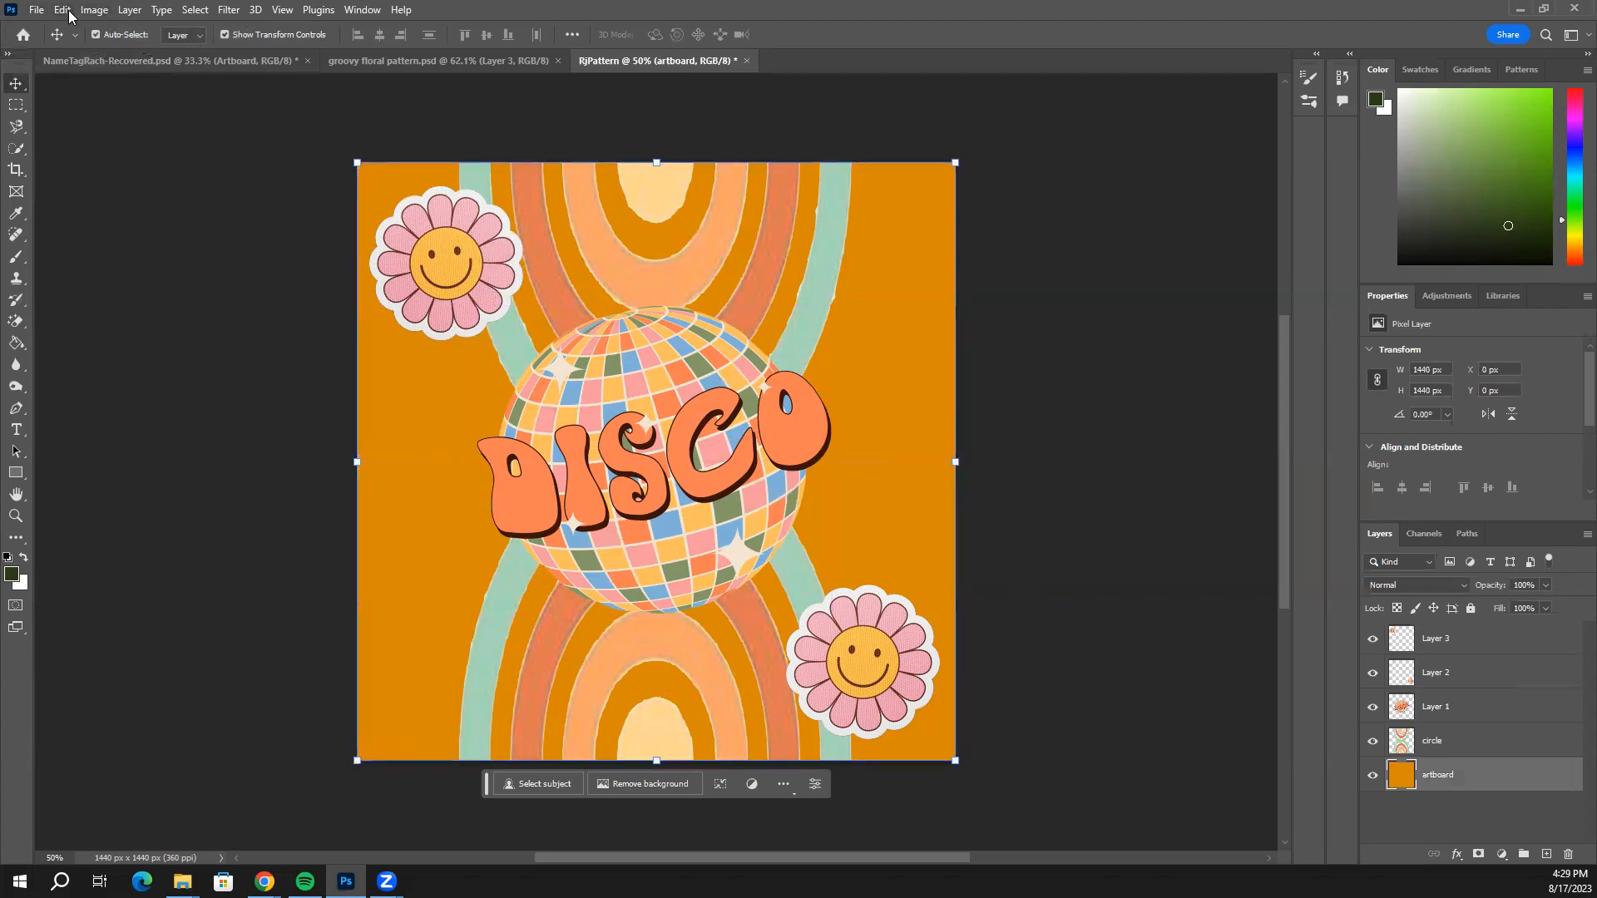
left_click(63, 9)
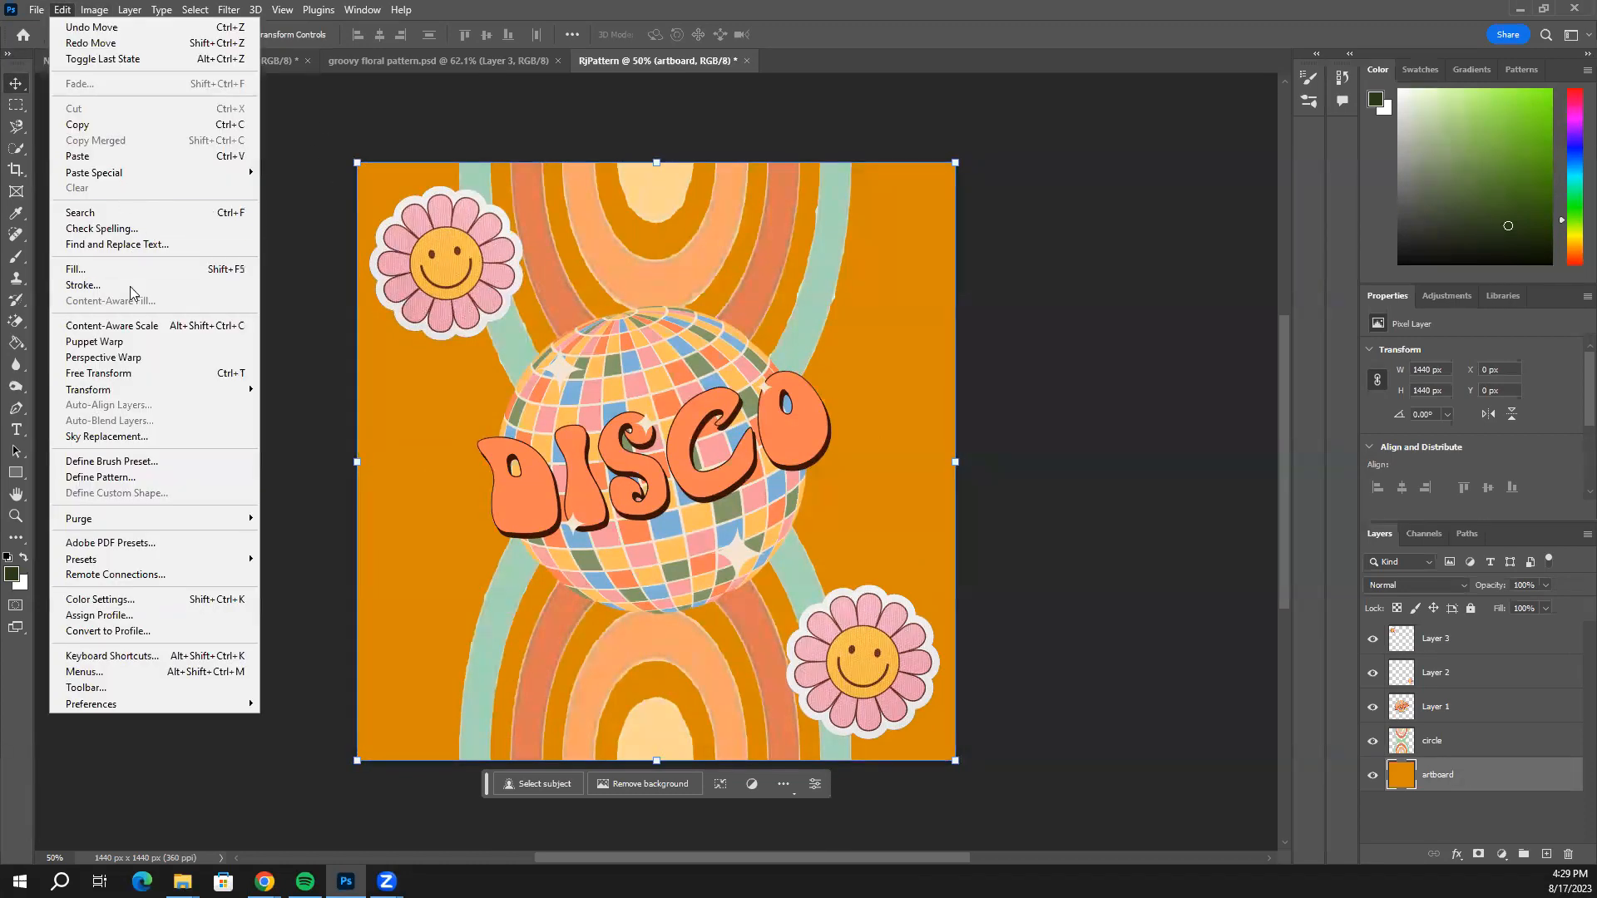
mouse_move(161, 392)
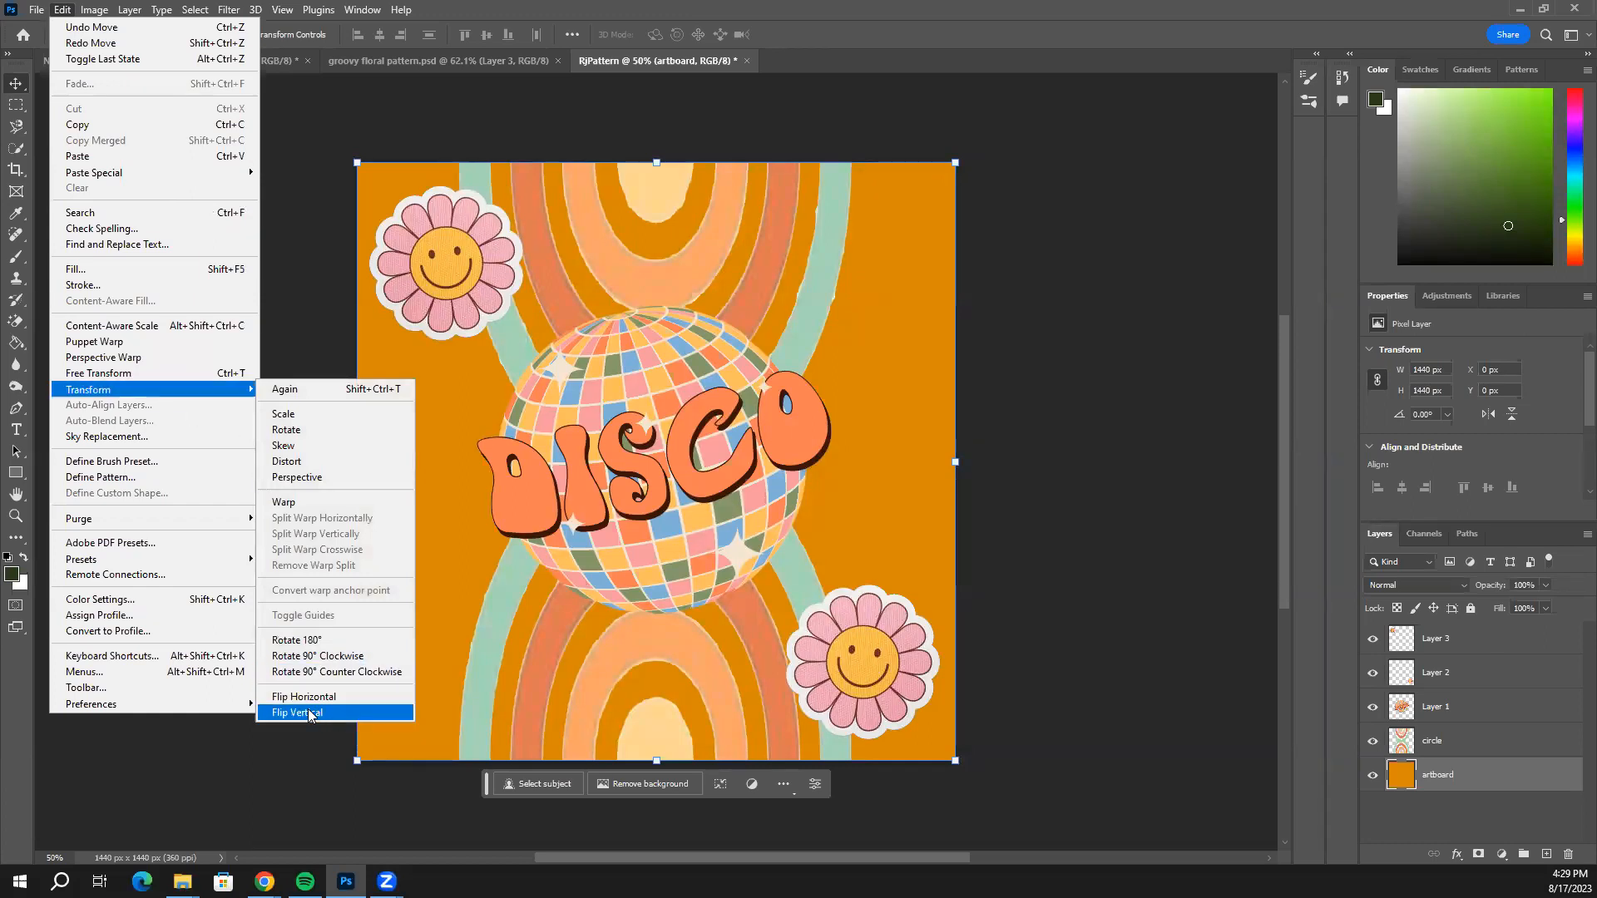
left_click(868, 626)
left_click(870, 637)
right_click(870, 637)
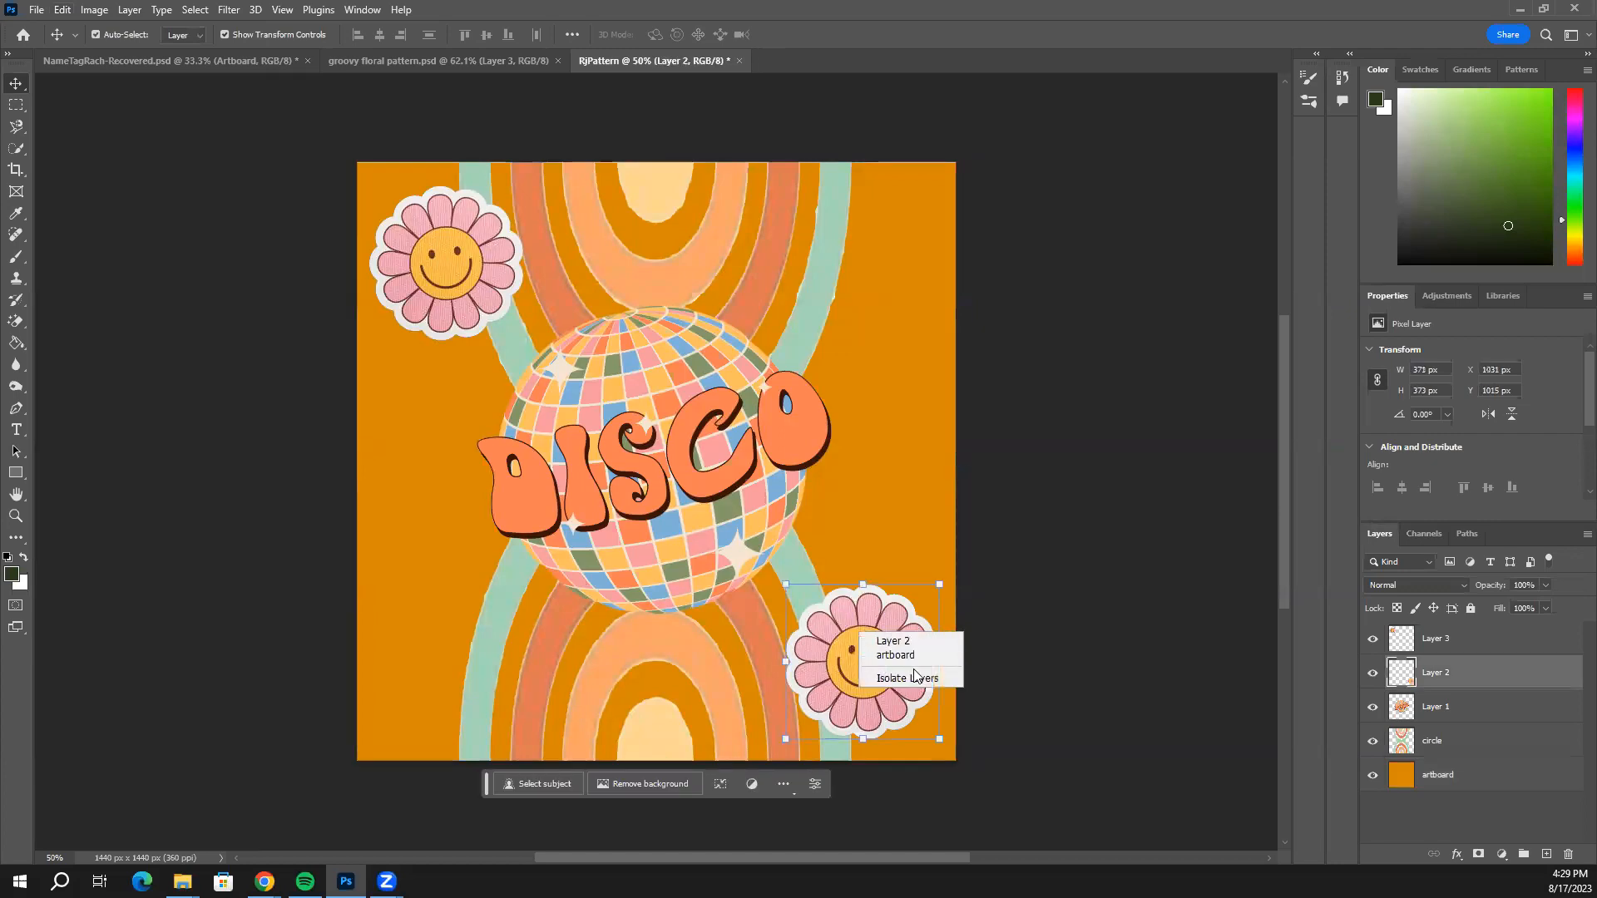
left_click(847, 522)
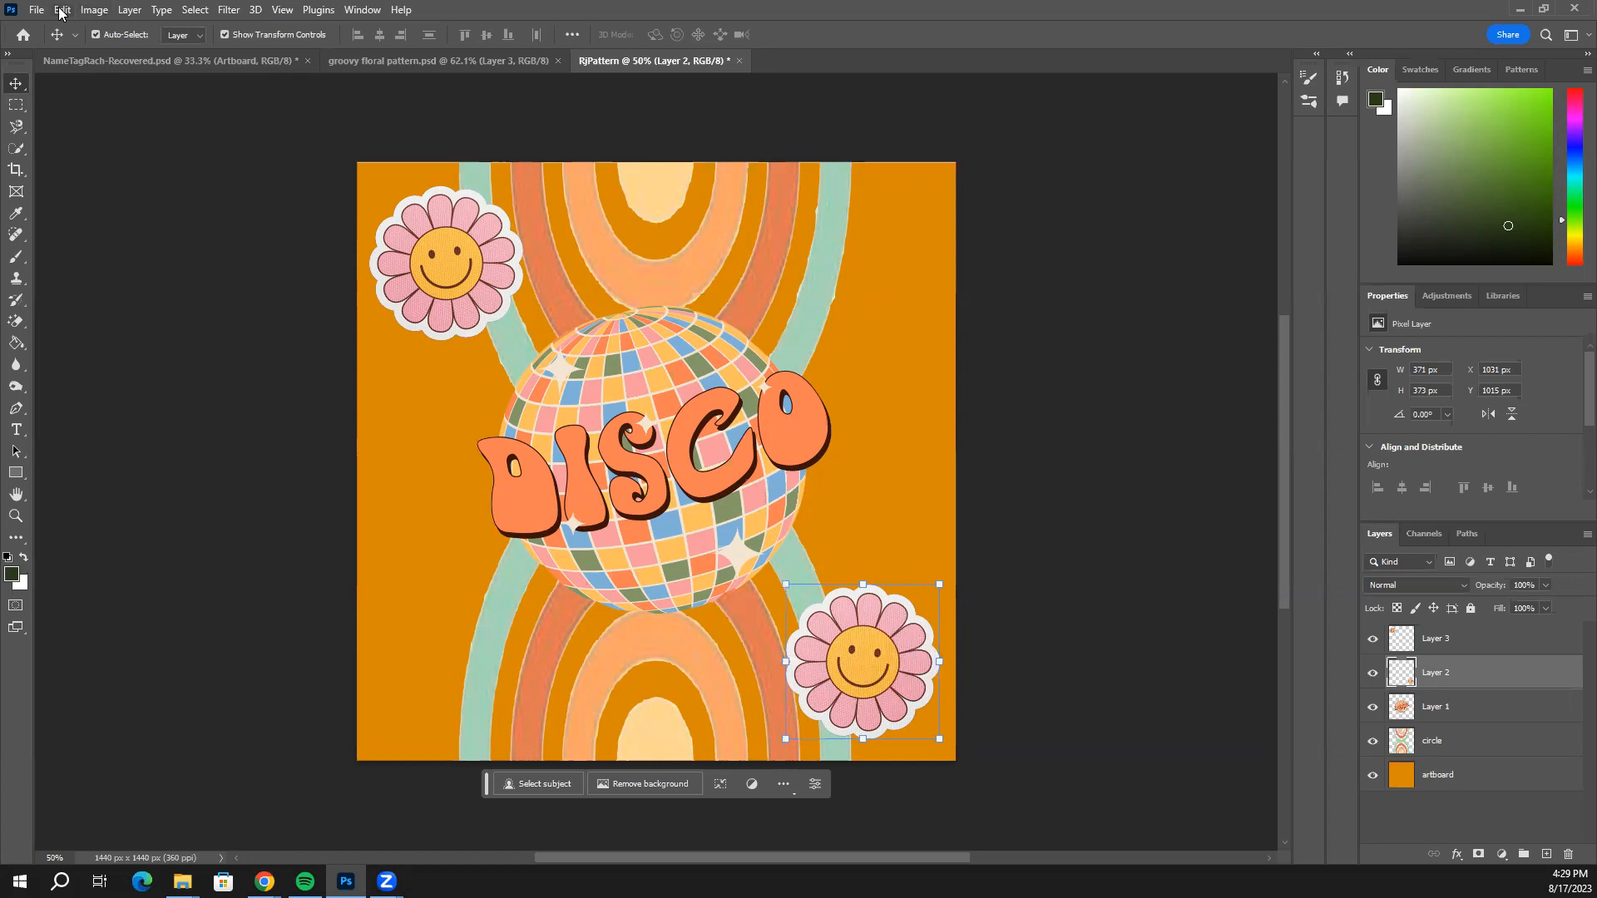
Switch to Chrome and search Google Images for "orange poppy flower clipart".
key("alt+Tab")
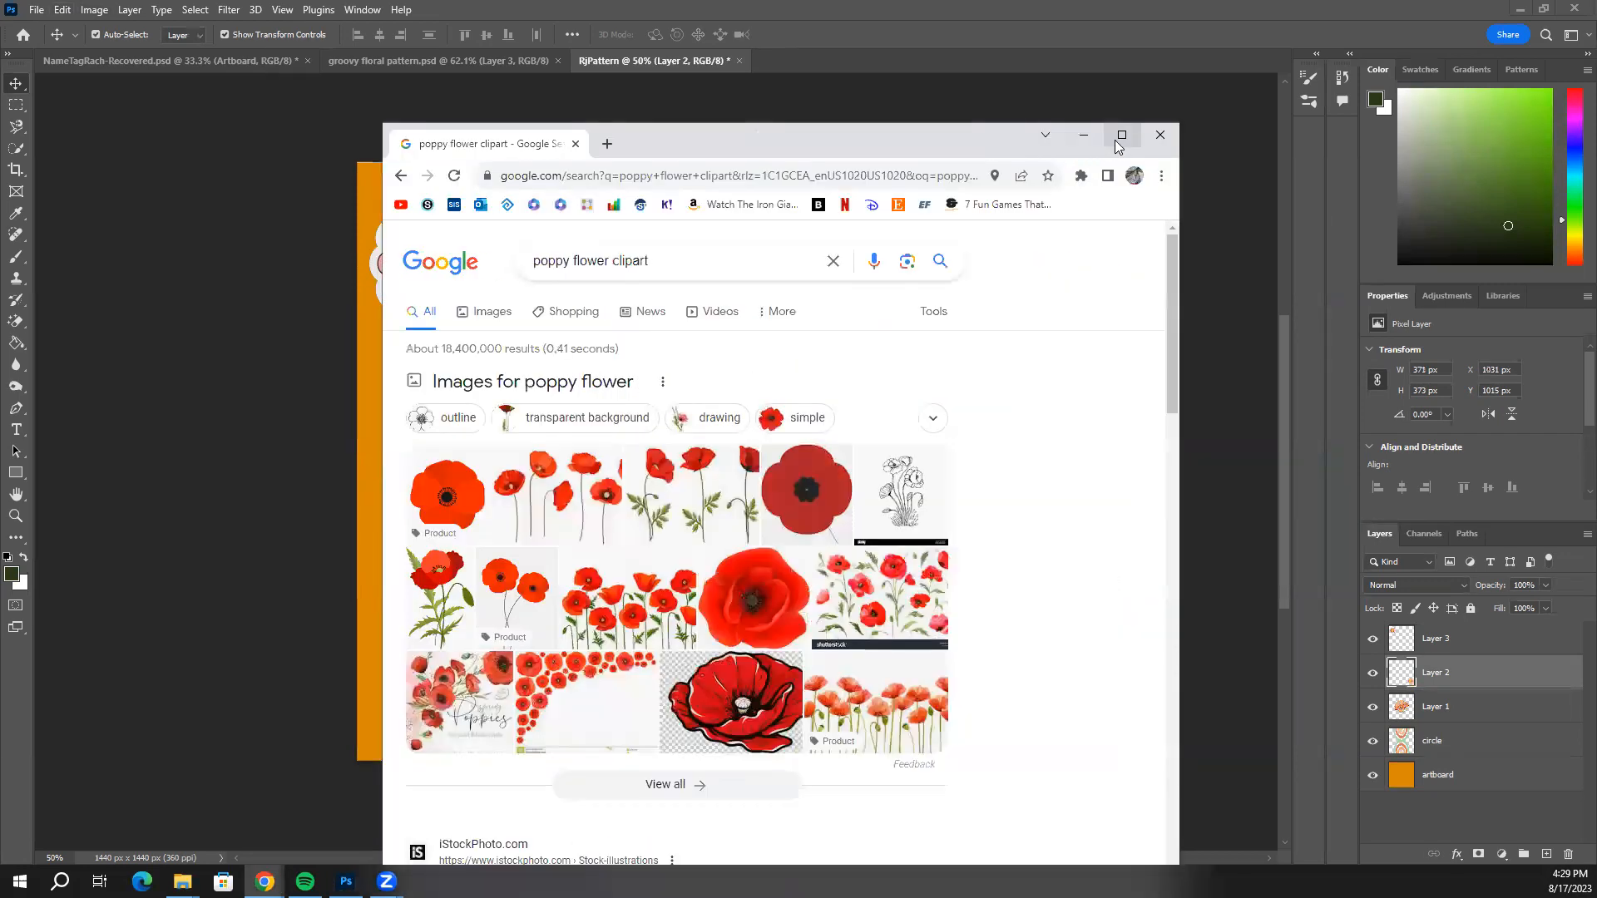
left_click(1119, 141)
left_click(197, 134)
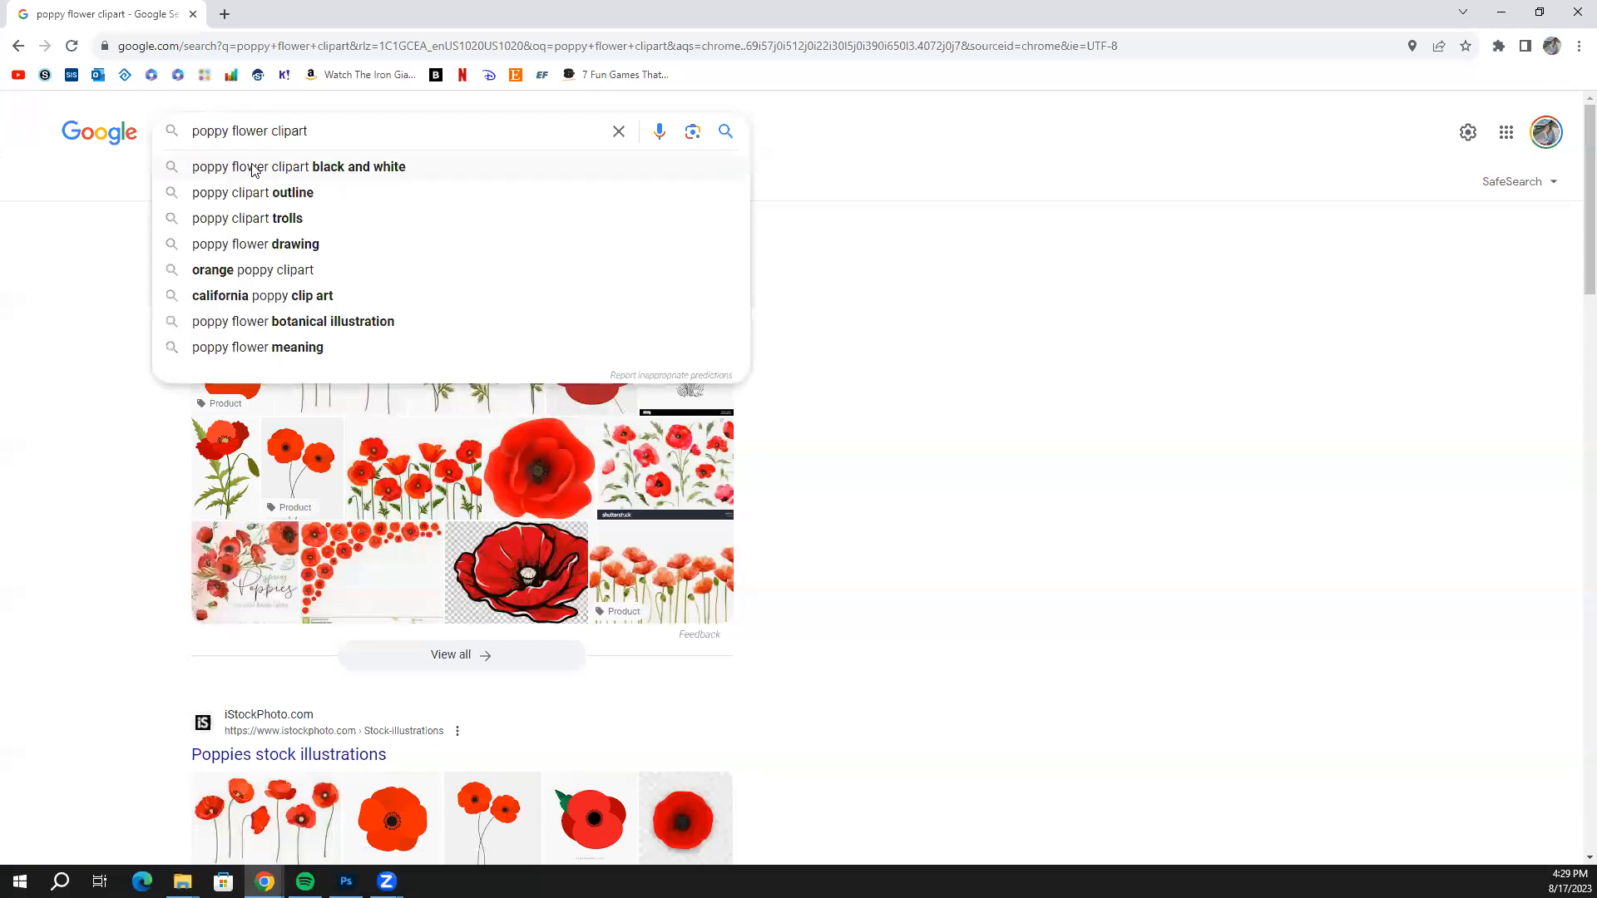
type("lorange")
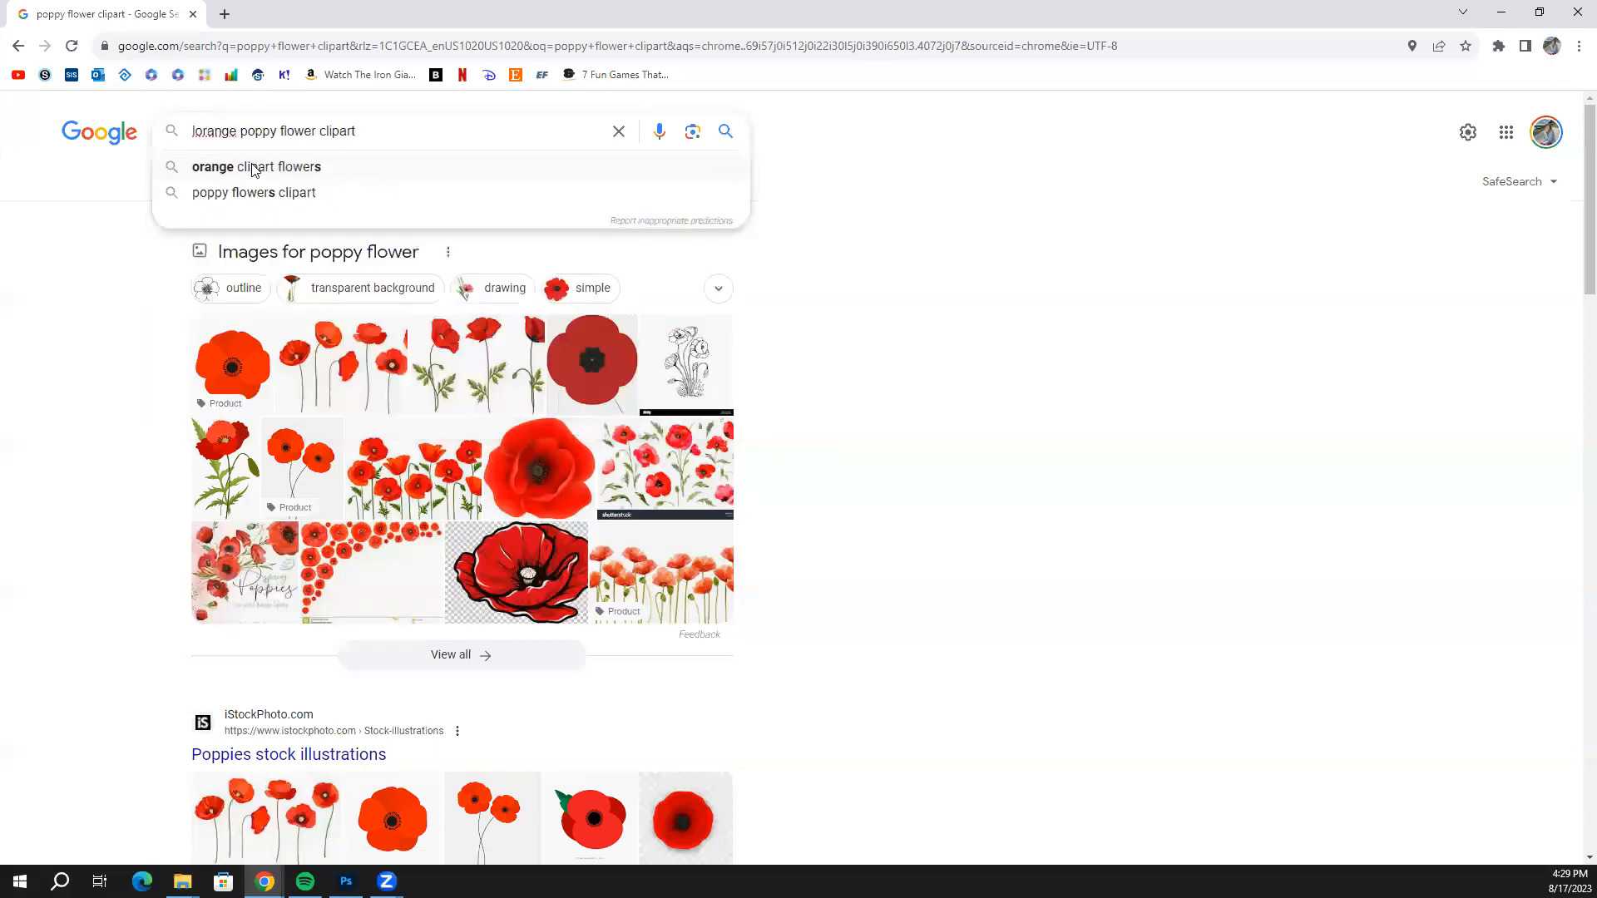
key("Return")
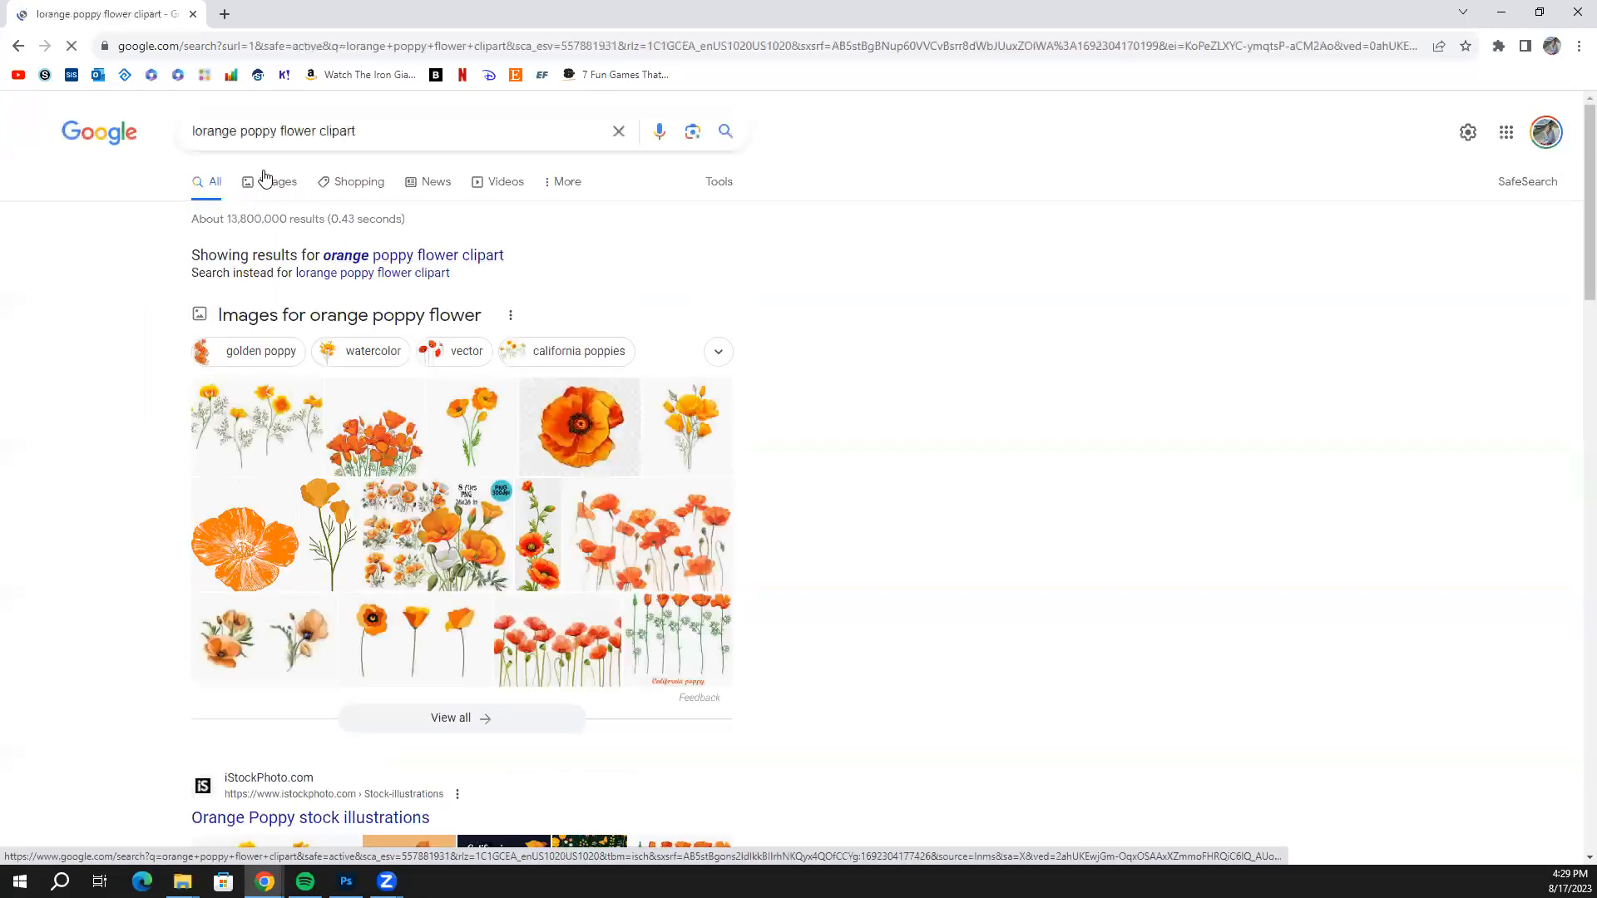
left_click(267, 180)
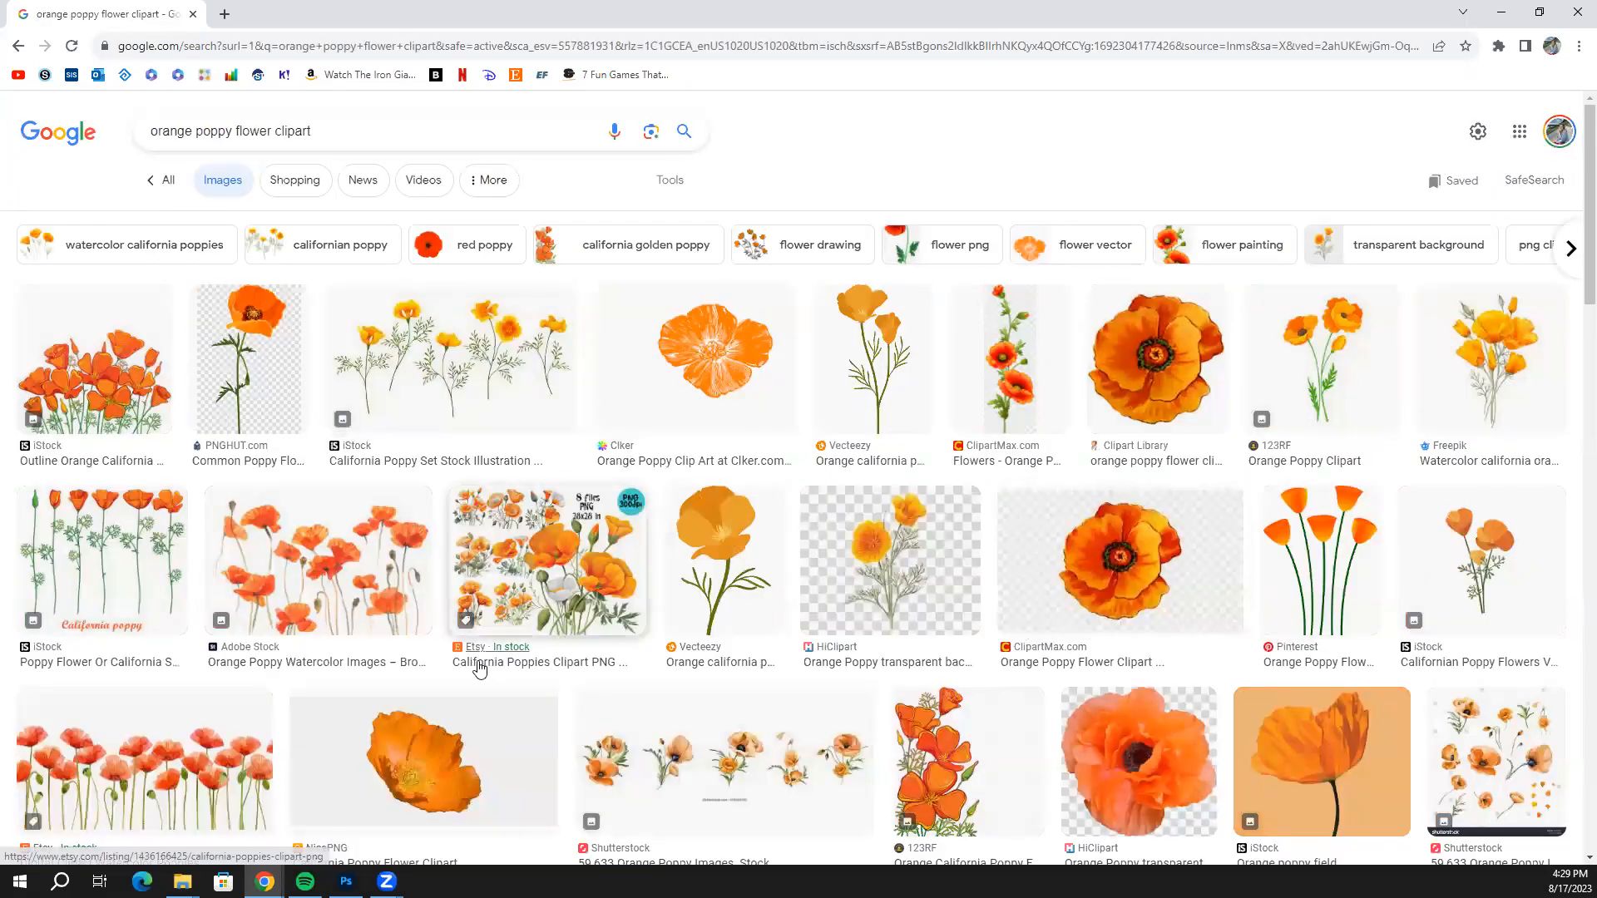
Copy the Orange Poppy Studio Gift Card image of three line-drawn poppies from the results and paste it into the Photoshop pattern document.
scroll(524, 653, "down", 7)
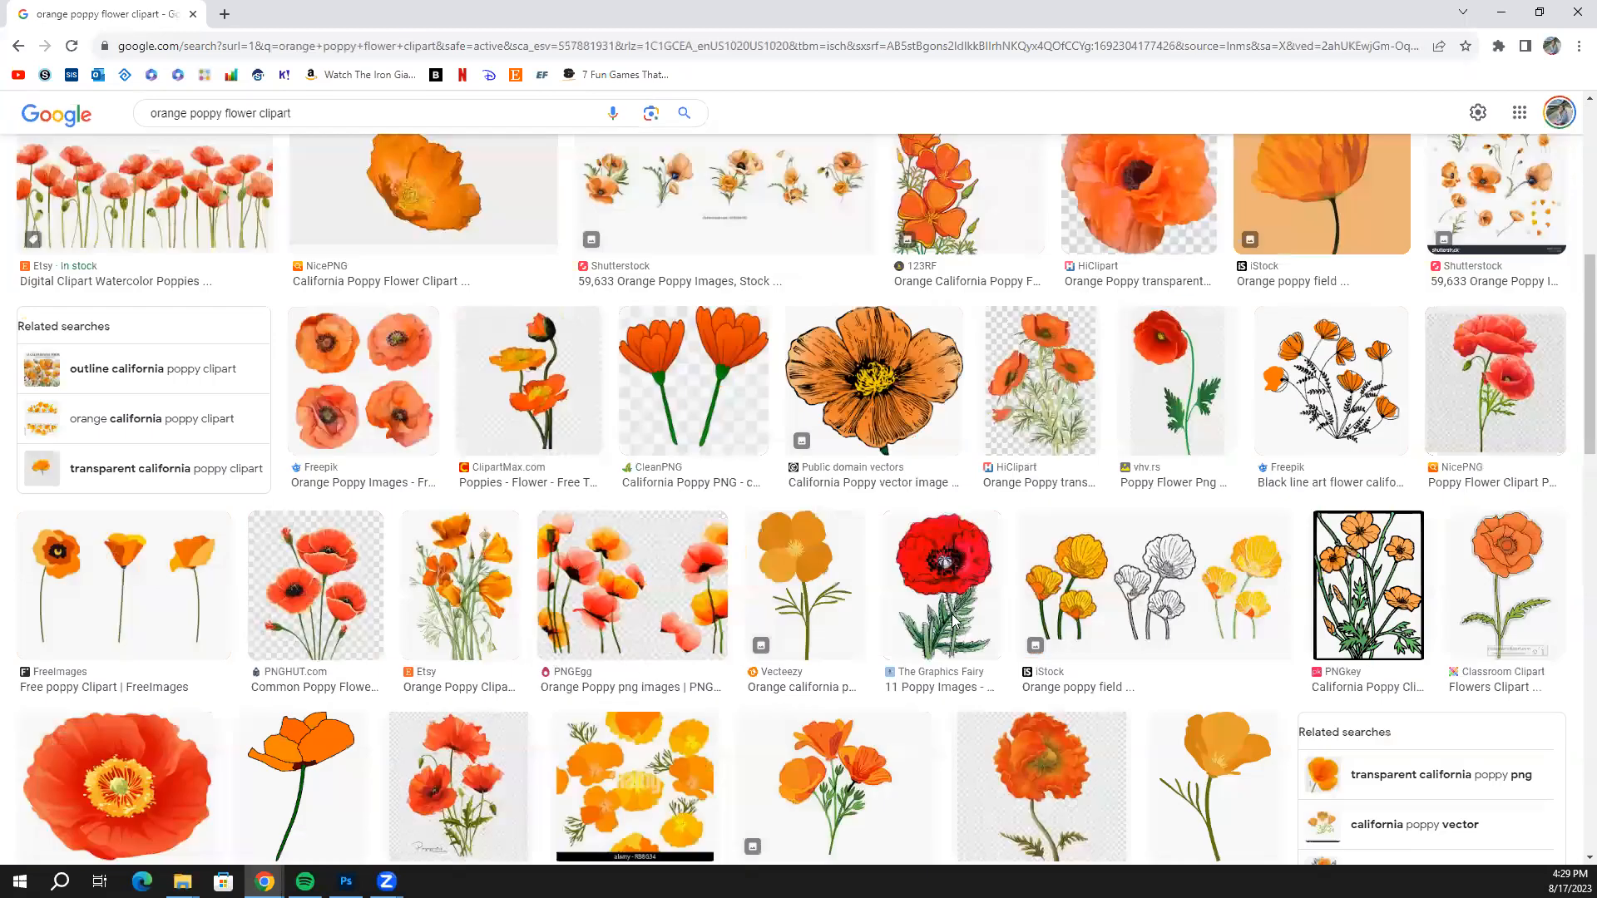
scroll(1109, 570, "down", 3)
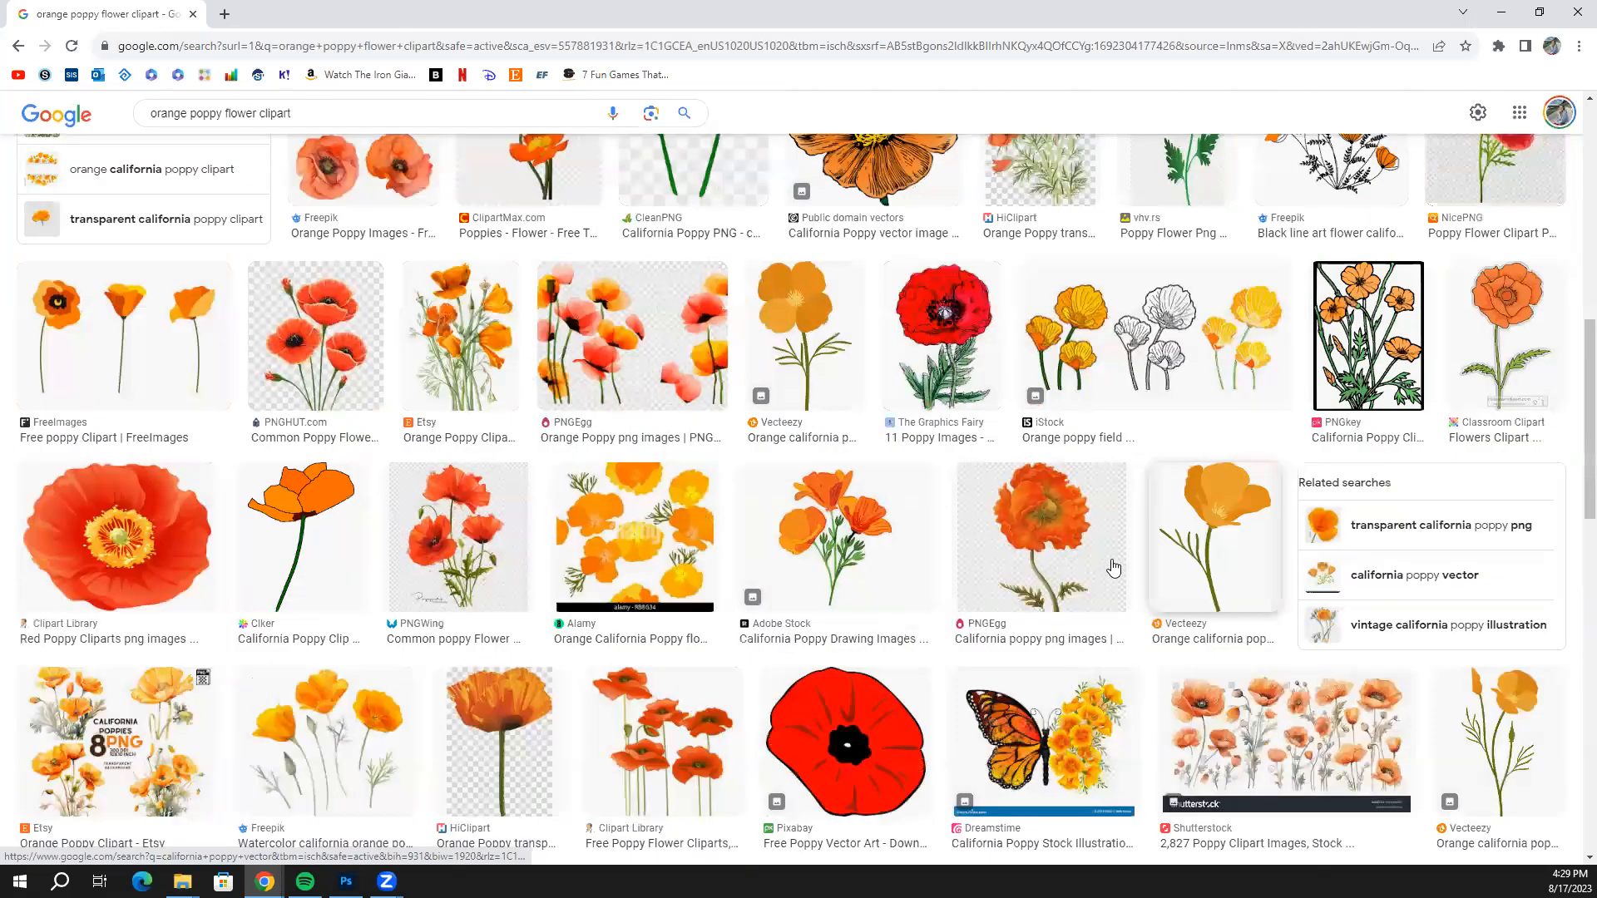
scroll(1113, 569, "down", 7)
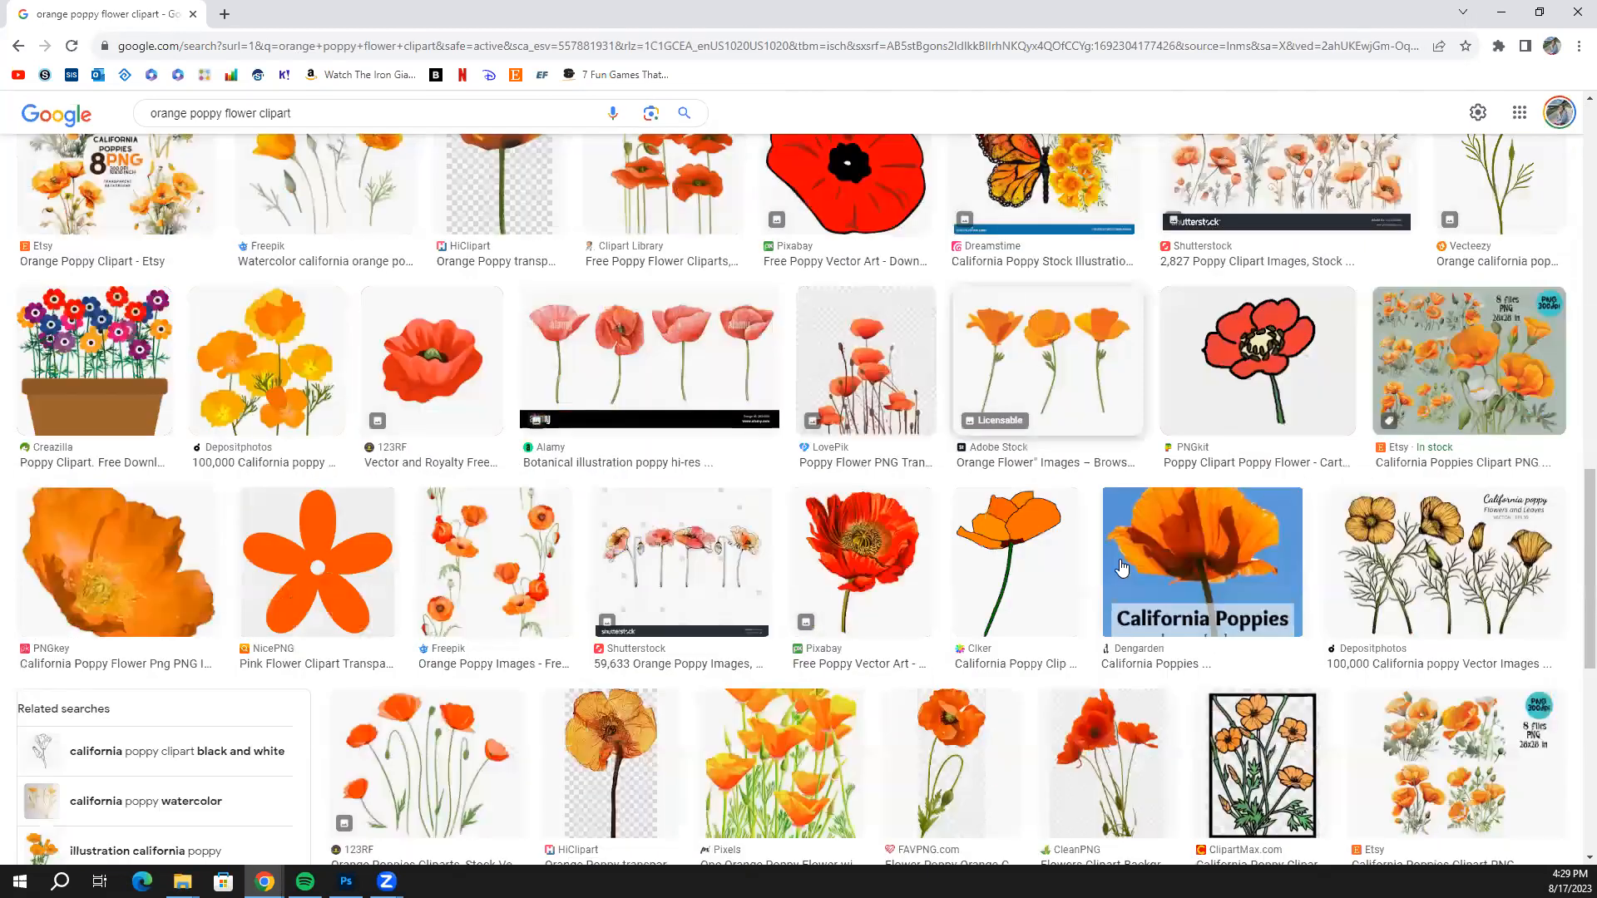
scroll(1121, 568, "down", 8)
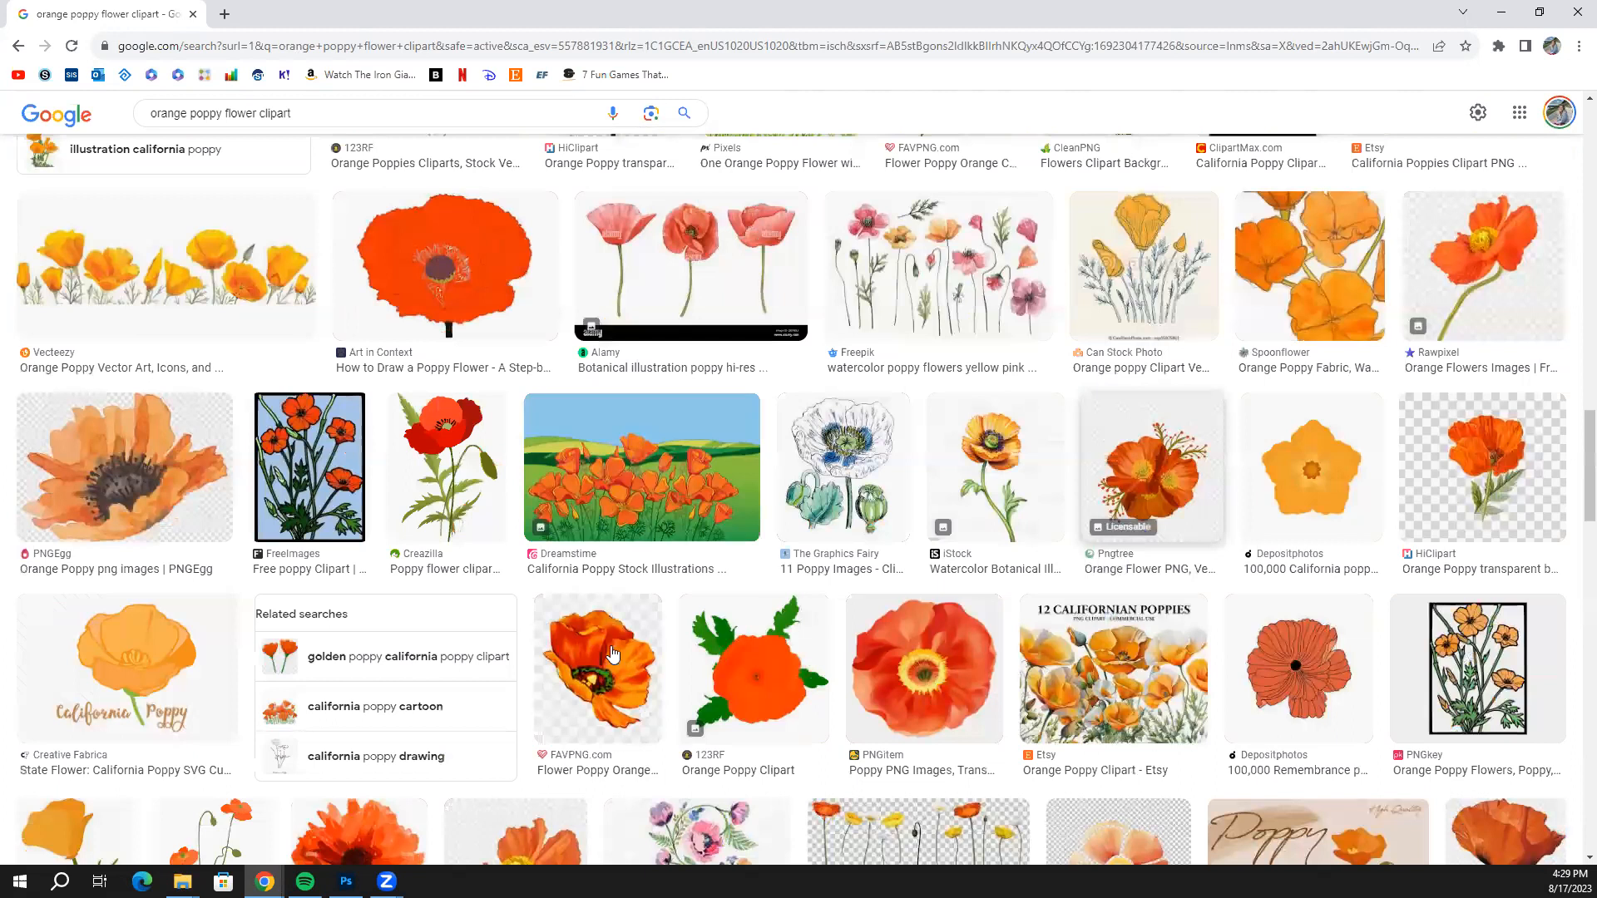
scroll(613, 654, "down", 2)
scroll(52, 522, "down", 1)
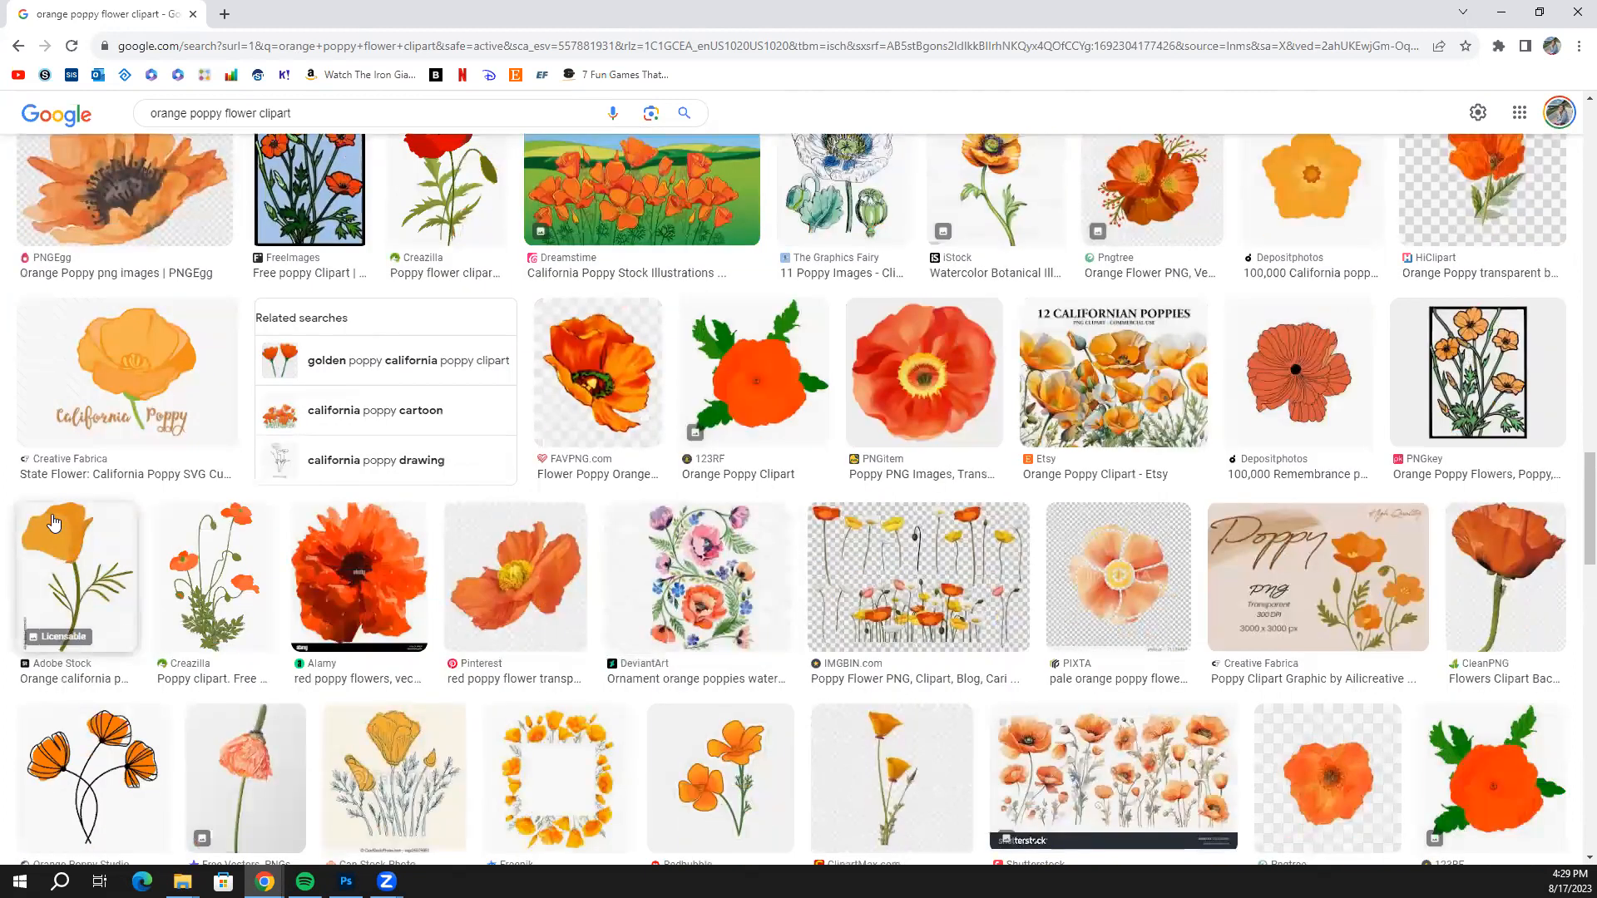
left_click(121, 728)
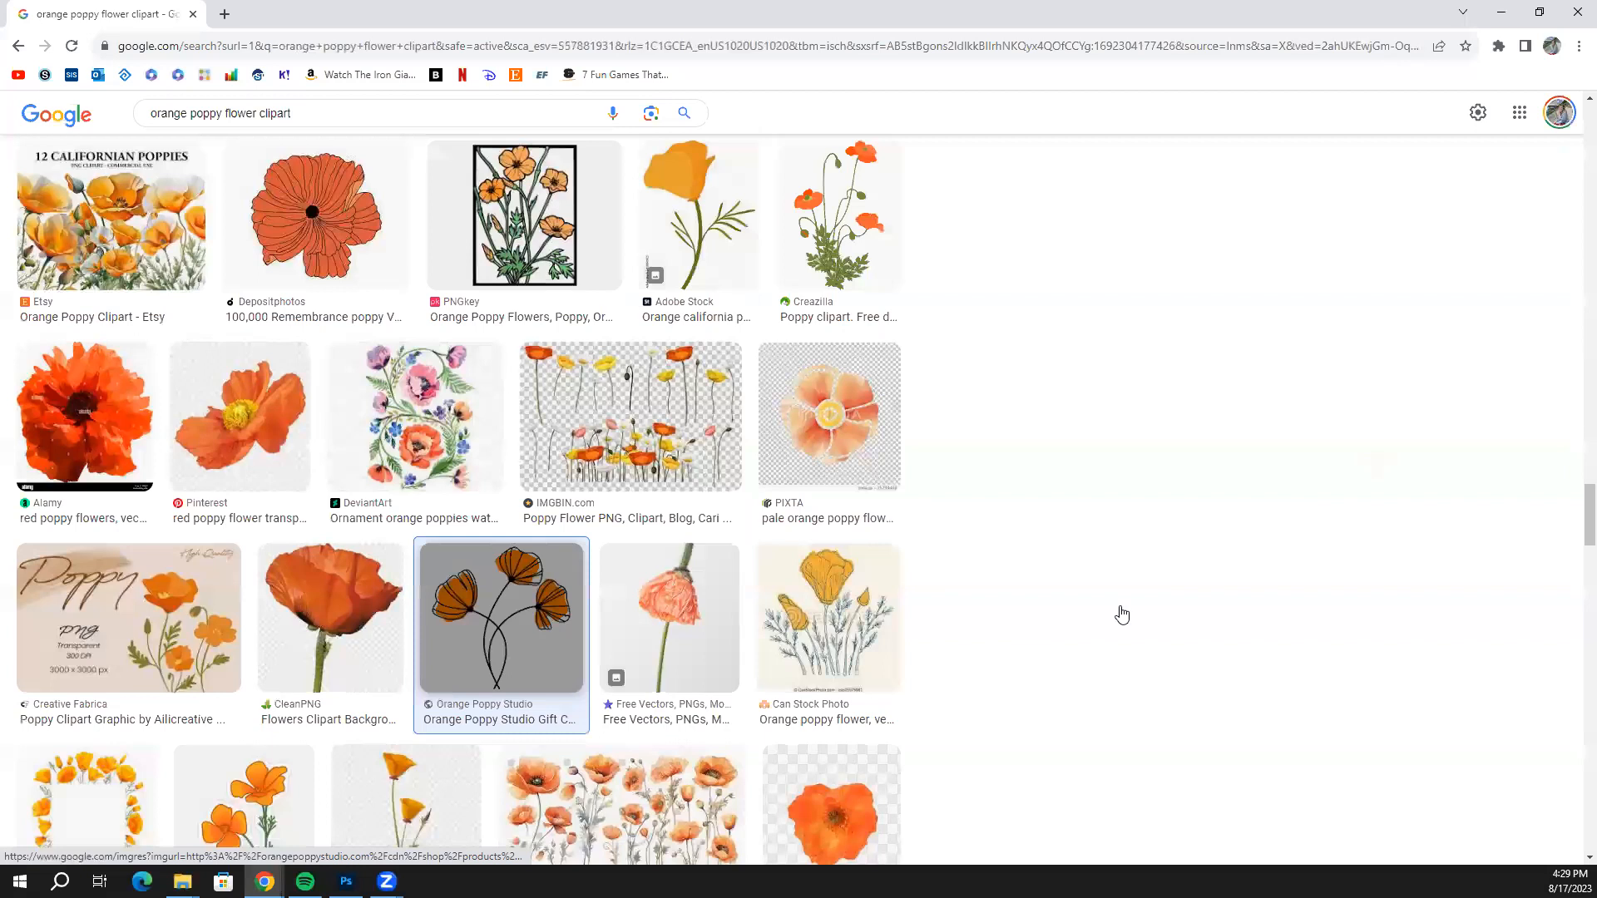
right_click(1217, 485)
left_click(1326, 678)
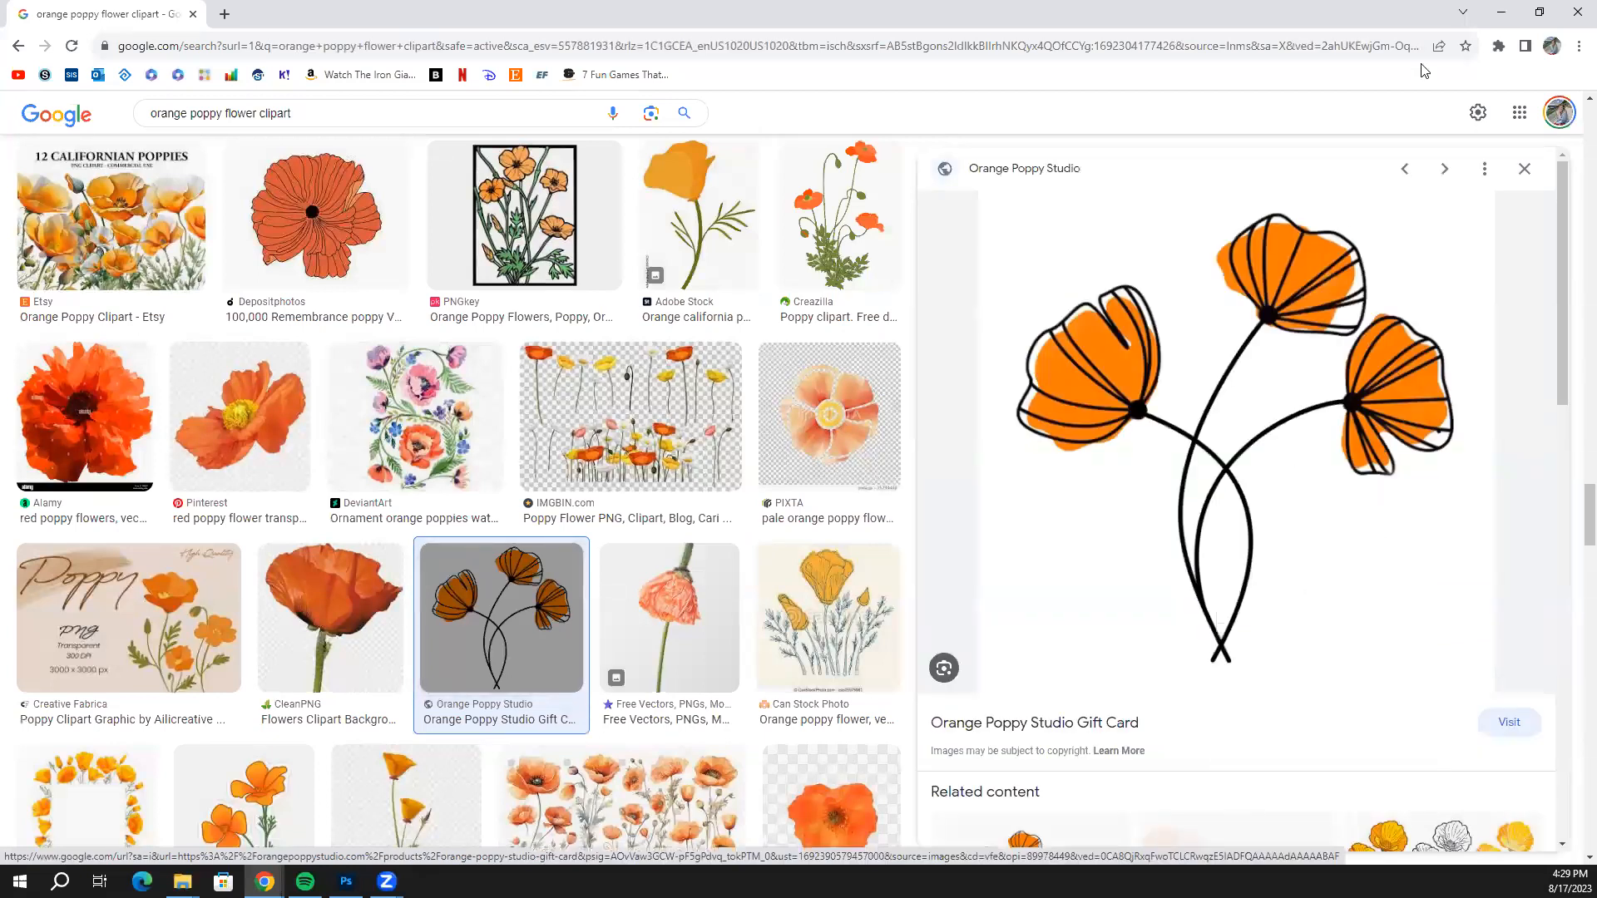
key("alt+Tab")
key("ctrl+v")
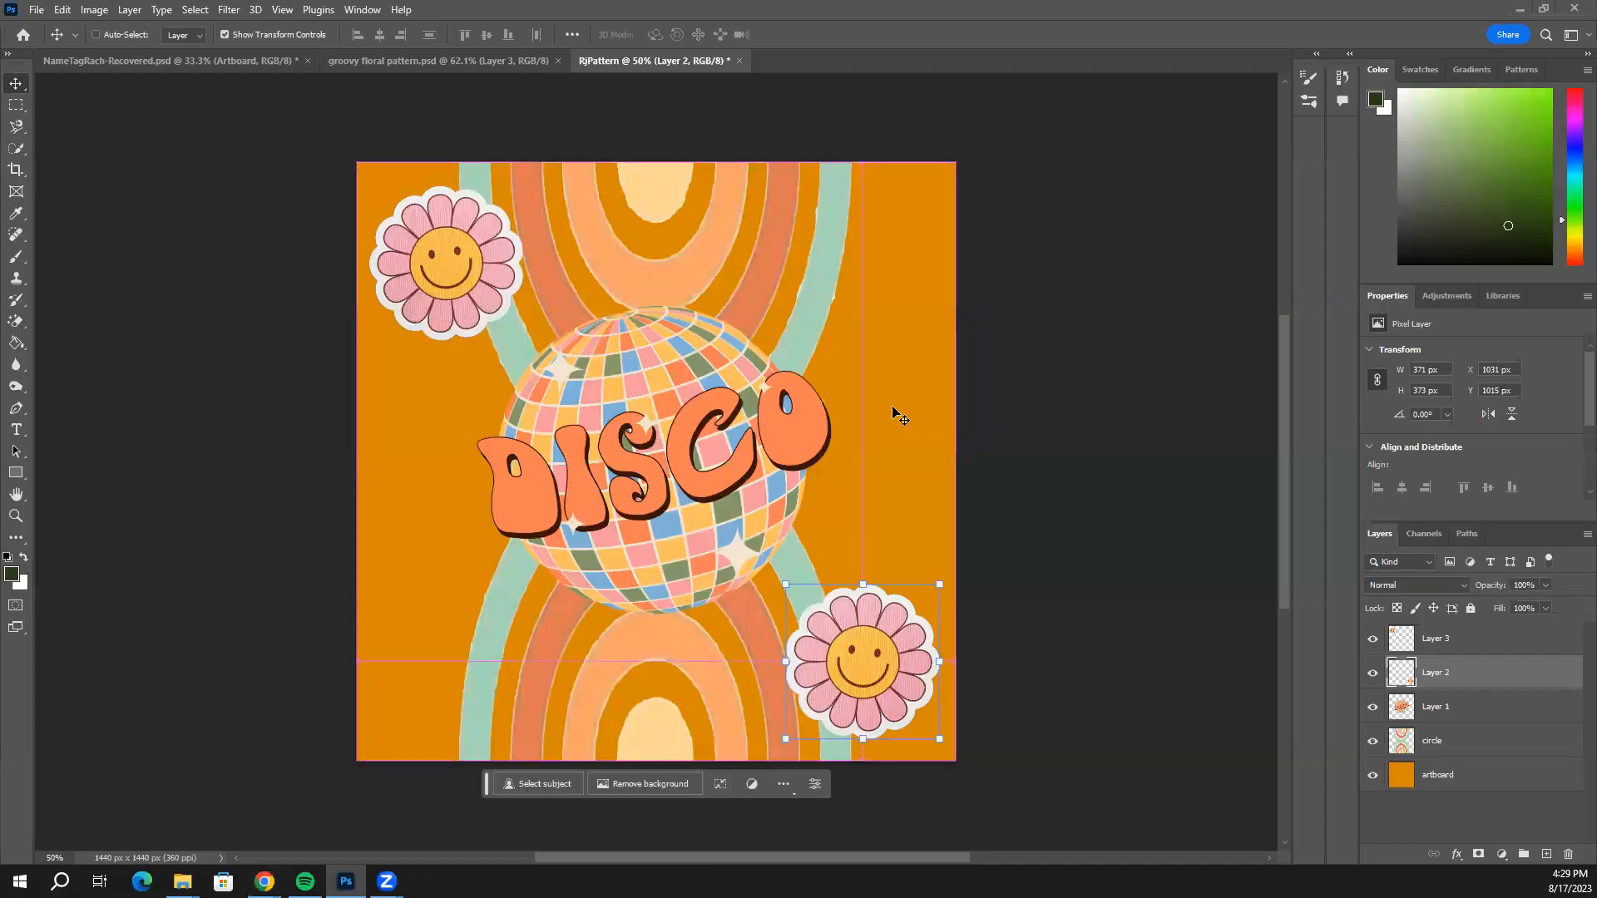
Remove the white background around the three poppies with the Magic Eraser.
left_click(16, 321)
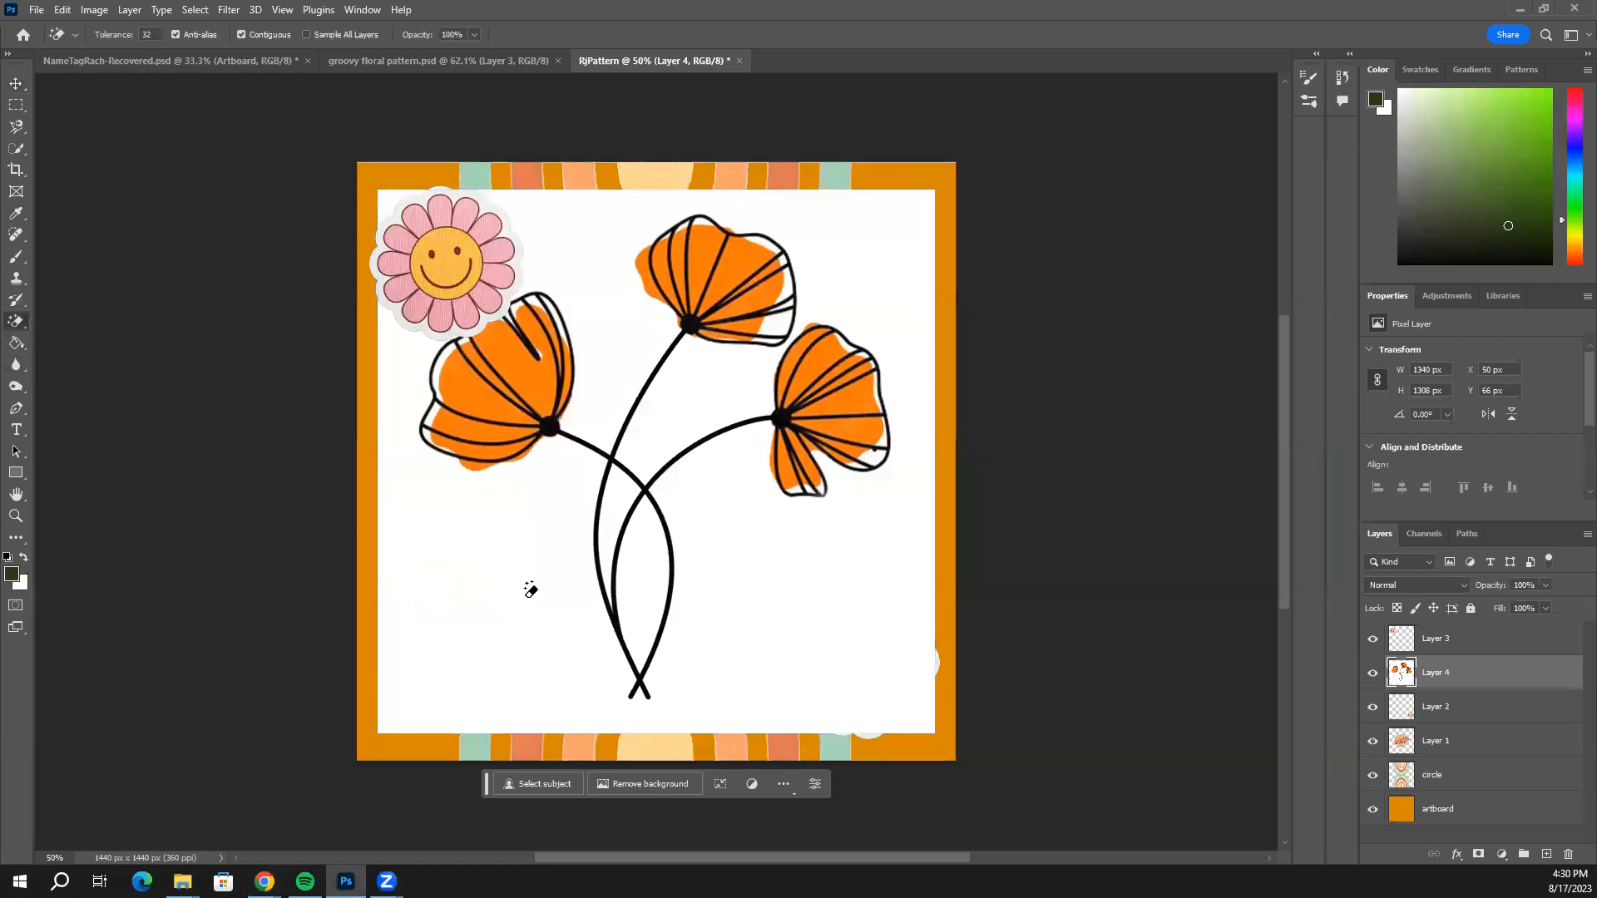
left_click(527, 587)
left_click(12, 81)
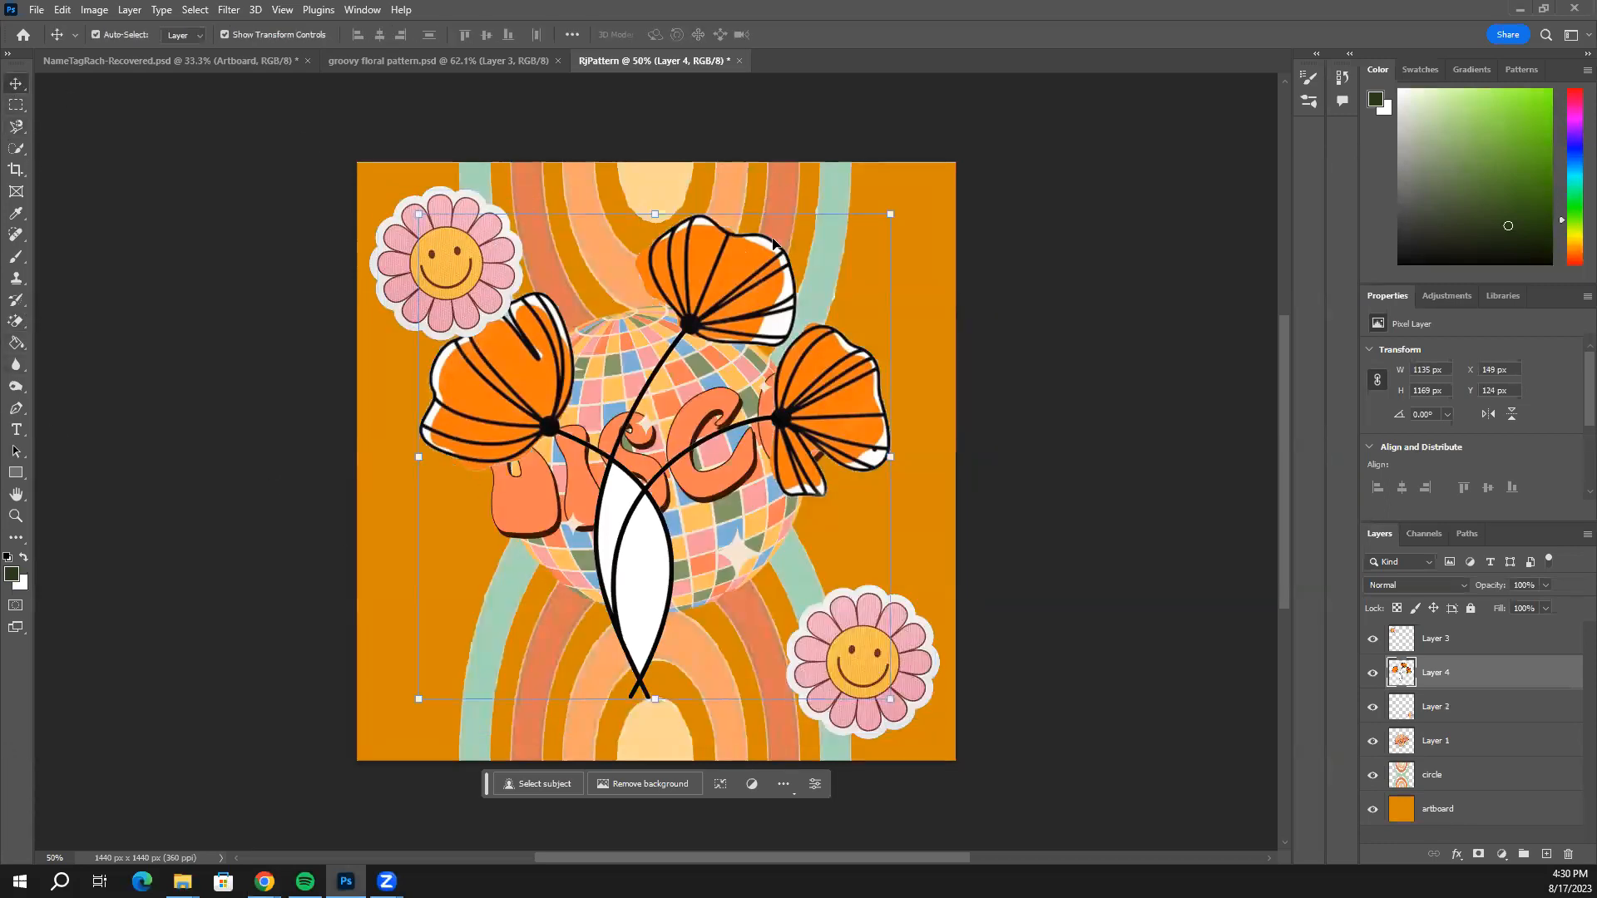
Scale the poppies down to about 391 x 403 px in the lower-left corner and place an upside-down copy in the upper-right corner.
left_click_drag(889, 215, 477, 623)
left_click(516, 800)
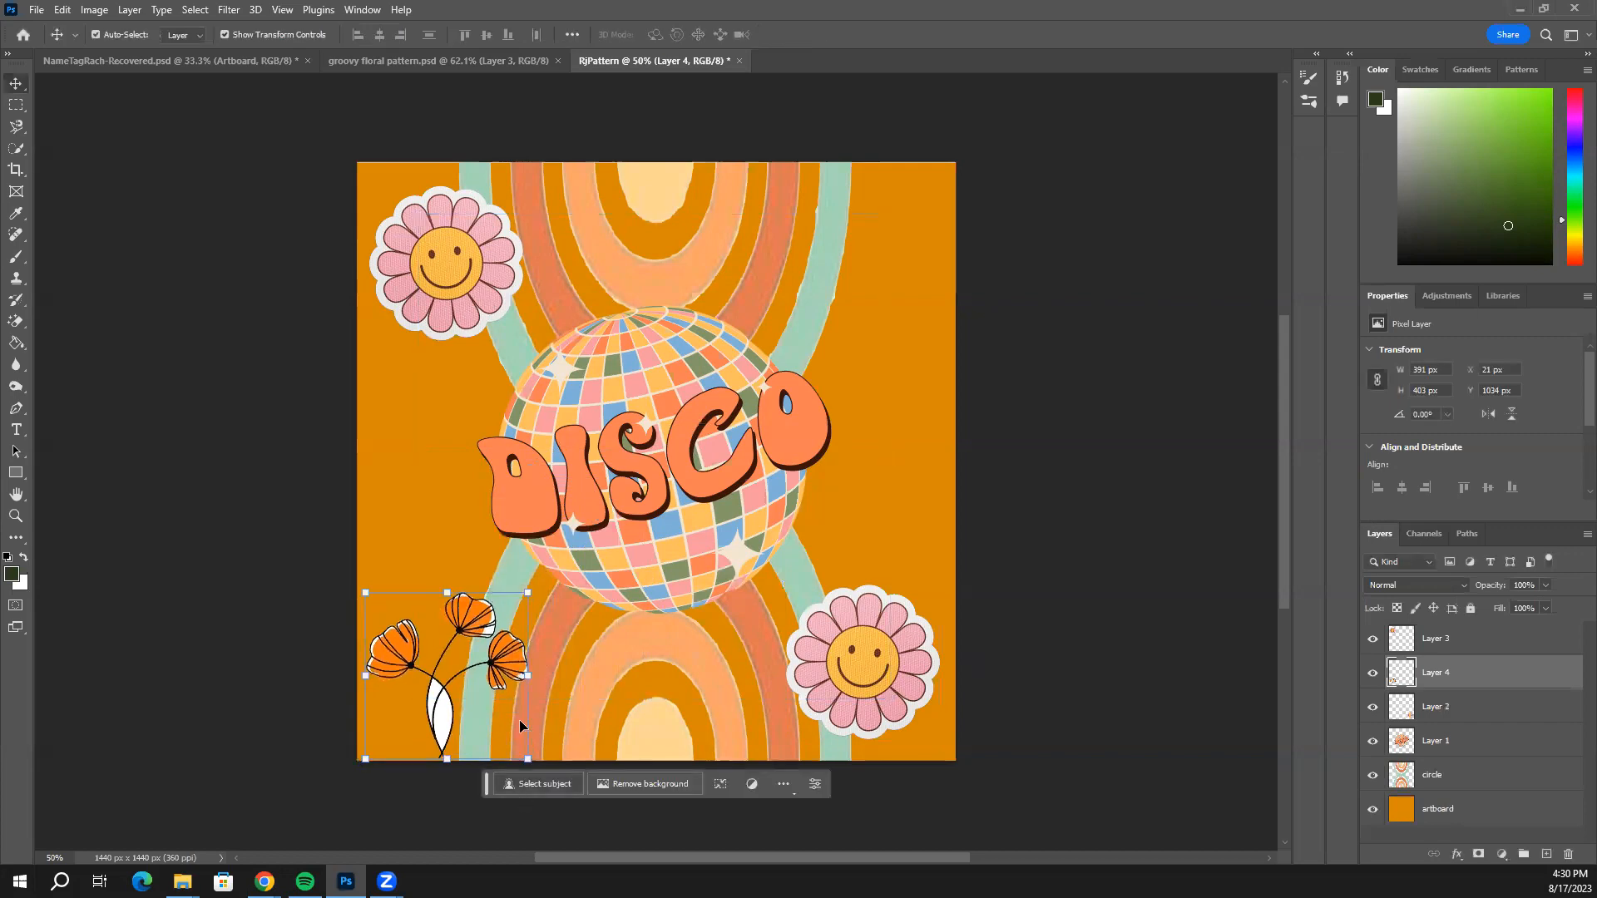
key("ctrl+c")
key("ctrl+v")
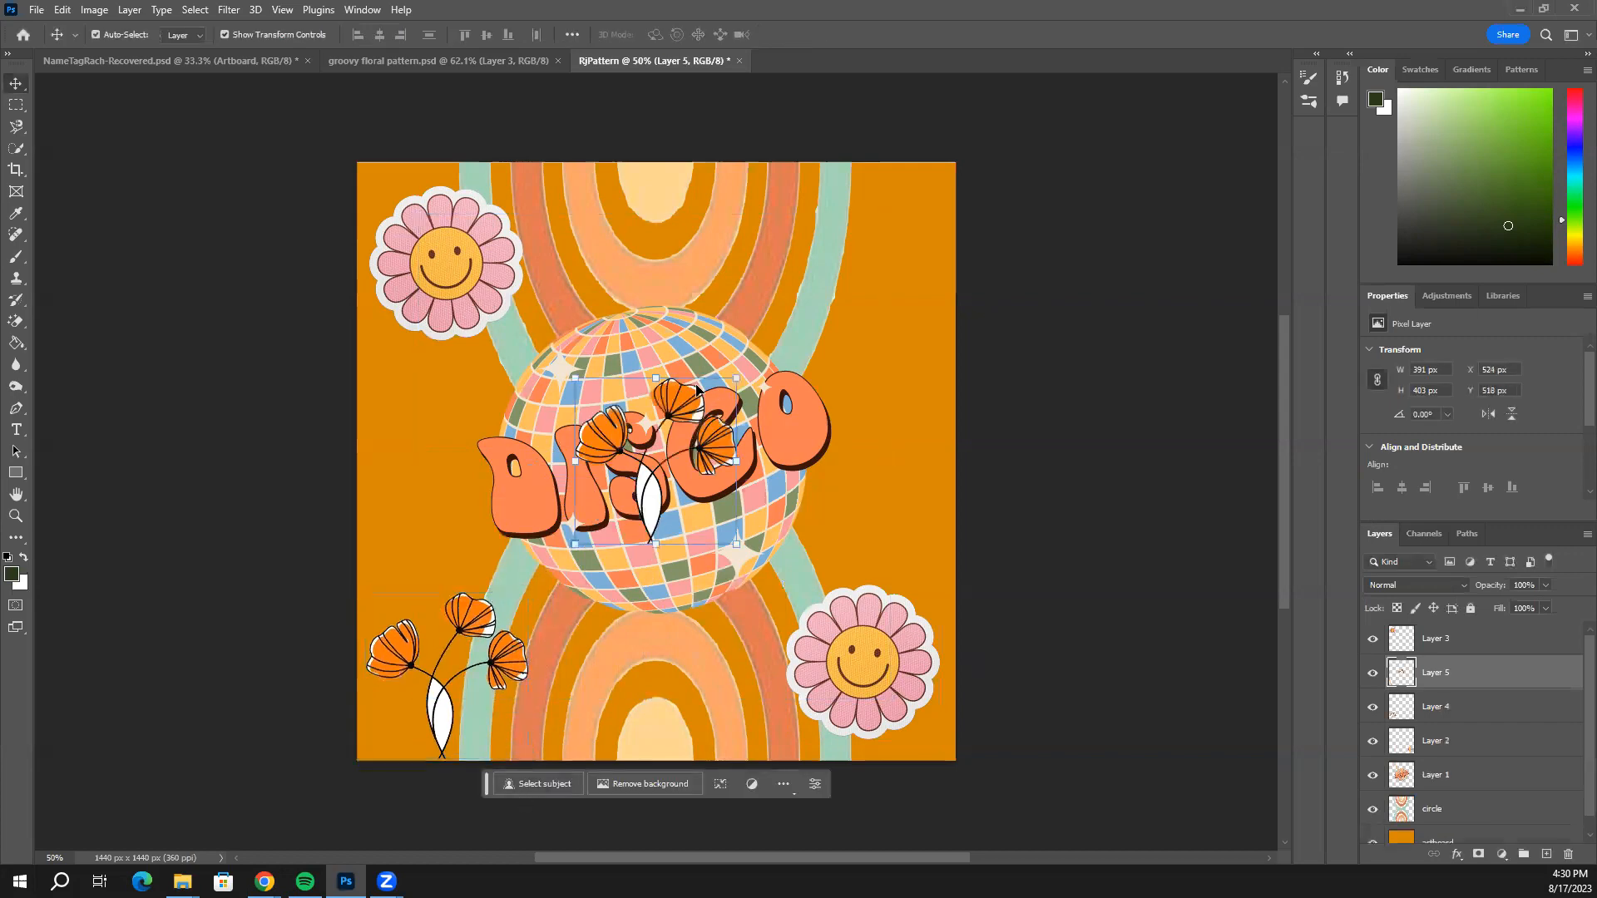
left_click_drag(564, 368, 772, 567)
left_click_drag(664, 425, 865, 226)
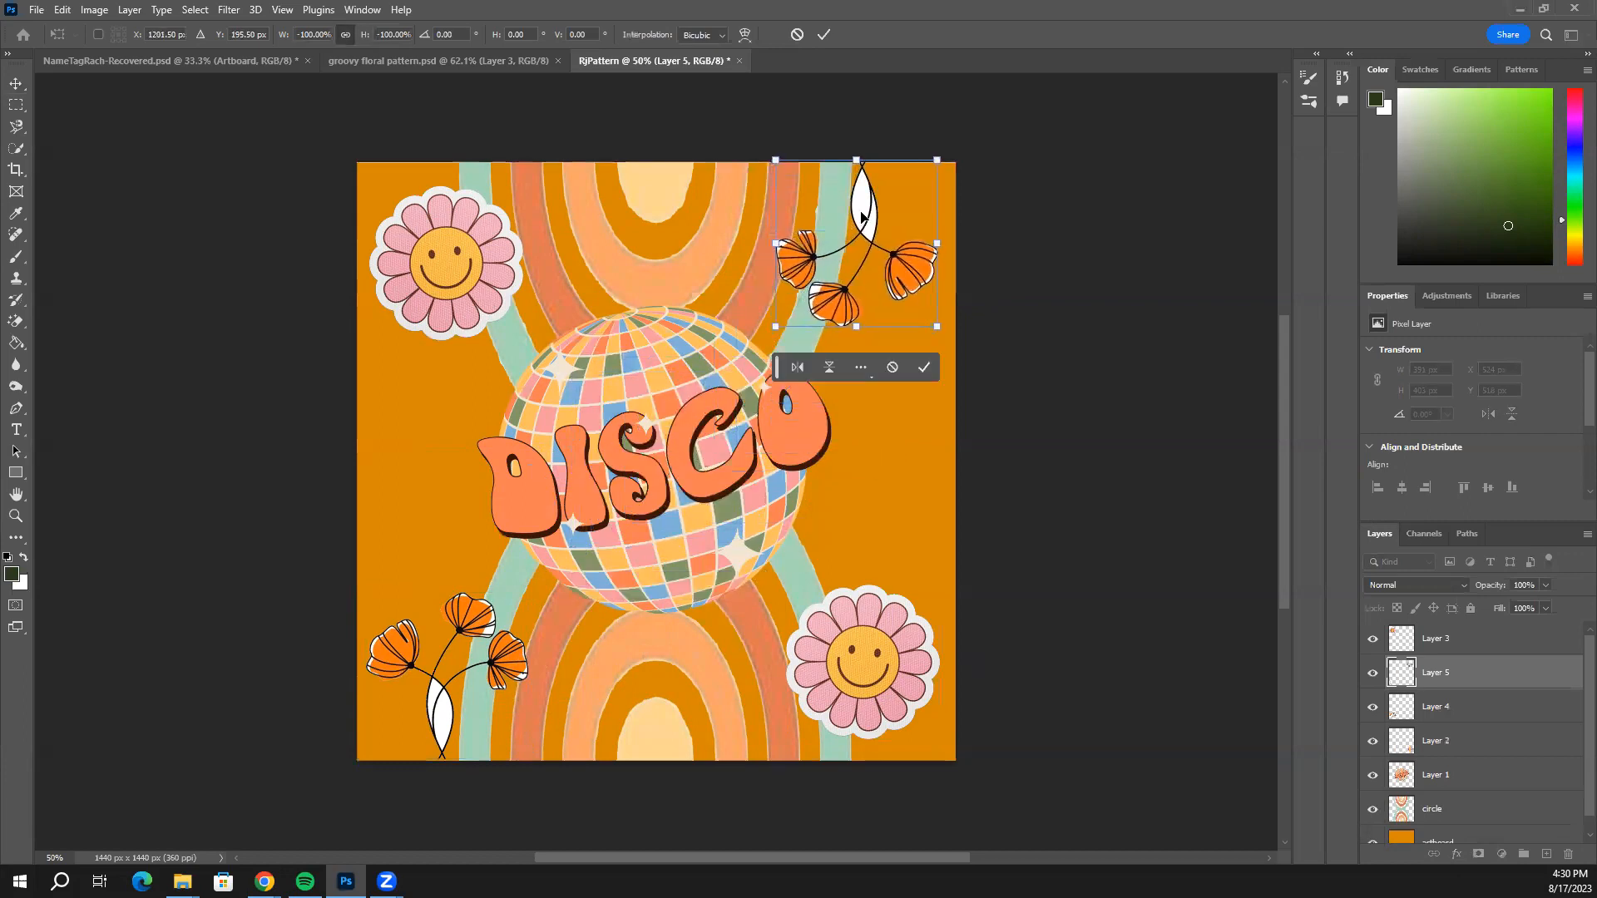
left_click(922, 368)
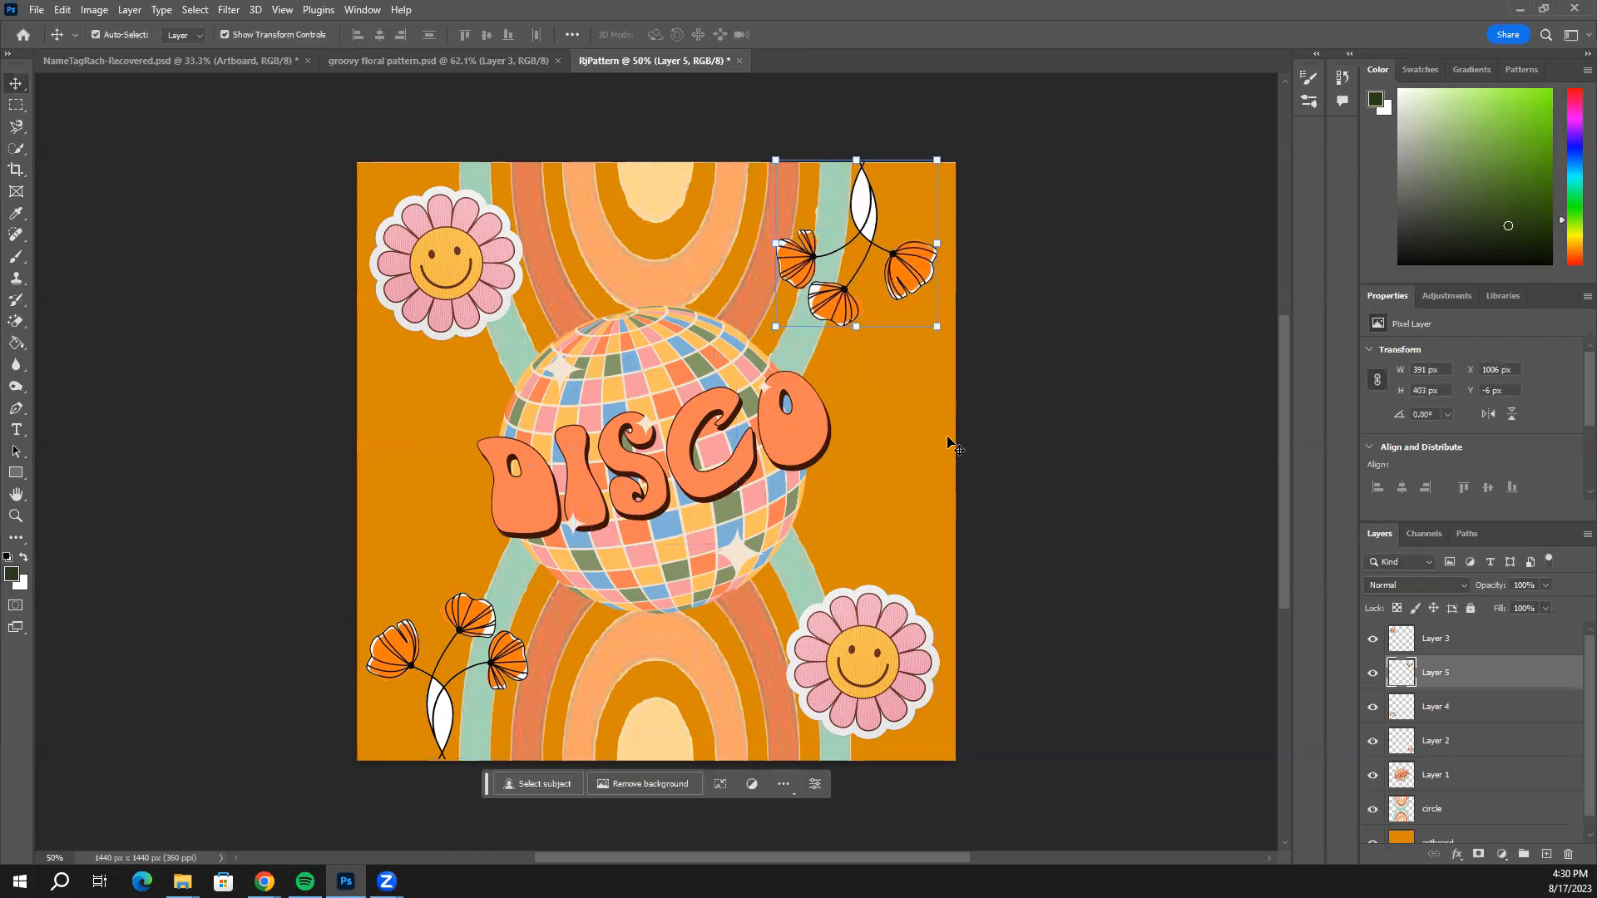
Enlarge the disco ball graphic to about 105% and recenter it on the canvas.
left_click(726, 449)
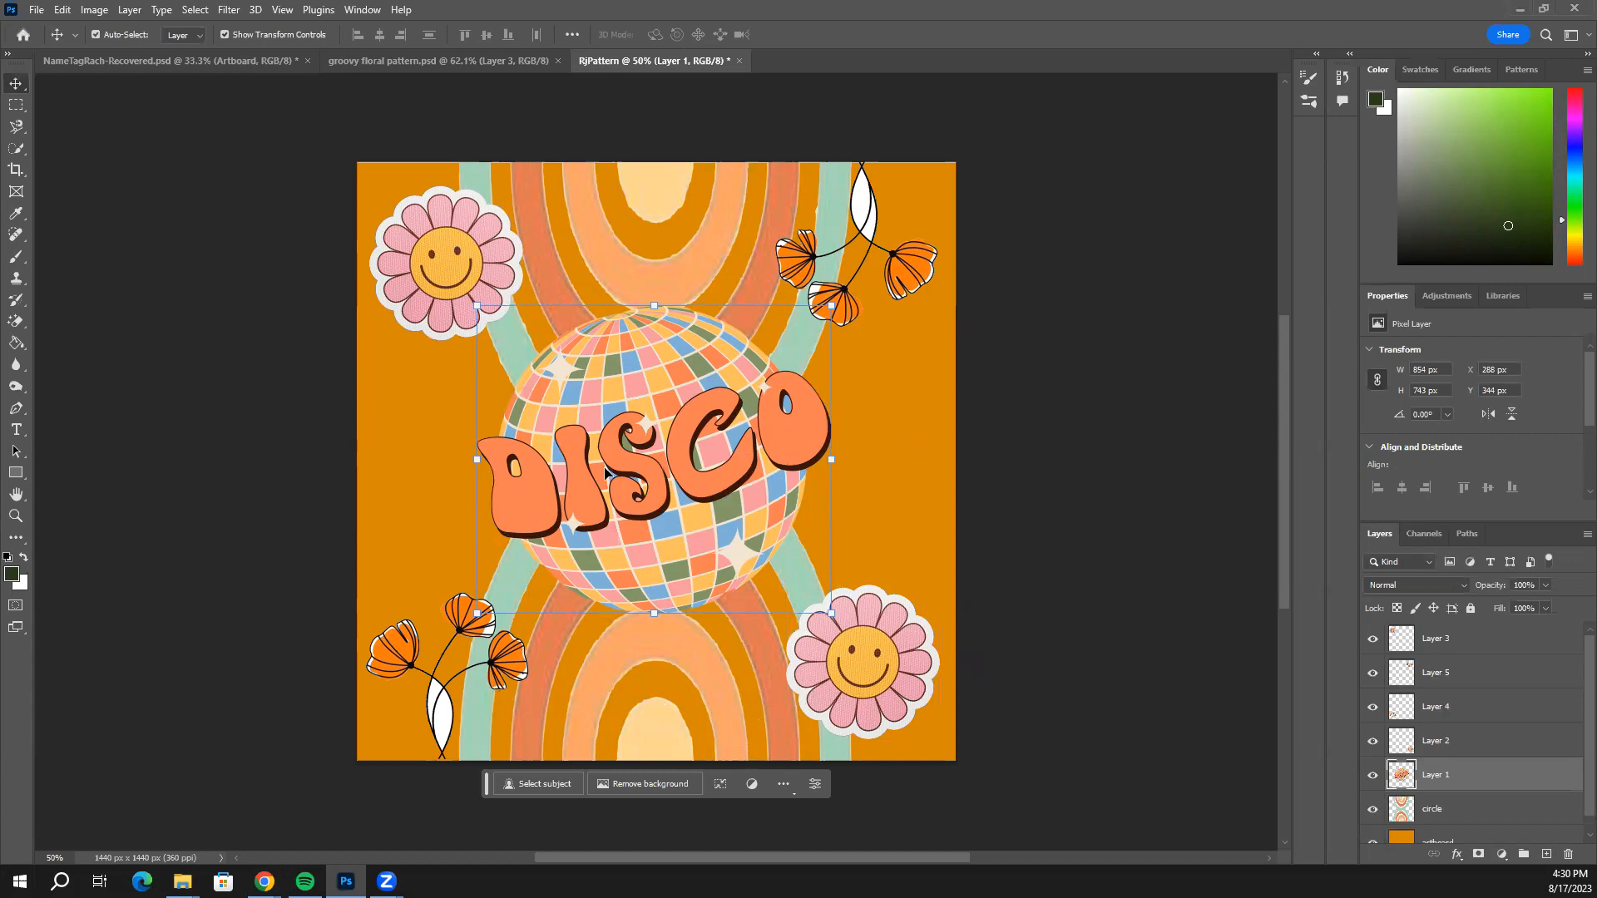
left_click_drag(831, 305, 850, 289)
left_click_drag(702, 397, 694, 407)
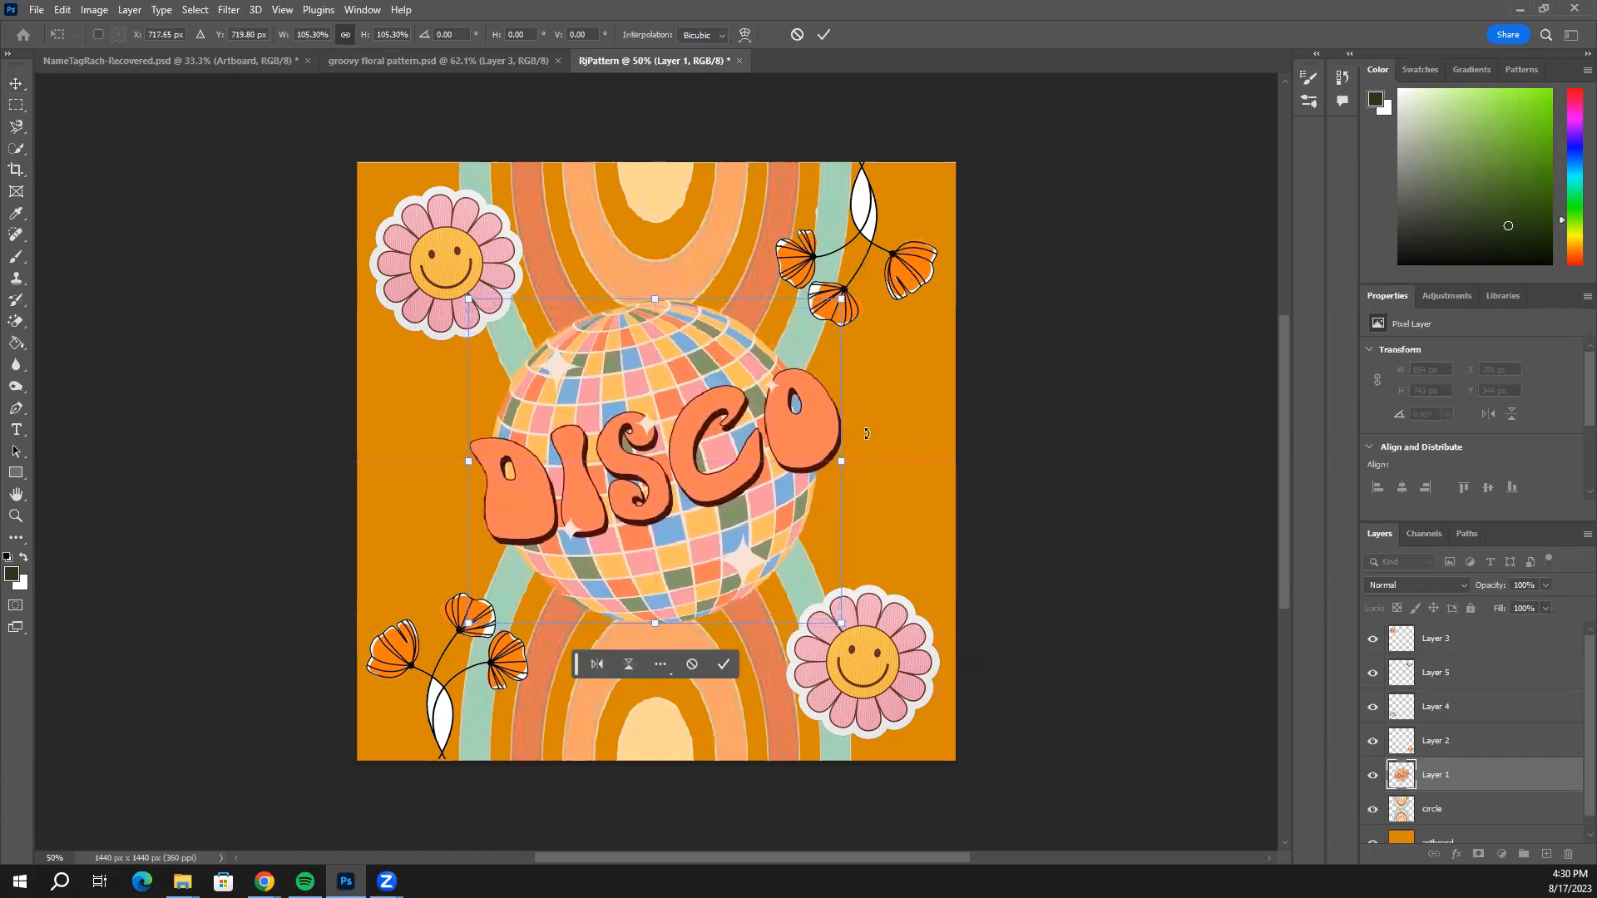
key("Return")
left_click(911, 428)
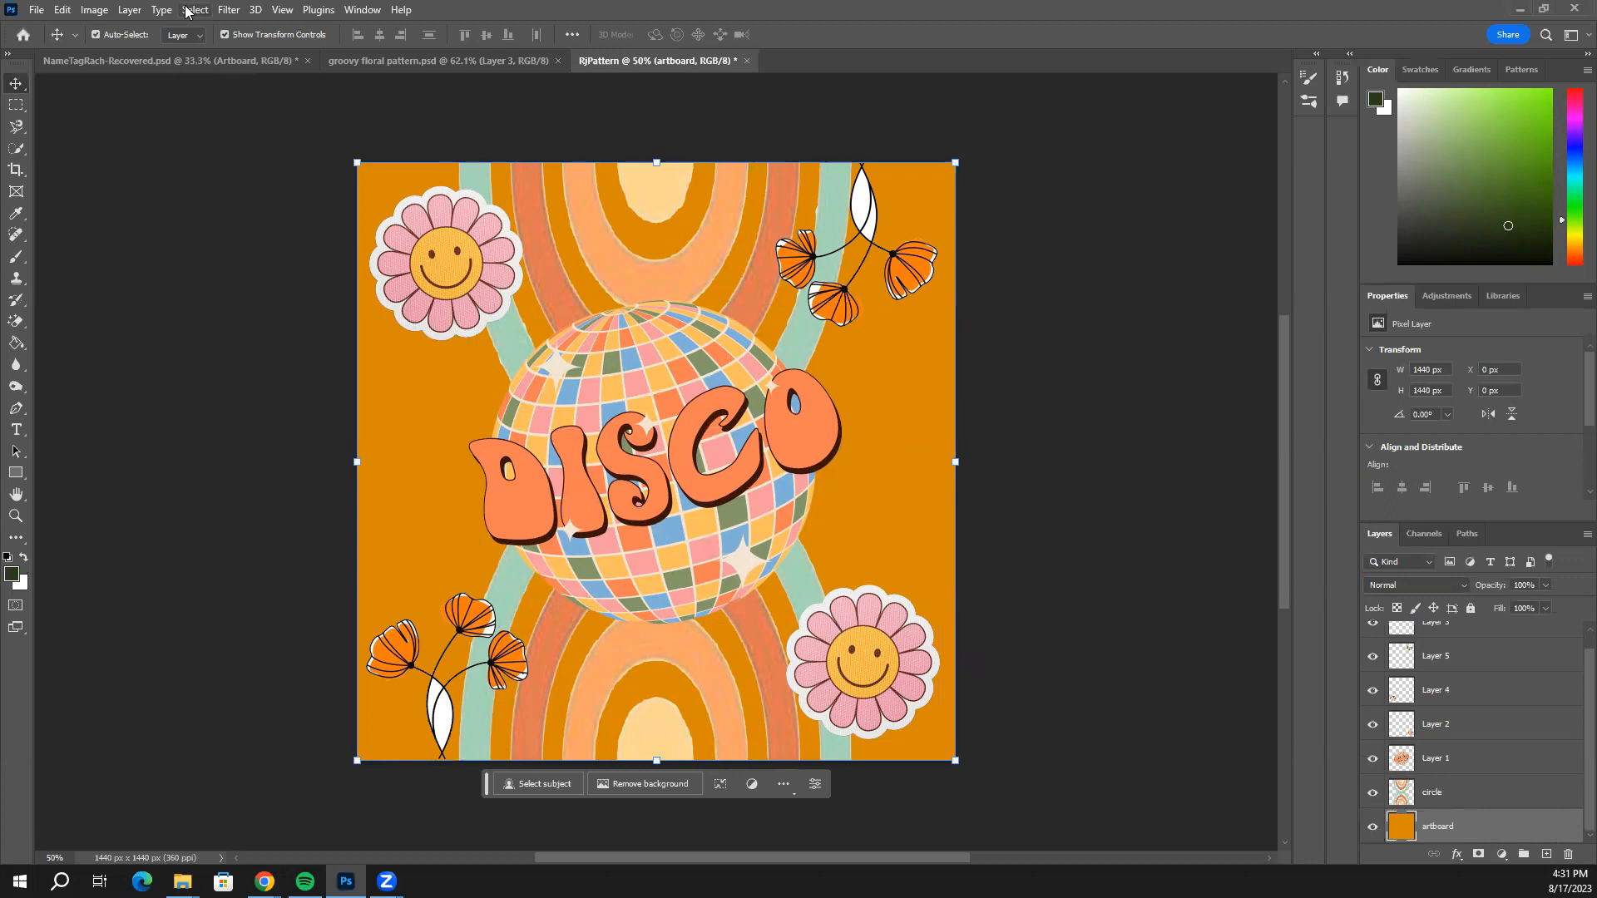
Turn on Pattern Preview for the tile and accept its notice.
left_click(282, 10)
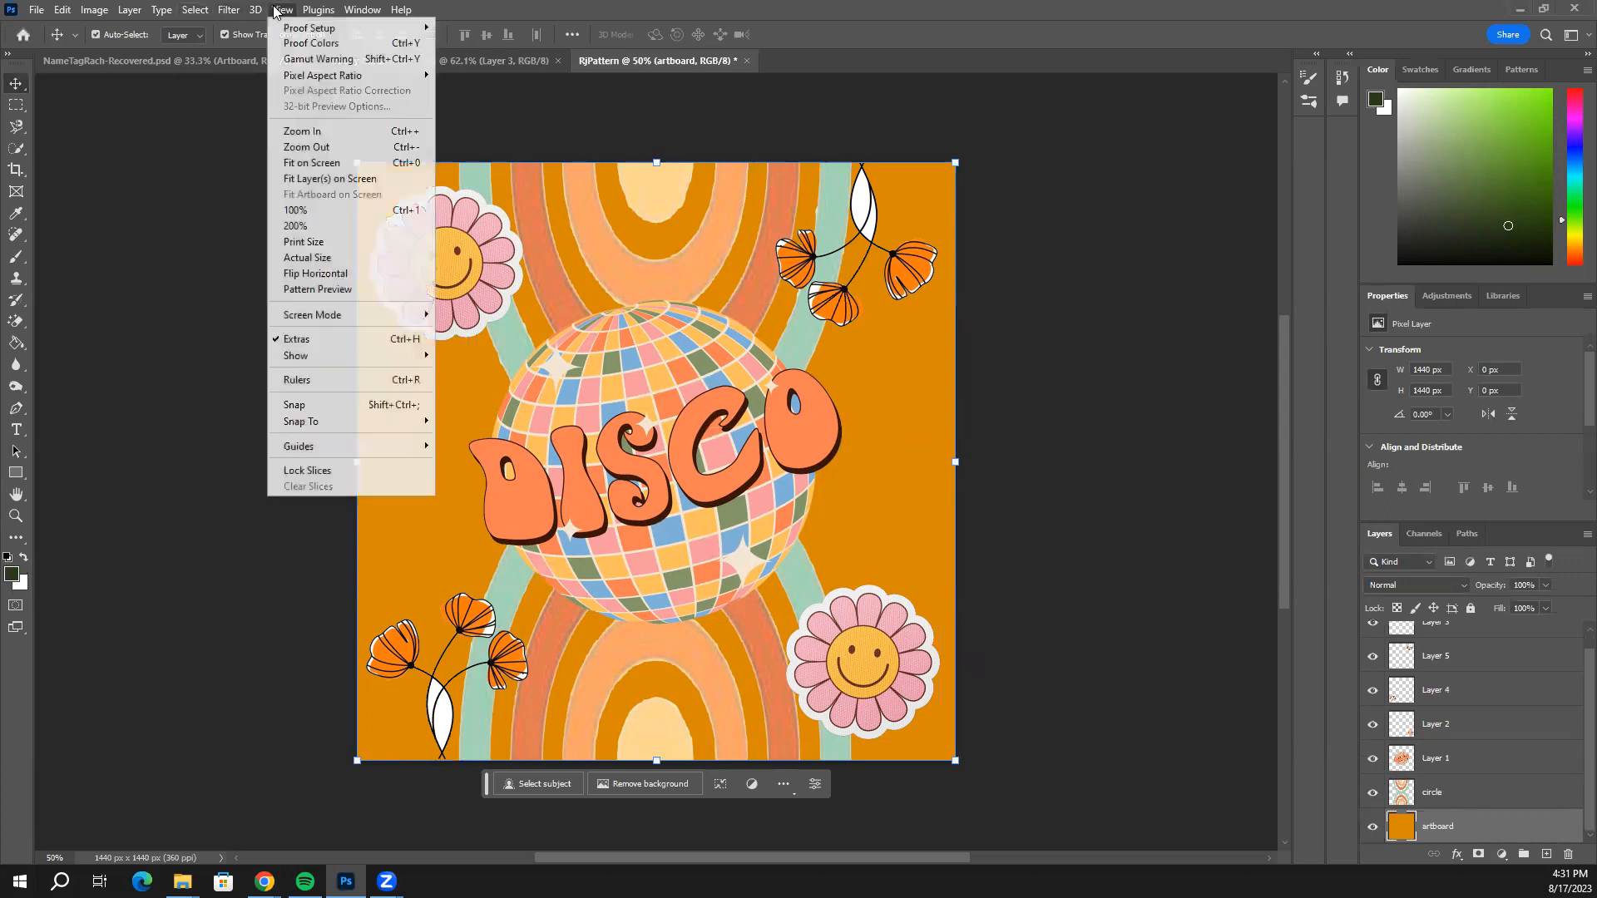
left_click(282, 10)
left_click(282, 10)
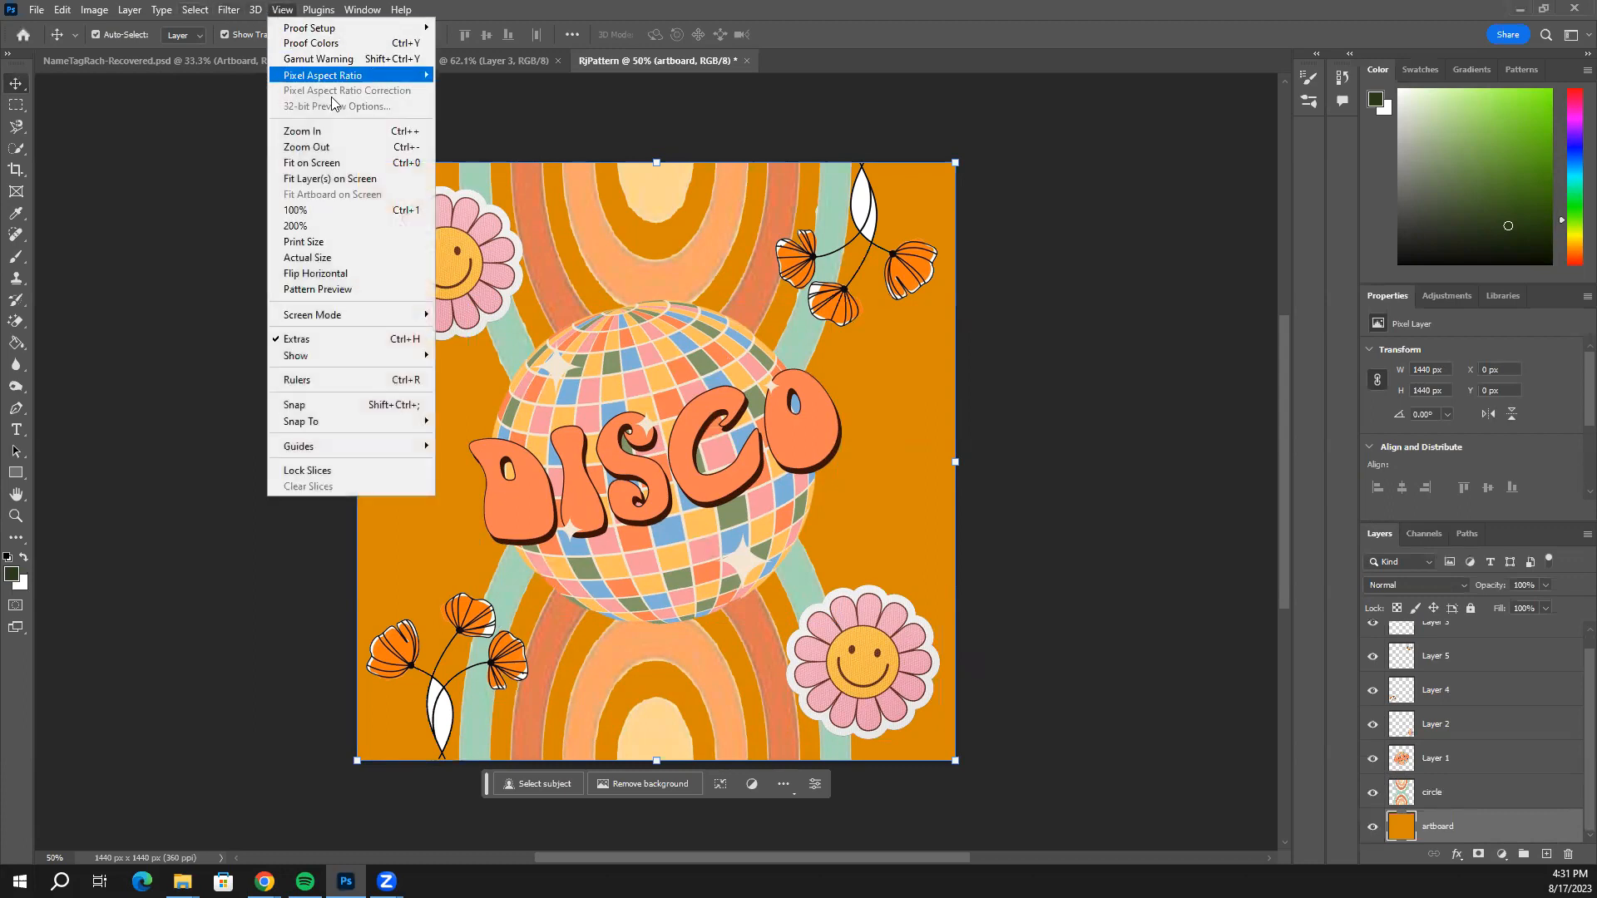
left_click(383, 288)
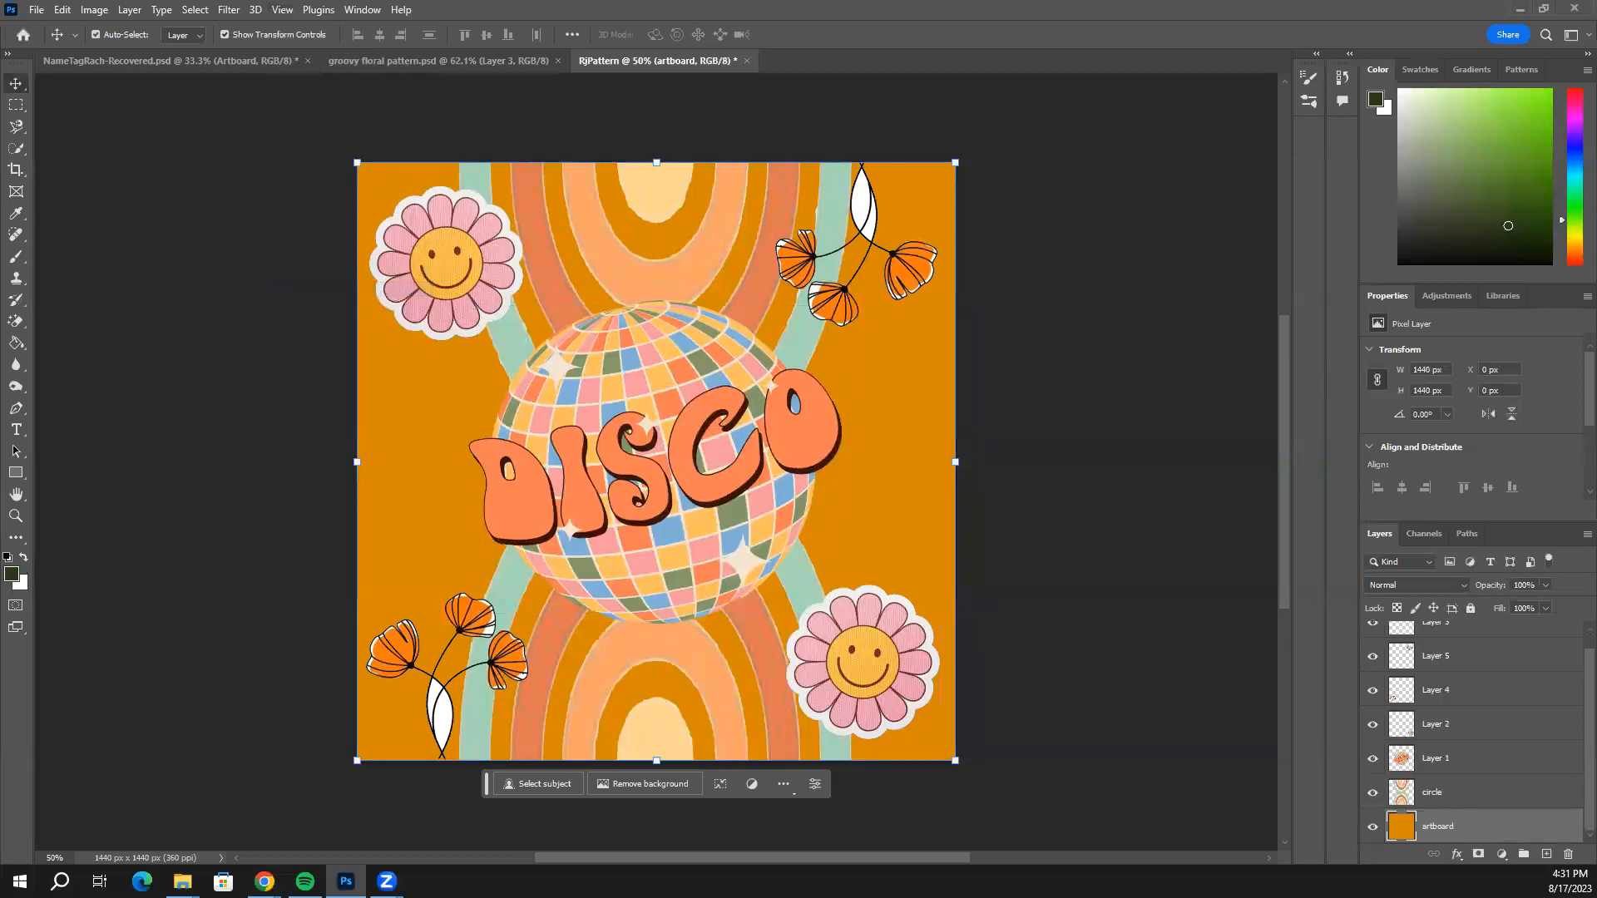
left_click(651, 466)
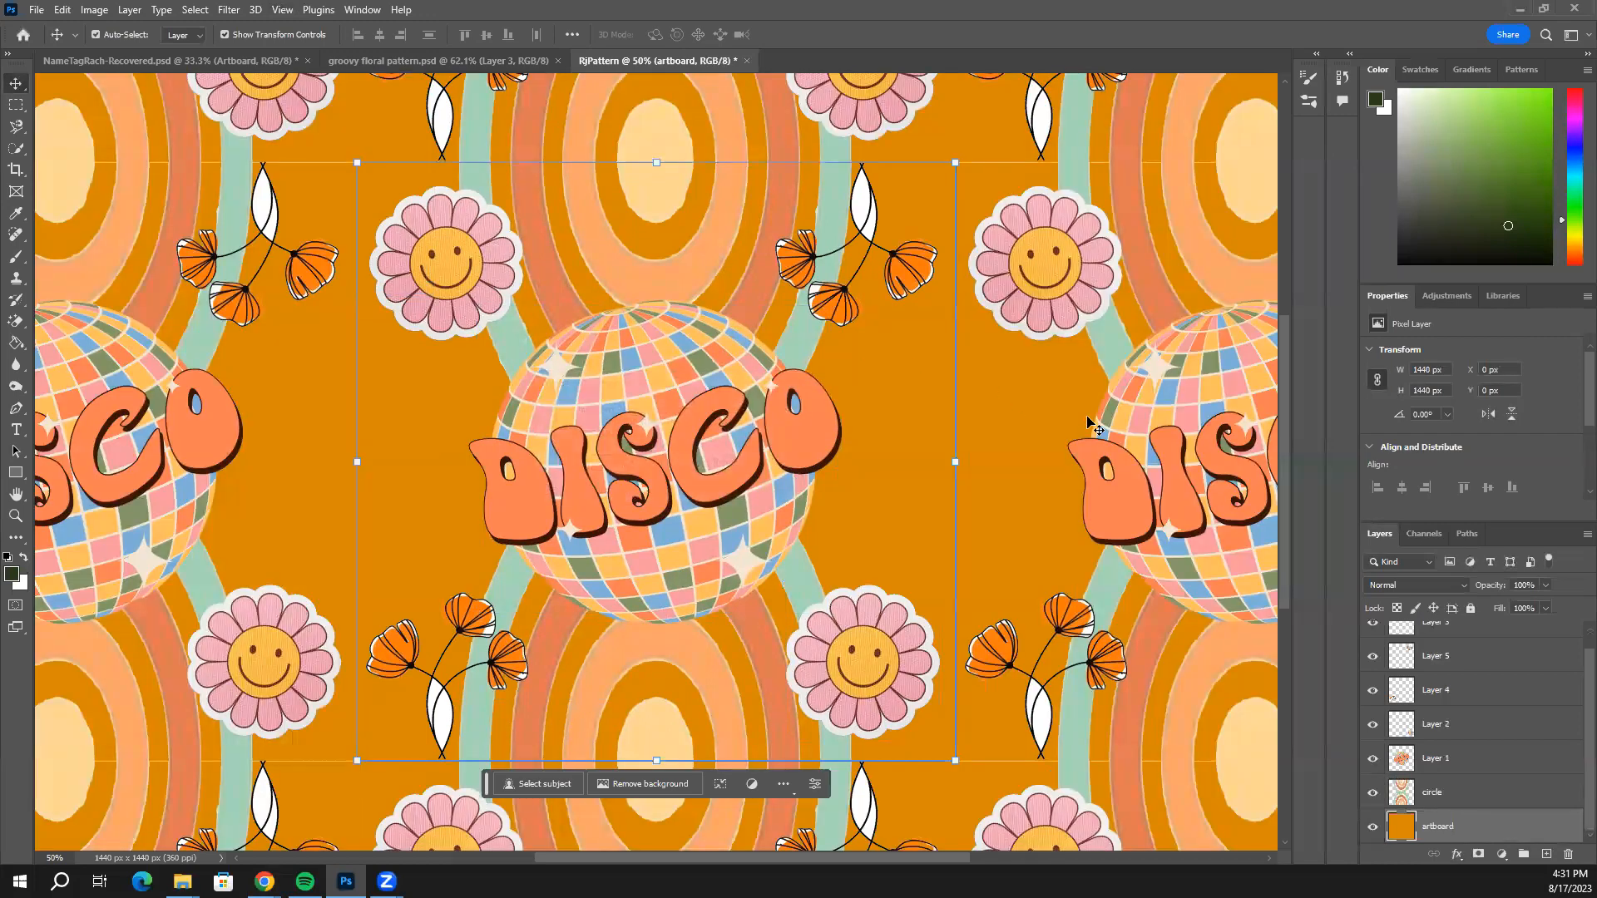
Examine how the tile repeats across the canvas, from a distant overview back to about 33% magnification.
key("ctrl+minus")
key("ctrl+minus")
key("ctrl+minus")
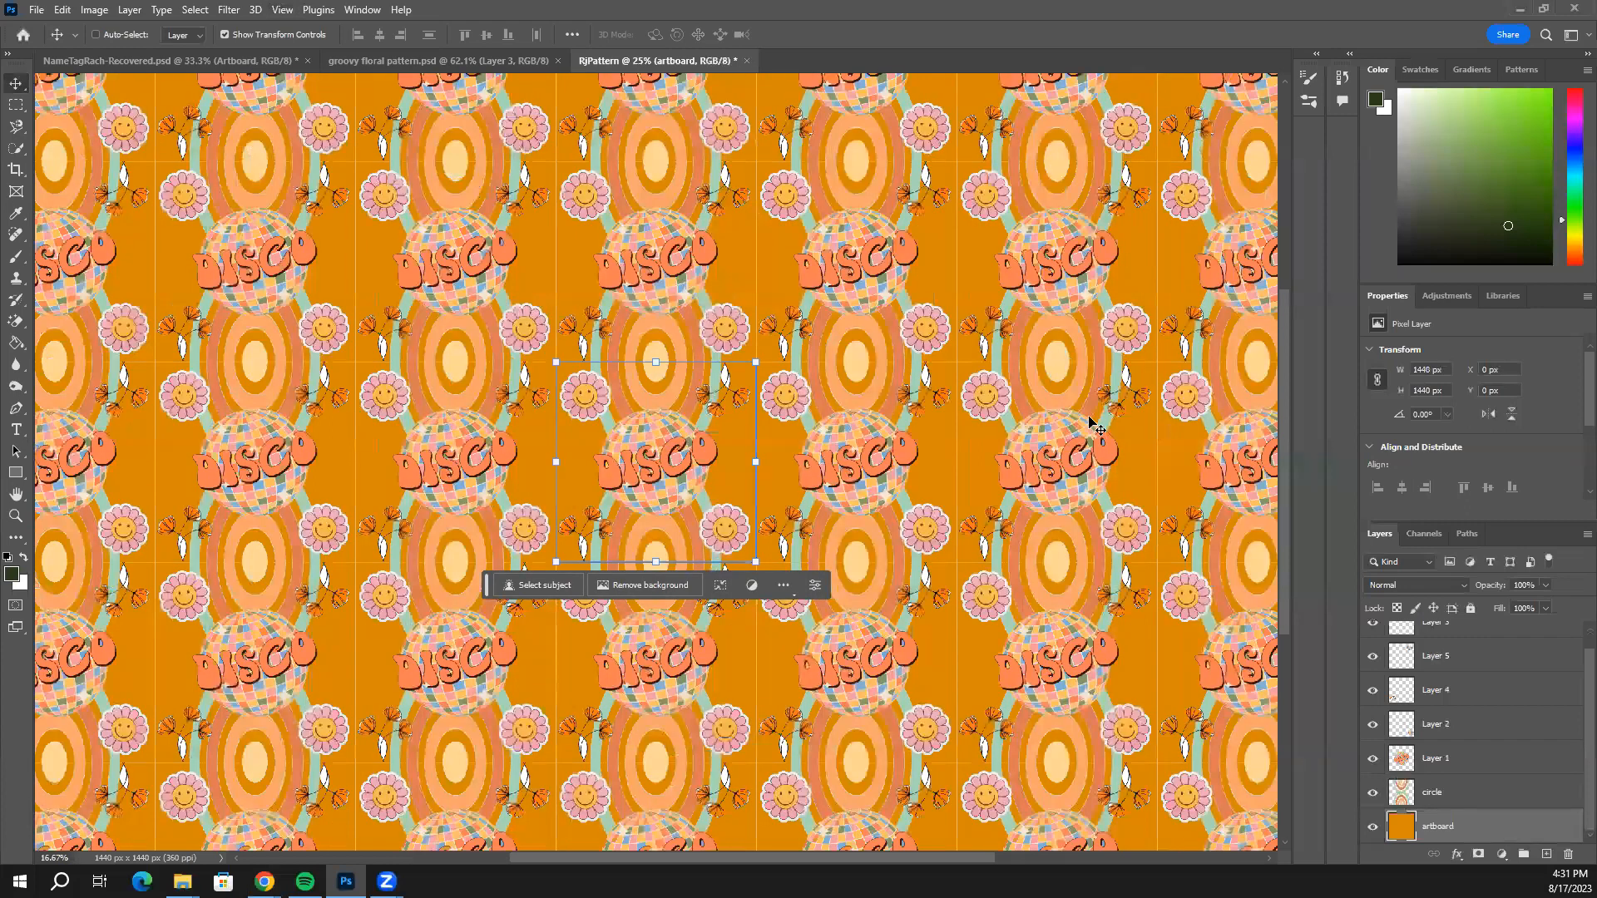
key("ctrl+minus")
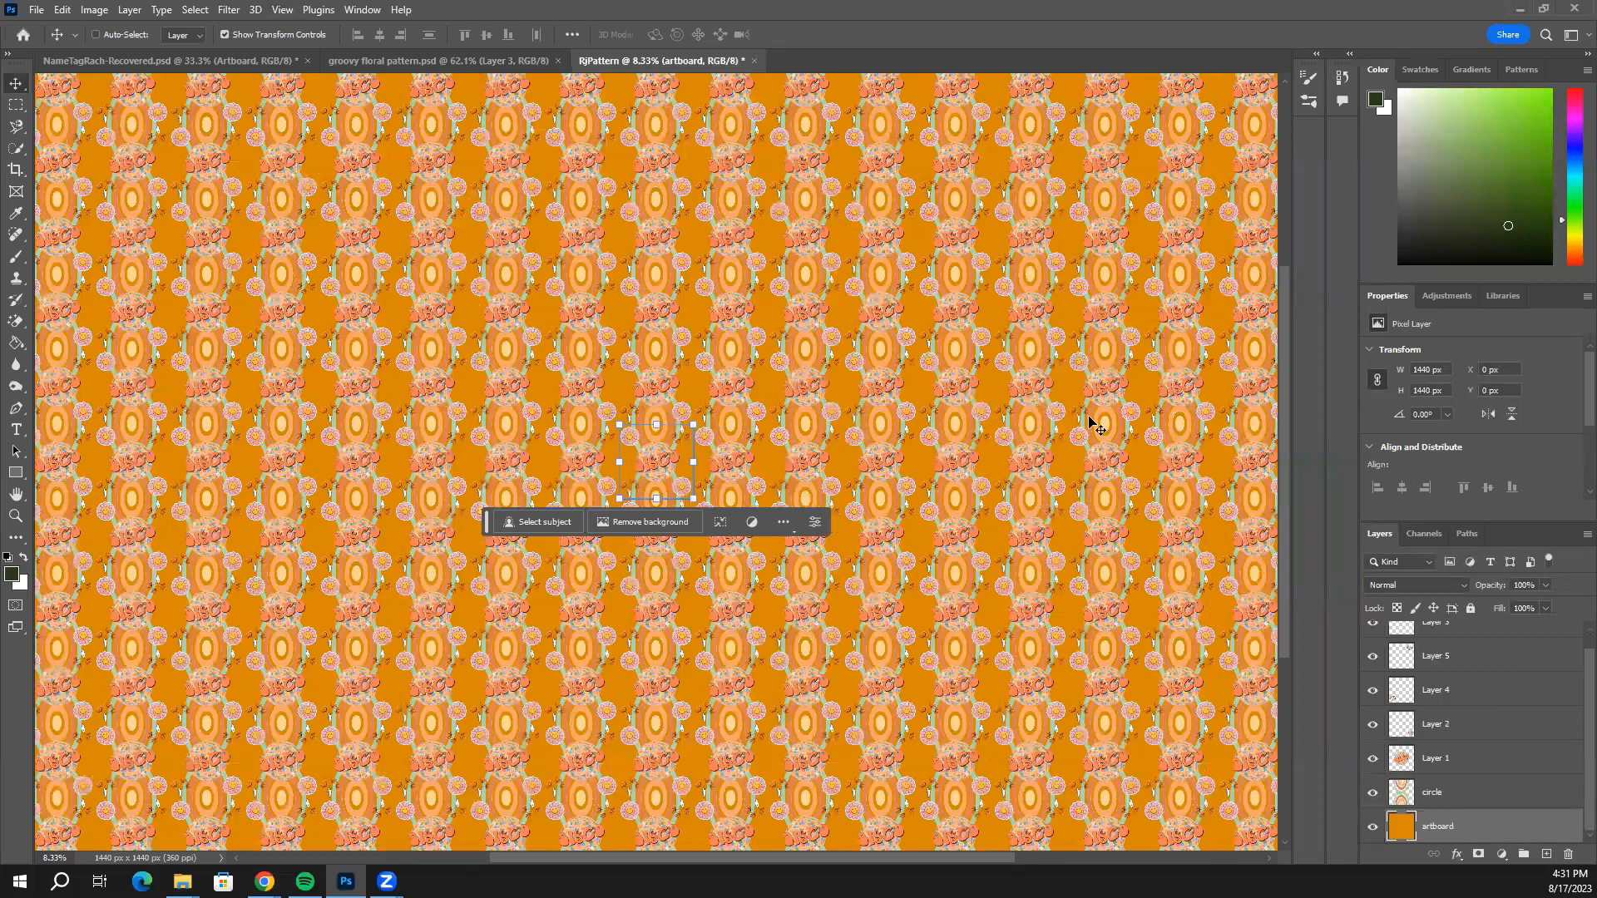
key("ctrl+minus")
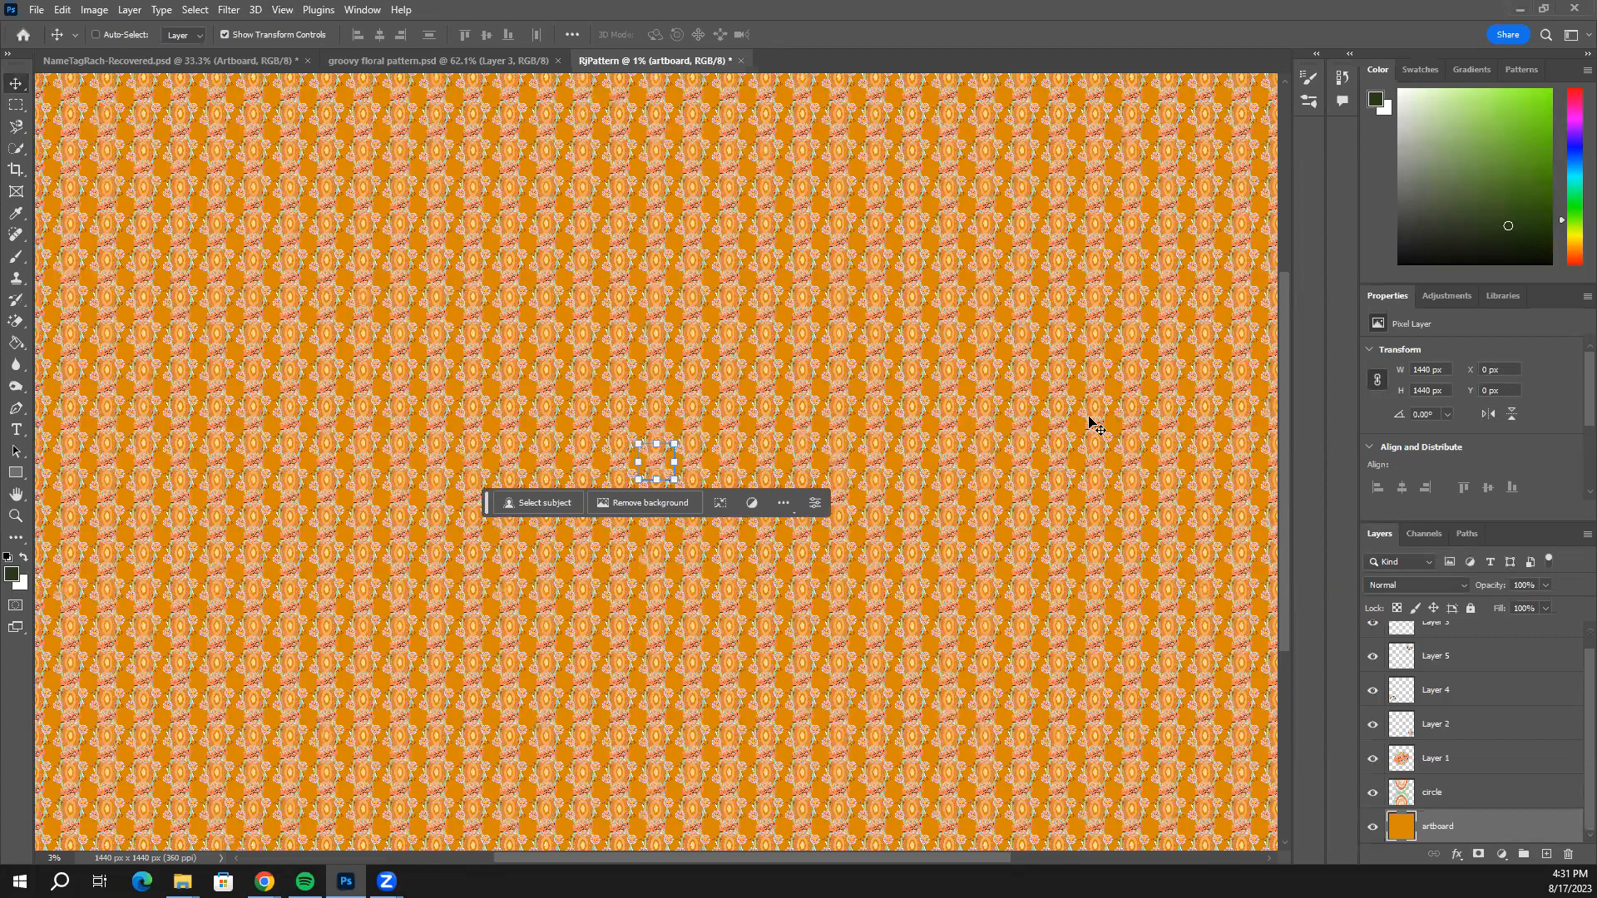
key("ctrl+plus")
key("ctrl+plus")
key("ctrl+plus")
key("ctrl+plus")
key("ctrl+plus")
key("ctrl+plus")
key("ctrl+plus")
key("ctrl+plus")
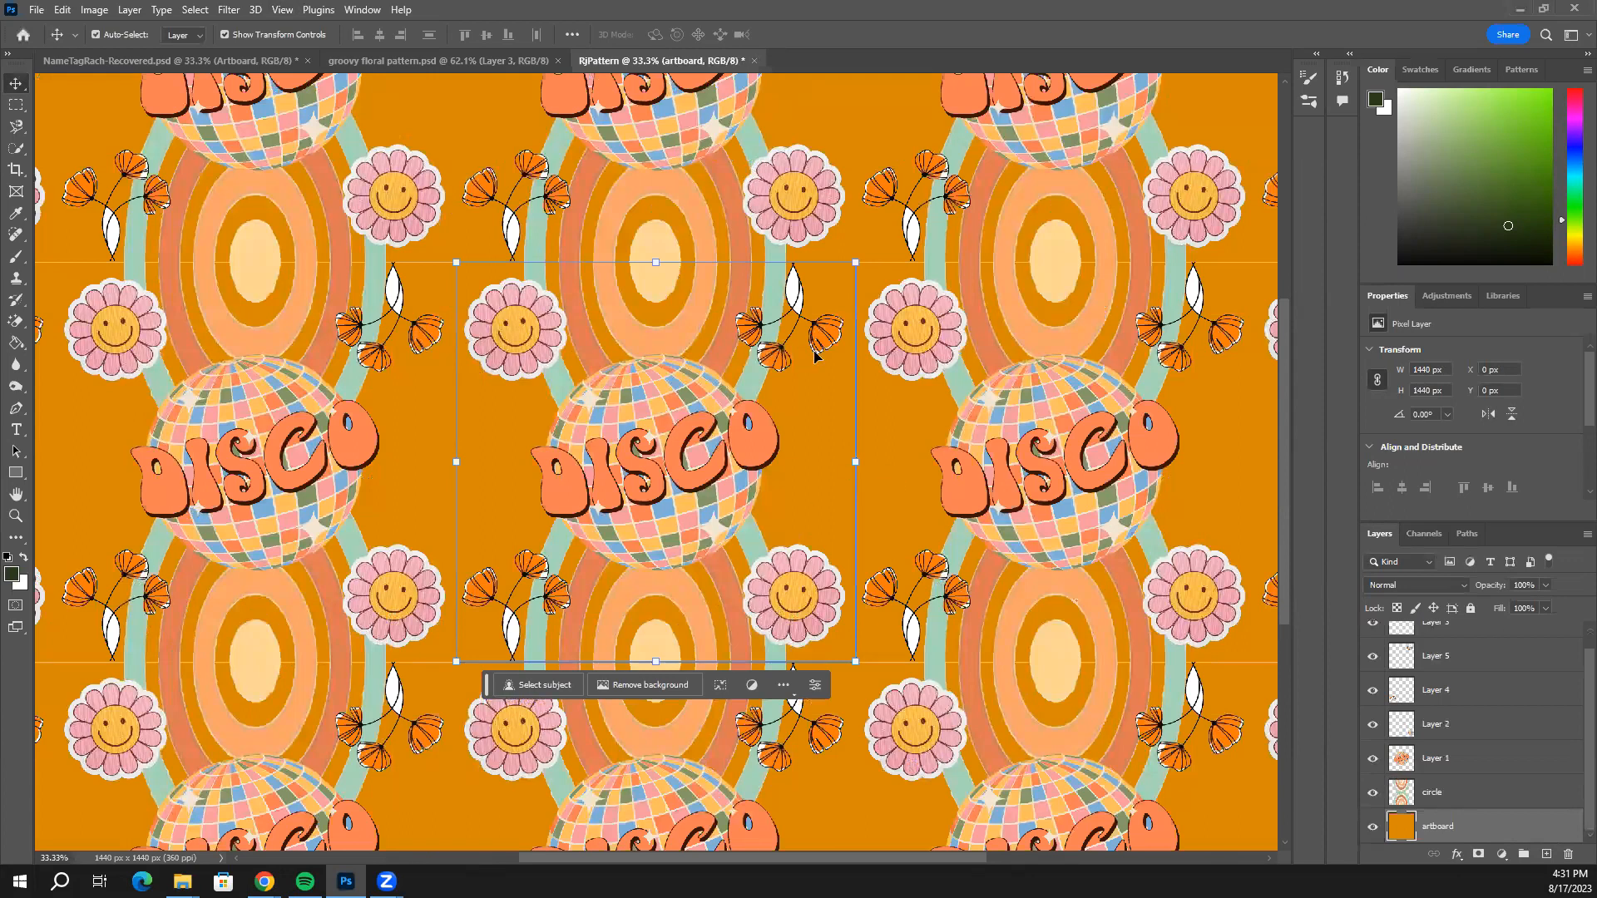
Move the lower-right smiley flower so it overlaps the lower-right edge of the disco ball.
left_click_drag(805, 592, 882, 505)
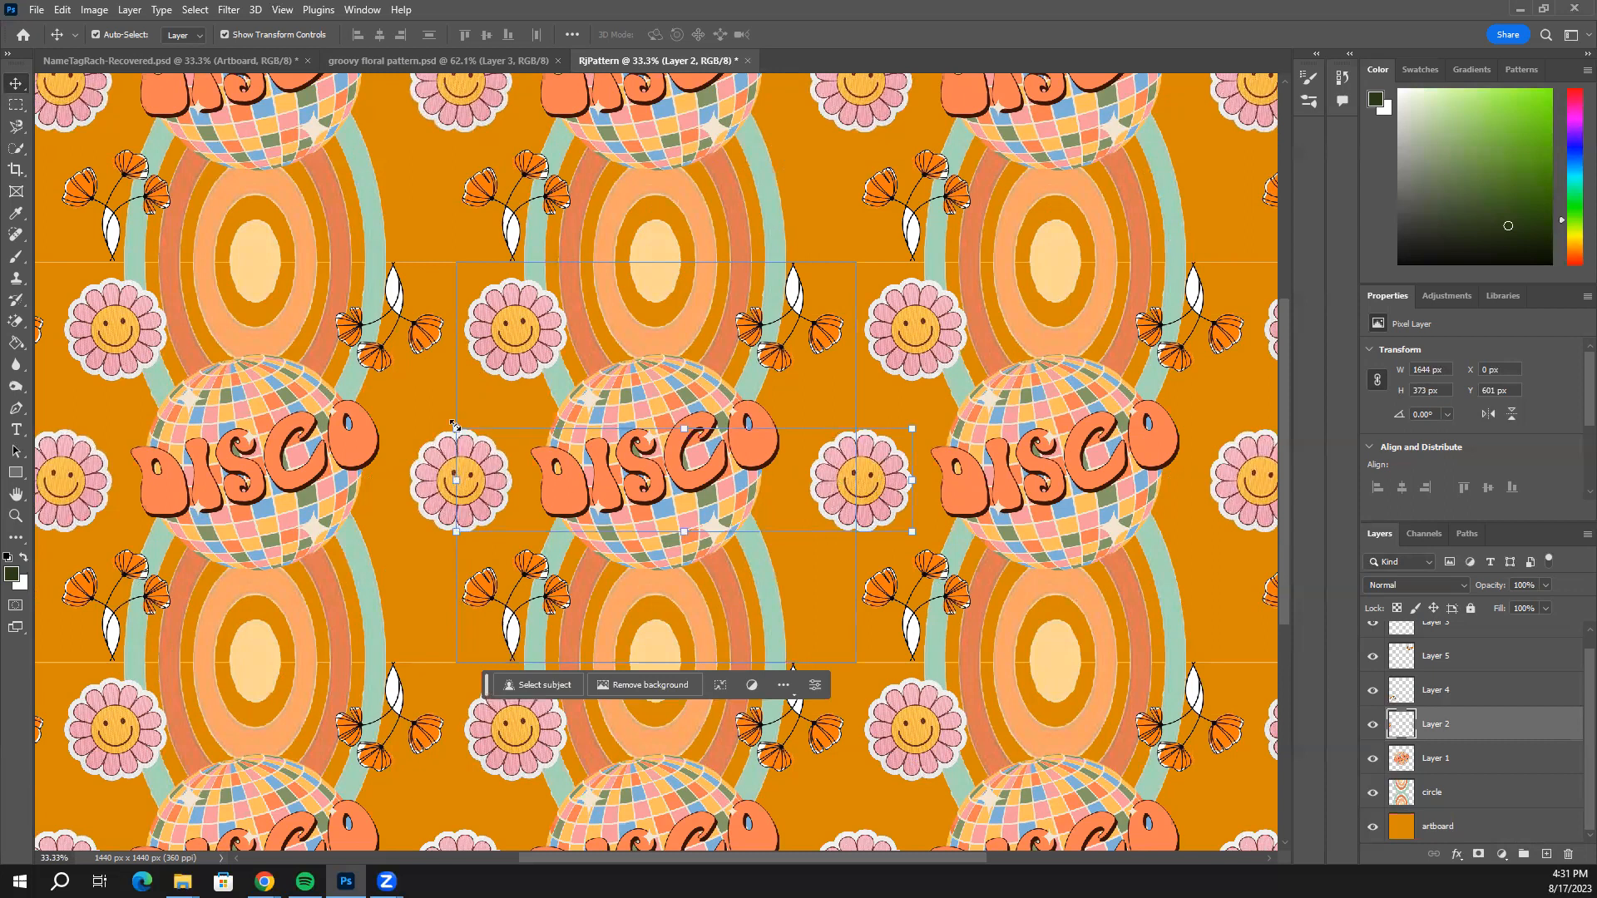
mouse_move(500, 472)
left_mouse_down()
mouse_move(495, 449)
mouse_move(528, 465)
mouse_move(508, 463)
left_mouse_up()
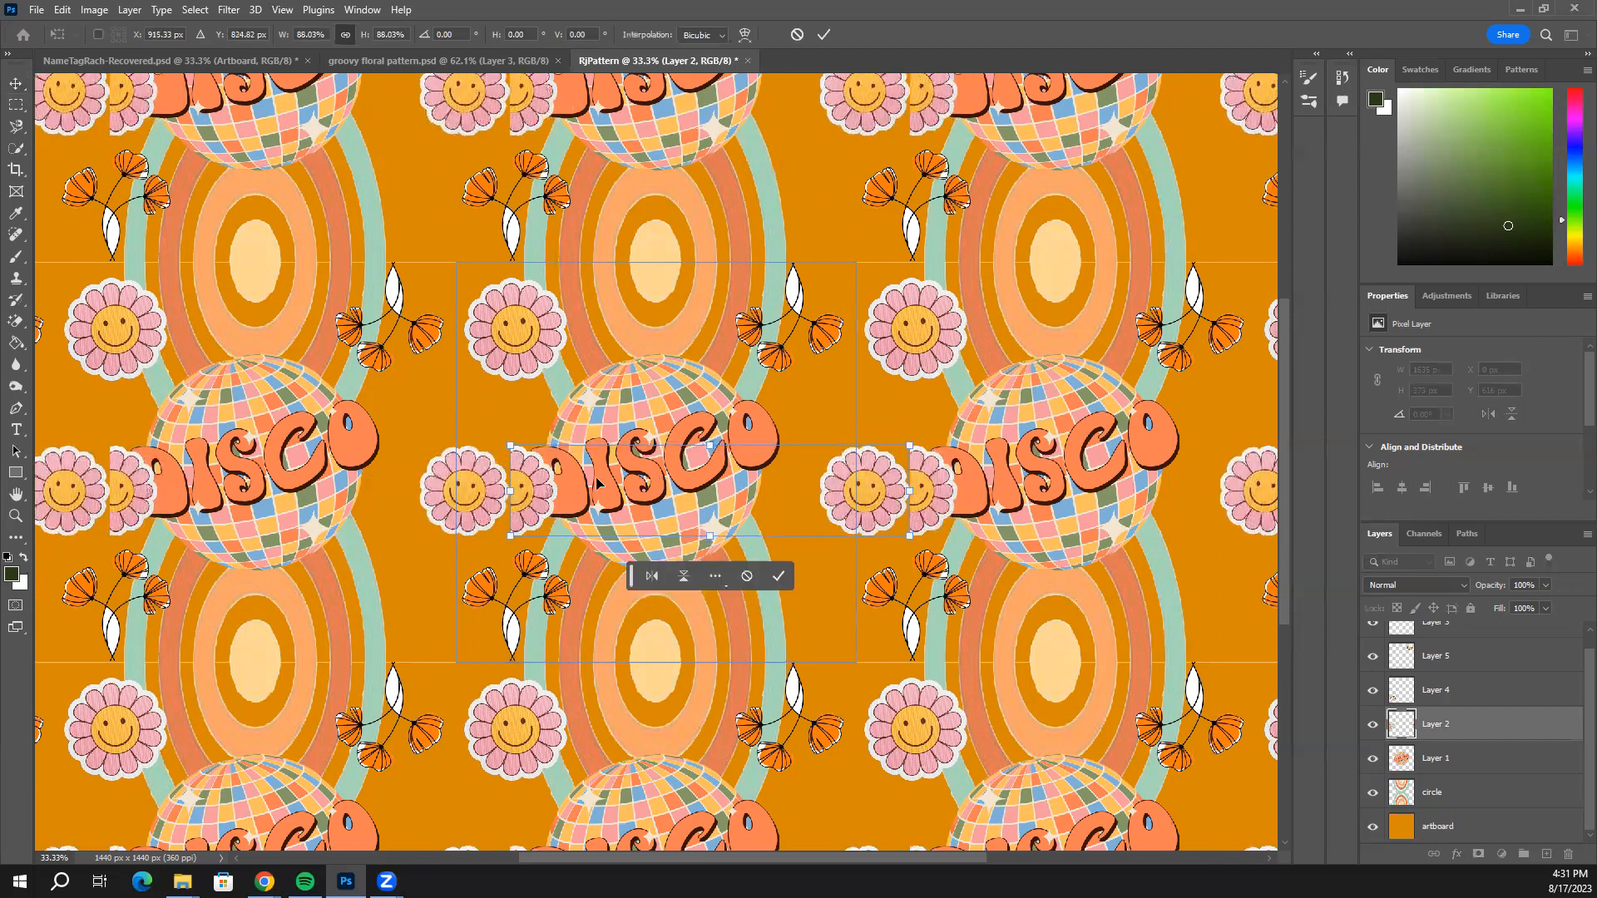
key("ctrl+z")
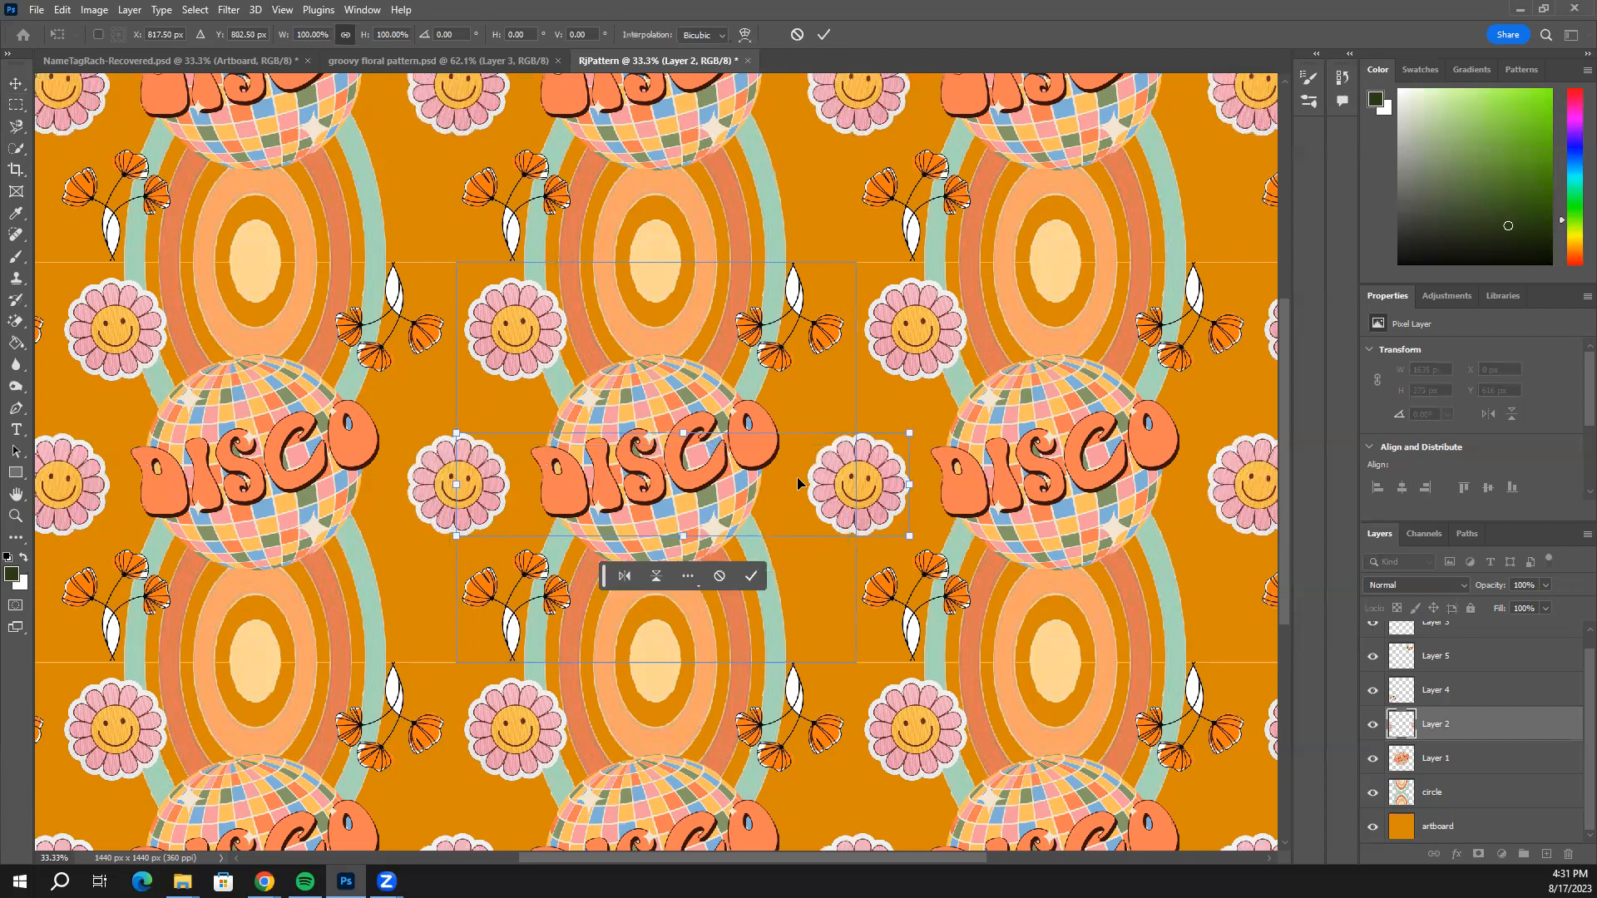
left_click_drag(838, 492, 783, 520)
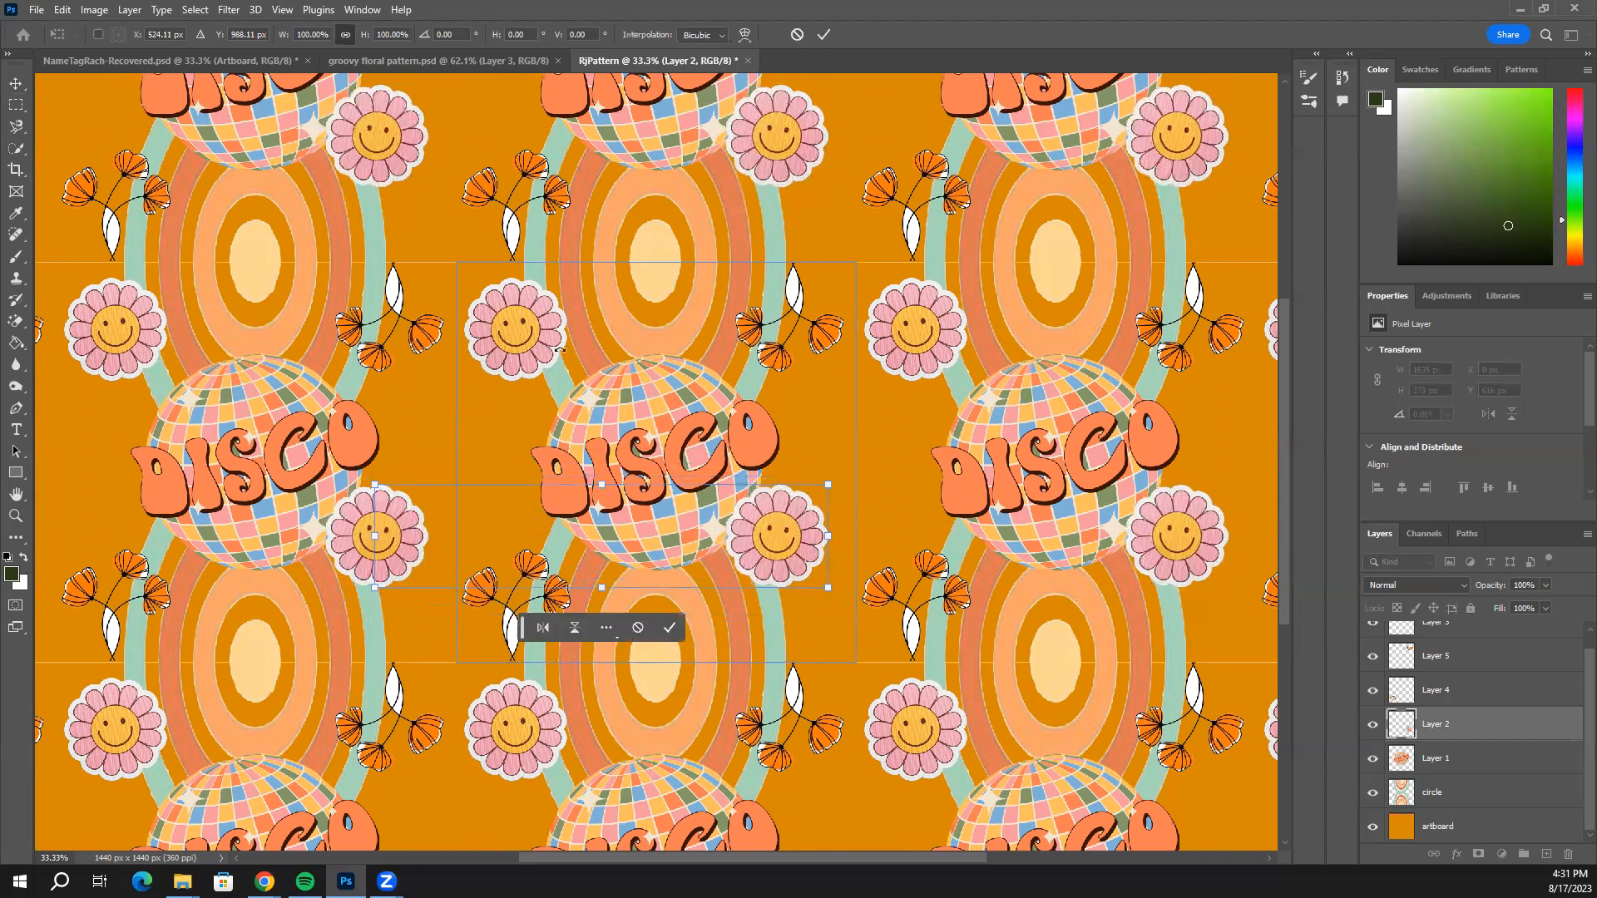
key("Return")
Shrink the smiley flower in the tile's upper-left area to about 264 x 265 px.
left_click(516, 325)
left_click_drag(471, 286, 500, 316)
key("Return")
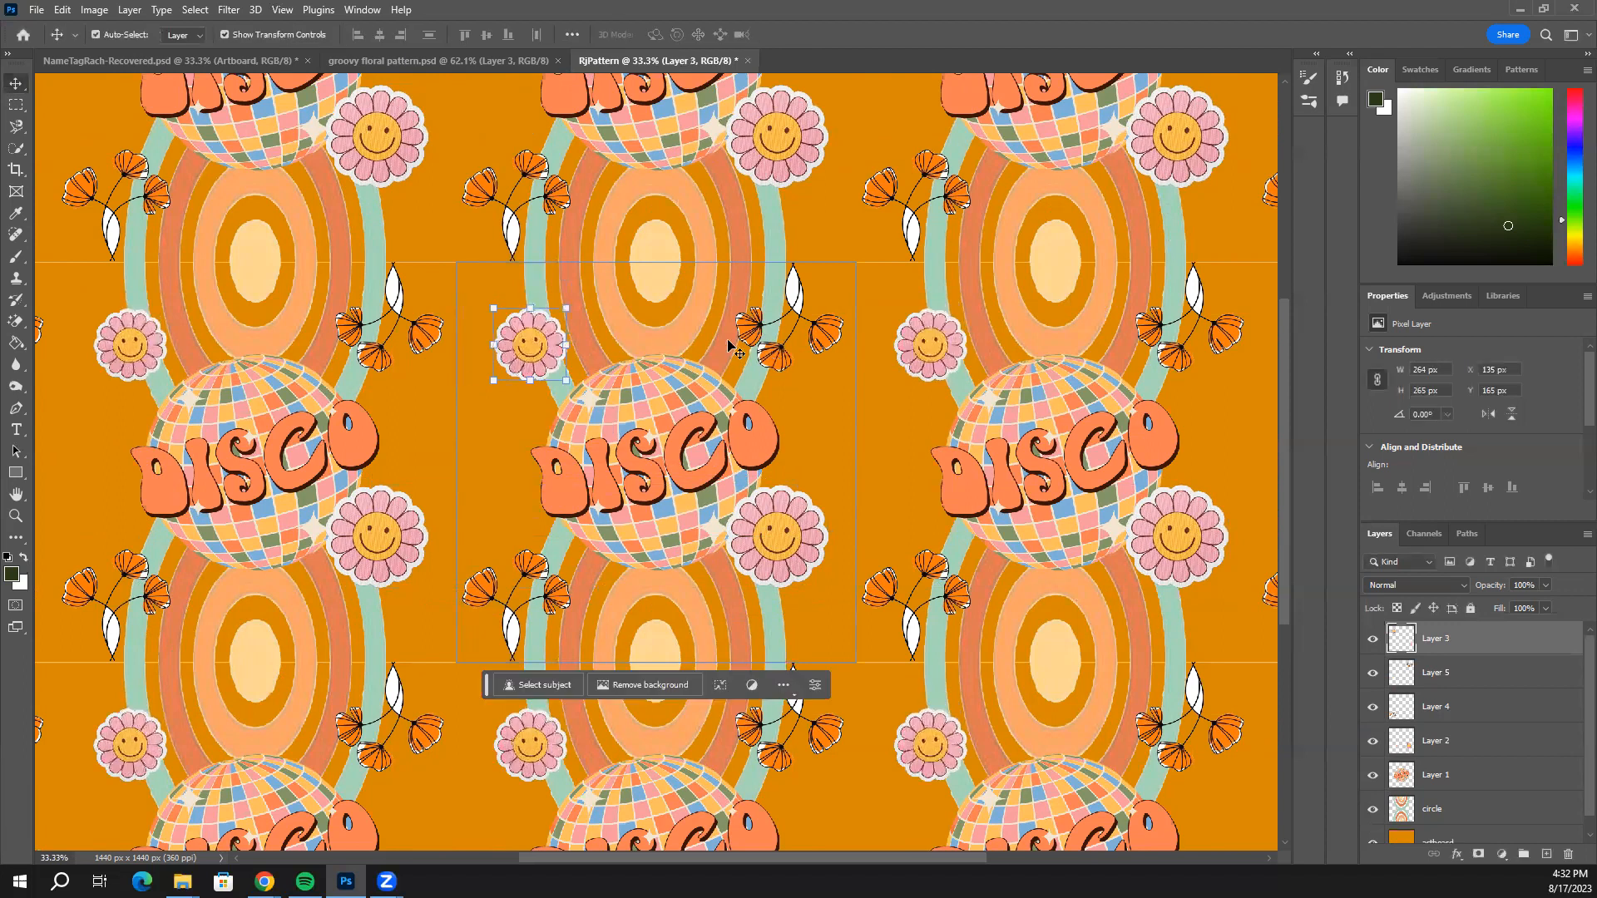
Enlarge the upside-down poppies in the tile's upper-right corner to about 110%.
left_click(764, 337)
mouse_move(736, 372)
left_mouse_down()
mouse_move(760, 347)
mouse_move(720, 385)
left_mouse_up()
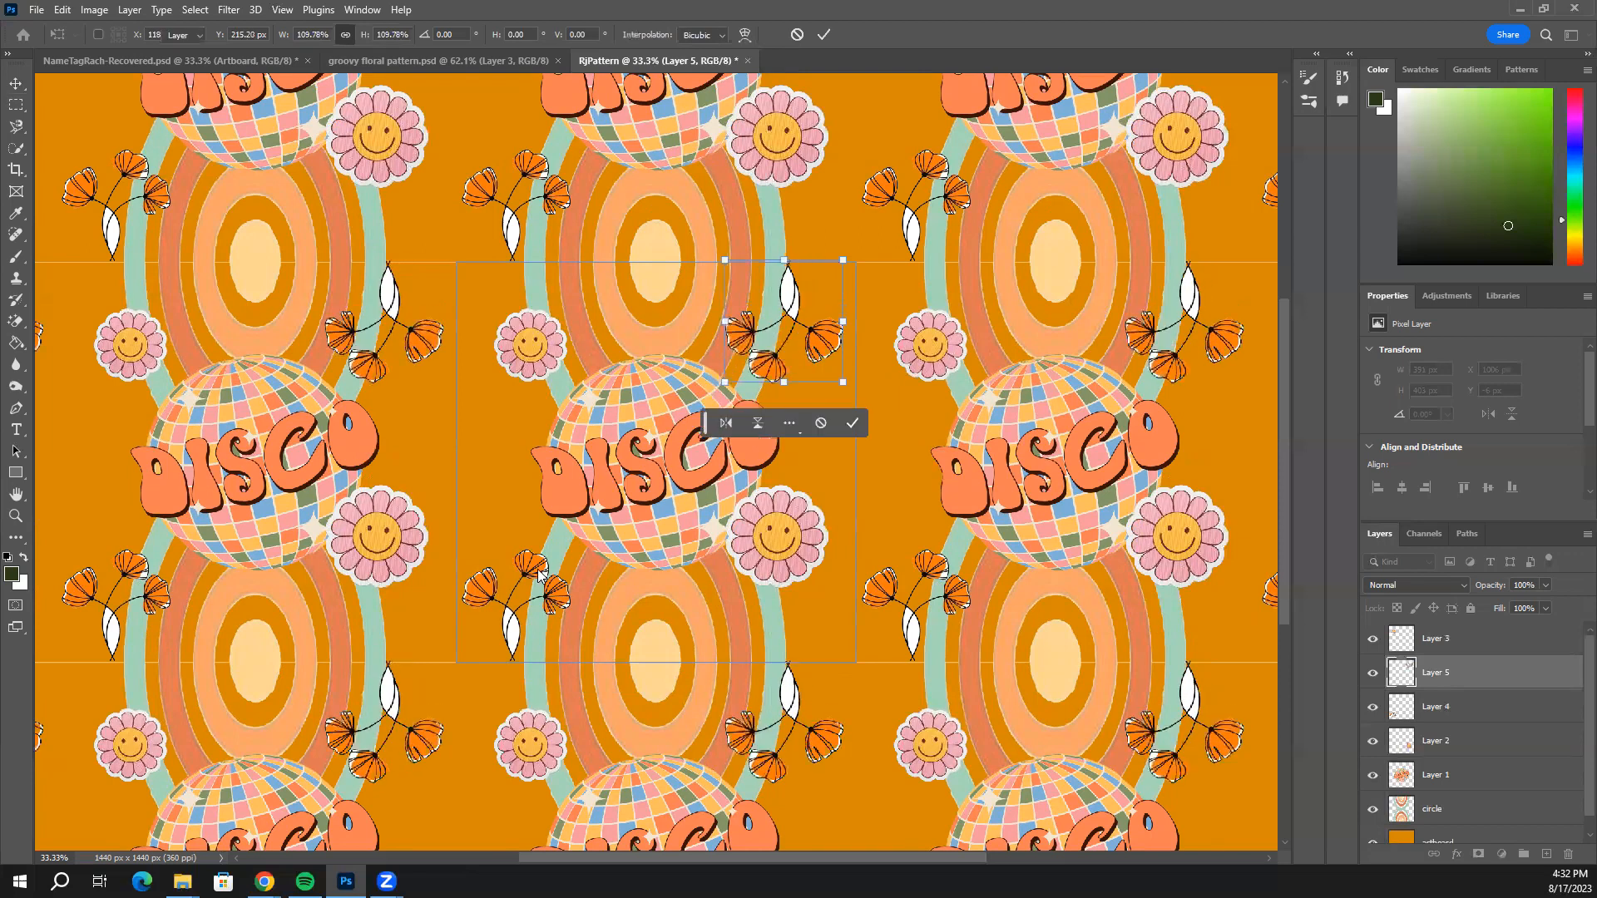
key("Return")
Scale the poppies in the tile's lower-left corner down to about 69%.
left_click(539, 572)
left_click_drag(570, 549, 536, 583)
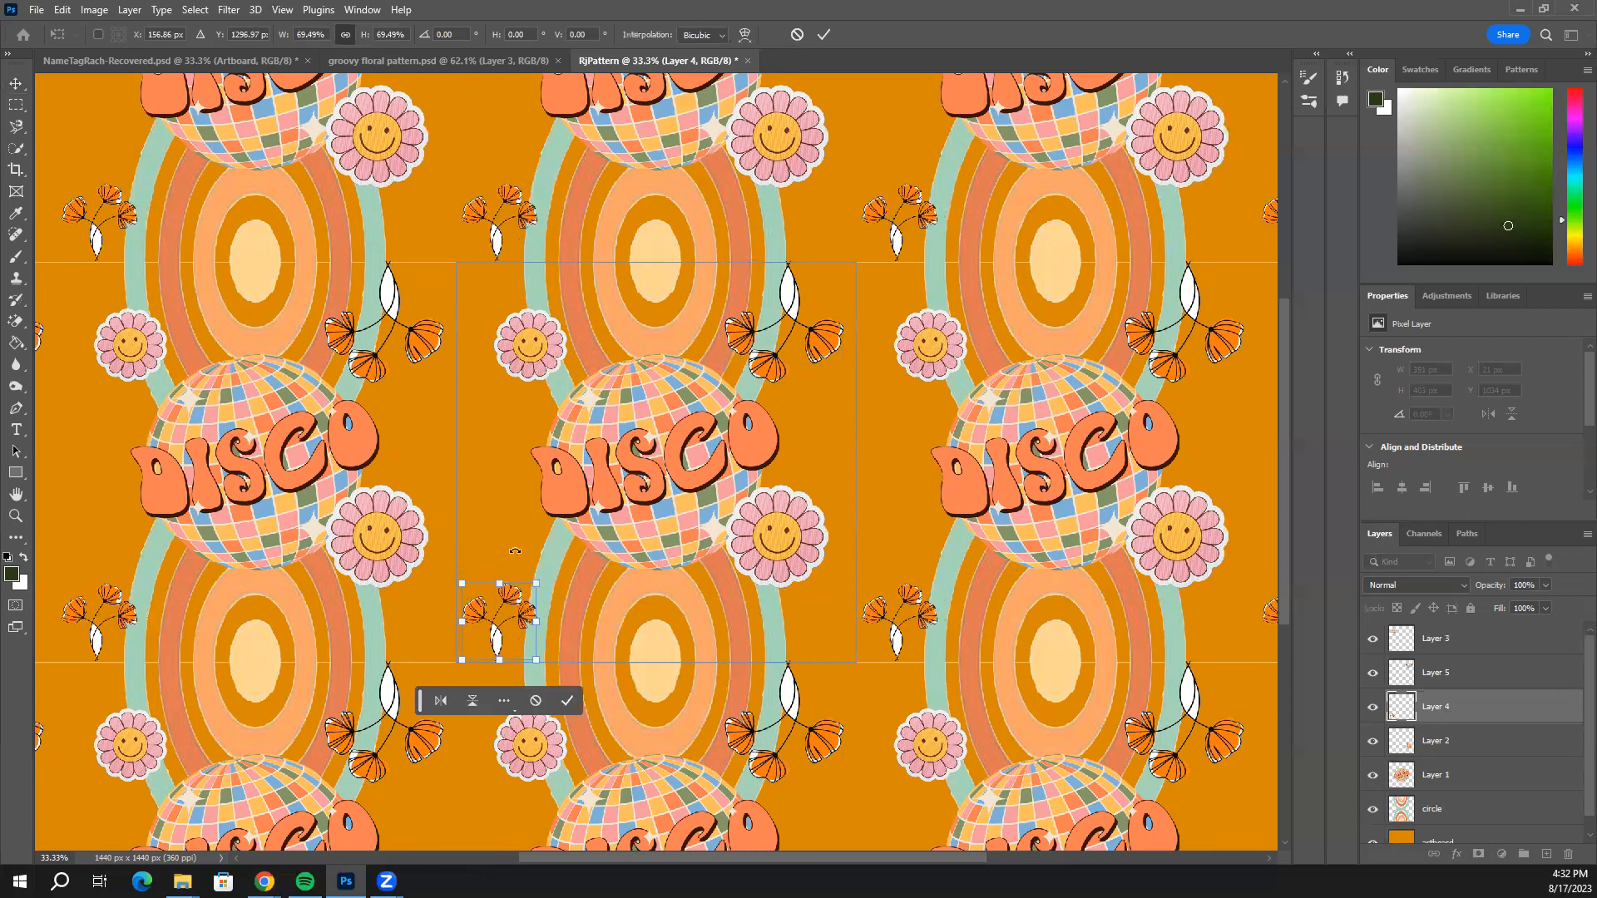
left_click(567, 708)
left_click(858, 556)
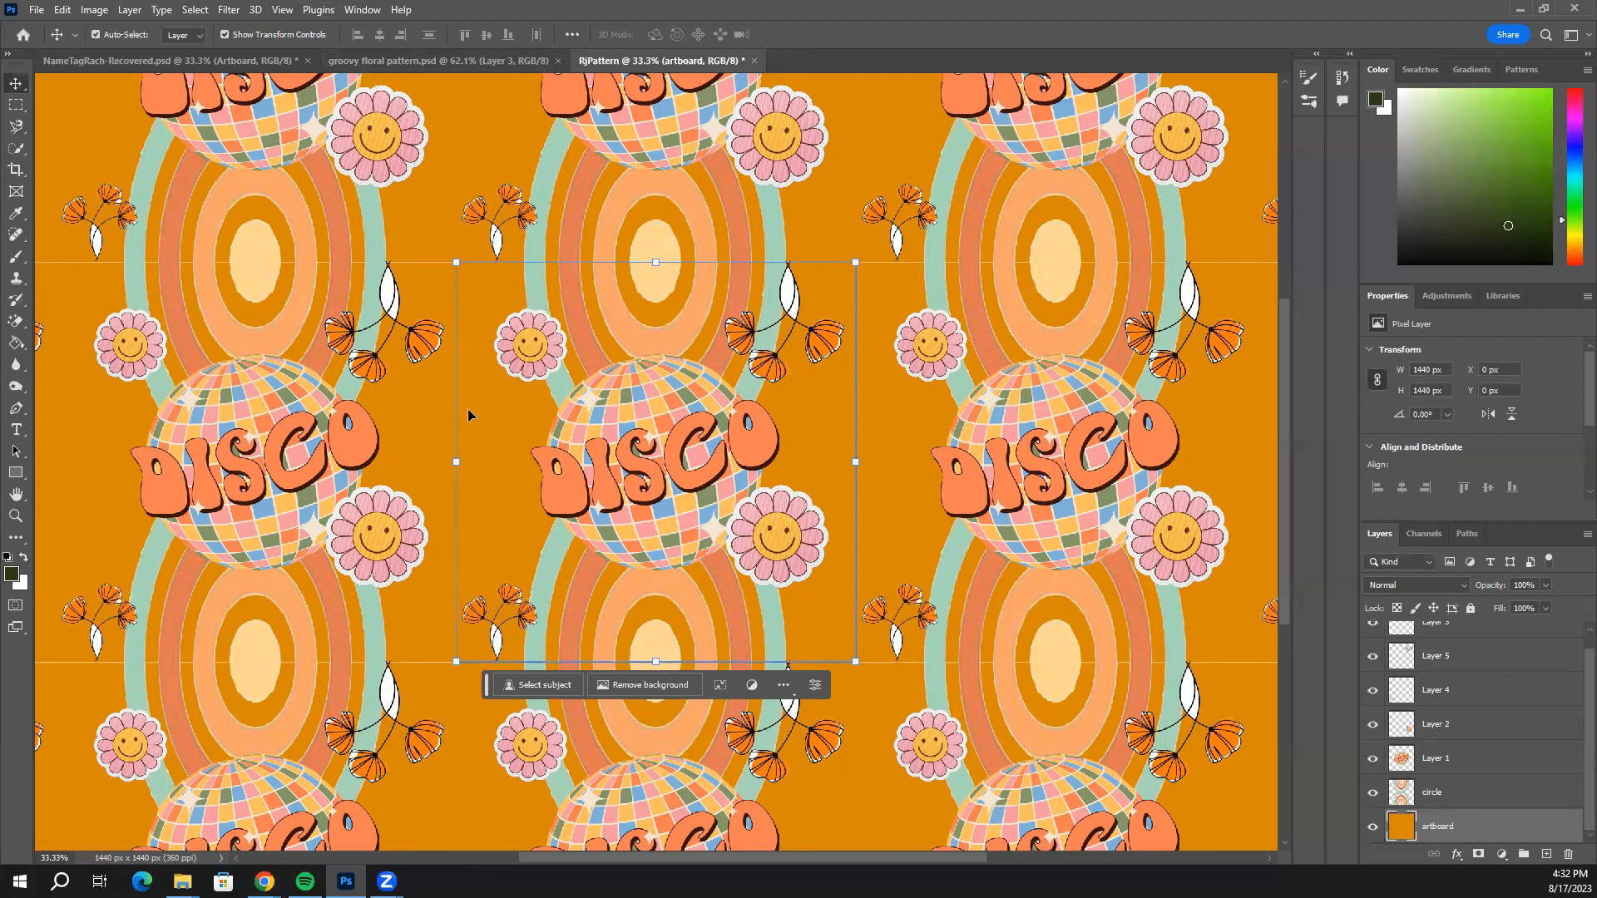
left_click(36, 10)
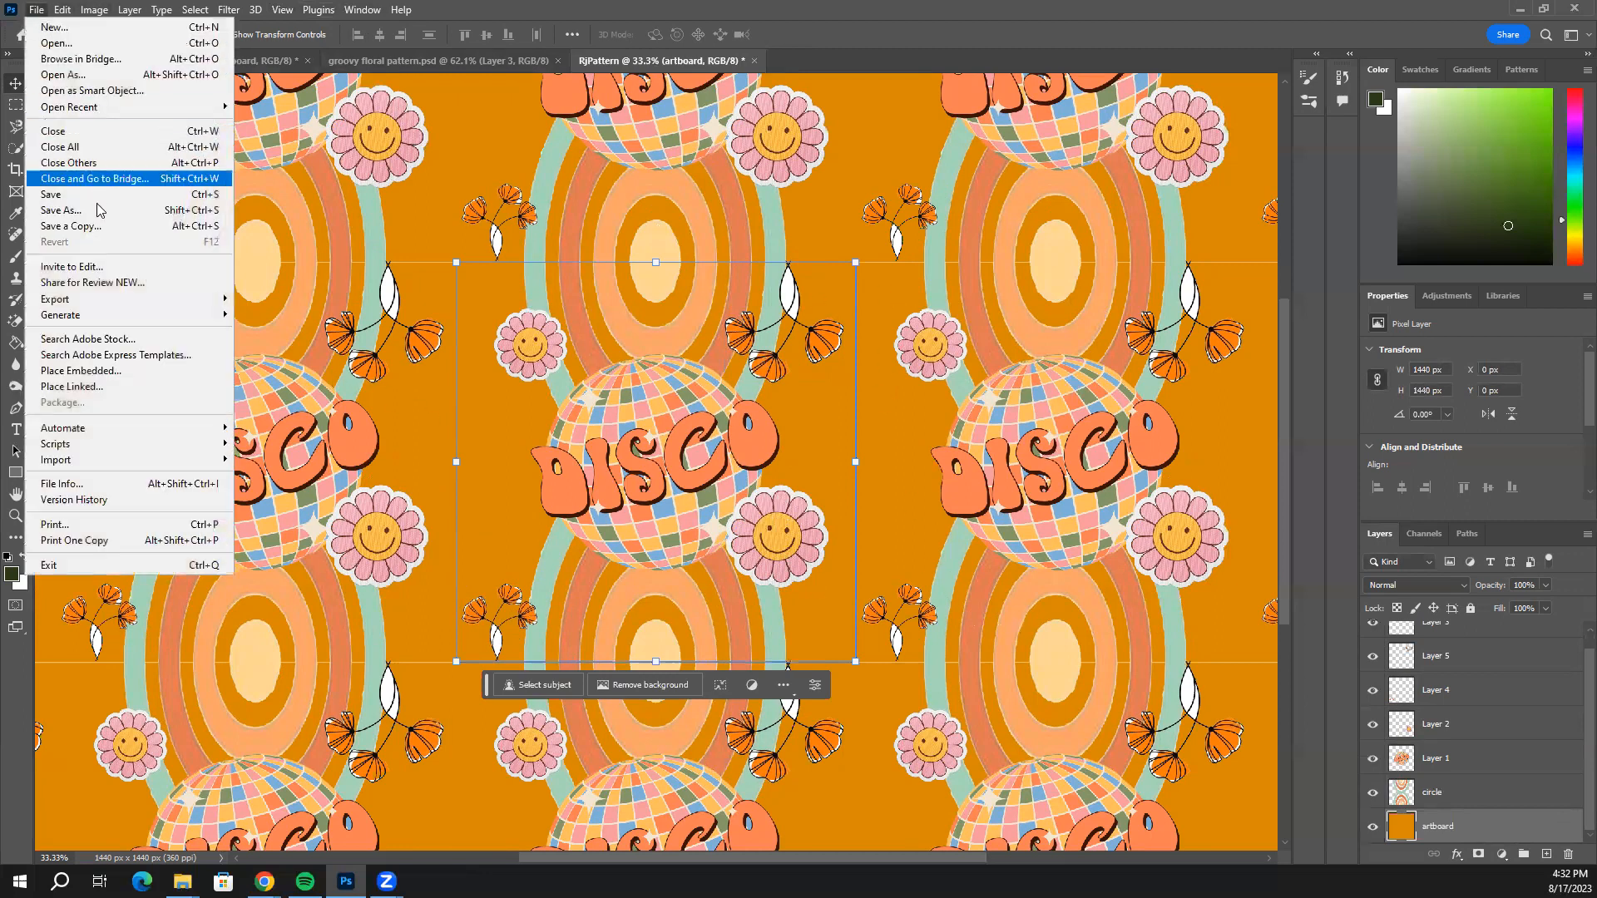
mouse_move(100, 299)
left_click(257, 314)
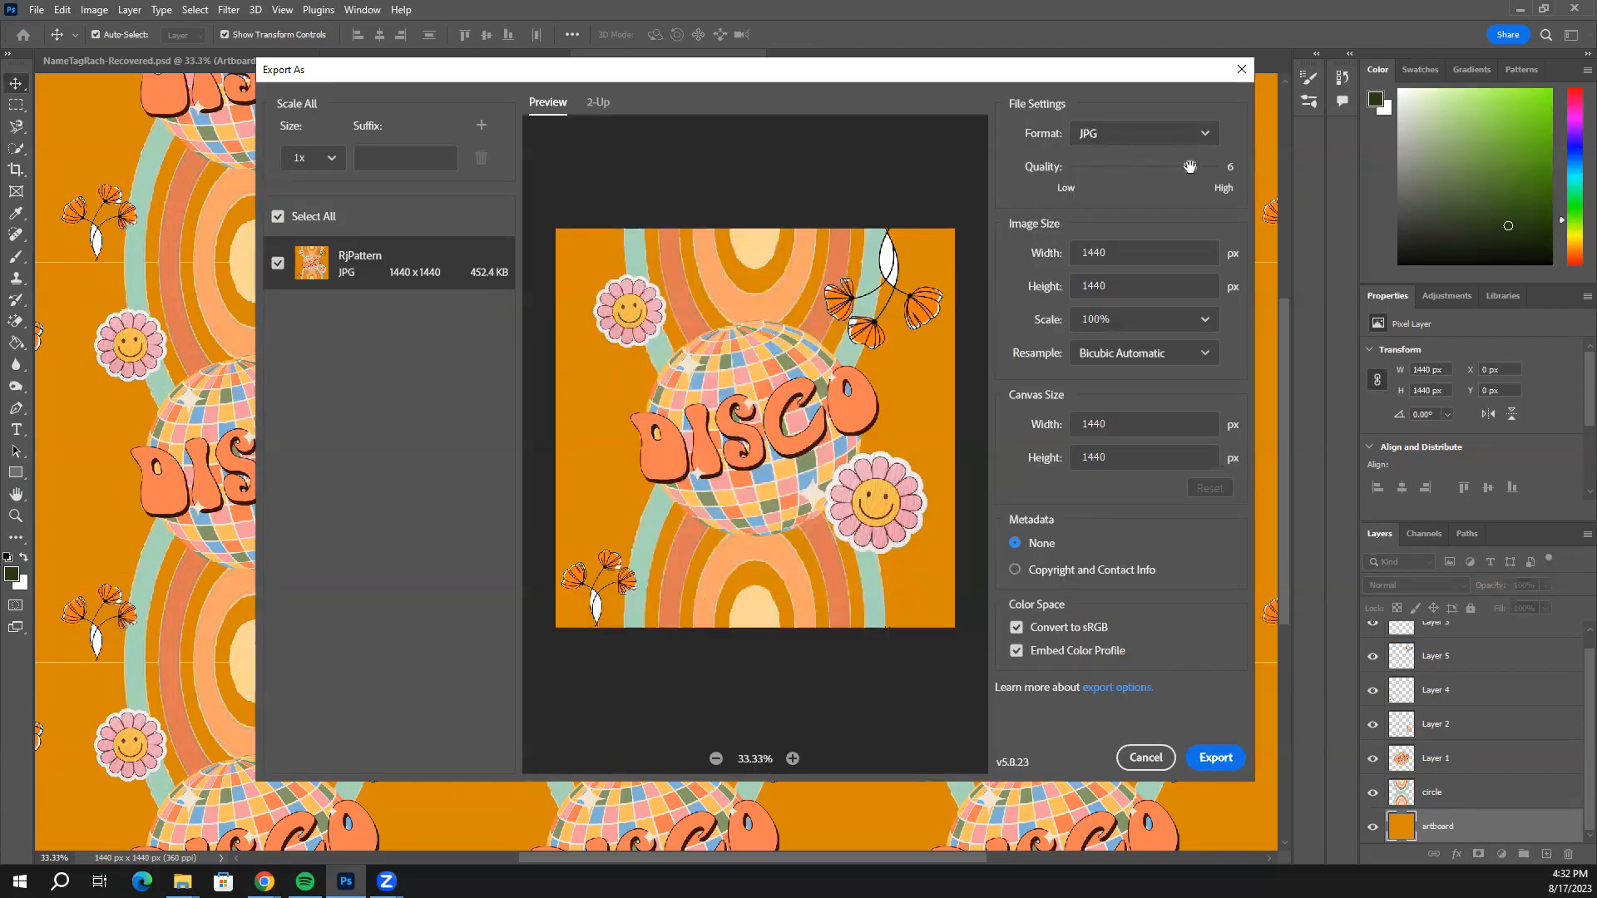
left_click_drag(1190, 166, 1213, 166)
left_click(1242, 69)
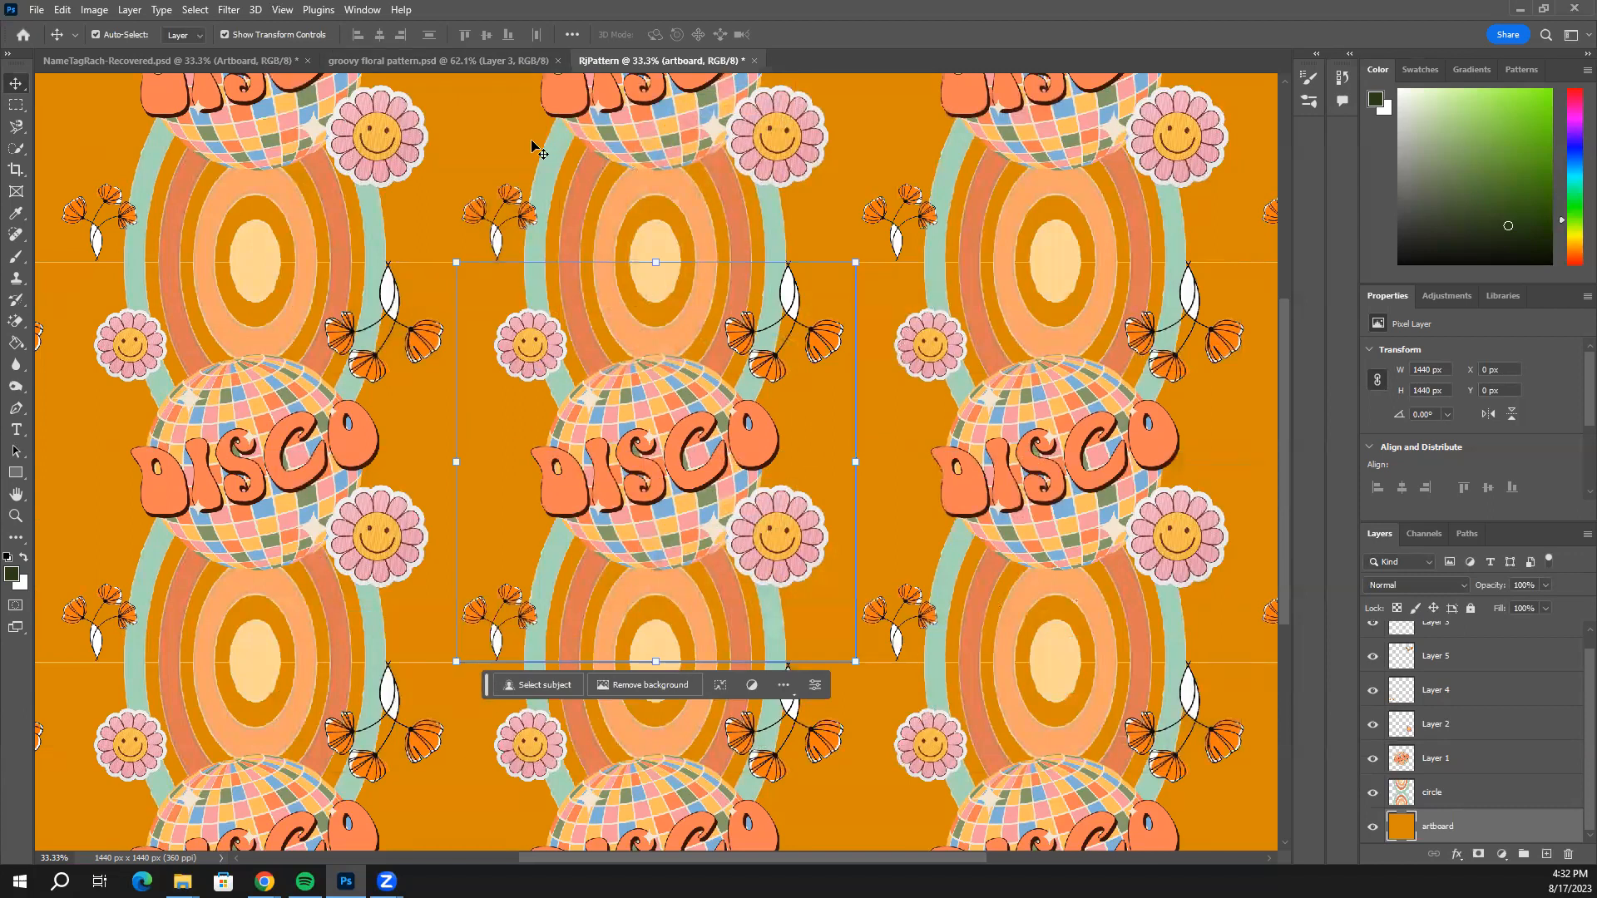
left_click(174, 63)
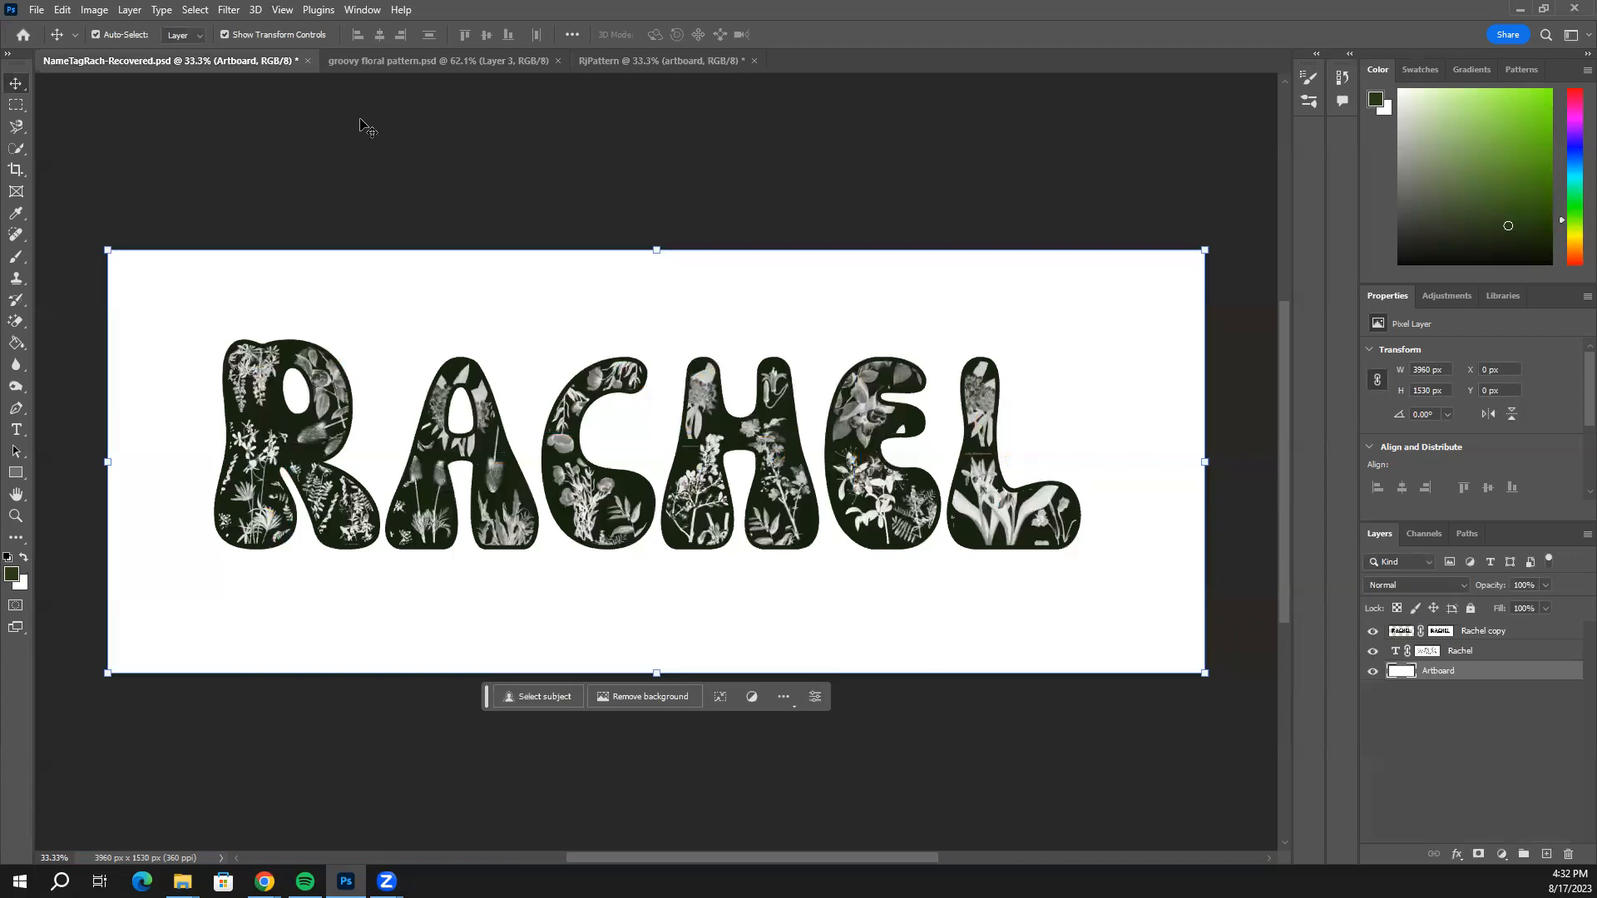
key("ctrl+shift+Tab")
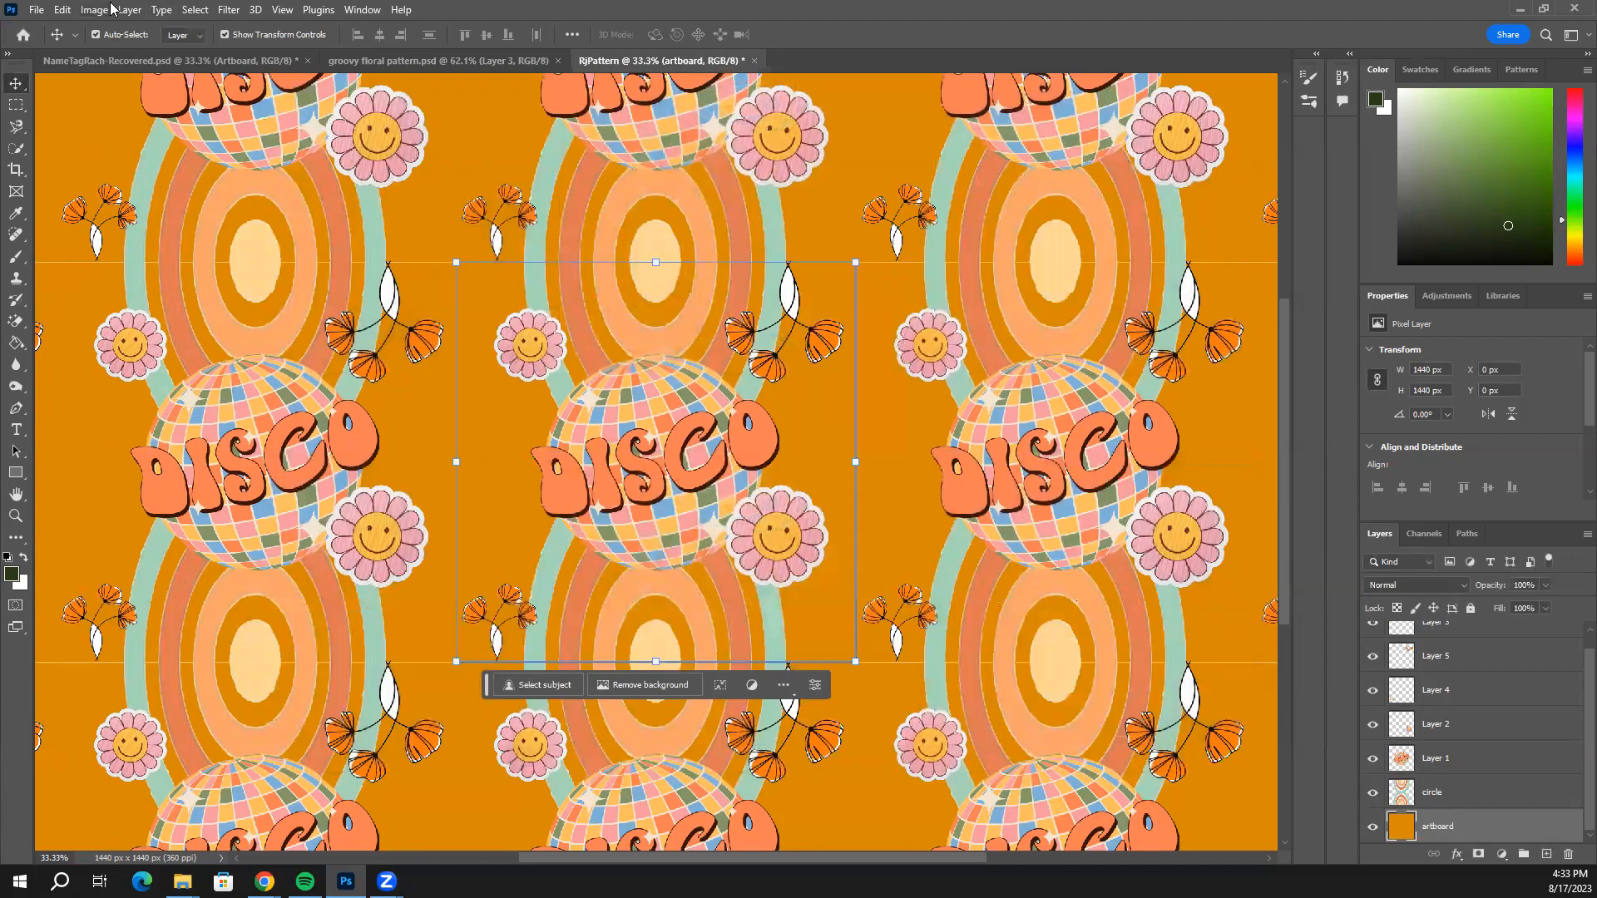
Define the finished tile as a pattern named RjPattern.
left_click(61, 9)
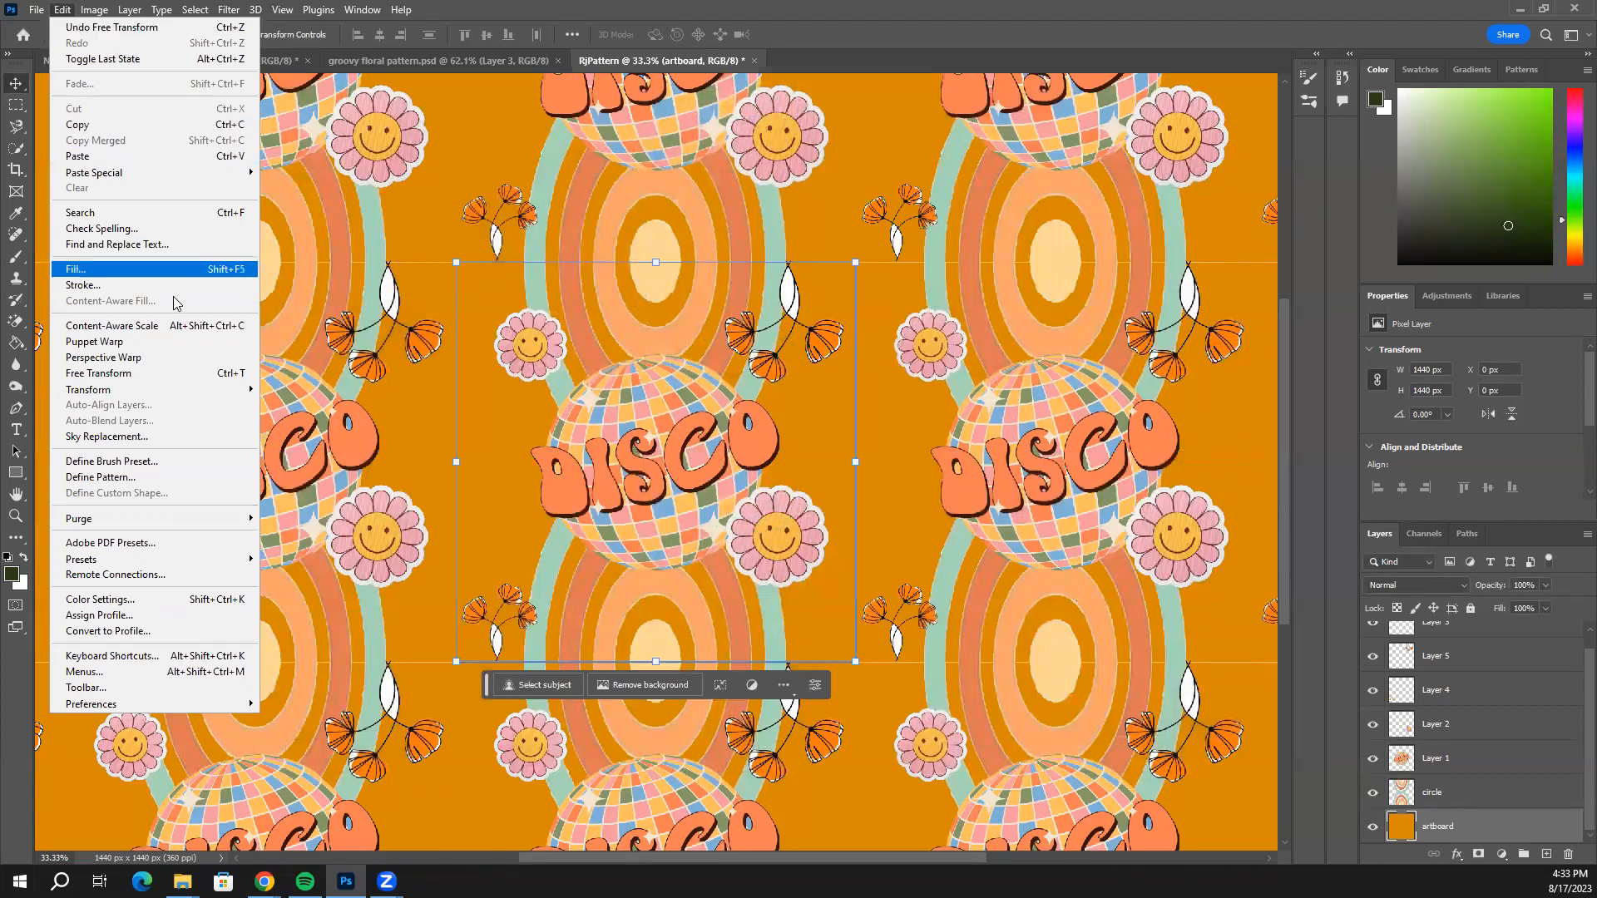
left_click(190, 477)
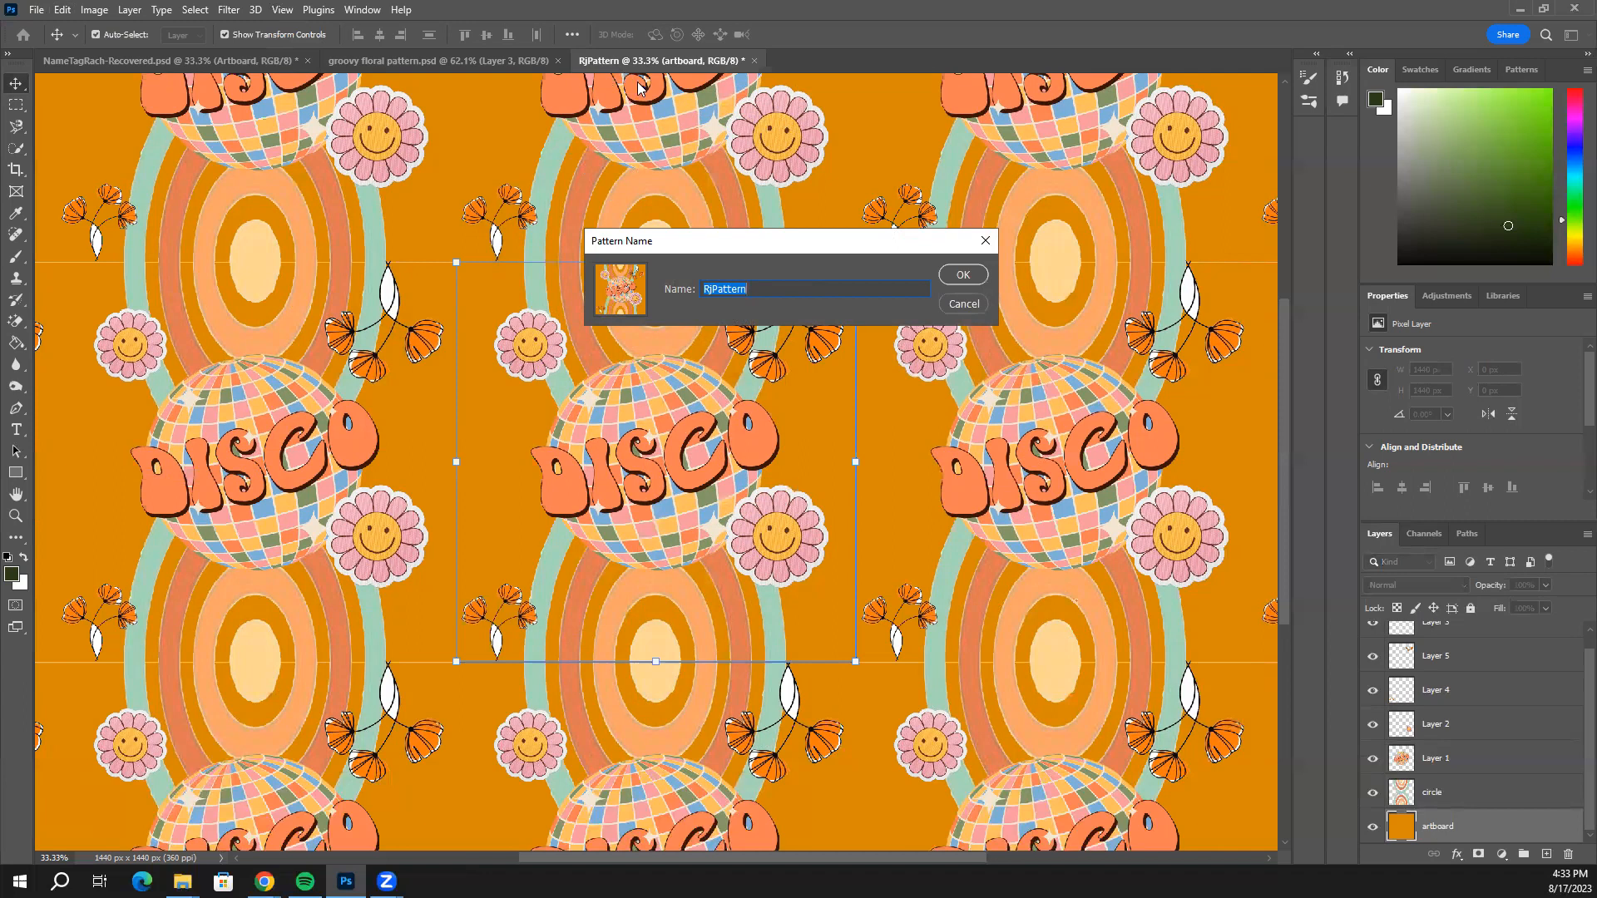
left_click(763, 286)
left_click(963, 274)
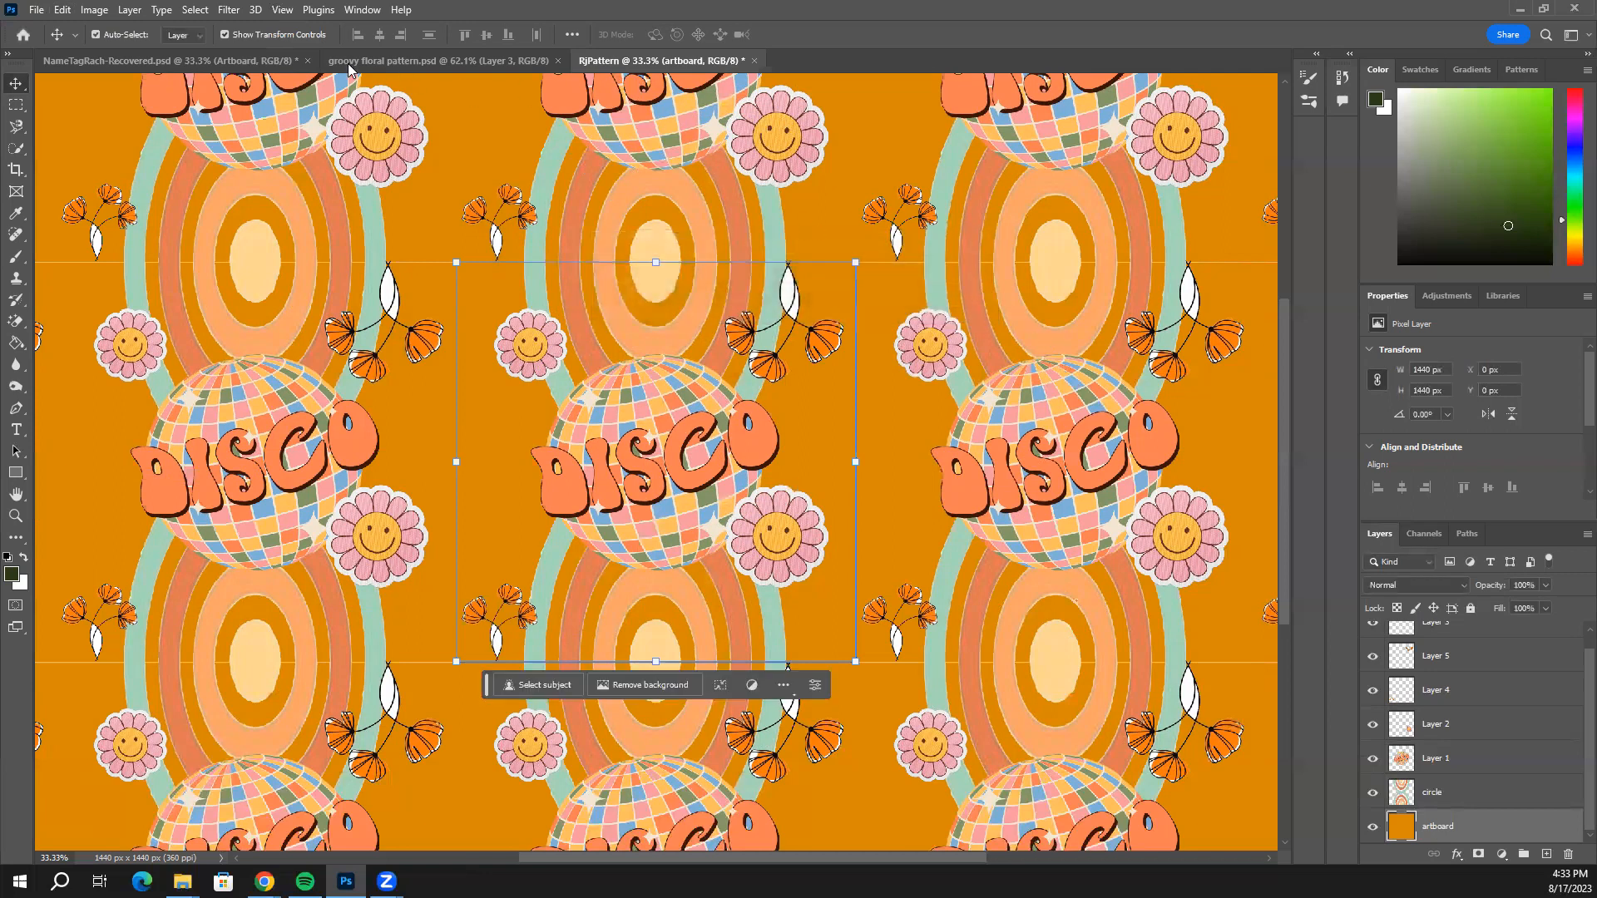
Switch to the name tag document and display the saved patterns.
left_click(275, 62)
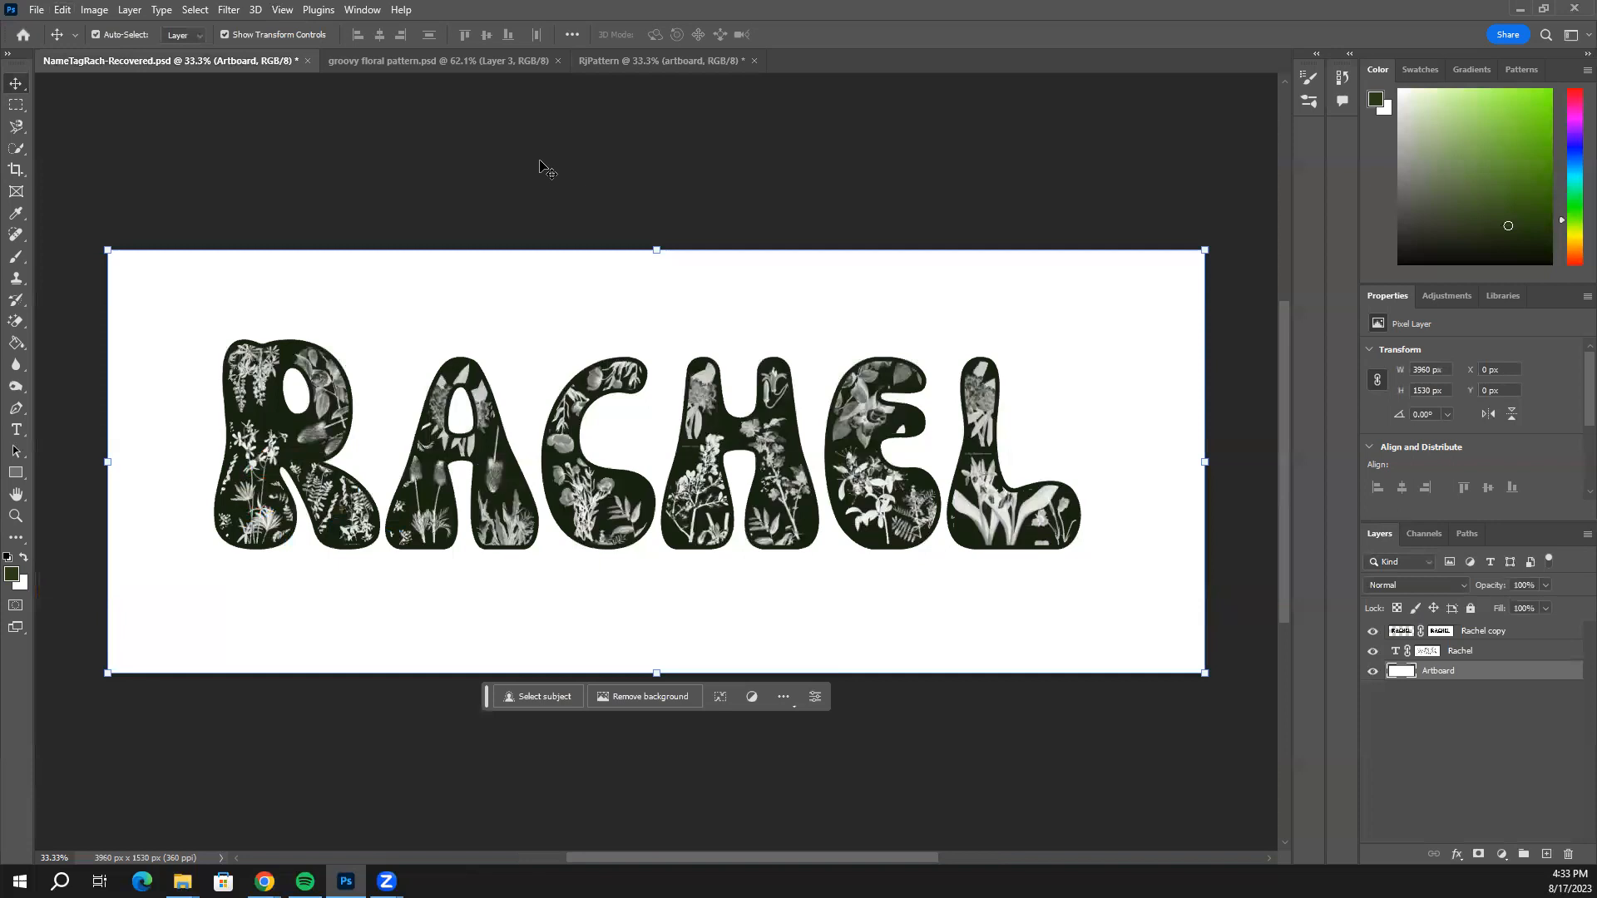
left_click(374, 15)
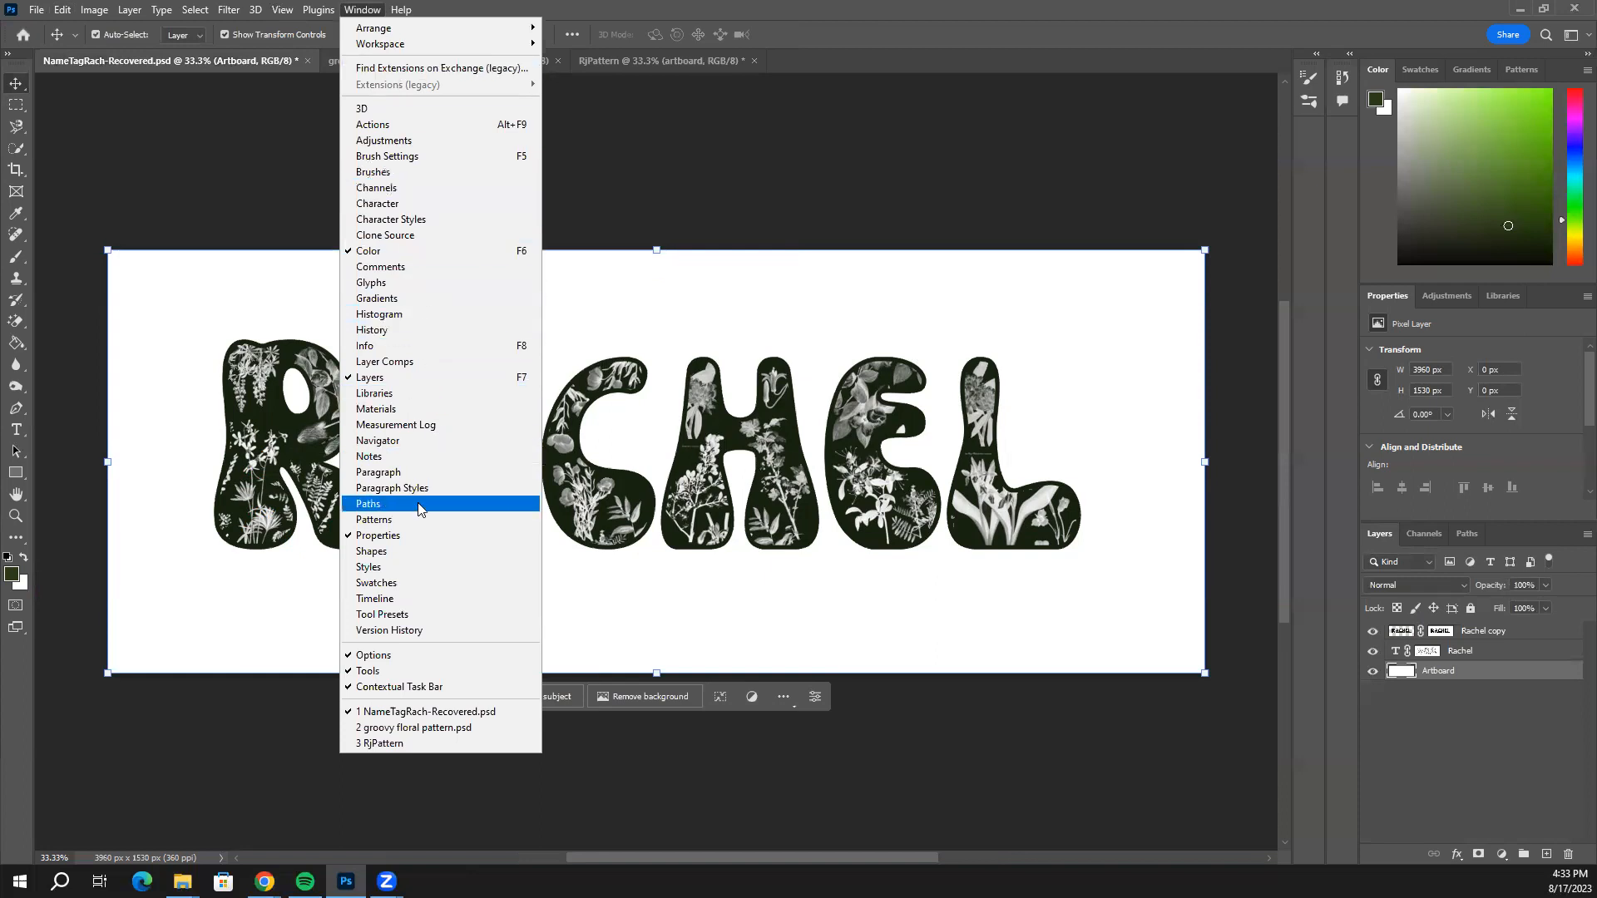
left_click(390, 521)
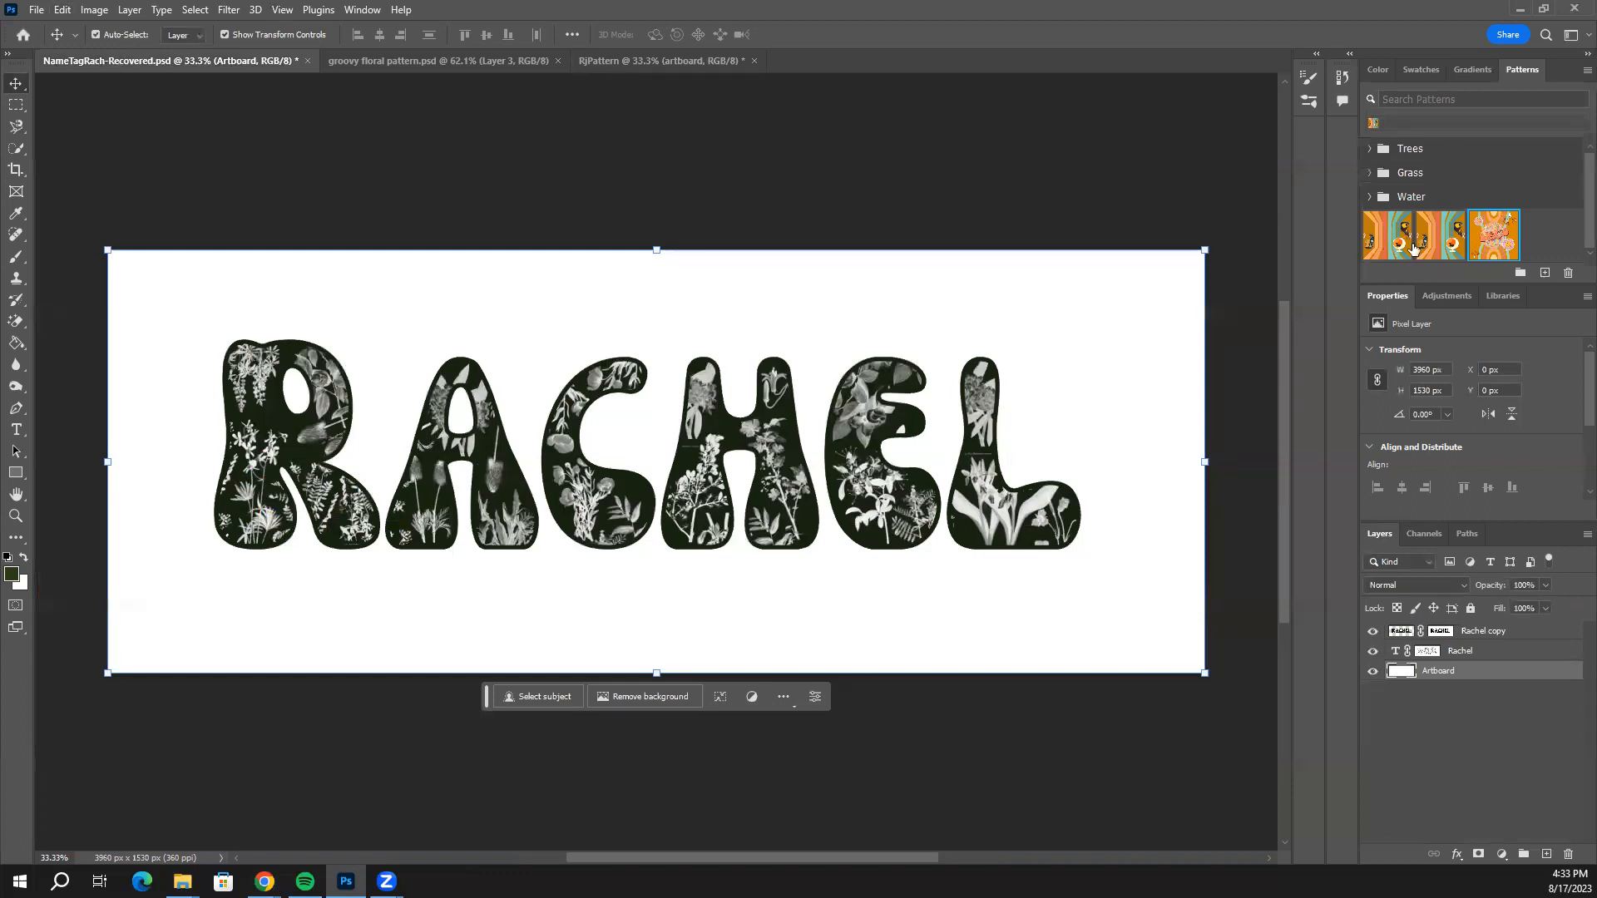
Fill the name tag's white background with the orange disco pattern, placed on the Artboard layer.
left_click(362, 58)
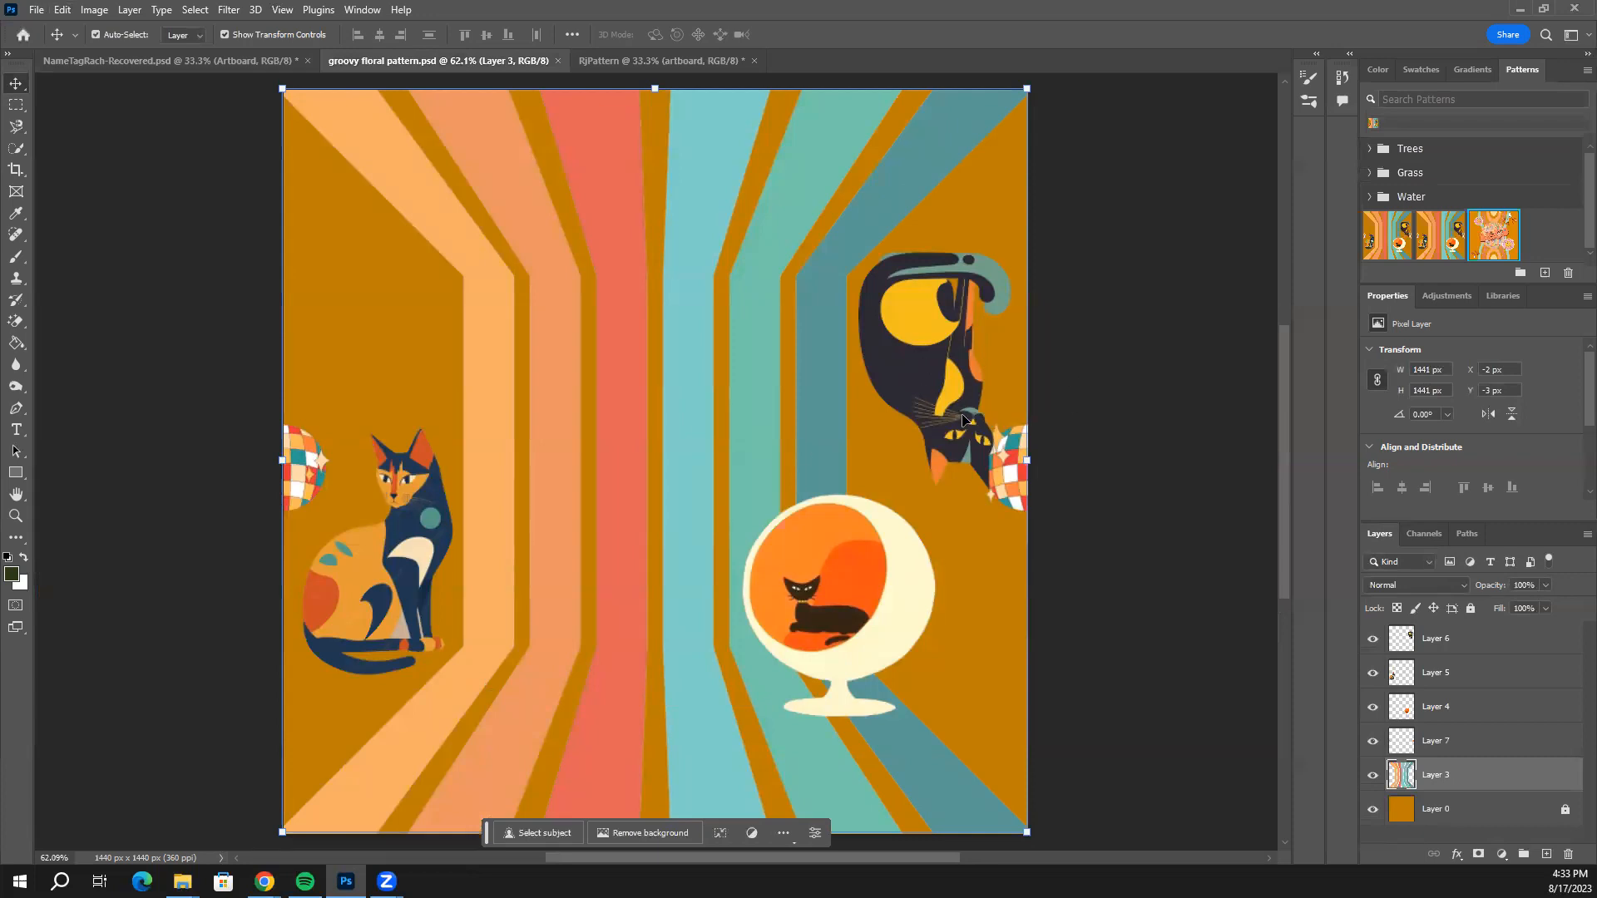
left_click(135, 63)
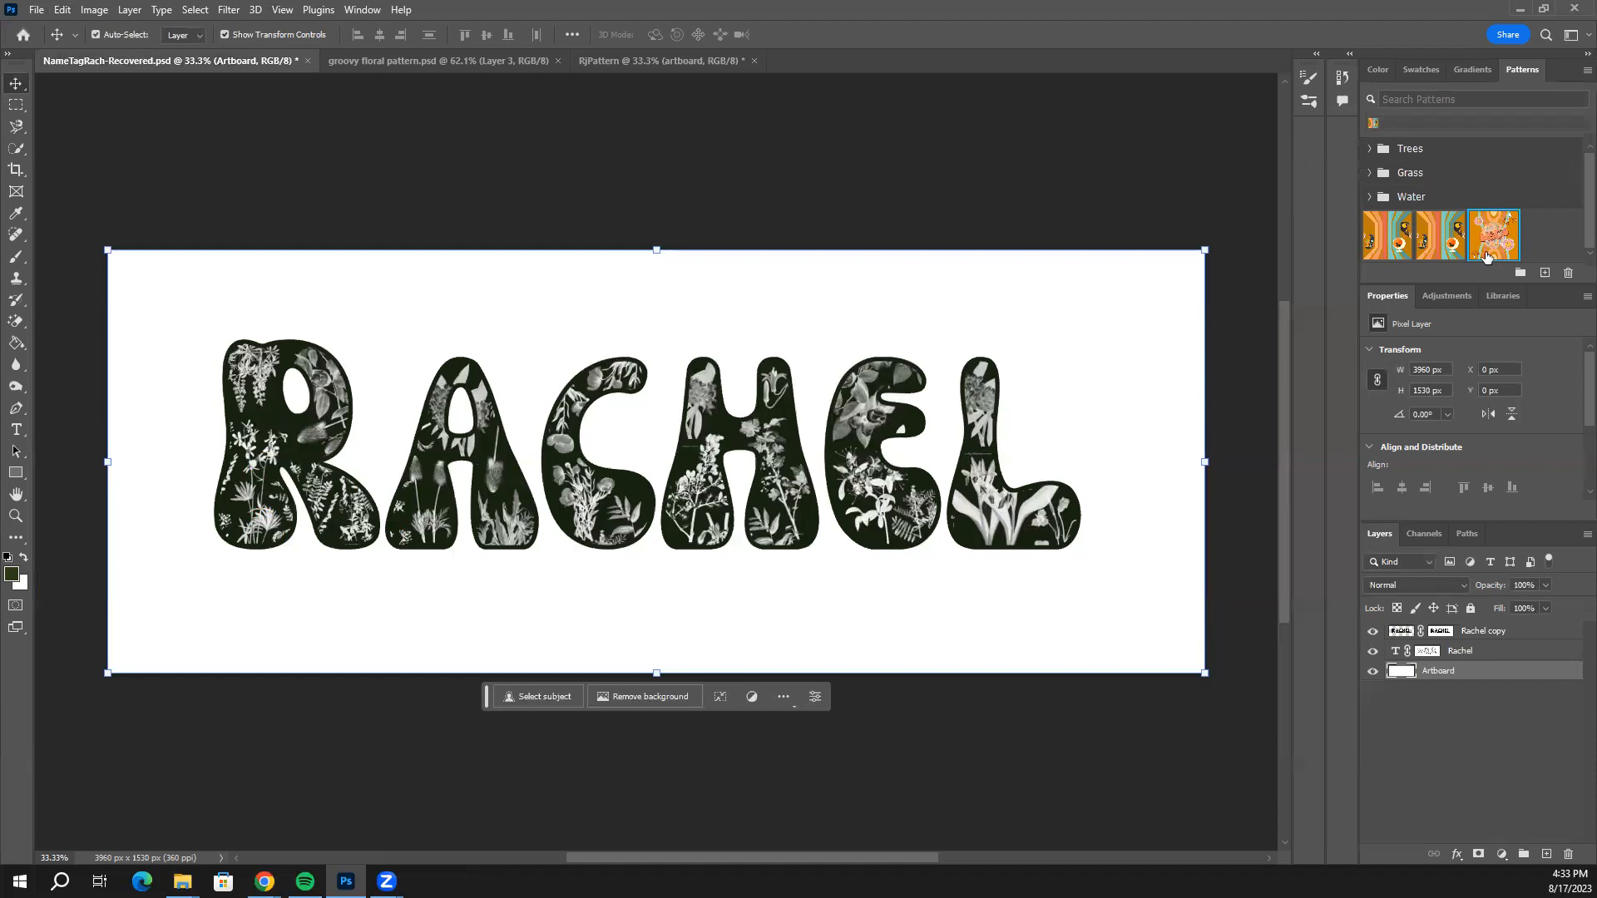
left_click_drag(1506, 237, 1443, 668)
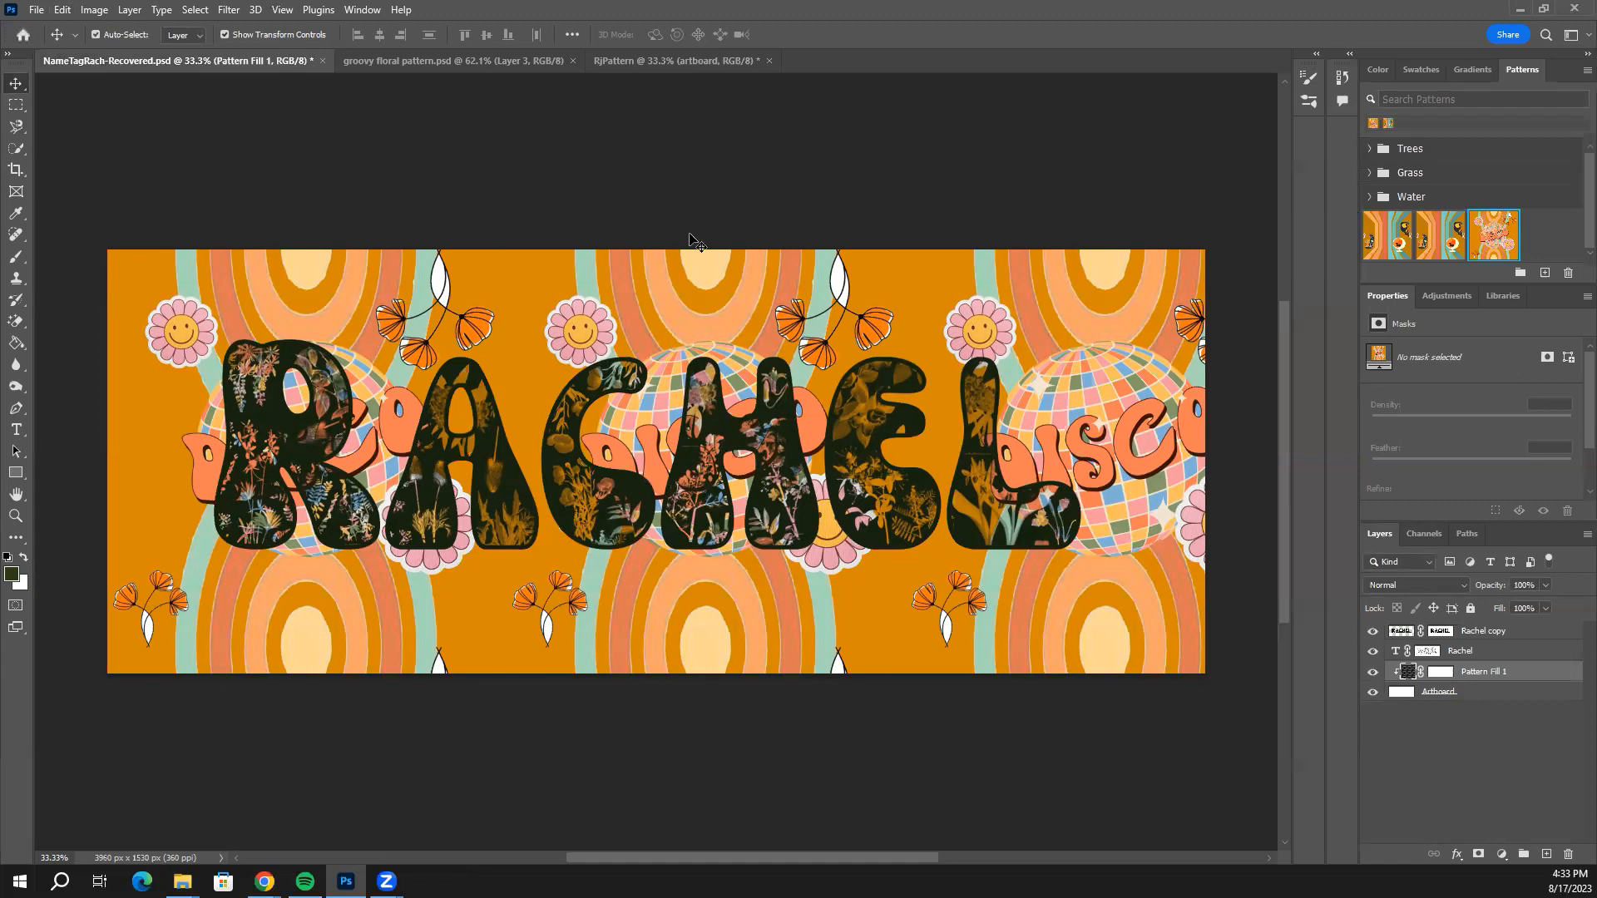
Edit the disco pattern fill and set its scale to 67%.
double_click(1406, 673)
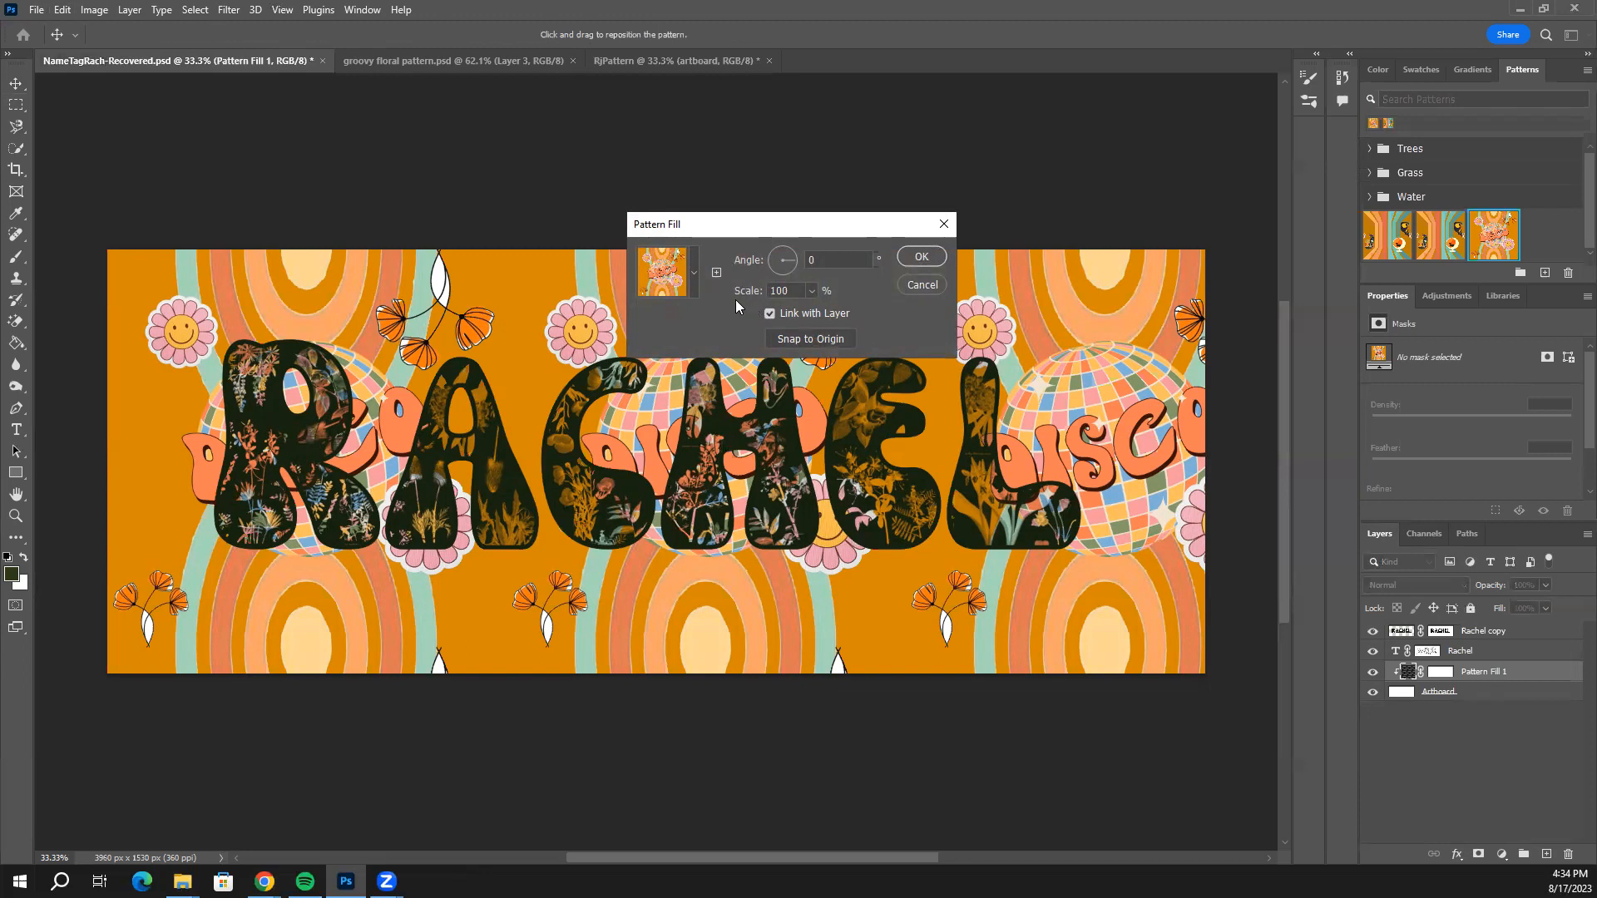
left_click(812, 291)
left_click_drag(835, 314, 798, 311)
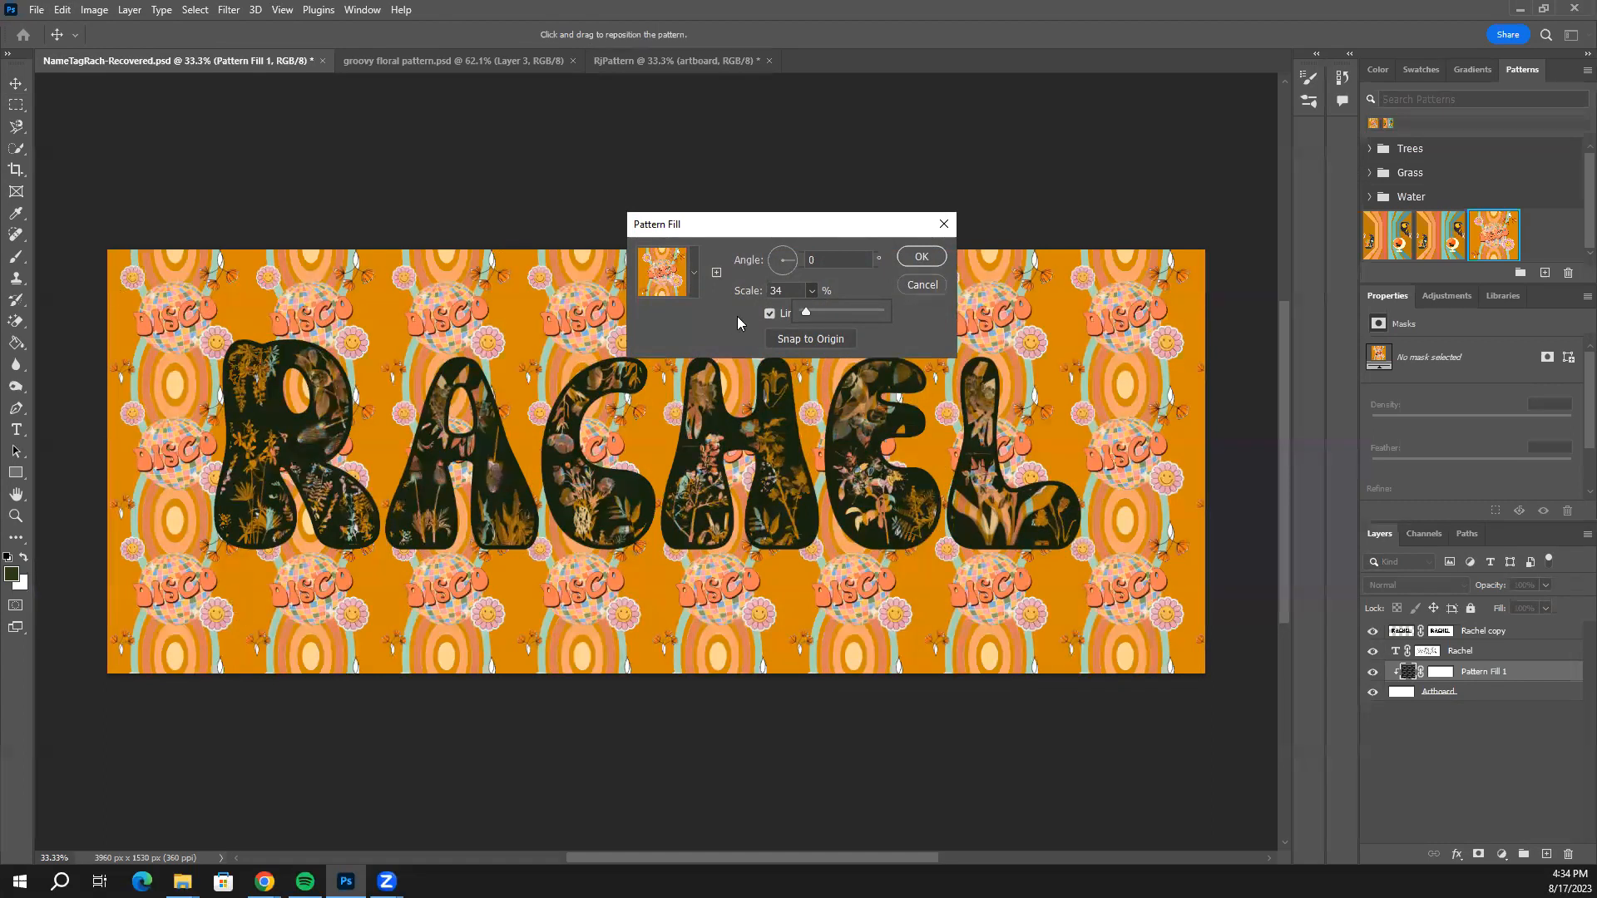
left_click_drag(806, 313, 804, 313)
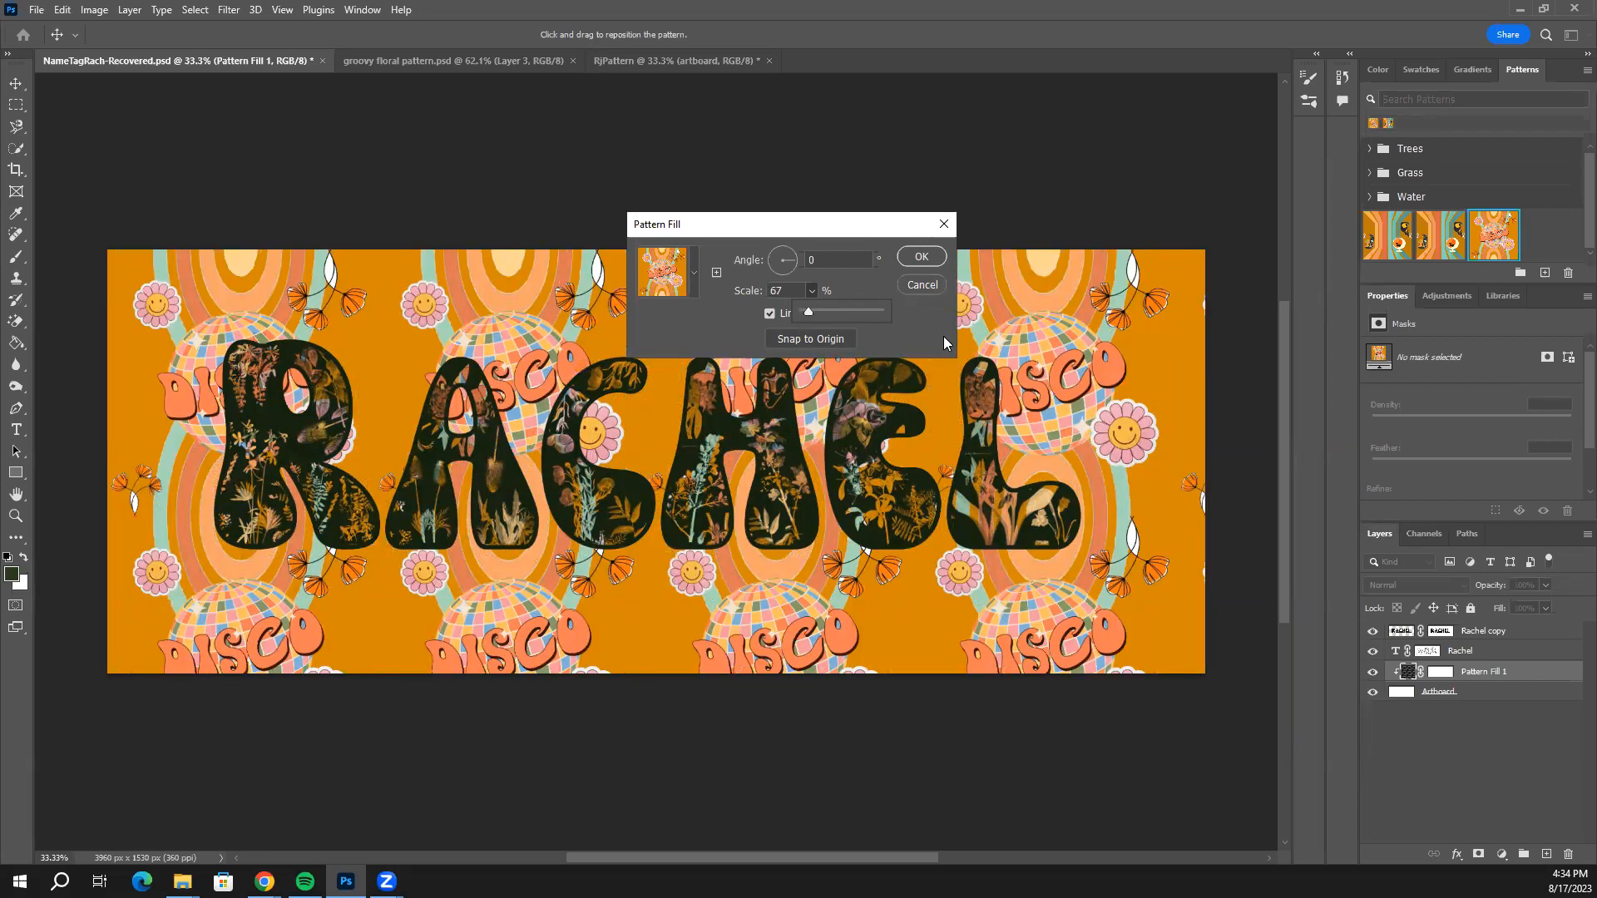
Try rotating the disco pattern fill to 81.71° and -26.1°, and reset its angle to 0°.
mouse_move(791, 258)
left_mouse_down()
mouse_move(762, 264)
mouse_move(783, 248)
left_mouse_up()
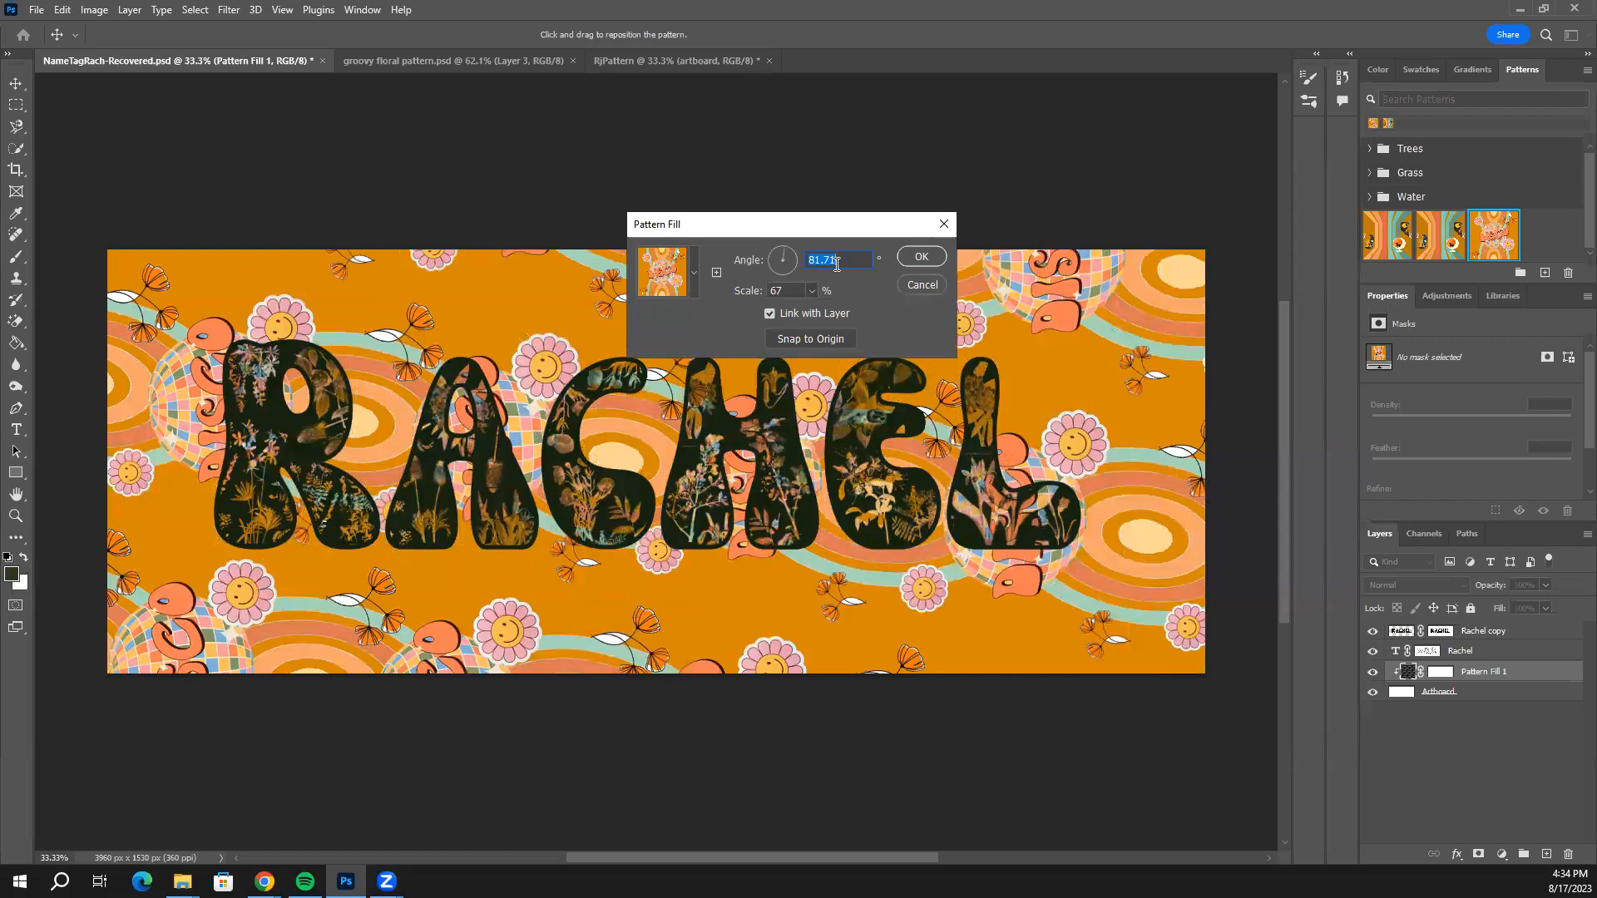
mouse_move(787, 273)
left_mouse_down()
mouse_move(780, 254)
mouse_move(789, 275)
left_mouse_up()
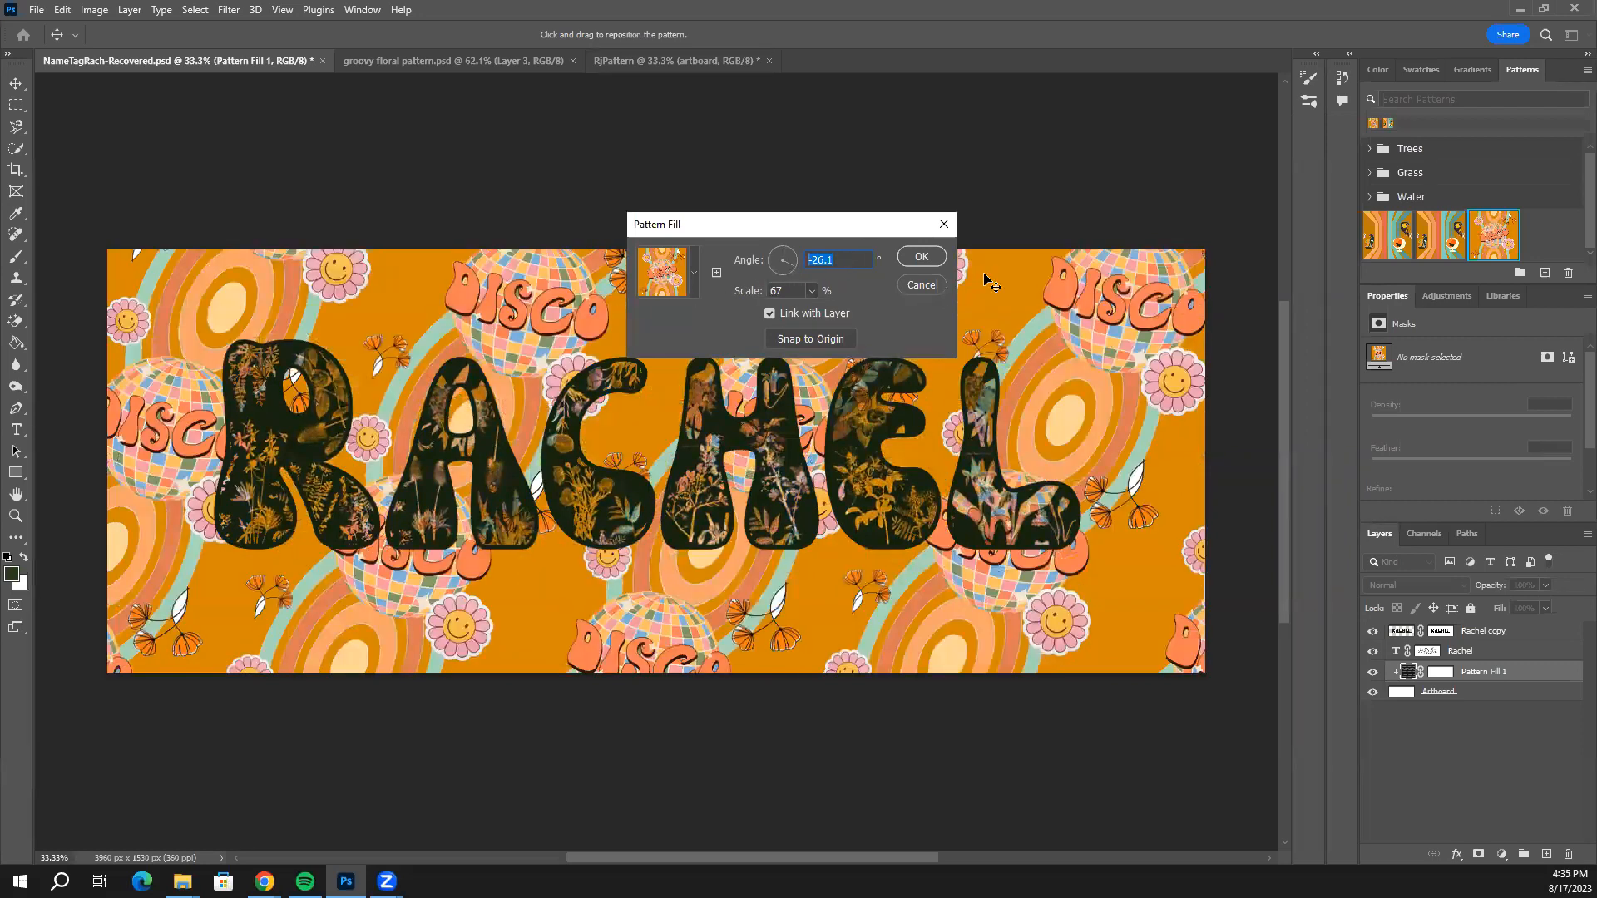
type("0")
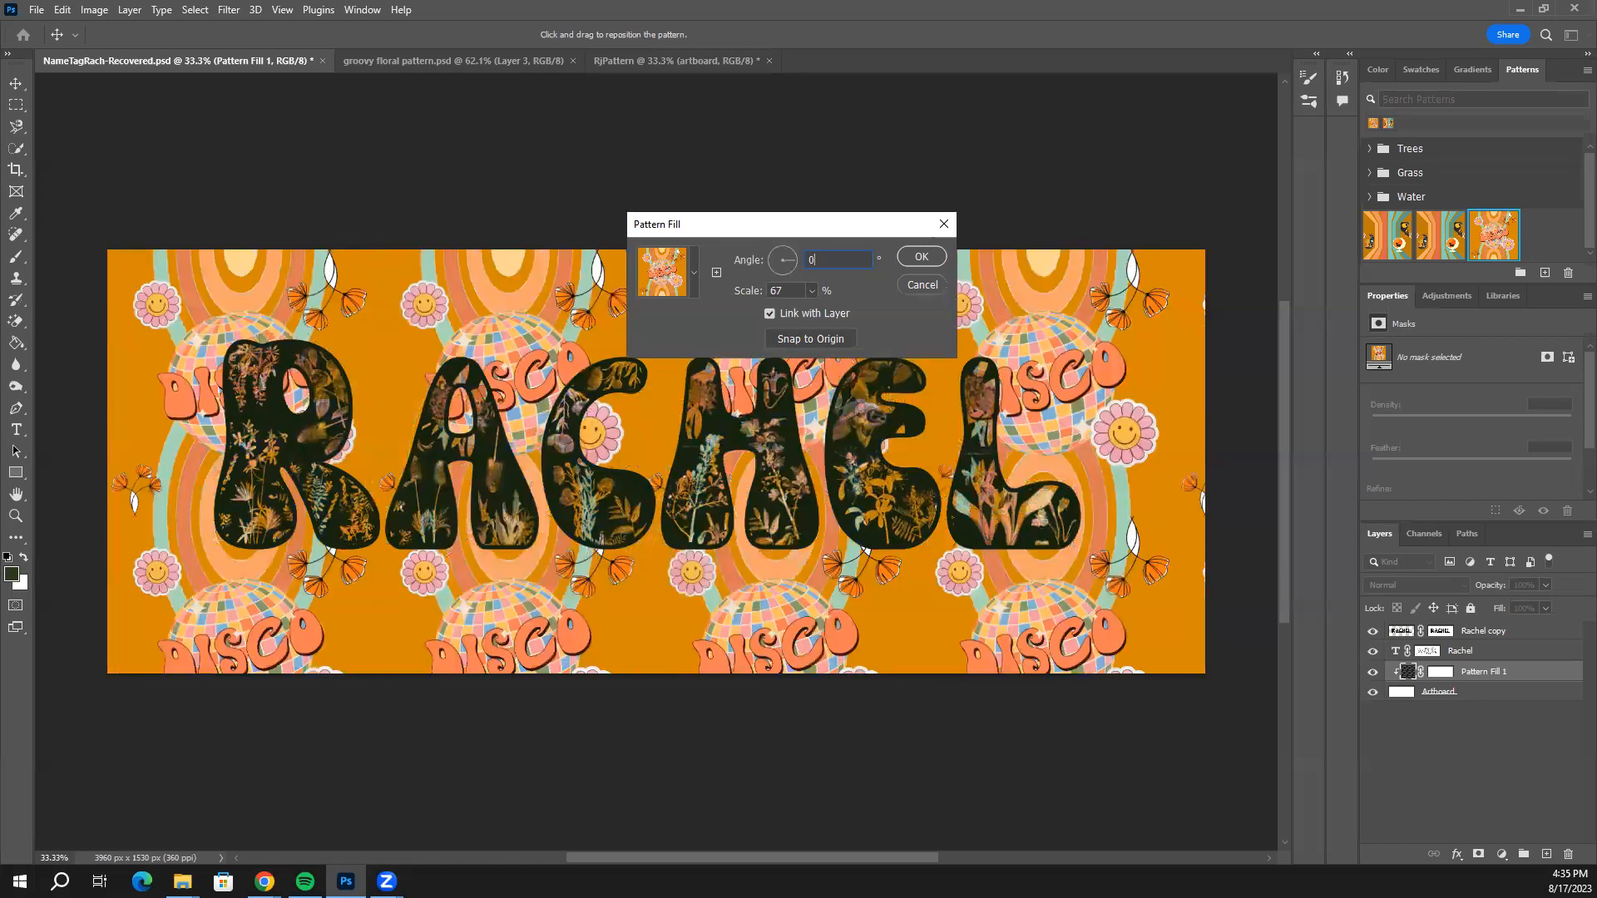
Set the disco pattern fill's scale to 56% and close its settings.
left_click(812, 290)
left_click_drag(812, 314, 811, 313)
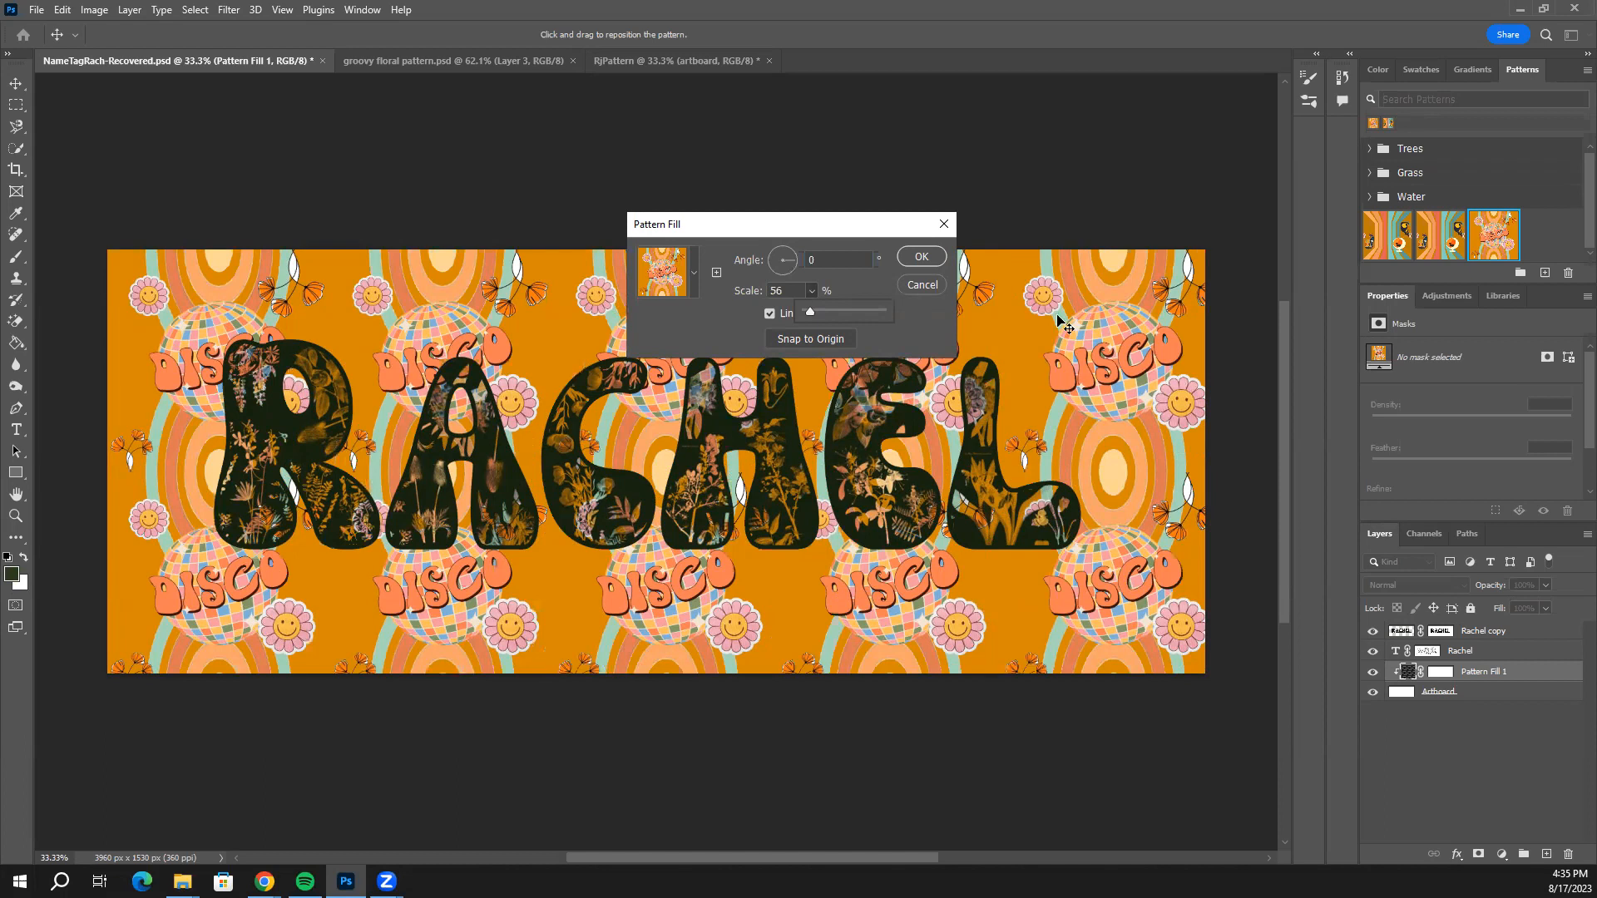
left_click(944, 224)
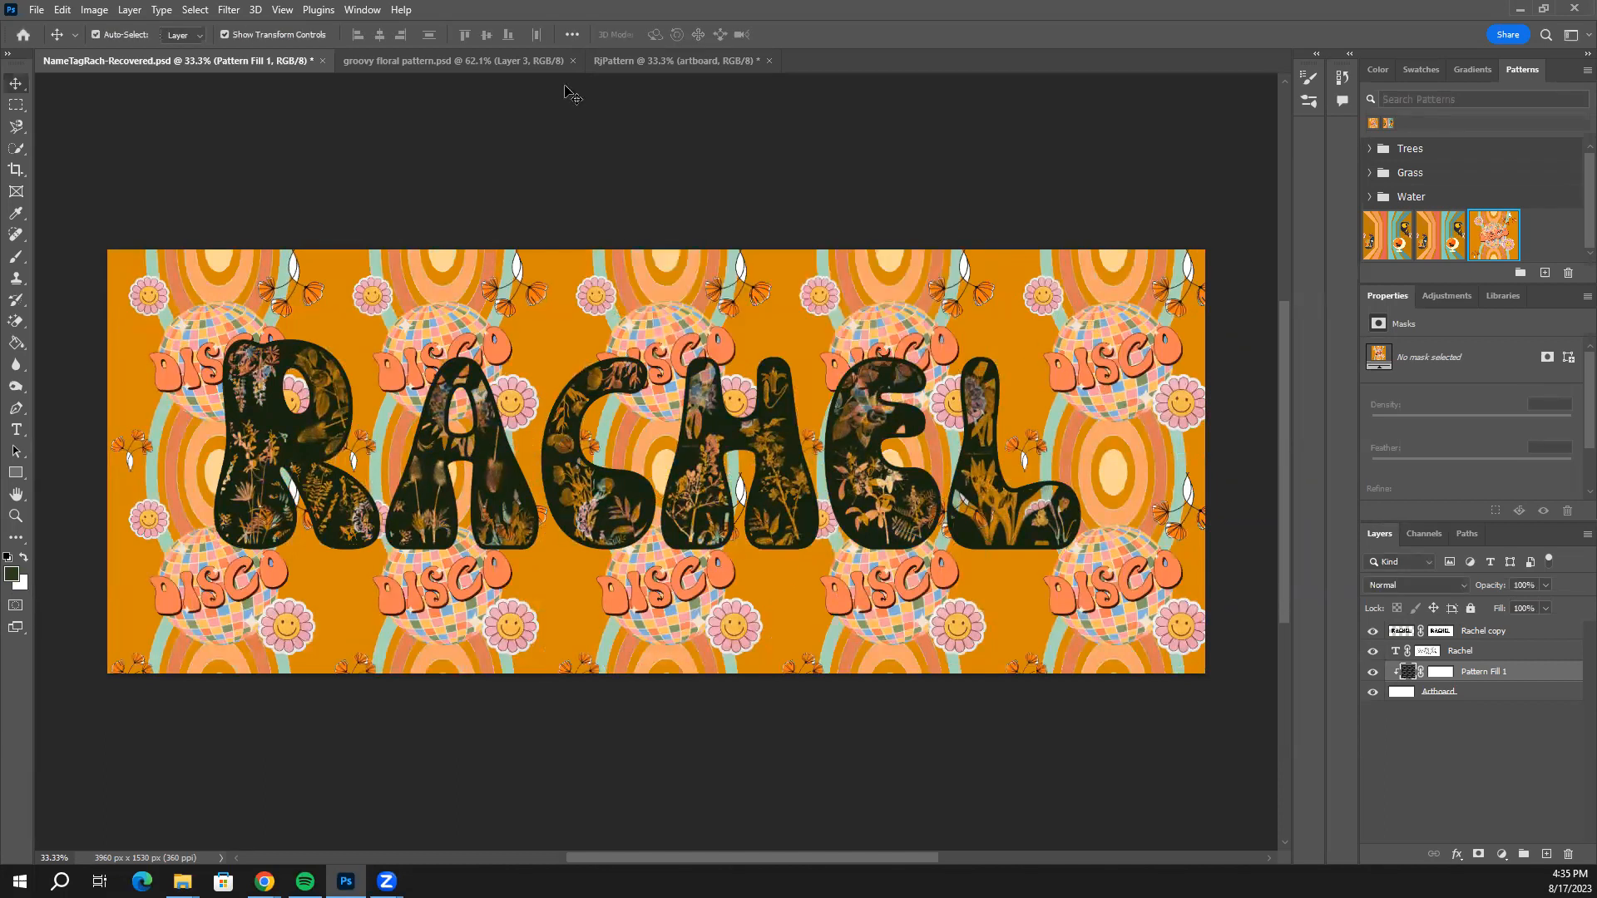
Check the RjPattern document, return to the name tag, and delete its Pattern Fill 1 layer.
left_click(653, 62)
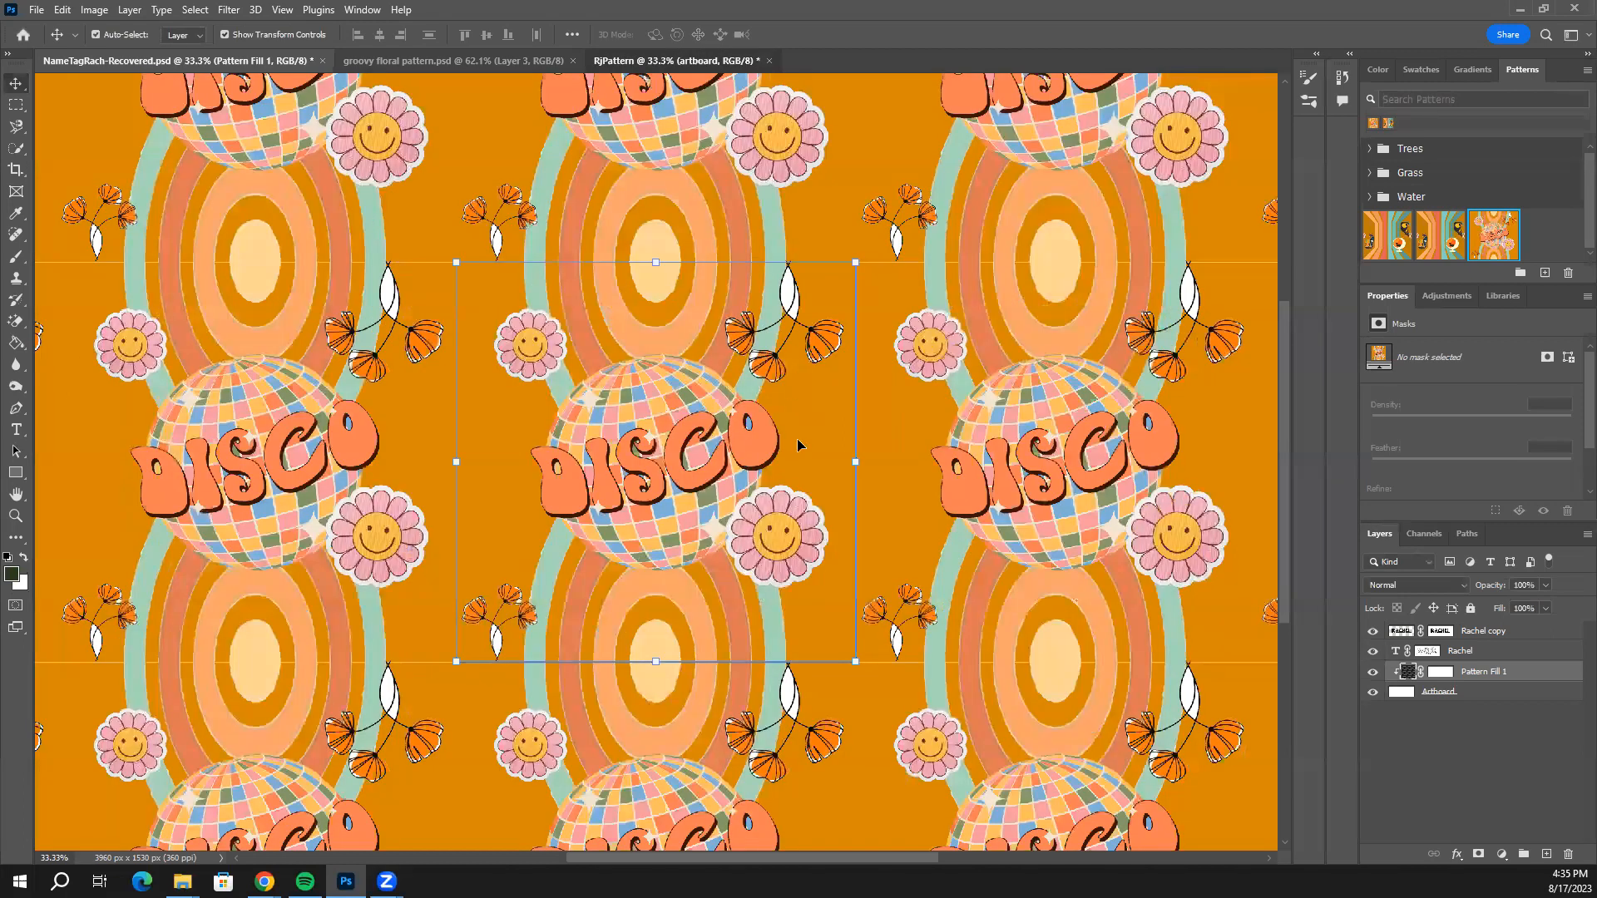
left_click(246, 61)
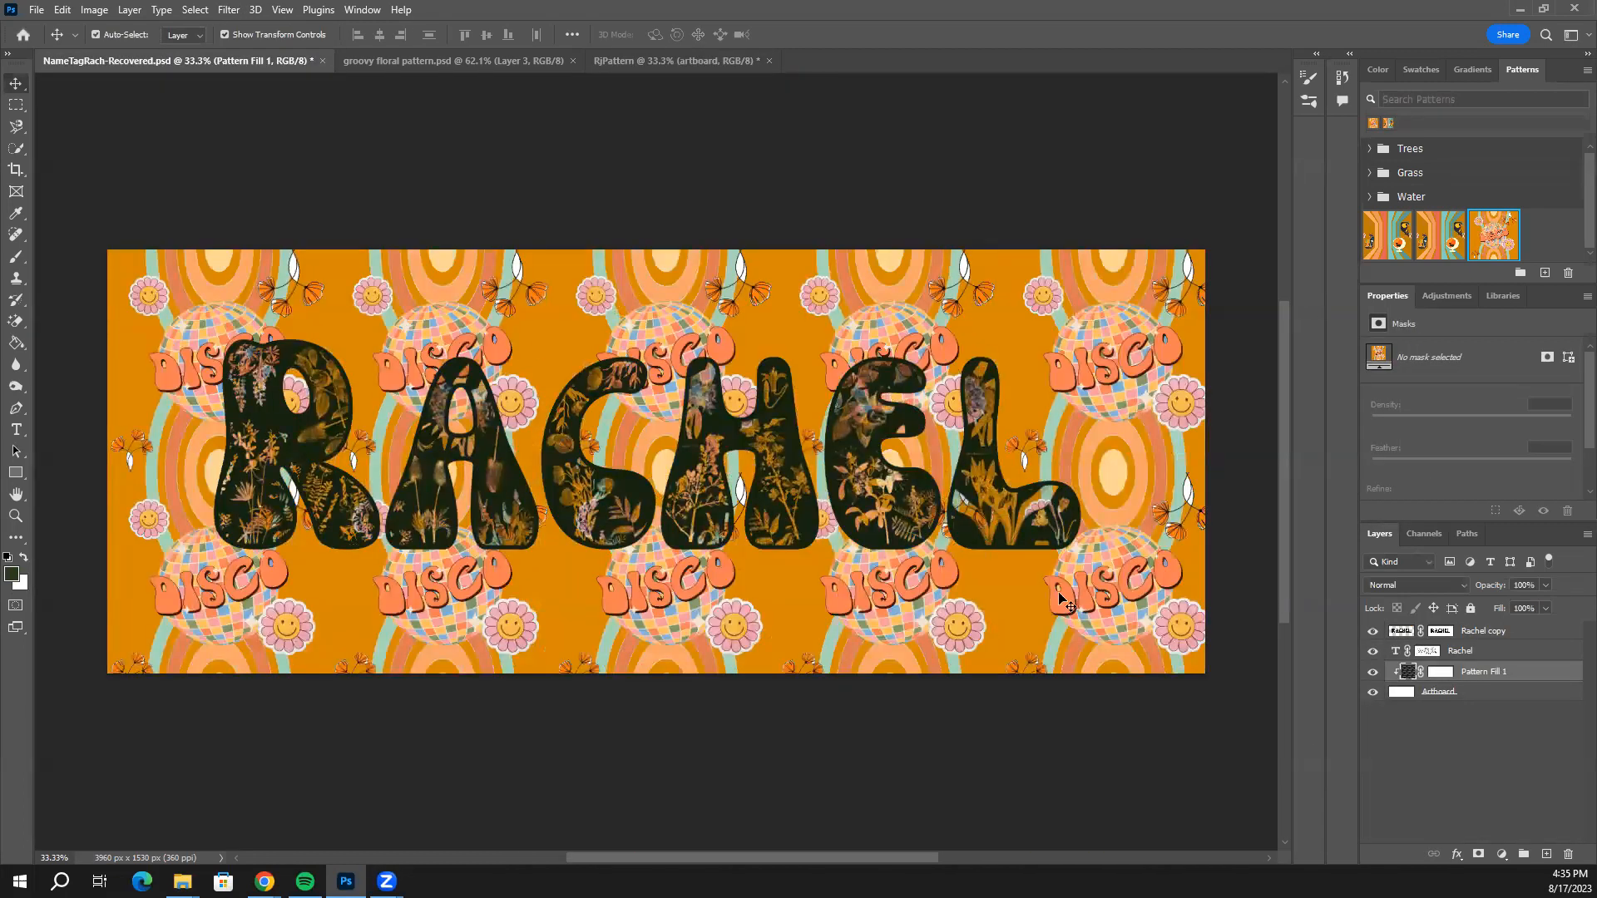
right_click(1495, 674)
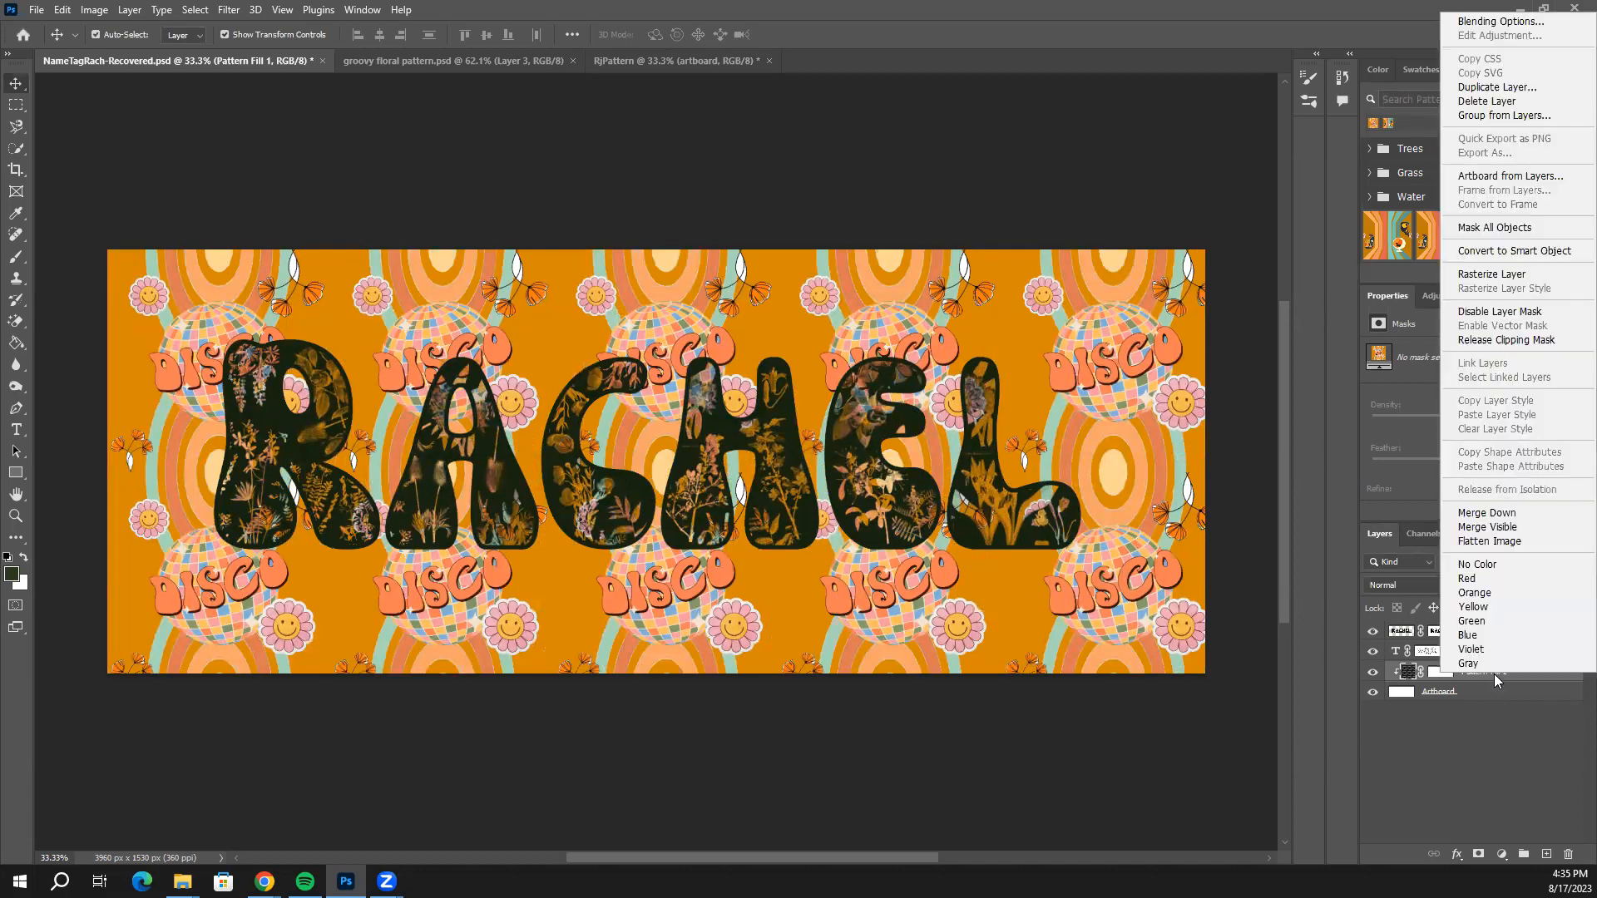
left_click(1503, 741)
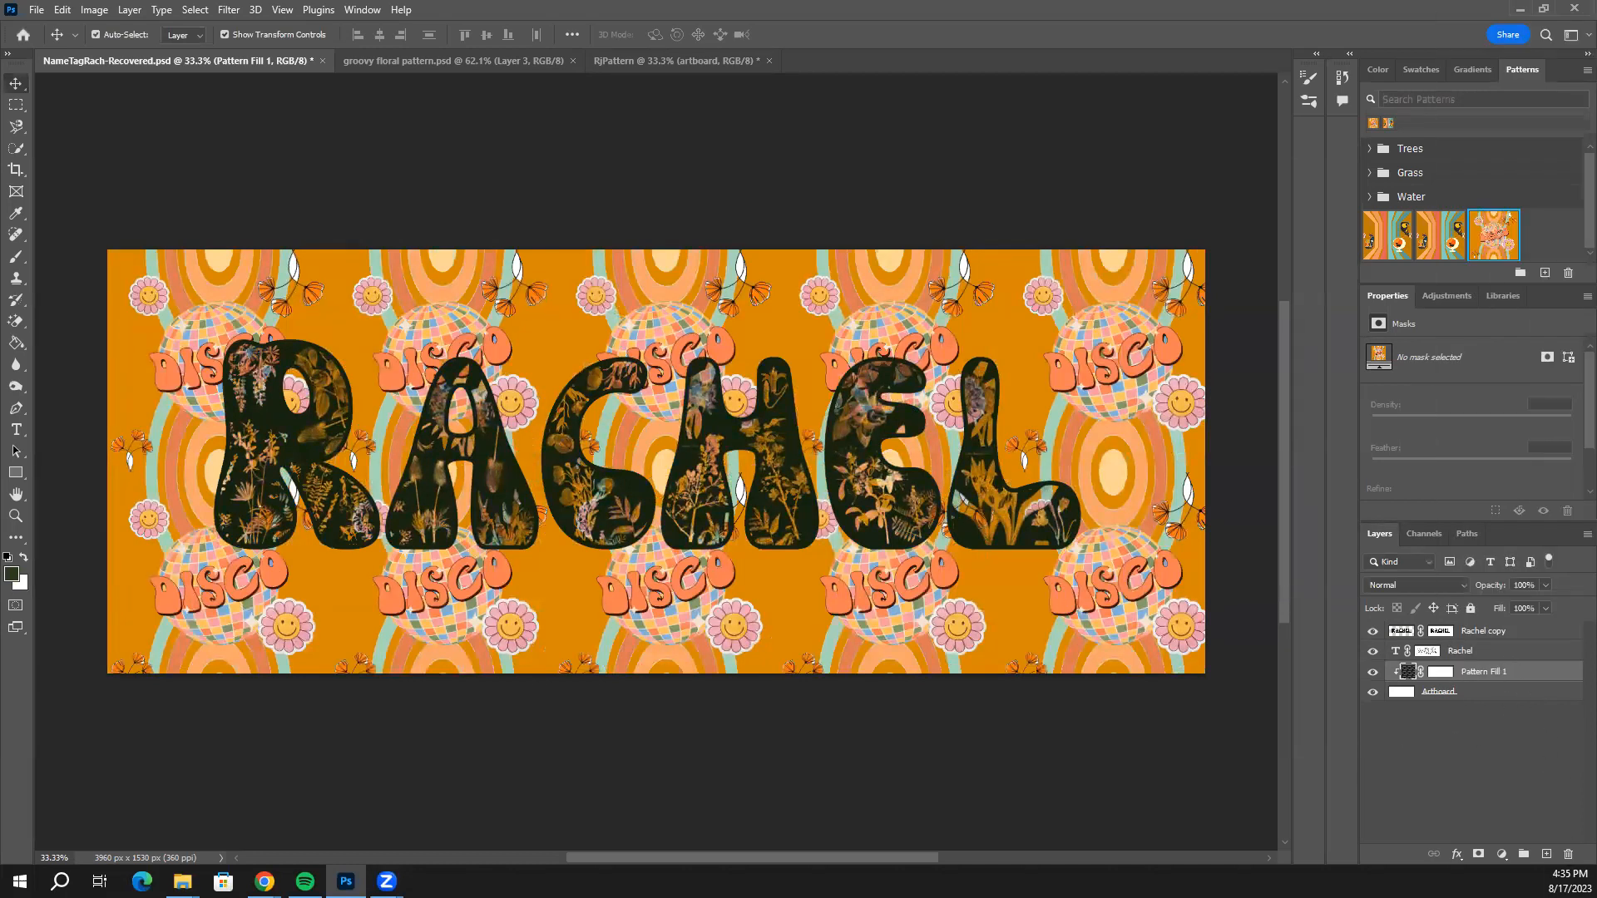
left_click(1568, 855)
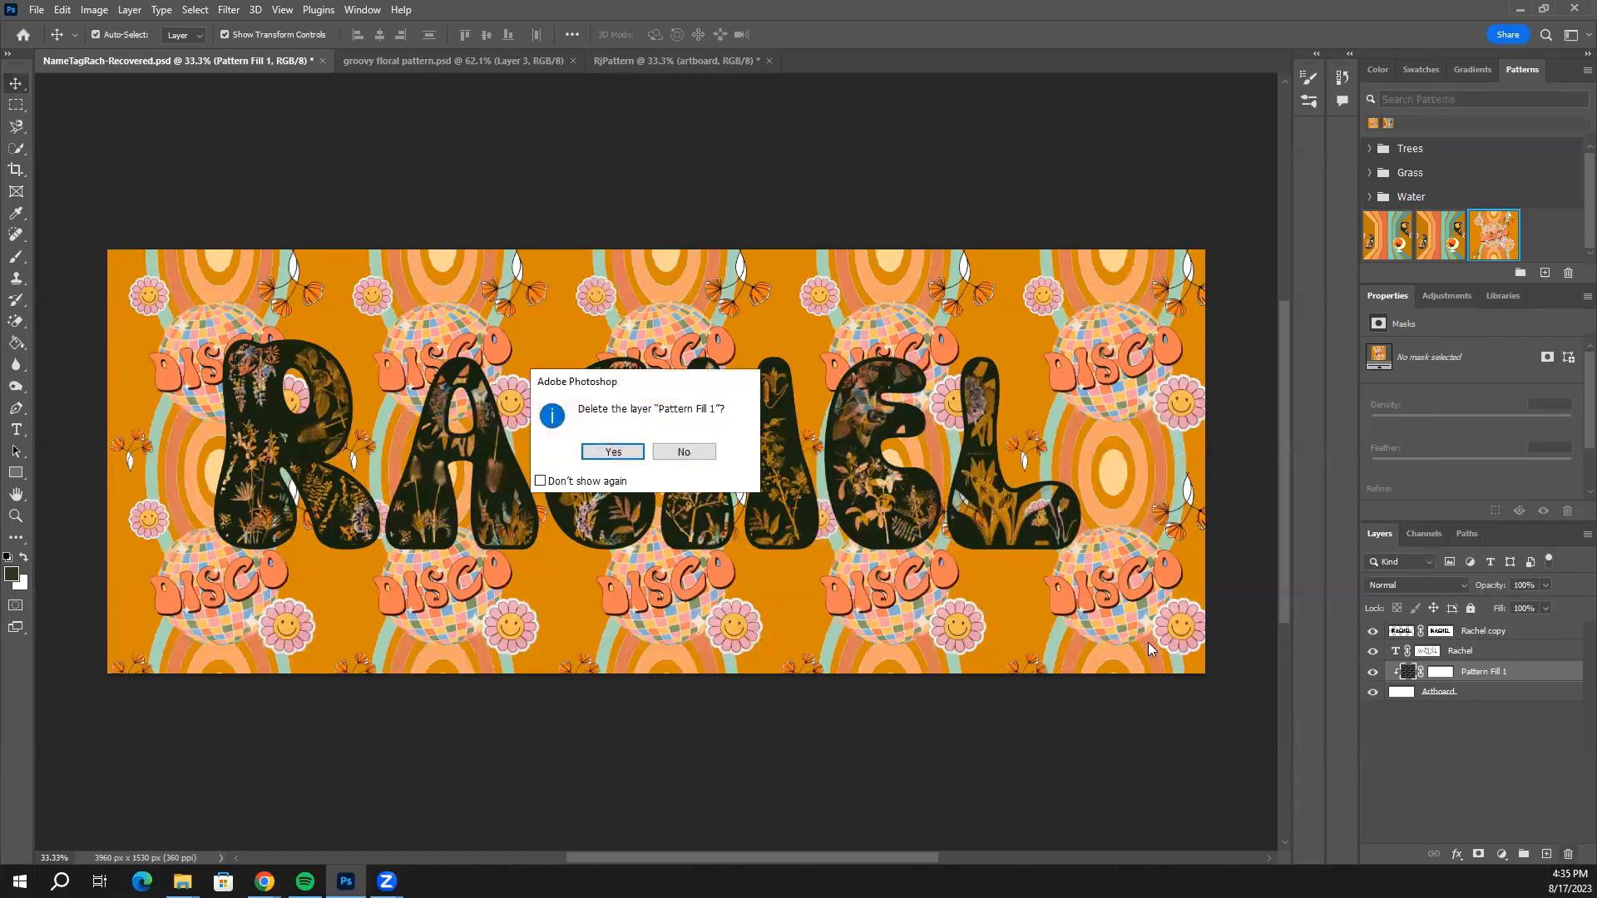
left_click(613, 452)
Try the striped cat pattern on the lettering, undo it, and fill the name tag's Artboard background with that pattern instead.
left_click_drag(1441, 239, 1479, 657)
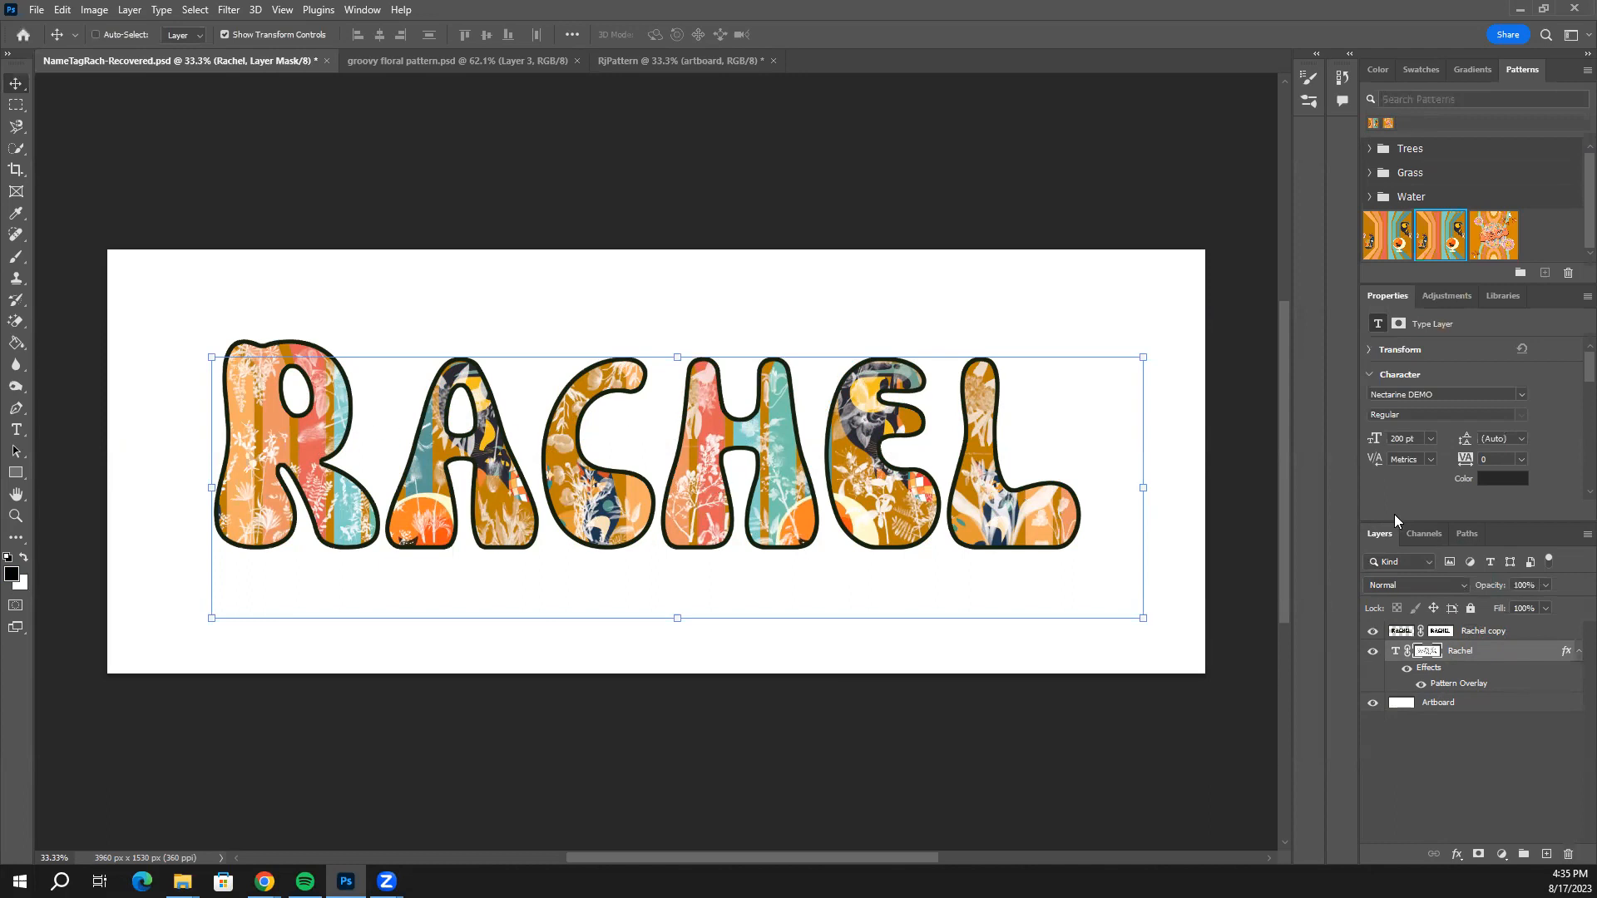
key("ctrl+z")
left_click_drag(1443, 240, 1444, 675)
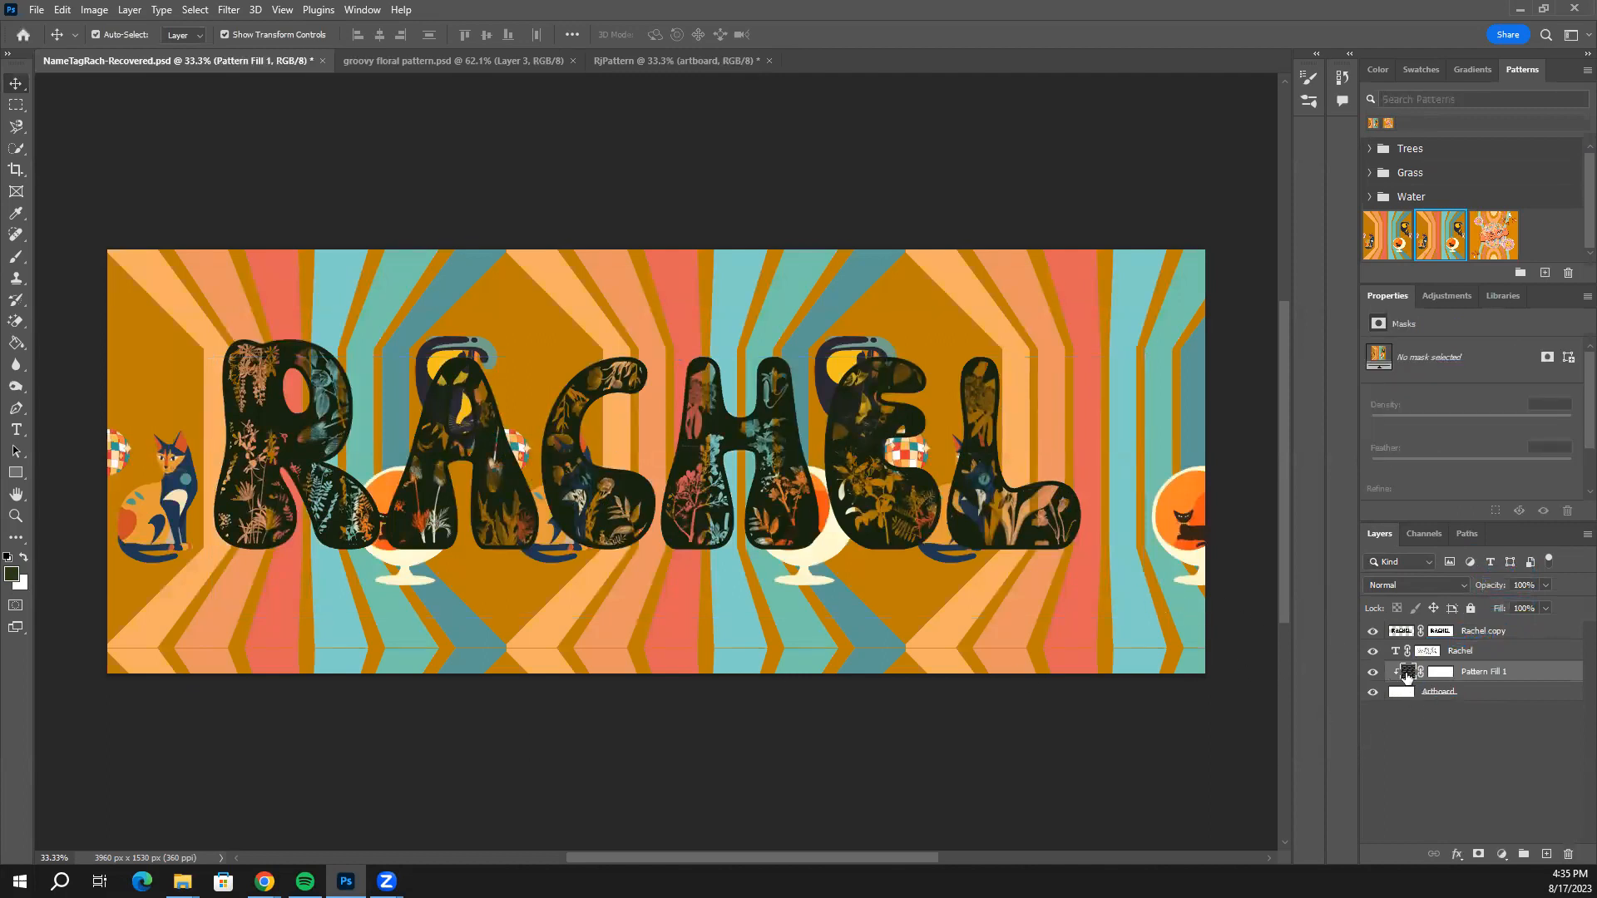
Scale the striped cat pattern fill down so its tile repeats about five times across the name tag.
double_click(1408, 673)
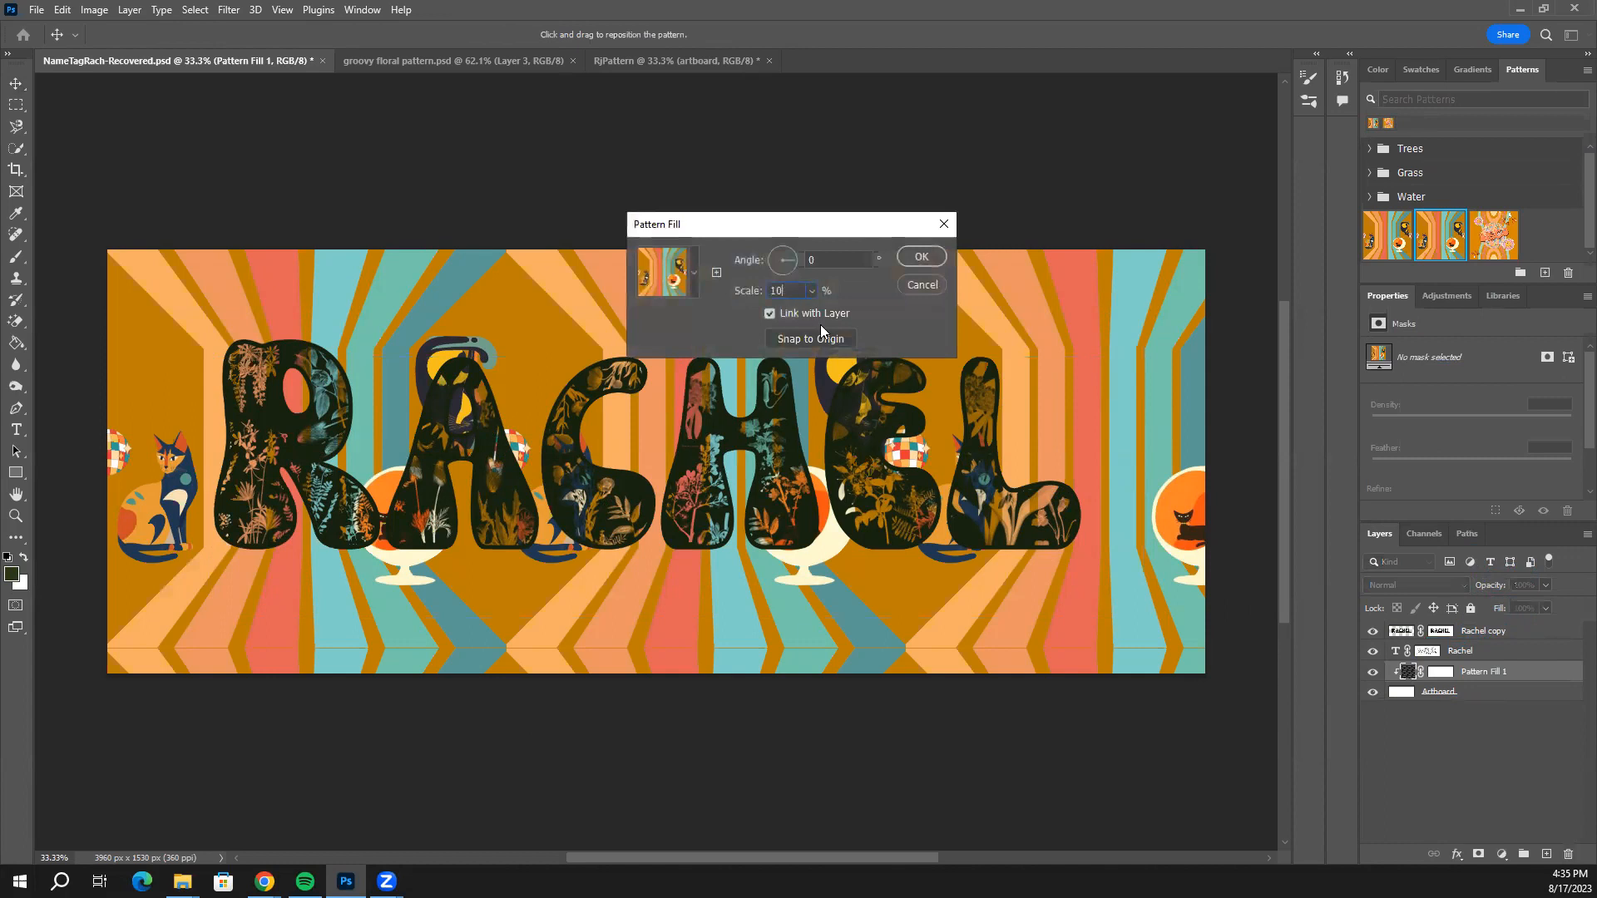
key("BackSpace")
key("BackSpace")
key("BackSpace")
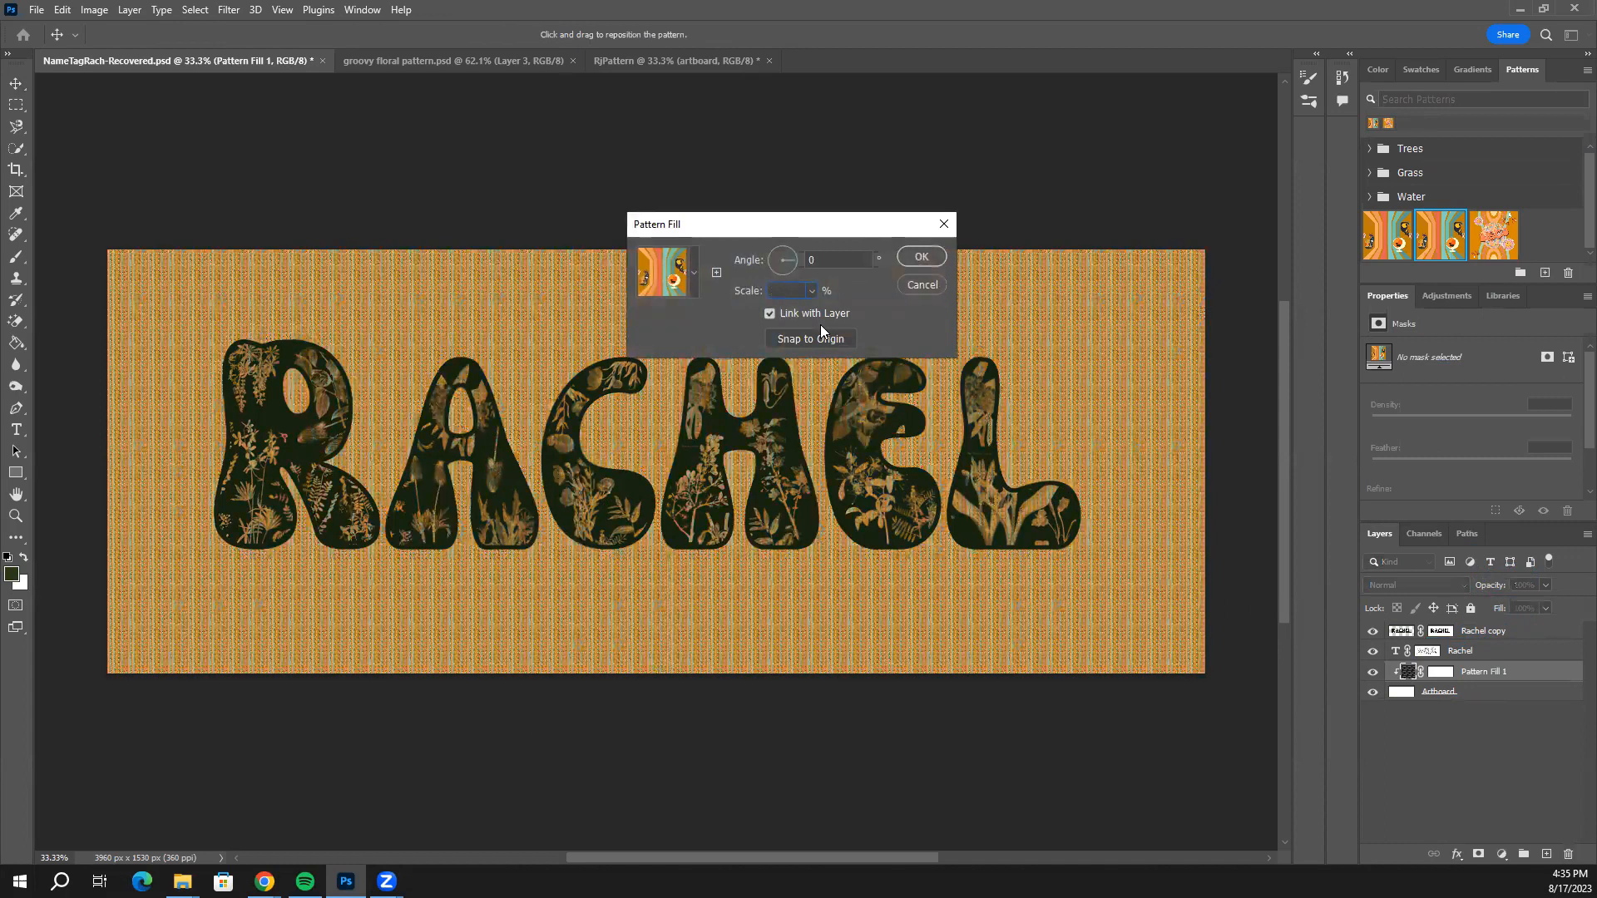
key("Escape")
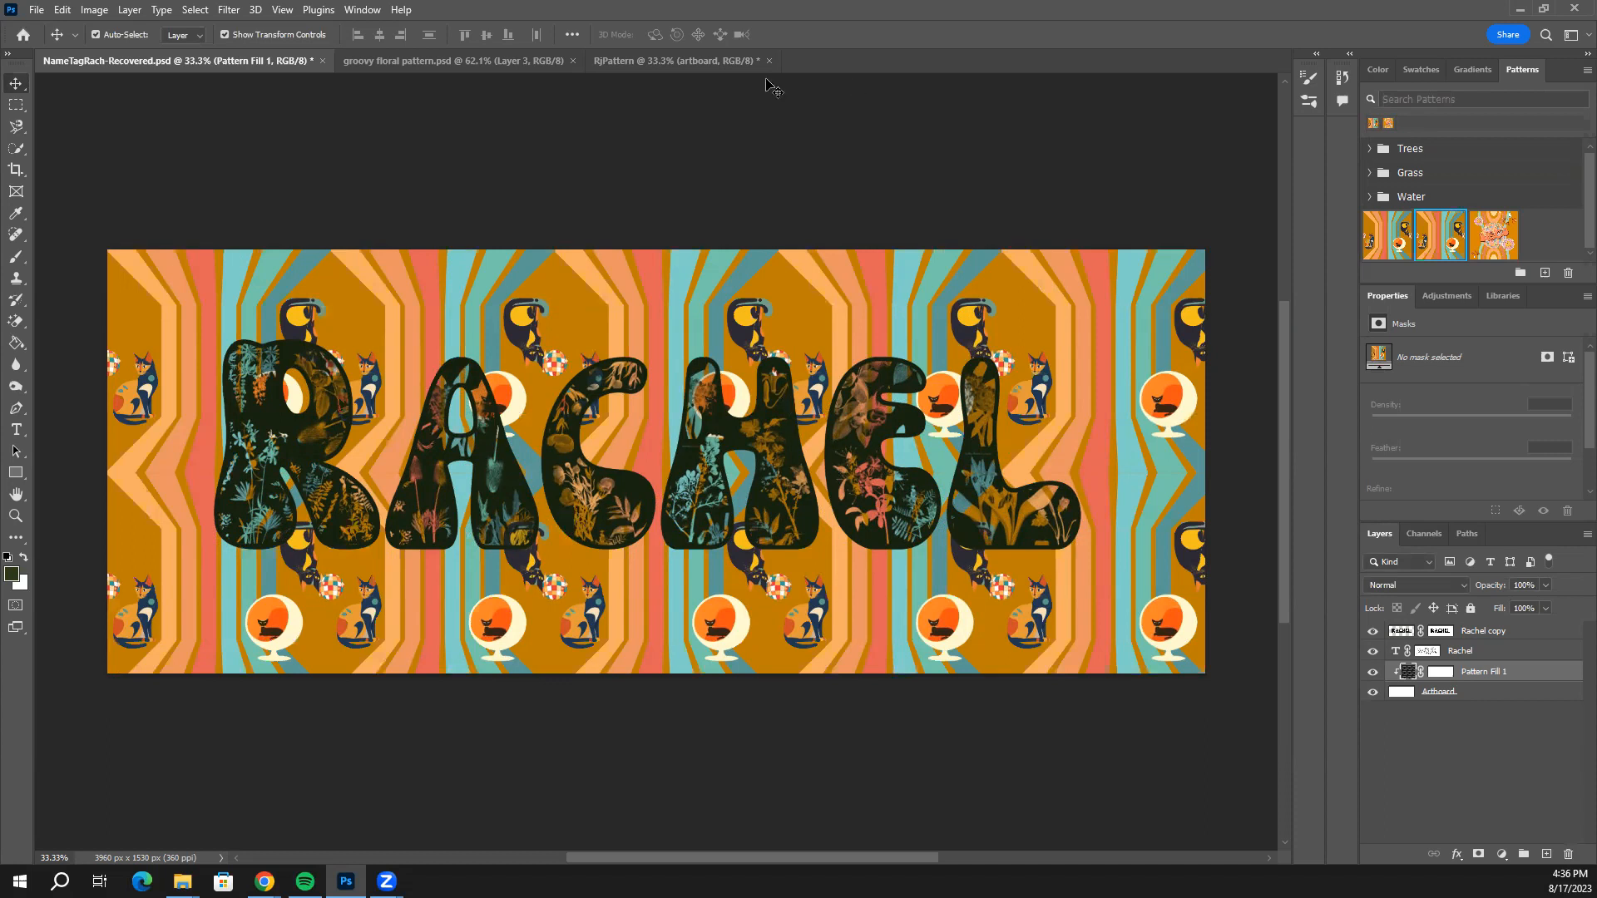
Look at the RjPattern document again and apply the orange disco pattern to the name tag's lettering as a Pattern Overlay.
left_click(639, 68)
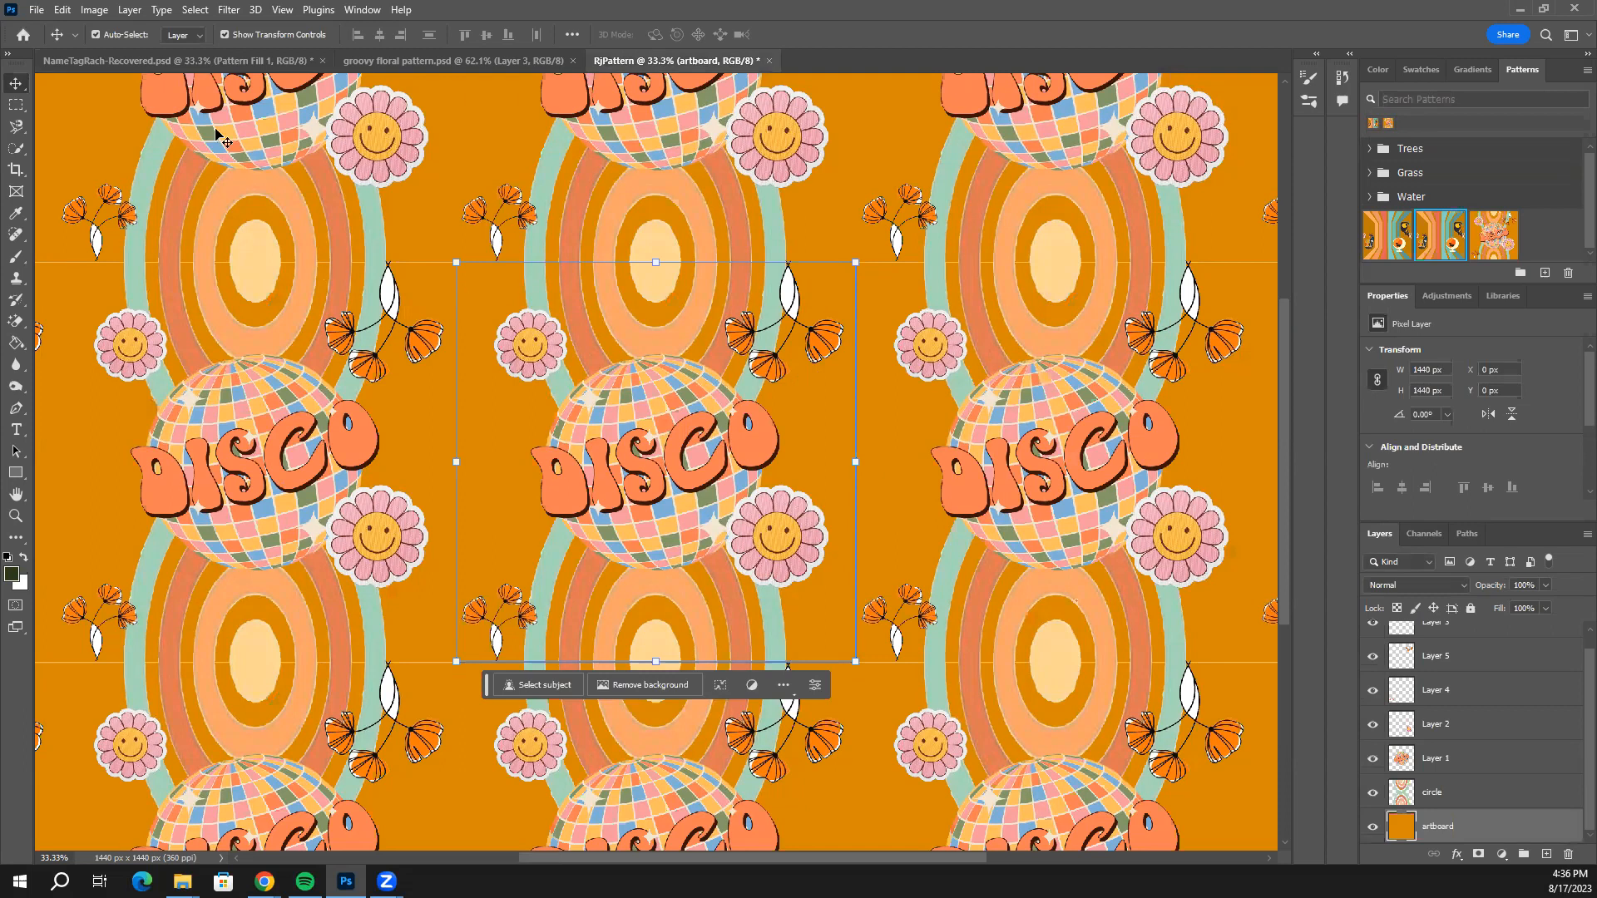
left_click(250, 61)
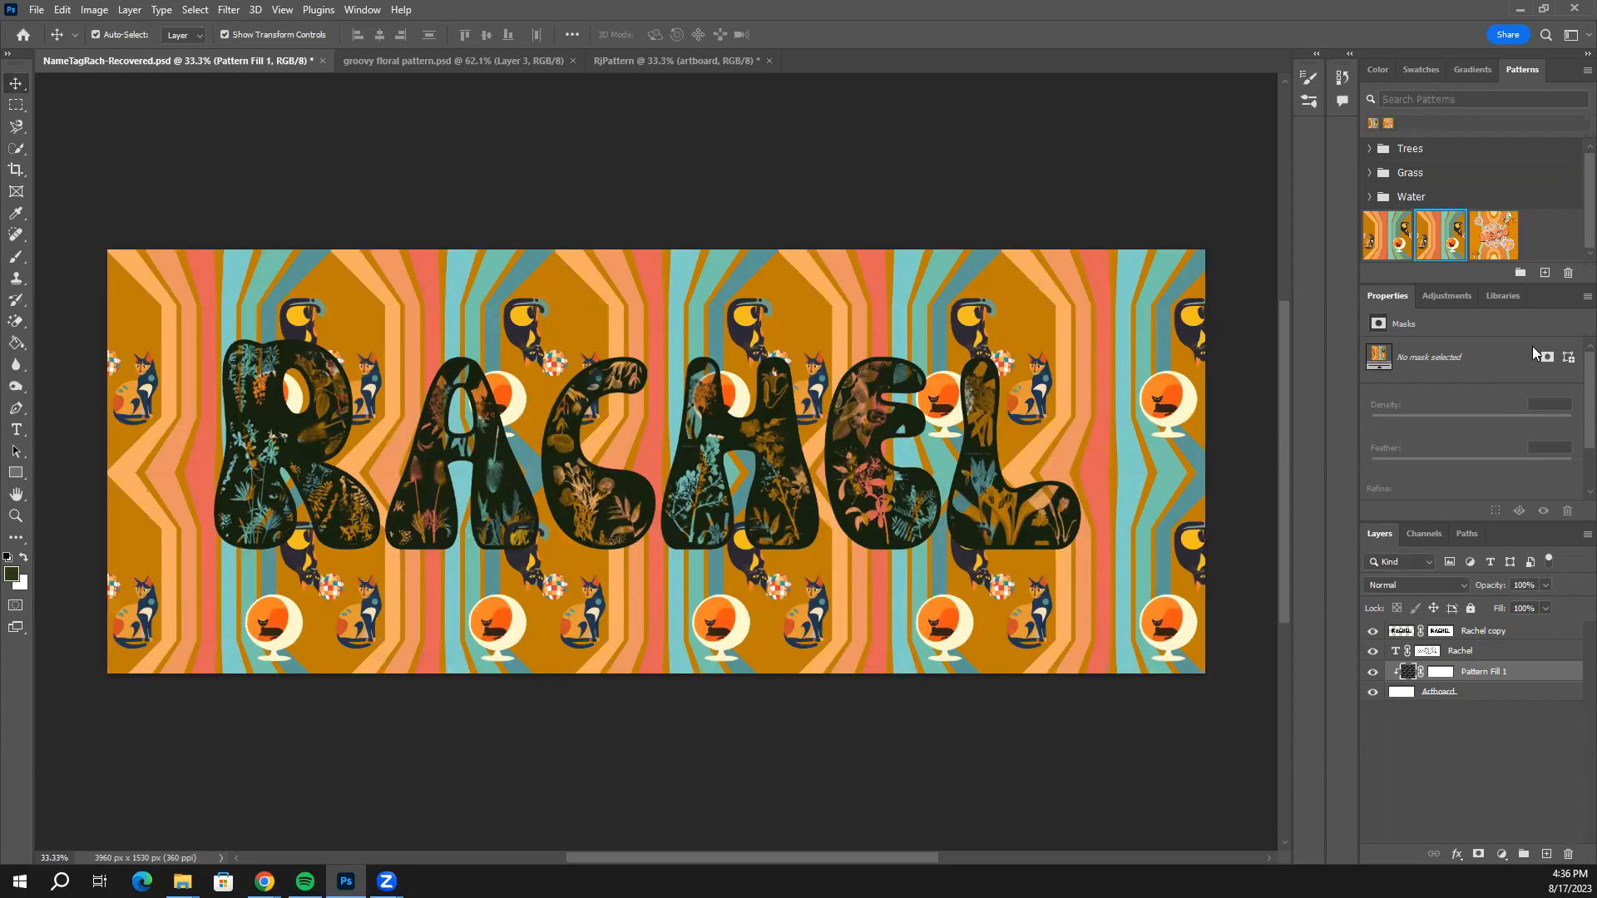
left_click_drag(1498, 240, 1431, 650)
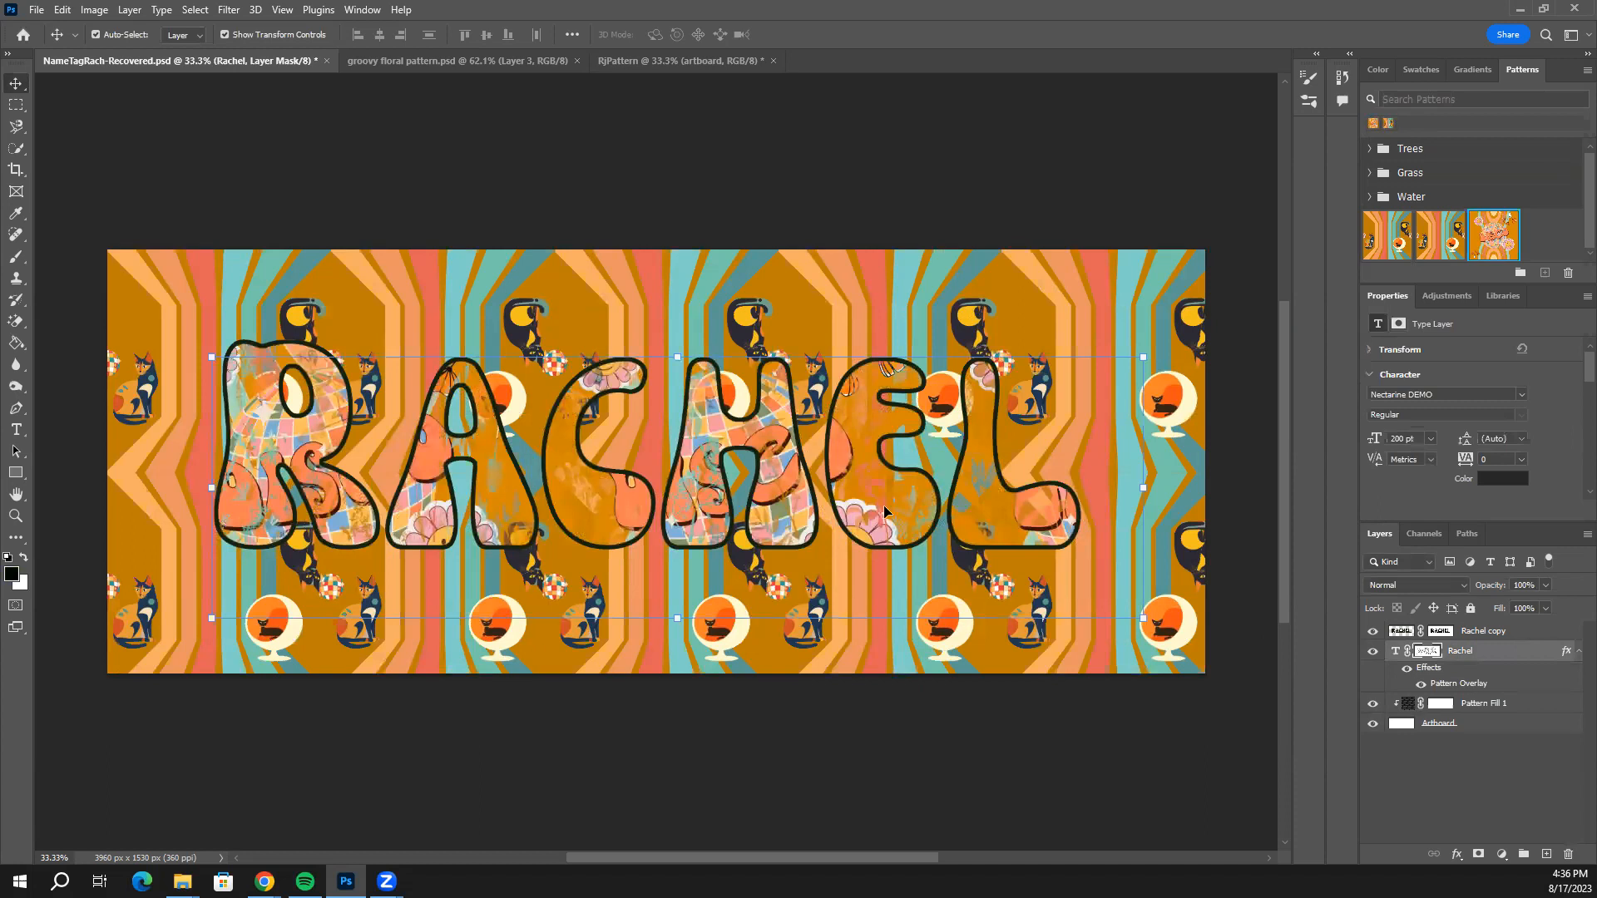